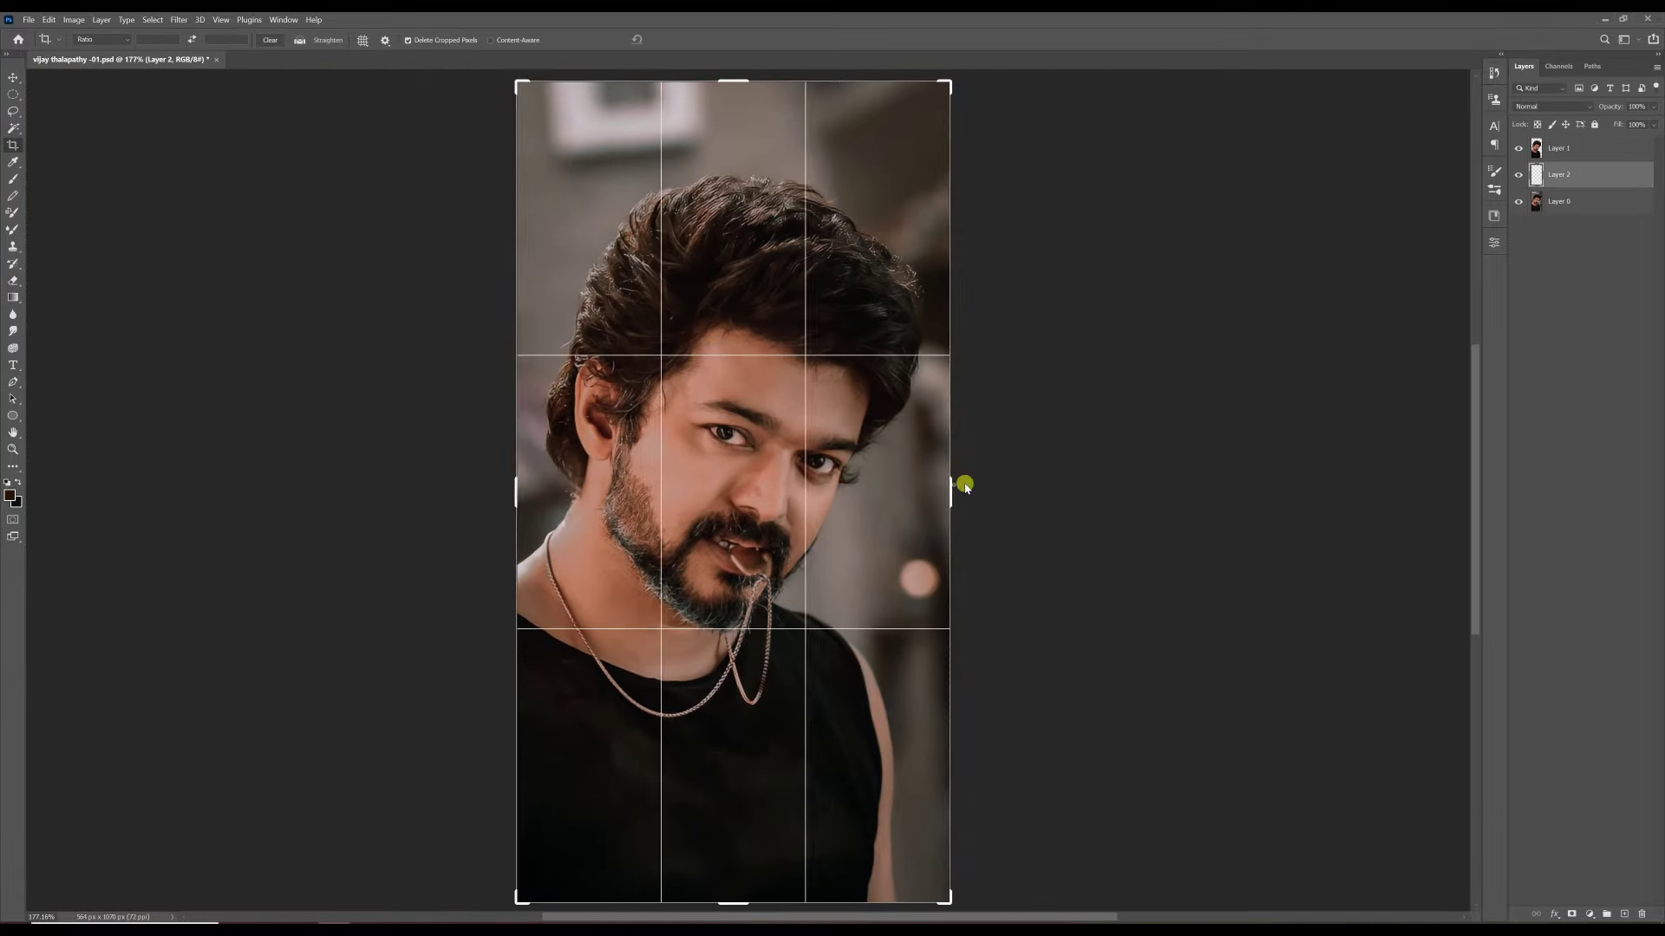
- Fill the empty layer with a brown sampled from the photo and crop the canvas to 1046×996
{"action": "left_click", "coordinate": [875, 176]}
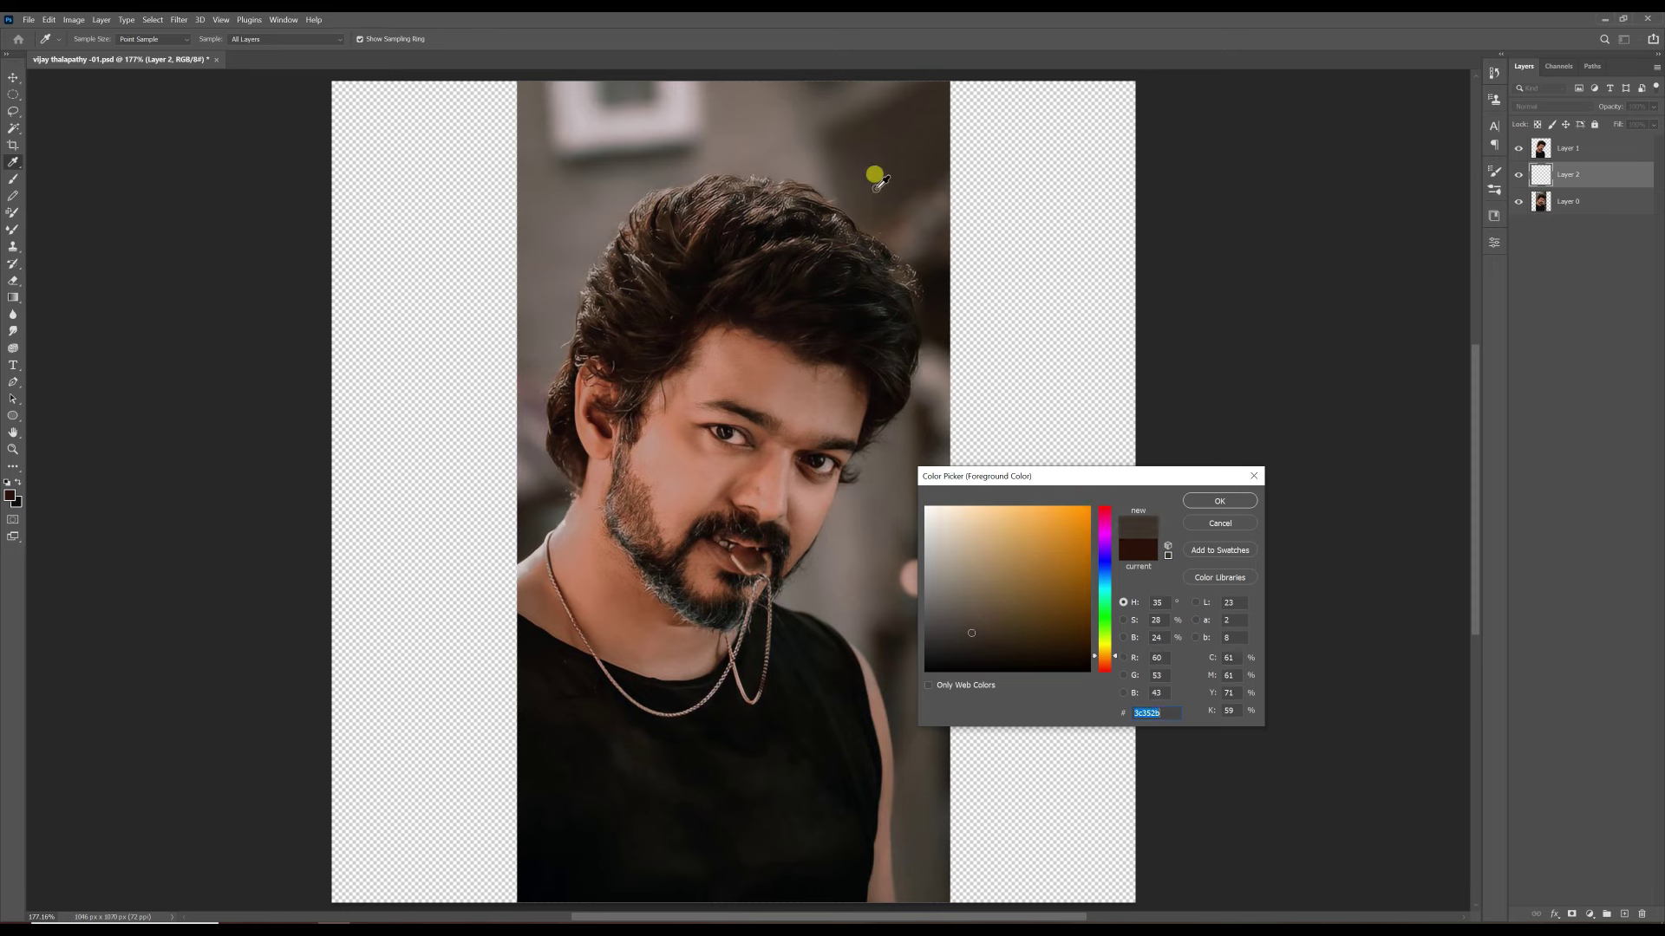
{"action": "left_click", "coordinate": [1219, 500]}
{"action": "key", "text": "alt+BackSpace"}
{"action": "key", "text": "c"}
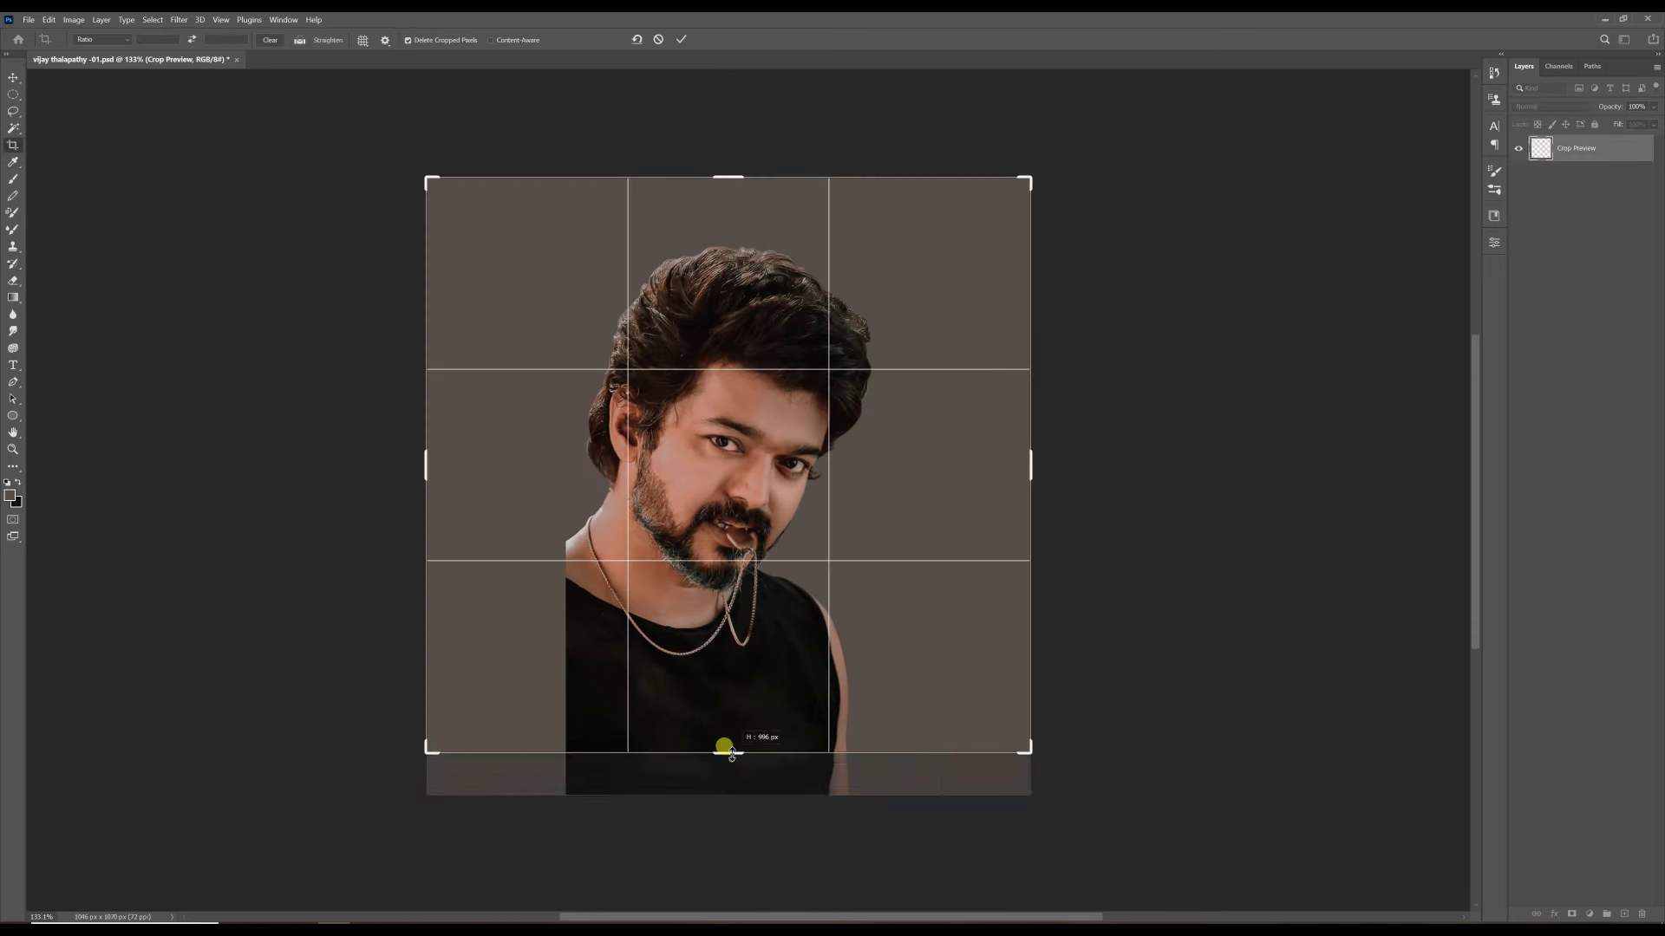
{"action": "key", "text": "Return"}
- Rename the subject layer '01' and the brown layer 'Bg'
{"action": "double_click", "coordinate": [1567, 148]}
{"action": "type", "text": "01Bg"}
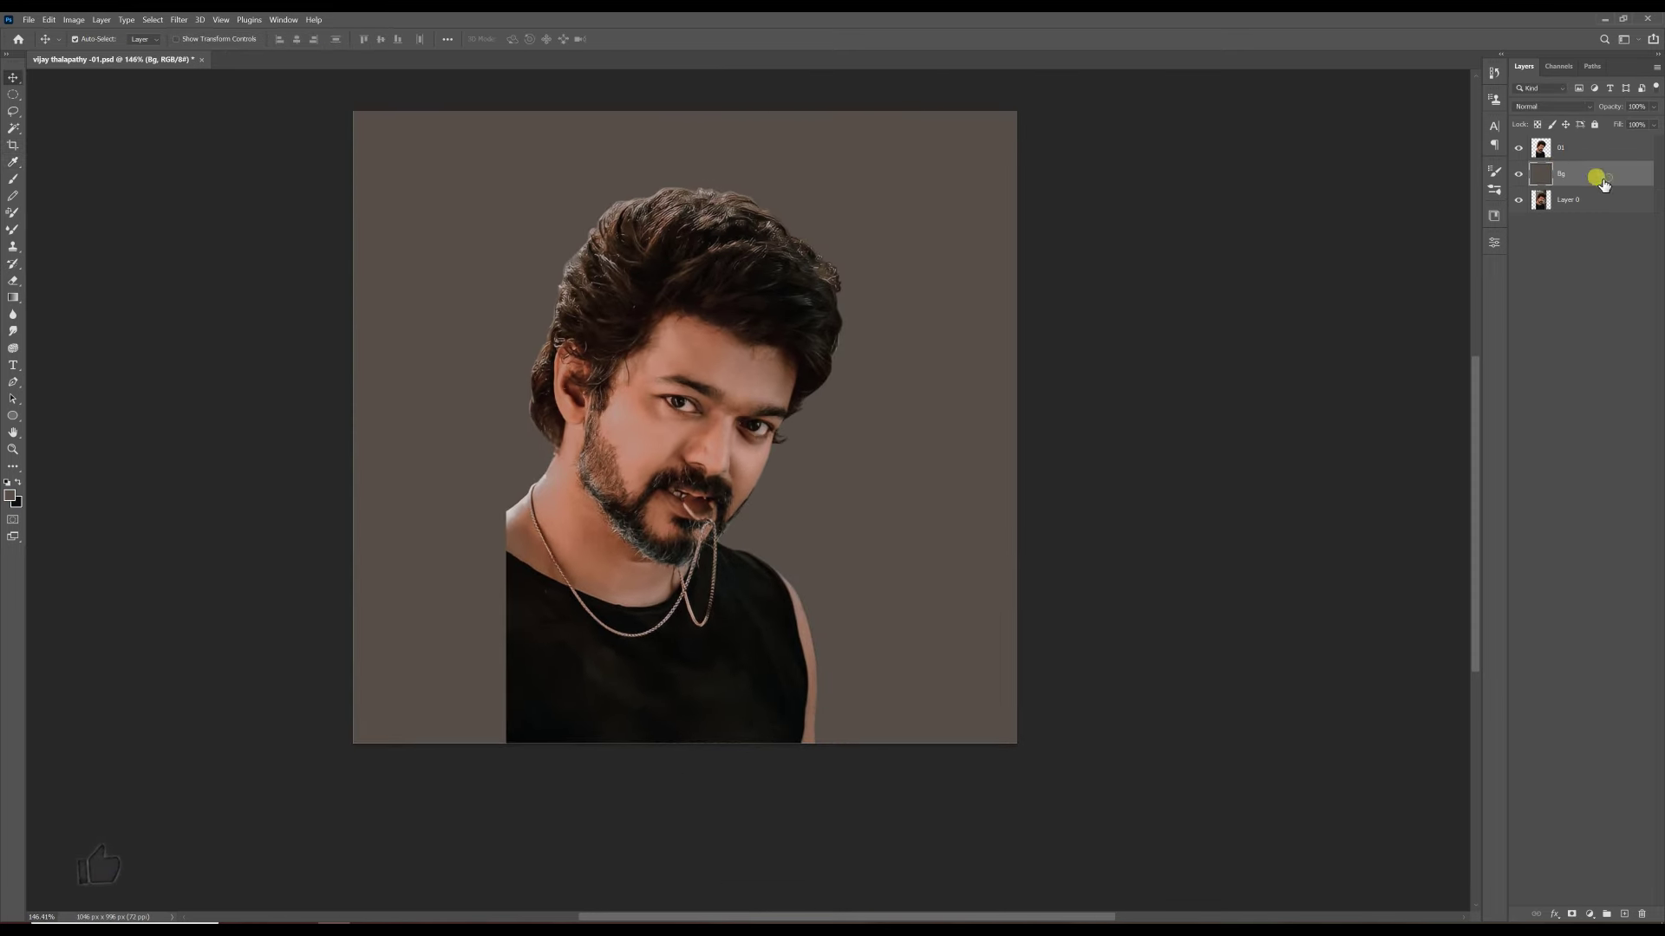
{"action": "key", "text": "Return"}
{"action": "key", "text": "v"}
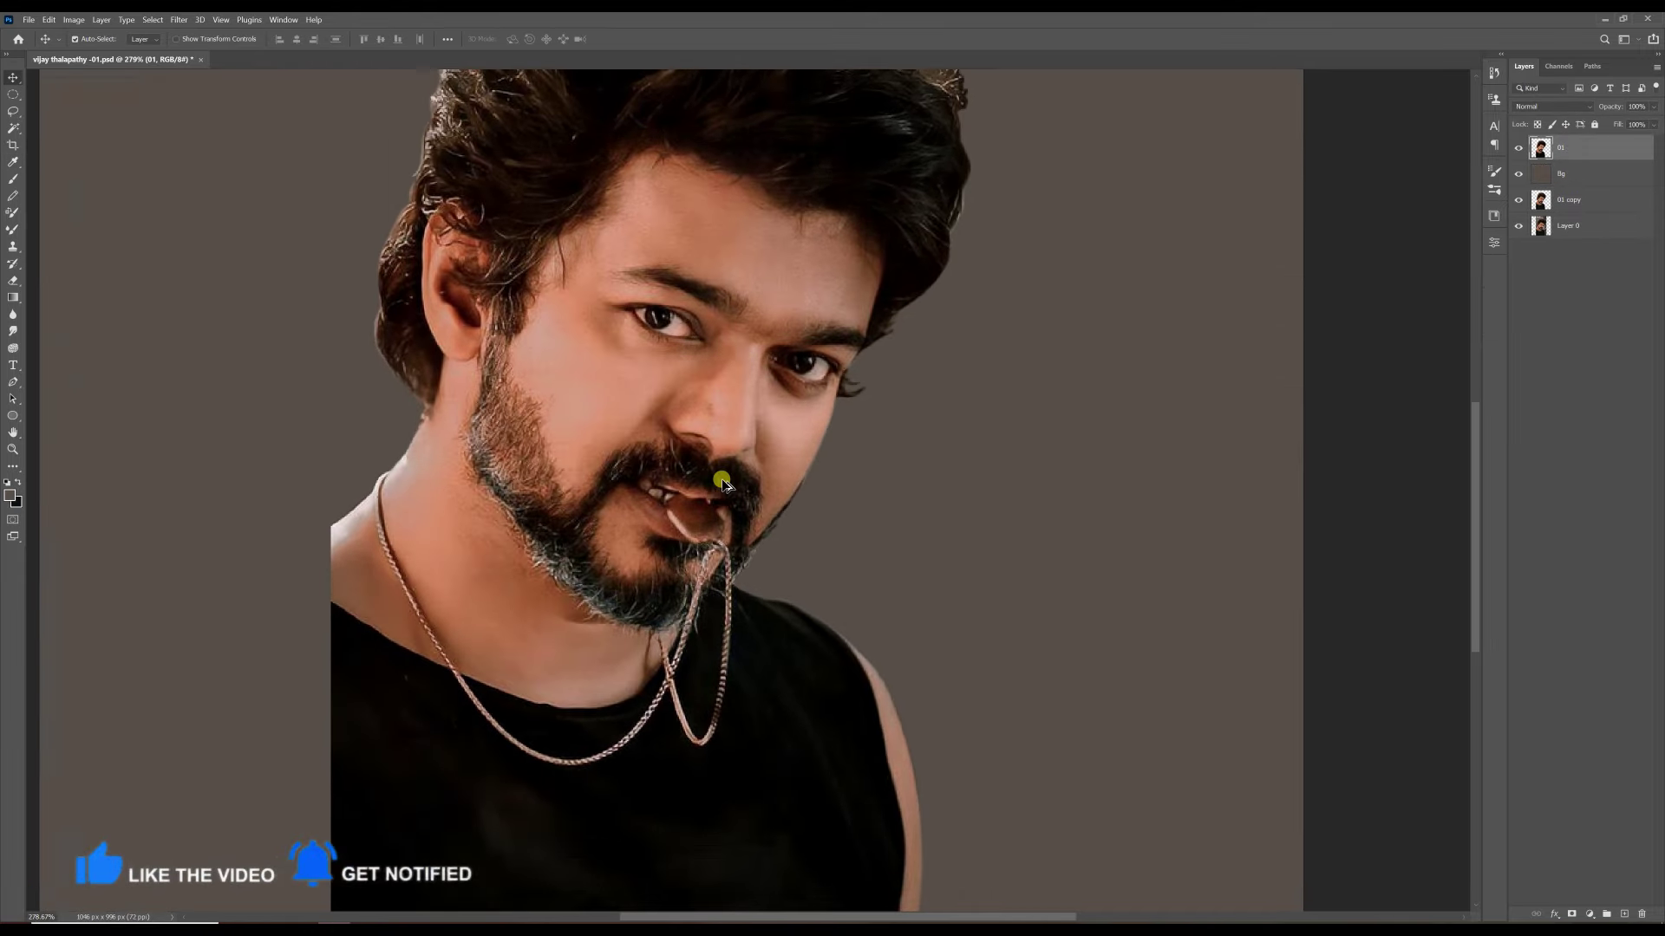
- Brighten layer 01 with Curves and sharpen it with Unsharp Mask (108%, 4.2 px)
{"action": "left_click", "coordinate": [178, 19]}
{"action": "left_click", "coordinate": [372, 271]}
{"action": "left_click_drag", "start_coordinate": [1266, 529], "coordinate": [1308, 532]}
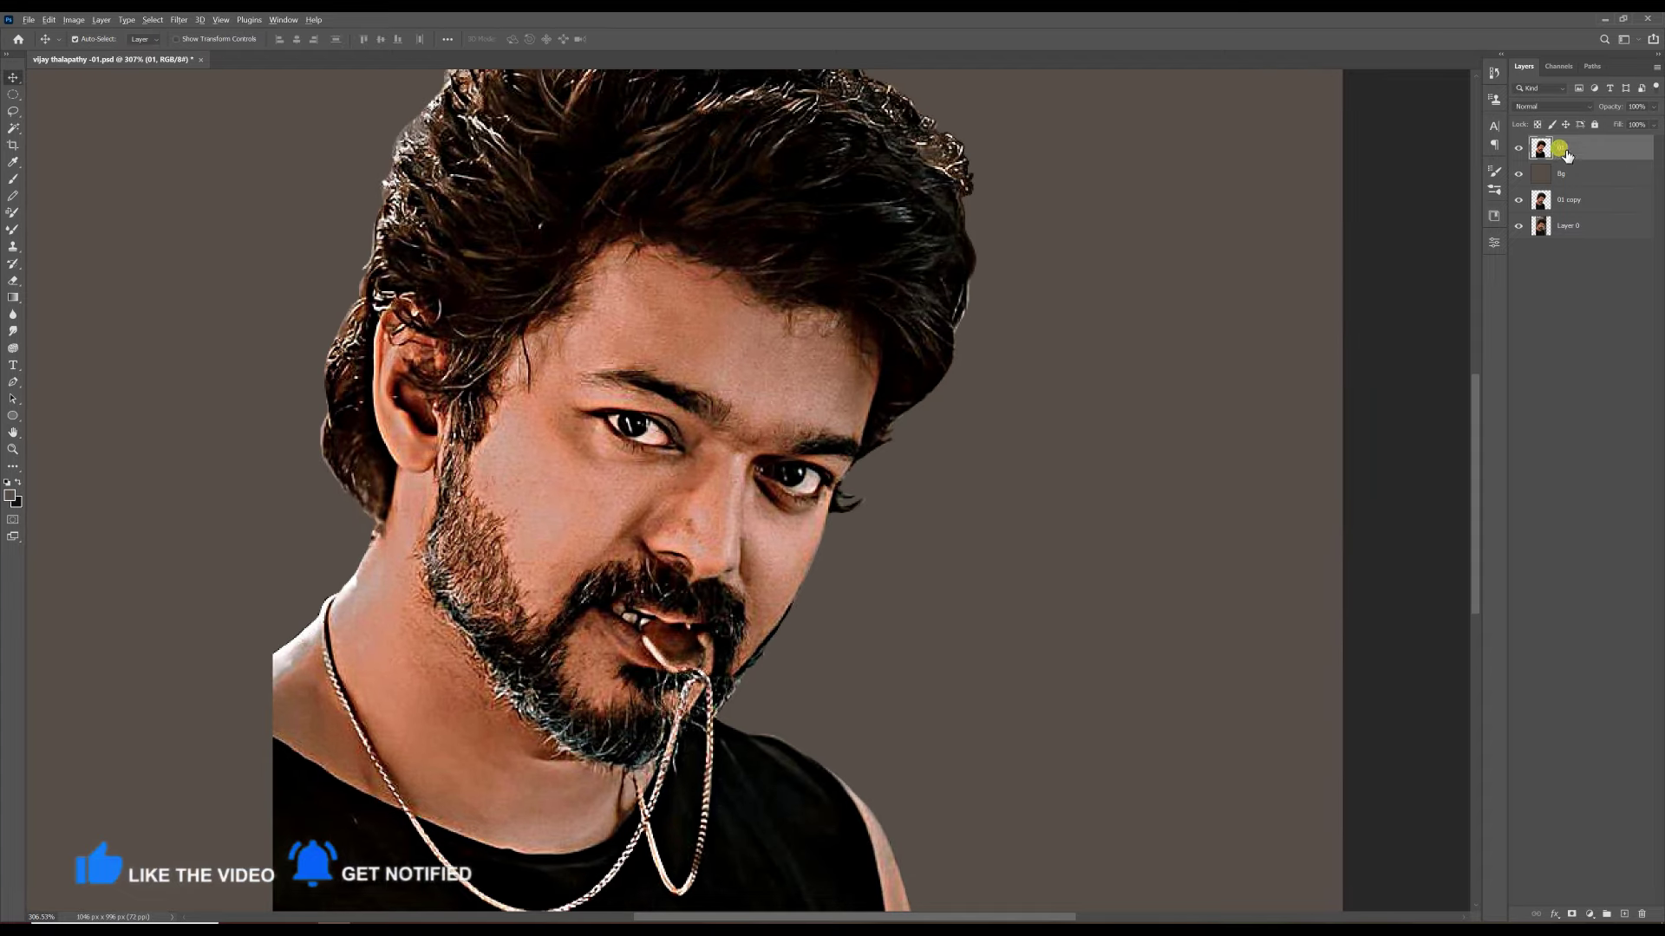
{"action": "left_click", "coordinate": [179, 19]}
- Add a High Pass copy in Overlay mode and merge it down into 01
{"action": "left_click", "coordinate": [211, 205]}
{"action": "left_click", "coordinate": [1552, 106]}
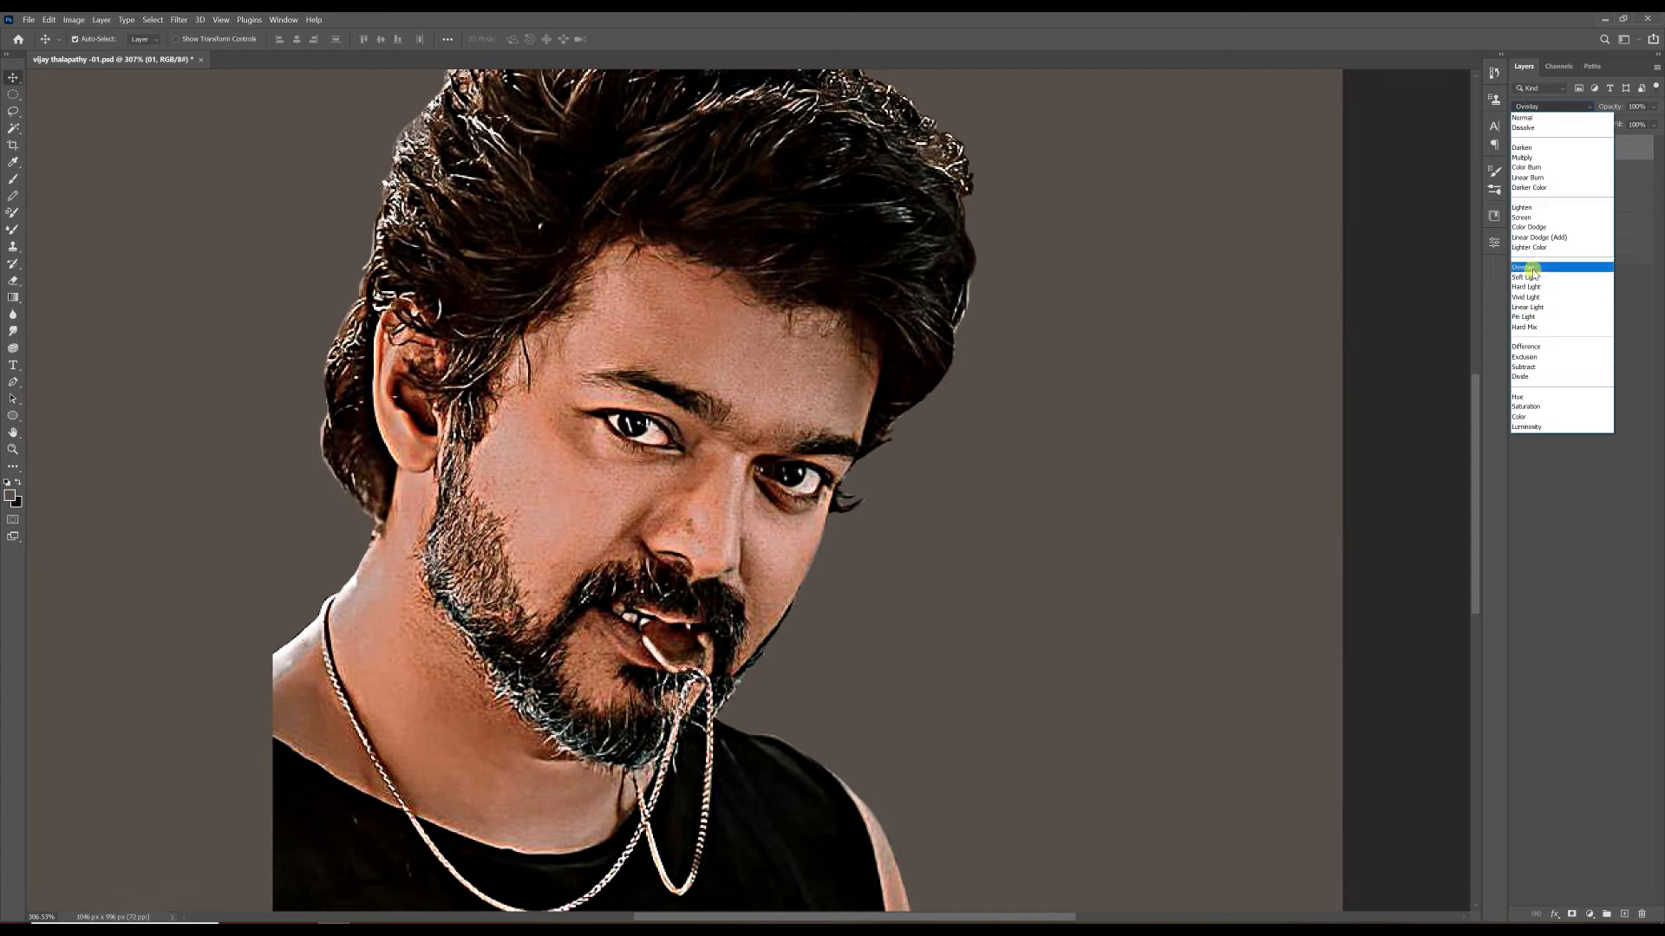
{"action": "left_click", "coordinate": [1530, 268]}
{"action": "right_click", "coordinate": [1560, 151]}
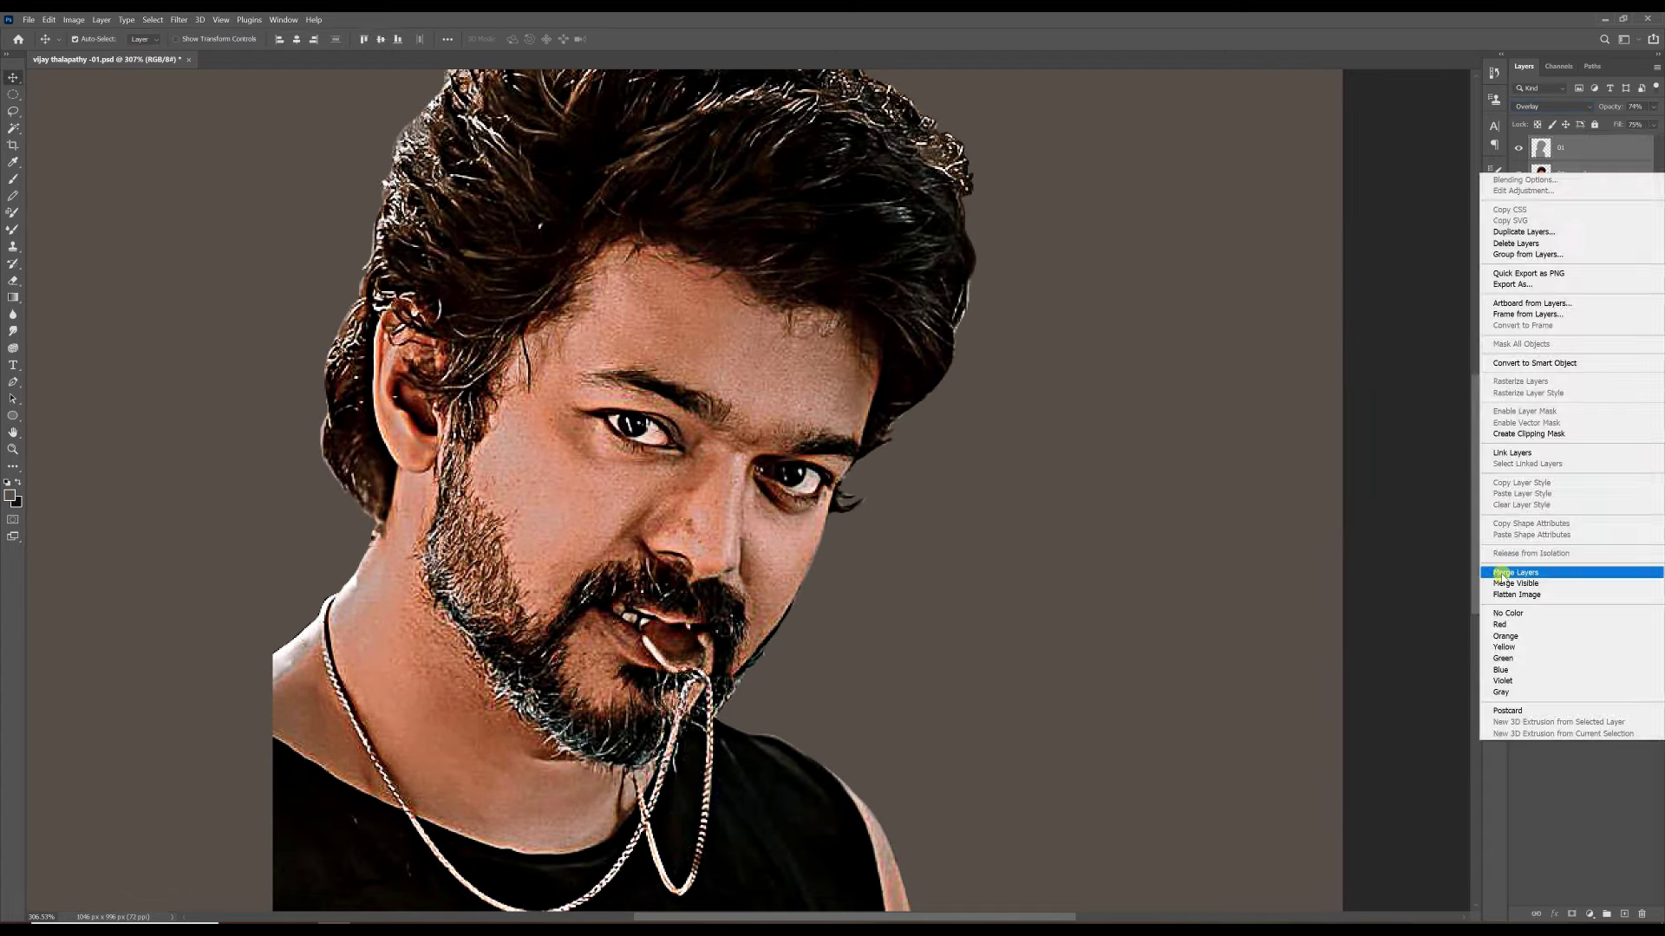
{"action": "left_click", "coordinate": [1543, 565]}
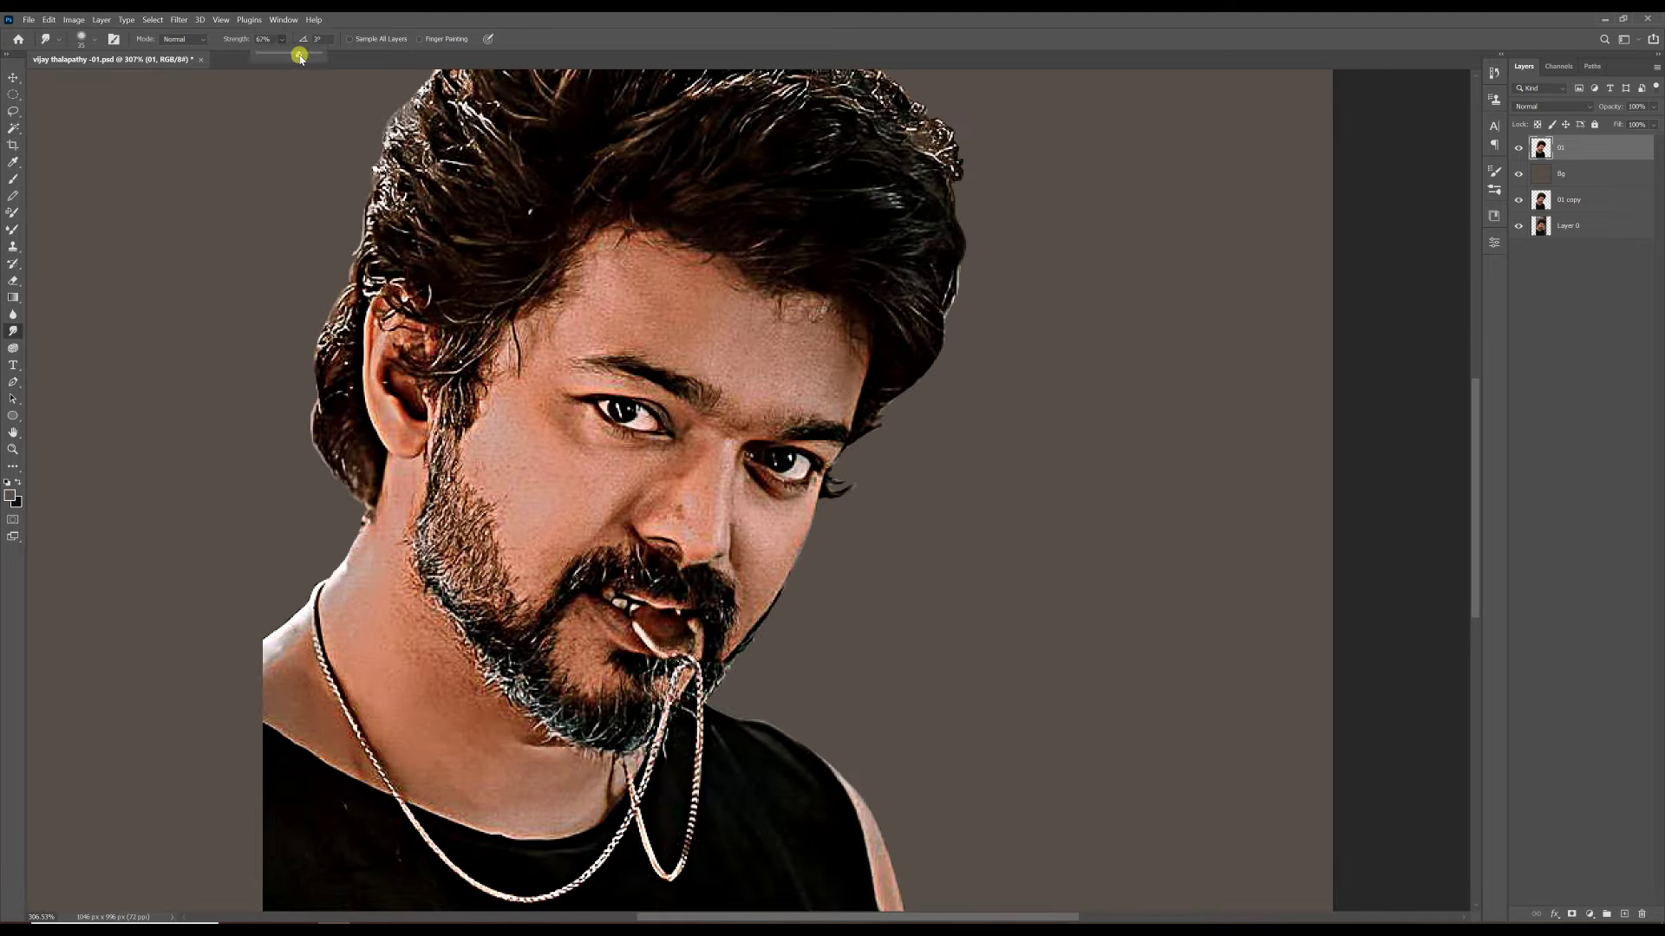
- Set Smudge strength to 71% and smooth the forehead skin toward the temple
{"action": "left_click_drag", "start_coordinate": [300, 57], "coordinate": [303, 58]}
{"action": "scroll", "coordinate": [727, 307], "scroll_direction": "up", "scroll_amount": 3}
{"action": "key", "text": "bracketright"}
{"action": "left_click_drag", "start_coordinate": [847, 323], "coordinate": [874, 421]}
{"action": "scroll", "coordinate": [692, 288], "scroll_direction": "up", "scroll_amount": 2}
{"action": "scroll", "coordinate": [699, 291], "scroll_direction": "left", "scroll_amount": 1}
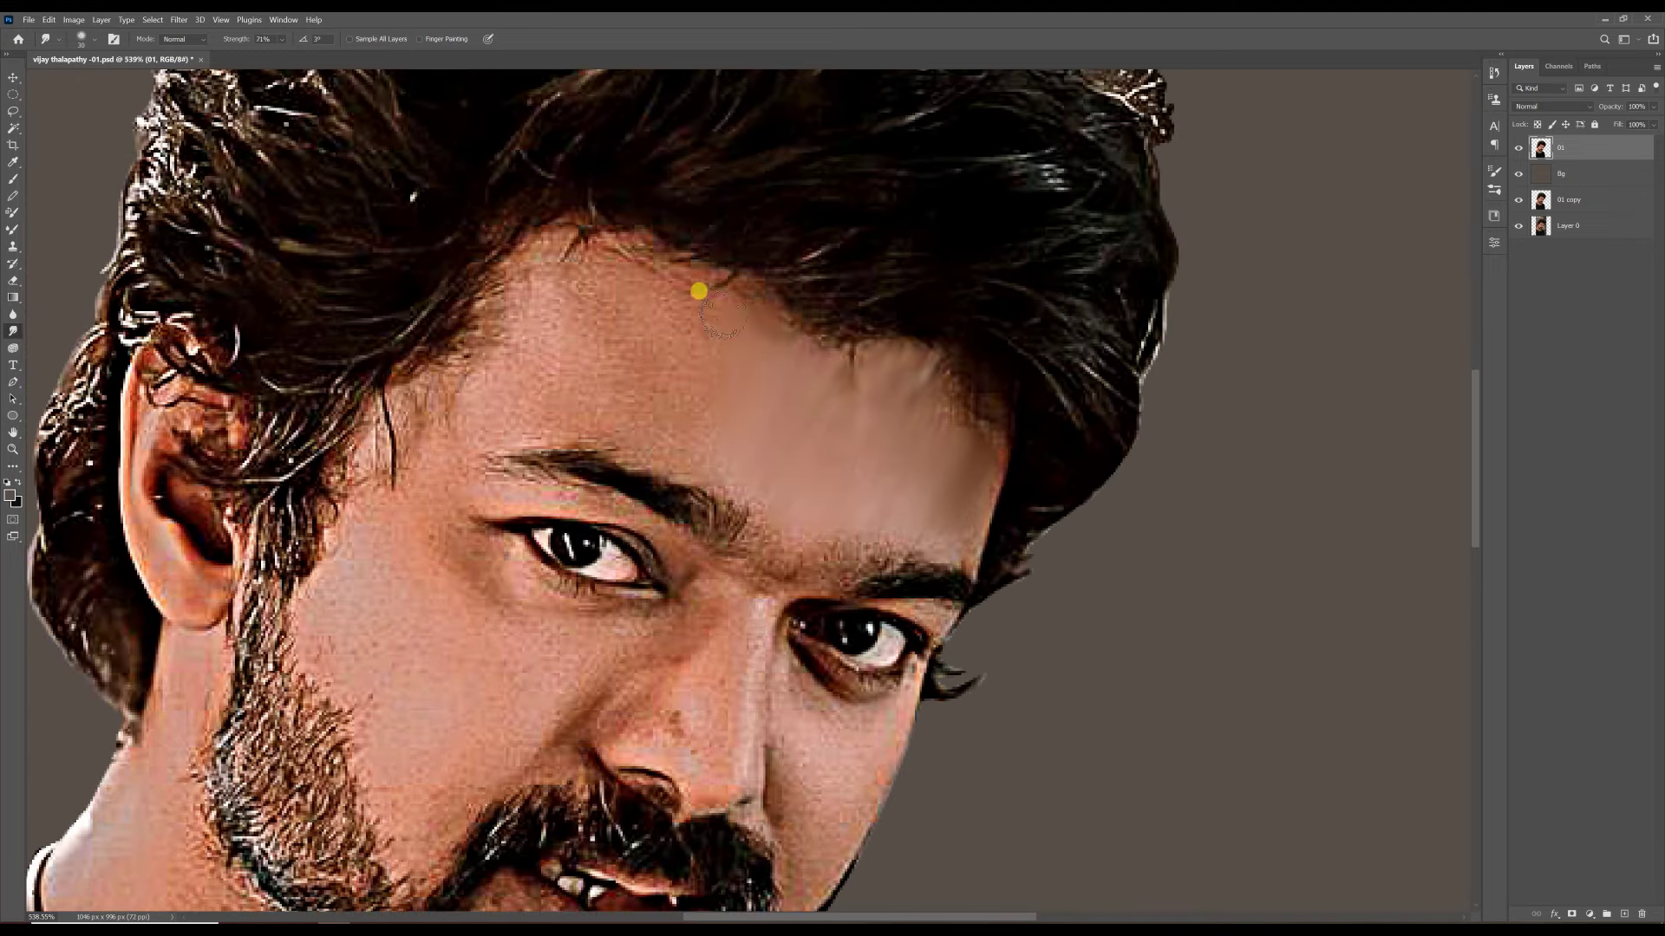
{"action": "left_click_drag", "start_coordinate": [537, 415], "coordinate": [353, 552]}
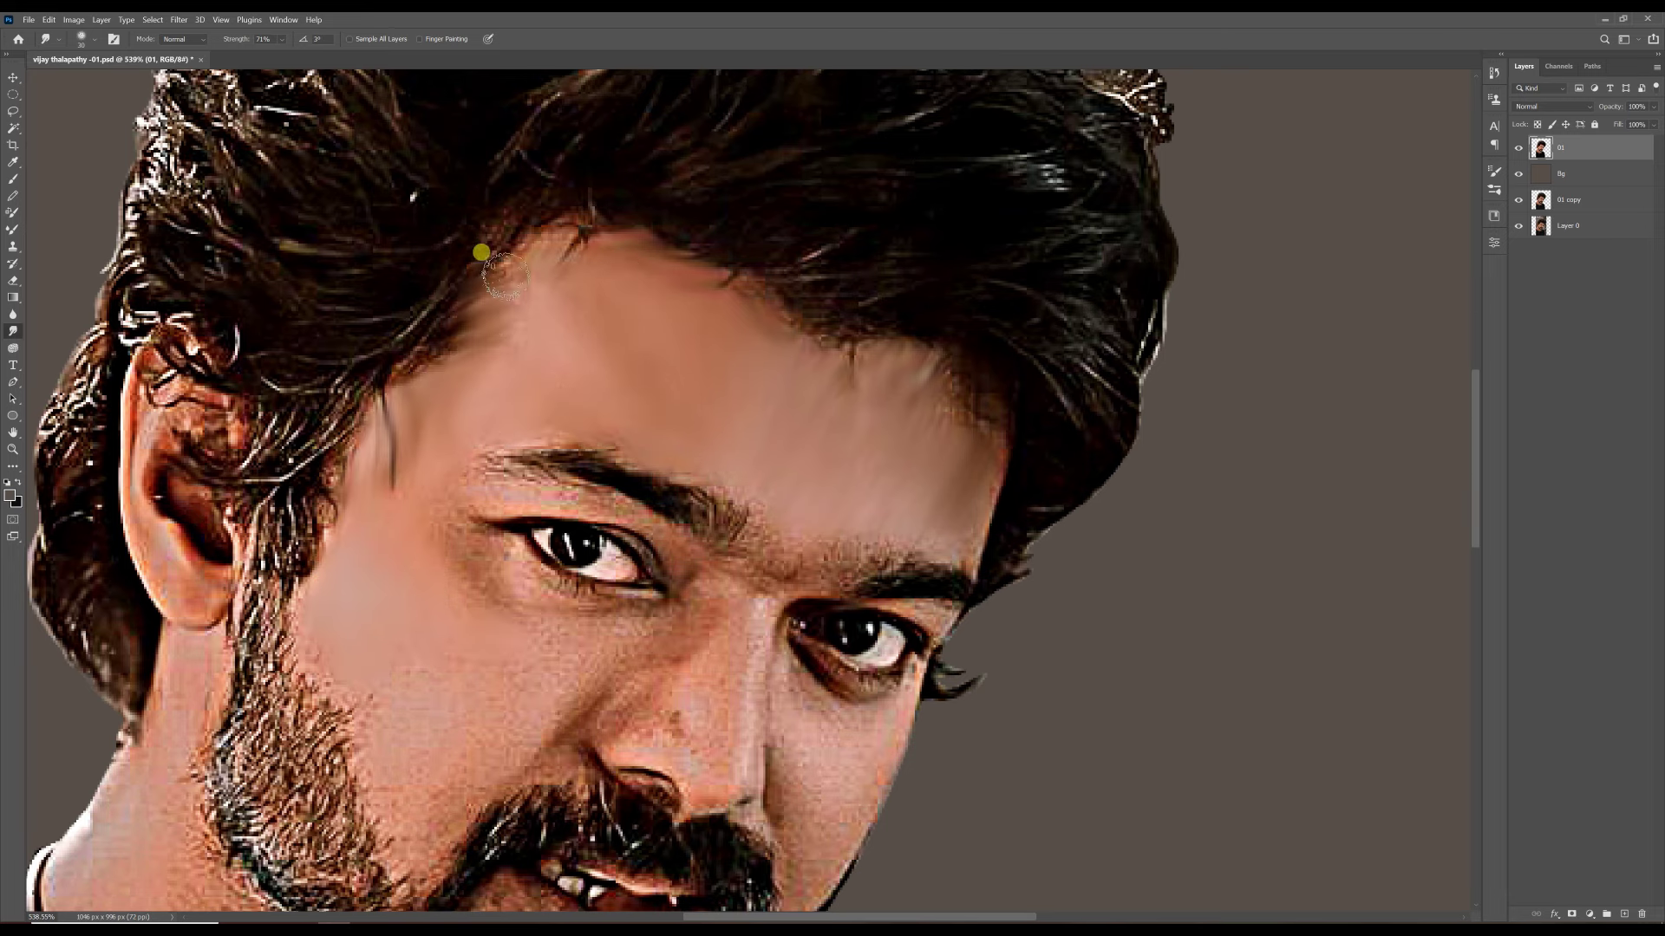
{"action": "scroll", "coordinate": [778, 397], "scroll_direction": "down", "scroll_amount": 3}
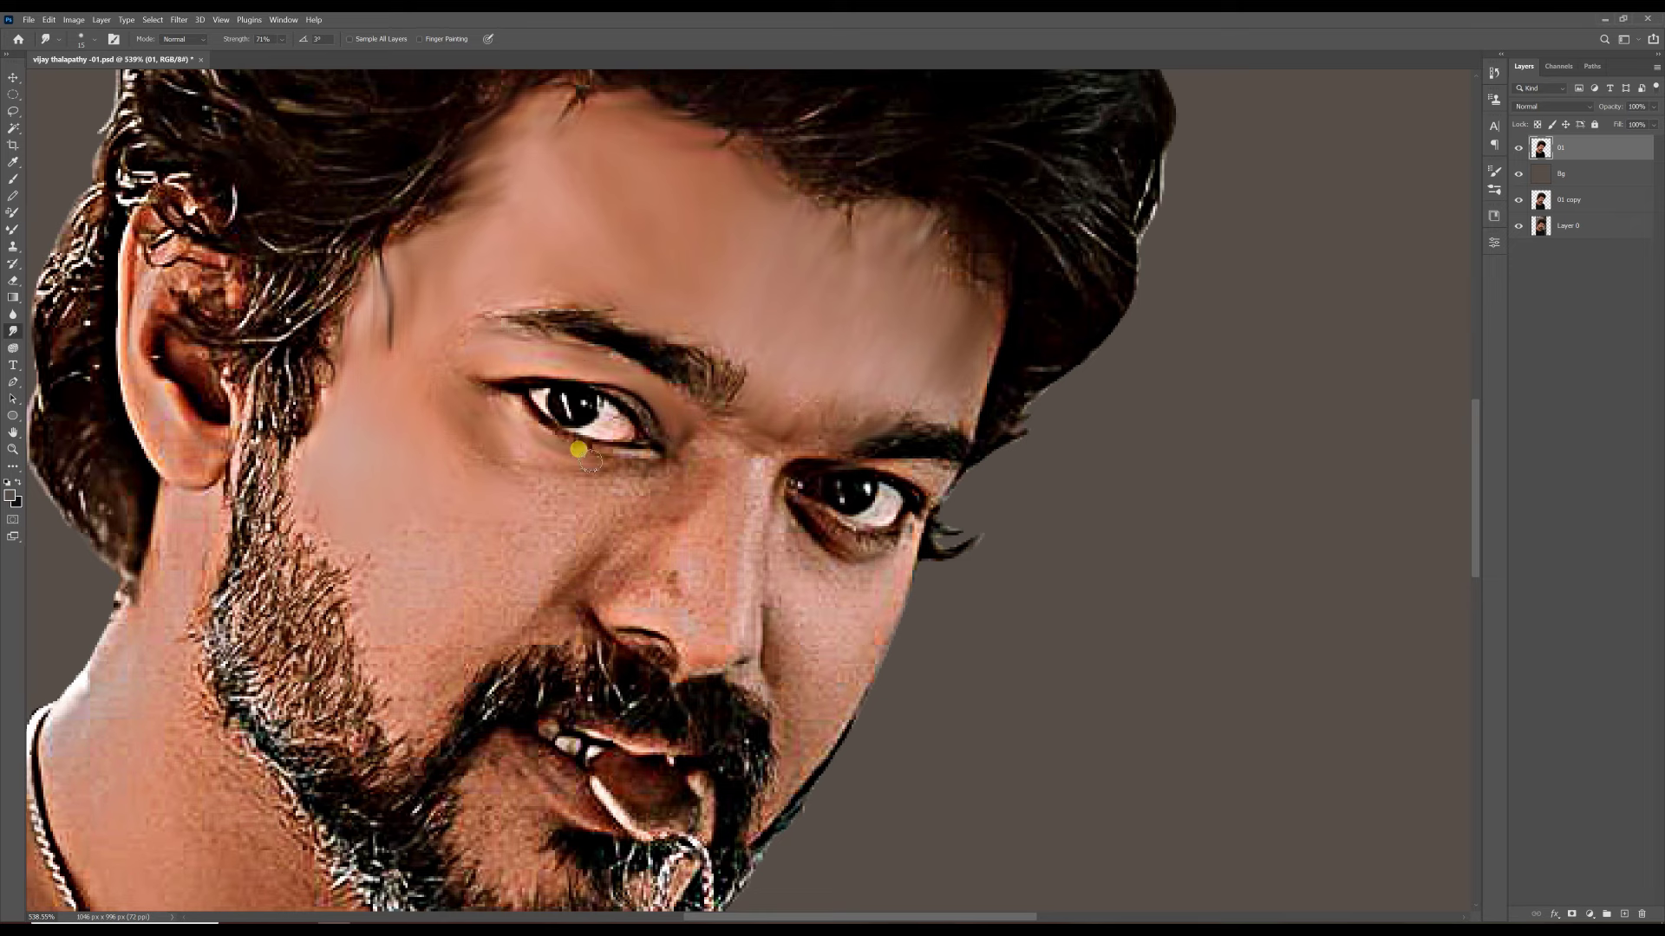
- Zoom in on the face and beard, then soften the left neck and shoulder edge
{"action": "key", "text": "ctrl+plus"}
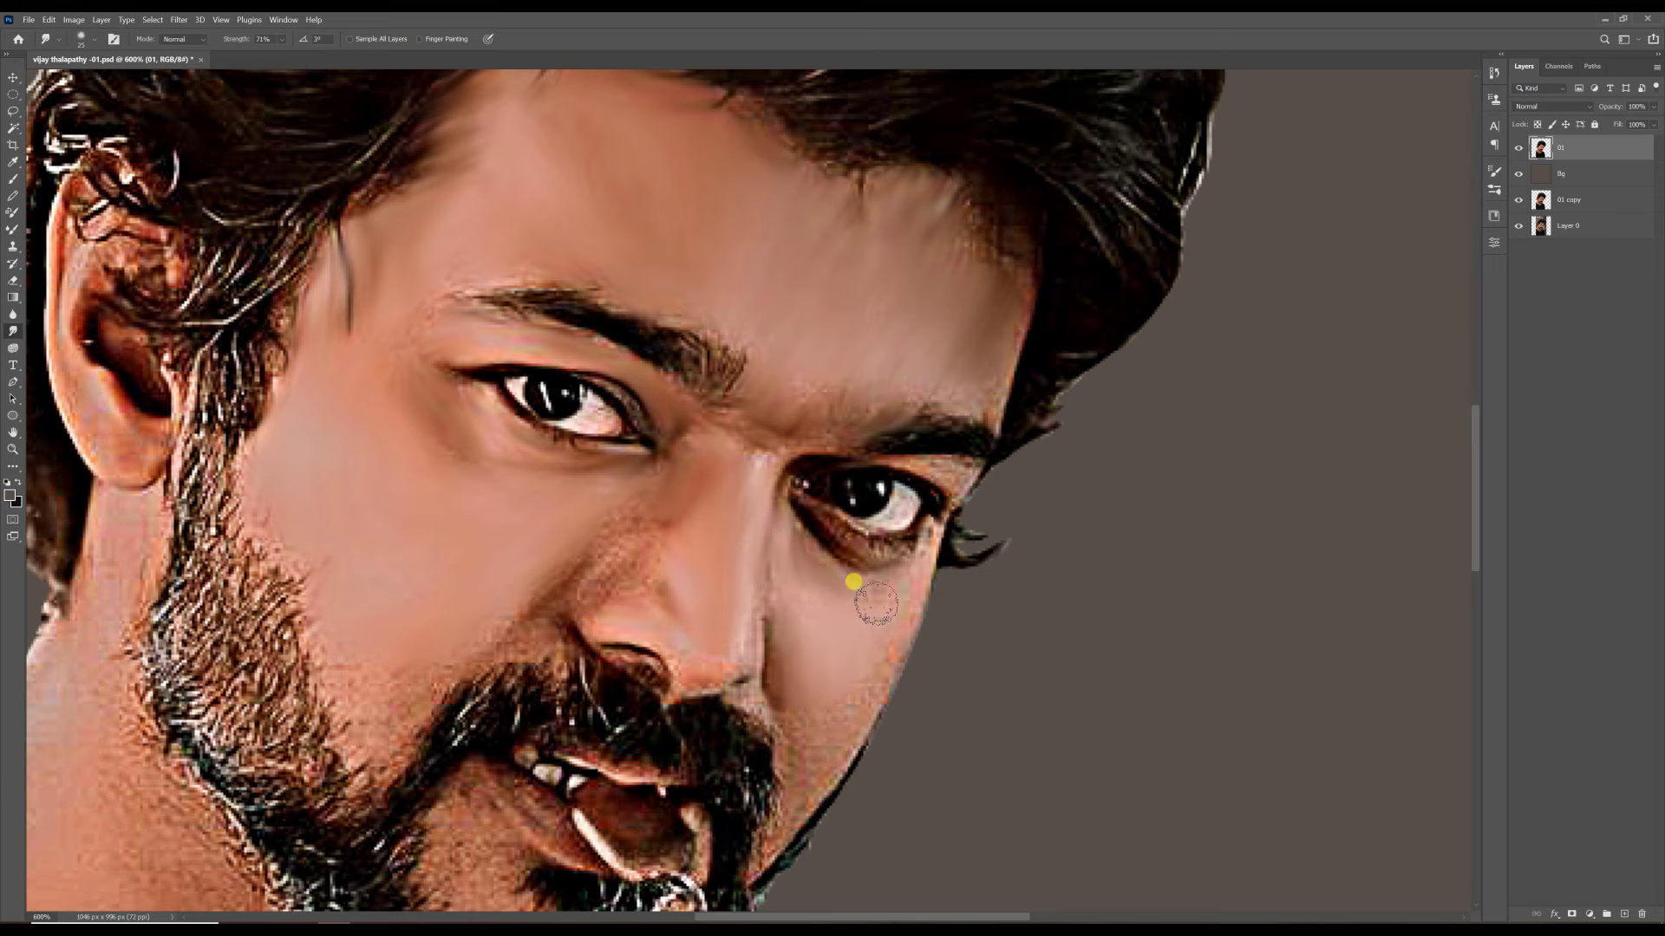
{"action": "scroll", "coordinate": [875, 551], "scroll_direction": "down", "scroll_amount": 3}
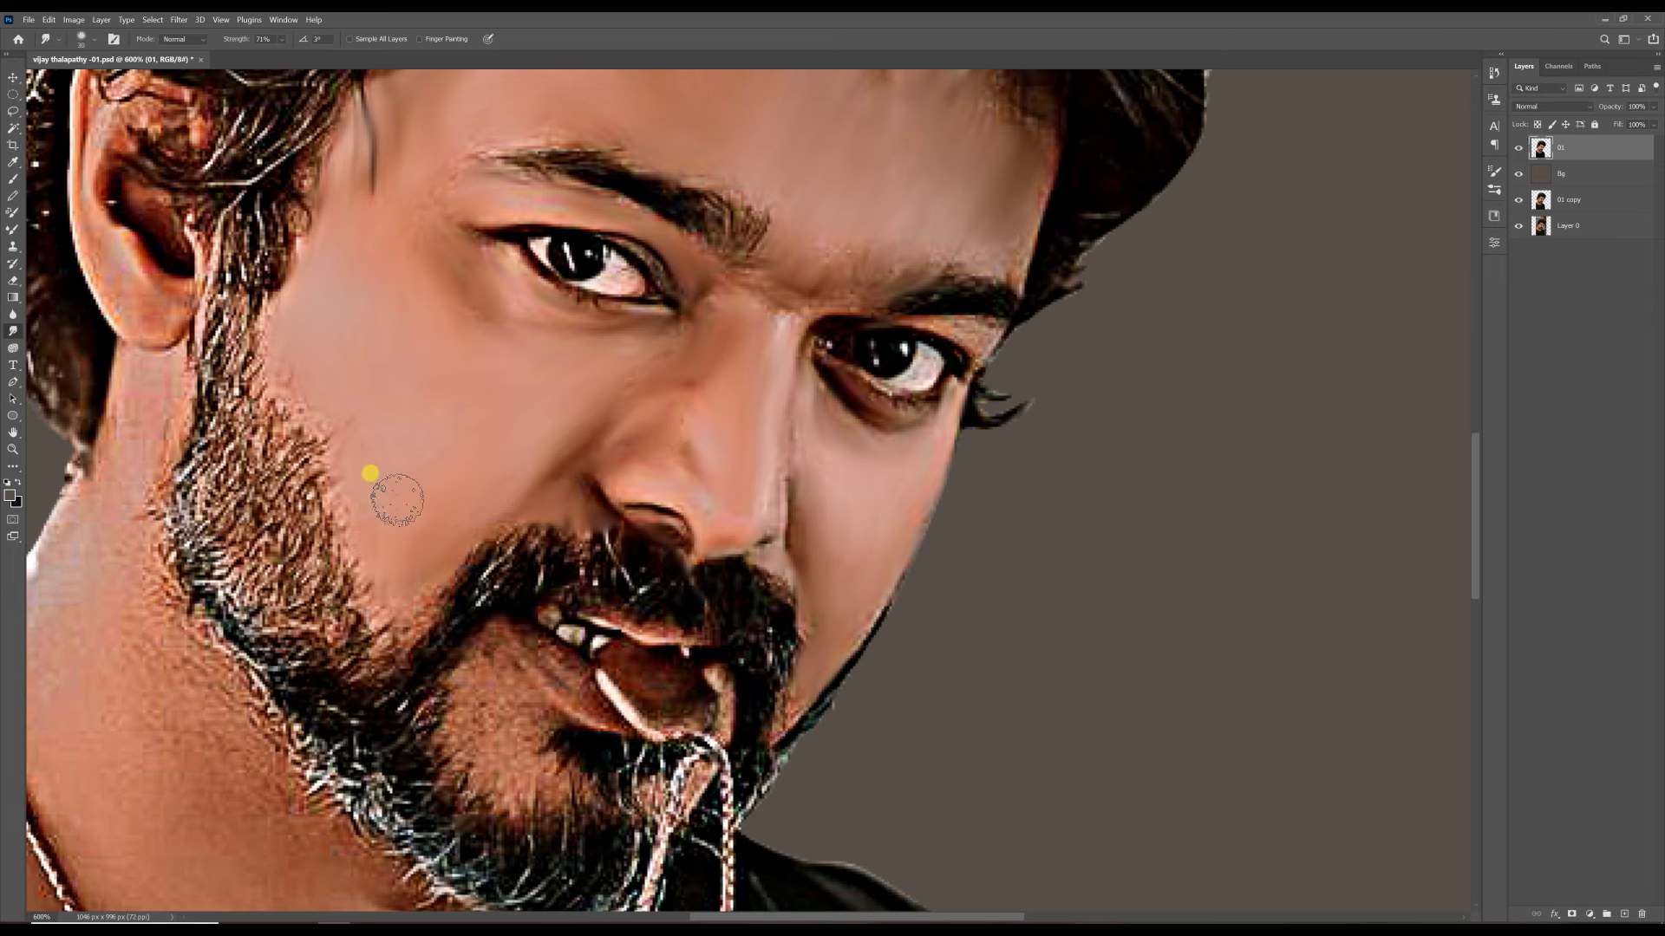
{"action": "scroll", "coordinate": [361, 448], "scroll_direction": "down", "scroll_amount": 3}
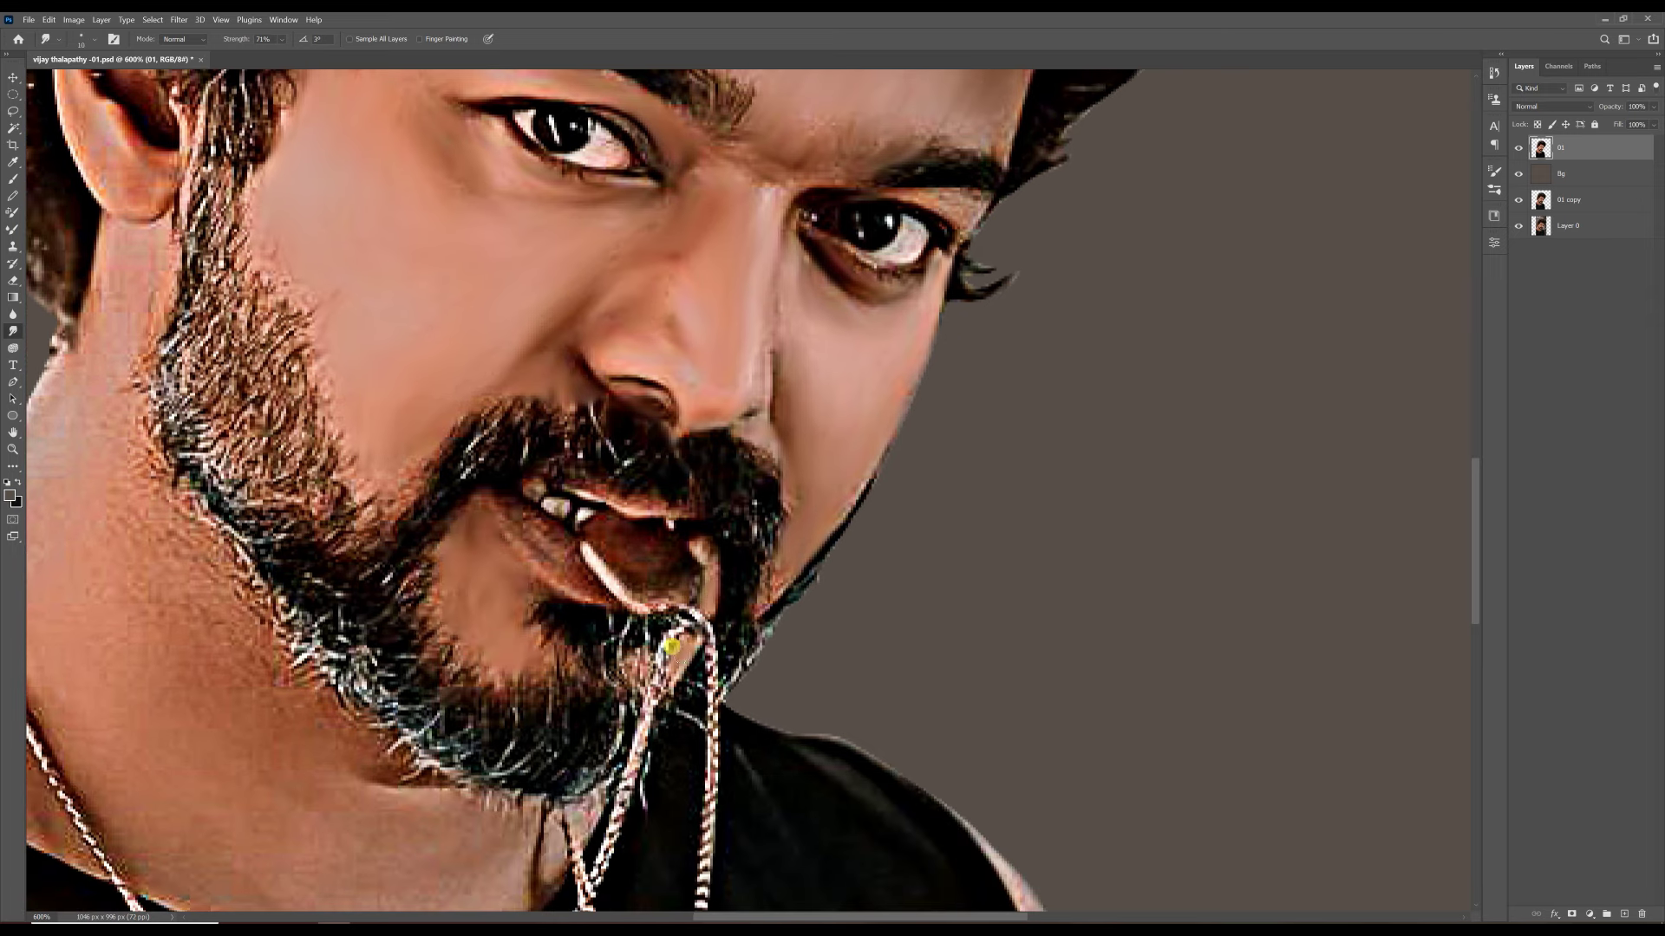
{"action": "left_click_drag", "start_coordinate": [674, 639], "coordinate": [666, 497]}
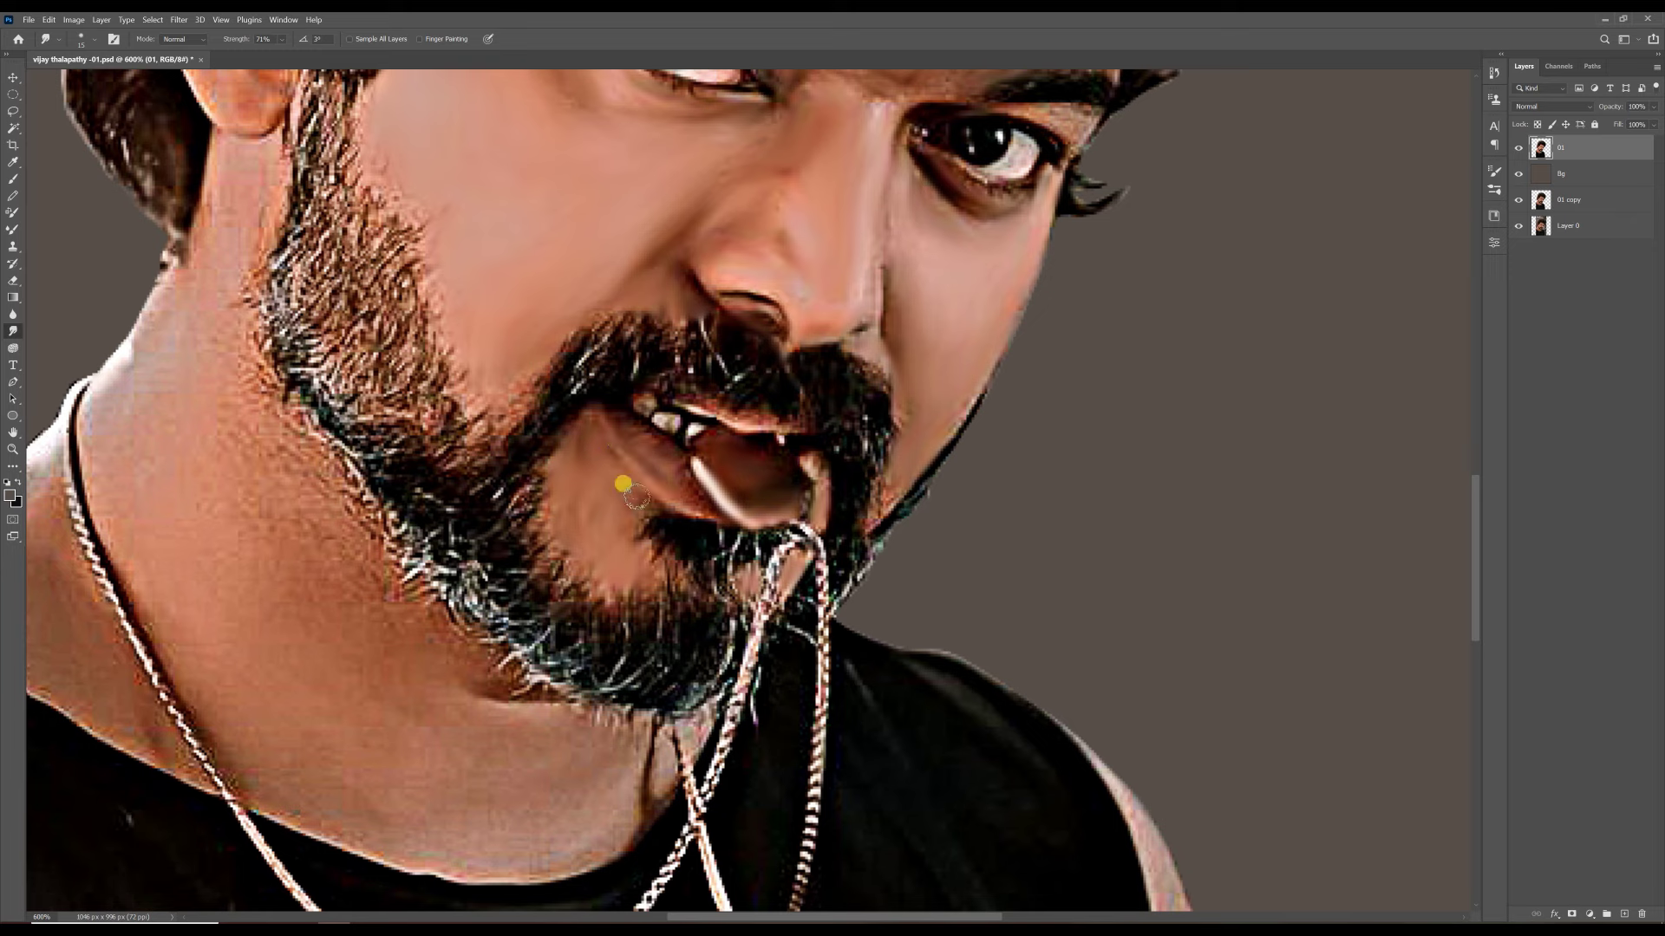
{"action": "scroll", "coordinate": [646, 567], "scroll_direction": "down", "scroll_amount": 3}
{"action": "scroll", "coordinate": [427, 601], "scroll_direction": "up", "scroll_amount": 2}
{"action": "key", "text": "]"}
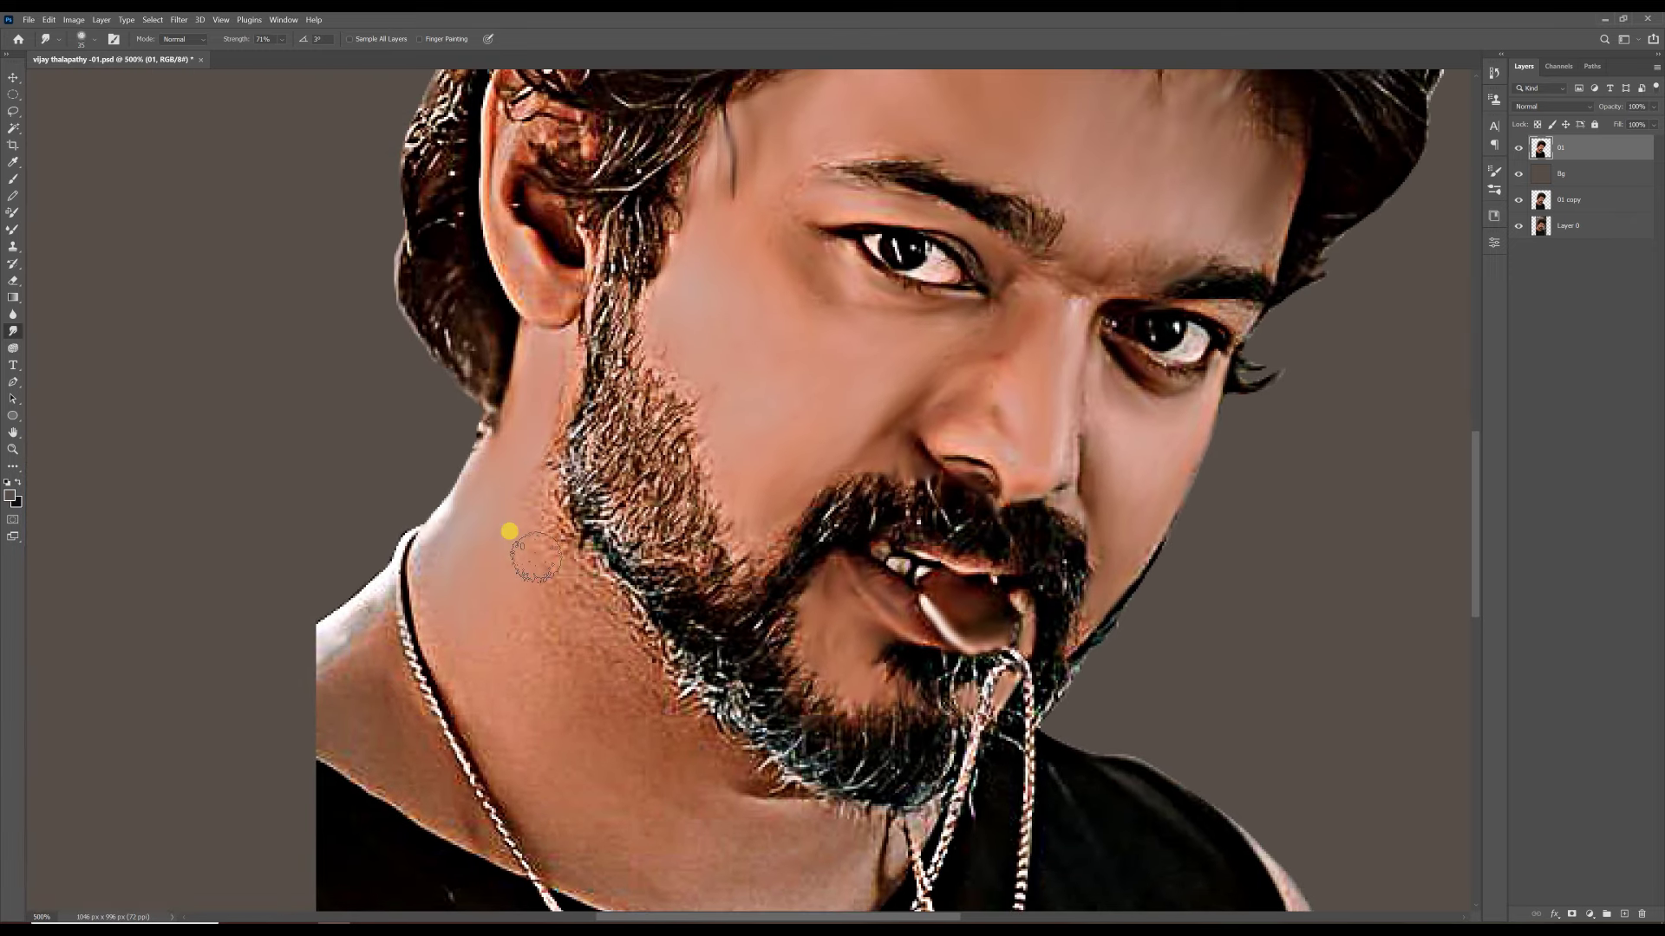
{"action": "scroll", "coordinate": [644, 582], "scroll_direction": "down", "scroll_amount": 2}
{"action": "scroll", "coordinate": [612, 578], "scroll_direction": "down", "scroll_amount": 2}
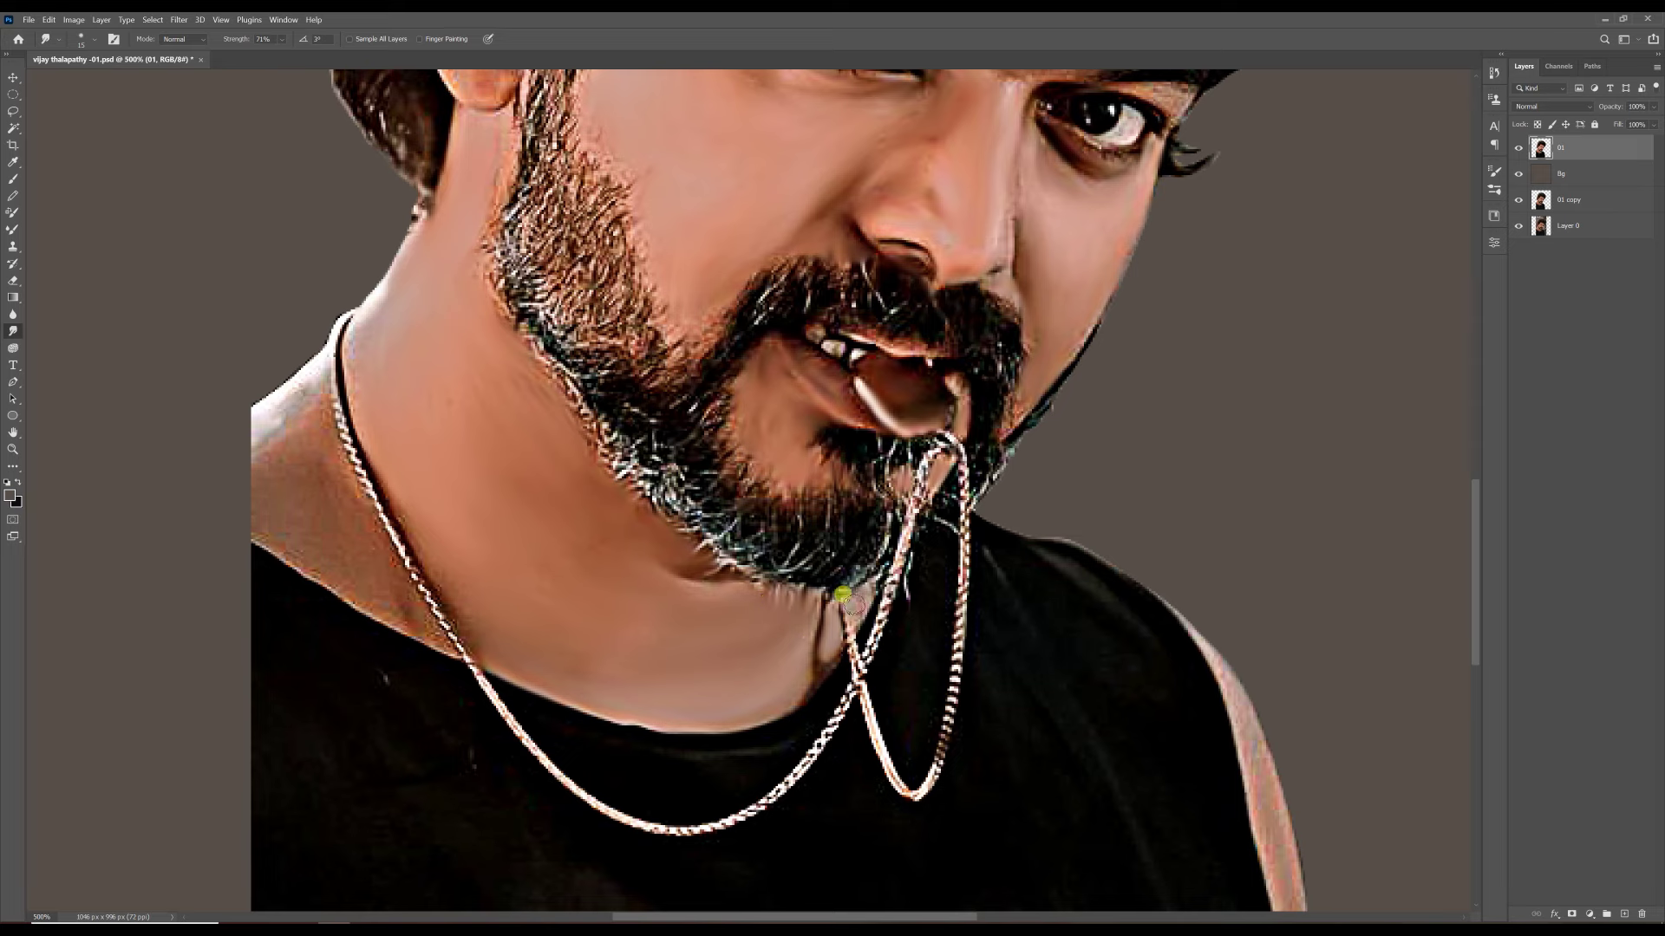
{"action": "left_click_drag", "start_coordinate": [1015, 271], "coordinate": [1227, 327]}
{"action": "key", "text": "]"}
- Smear the left shoulder edge outward into the background
{"action": "mouse_move", "coordinate": [575, 569]}
{"action": "left_mouse_down"}
{"action": "mouse_move", "coordinate": [438, 484]}
{"action": "mouse_move", "coordinate": [450, 550]}
{"action": "mouse_move", "coordinate": [398, 488]}
{"action": "mouse_move", "coordinate": [581, 634]}
{"action": "left_mouse_up"}
{"action": "key", "text": "ctrl+minus"}
{"action": "mouse_move", "coordinate": [476, 632]}
{"action": "left_mouse_down"}
{"action": "mouse_move", "coordinate": [458, 577]}
{"action": "mouse_move", "coordinate": [485, 780]}
{"action": "left_mouse_up"}
{"action": "scroll", "coordinate": [428, 434], "scroll_direction": "down", "scroll_amount": 3}
{"action": "mouse_move", "coordinate": [428, 434]}
{"action": "left_mouse_down"}
{"action": "mouse_move", "coordinate": [382, 449]}
{"action": "mouse_move", "coordinate": [568, 669]}
{"action": "left_mouse_up"}
{"action": "scroll", "coordinate": [650, 633], "scroll_direction": "down", "scroll_amount": 4}
{"action": "scroll", "coordinate": [651, 633], "scroll_direction": "right", "scroll_amount": 3}
{"action": "left_click_drag", "start_coordinate": [381, 638], "coordinate": [270, 570]}
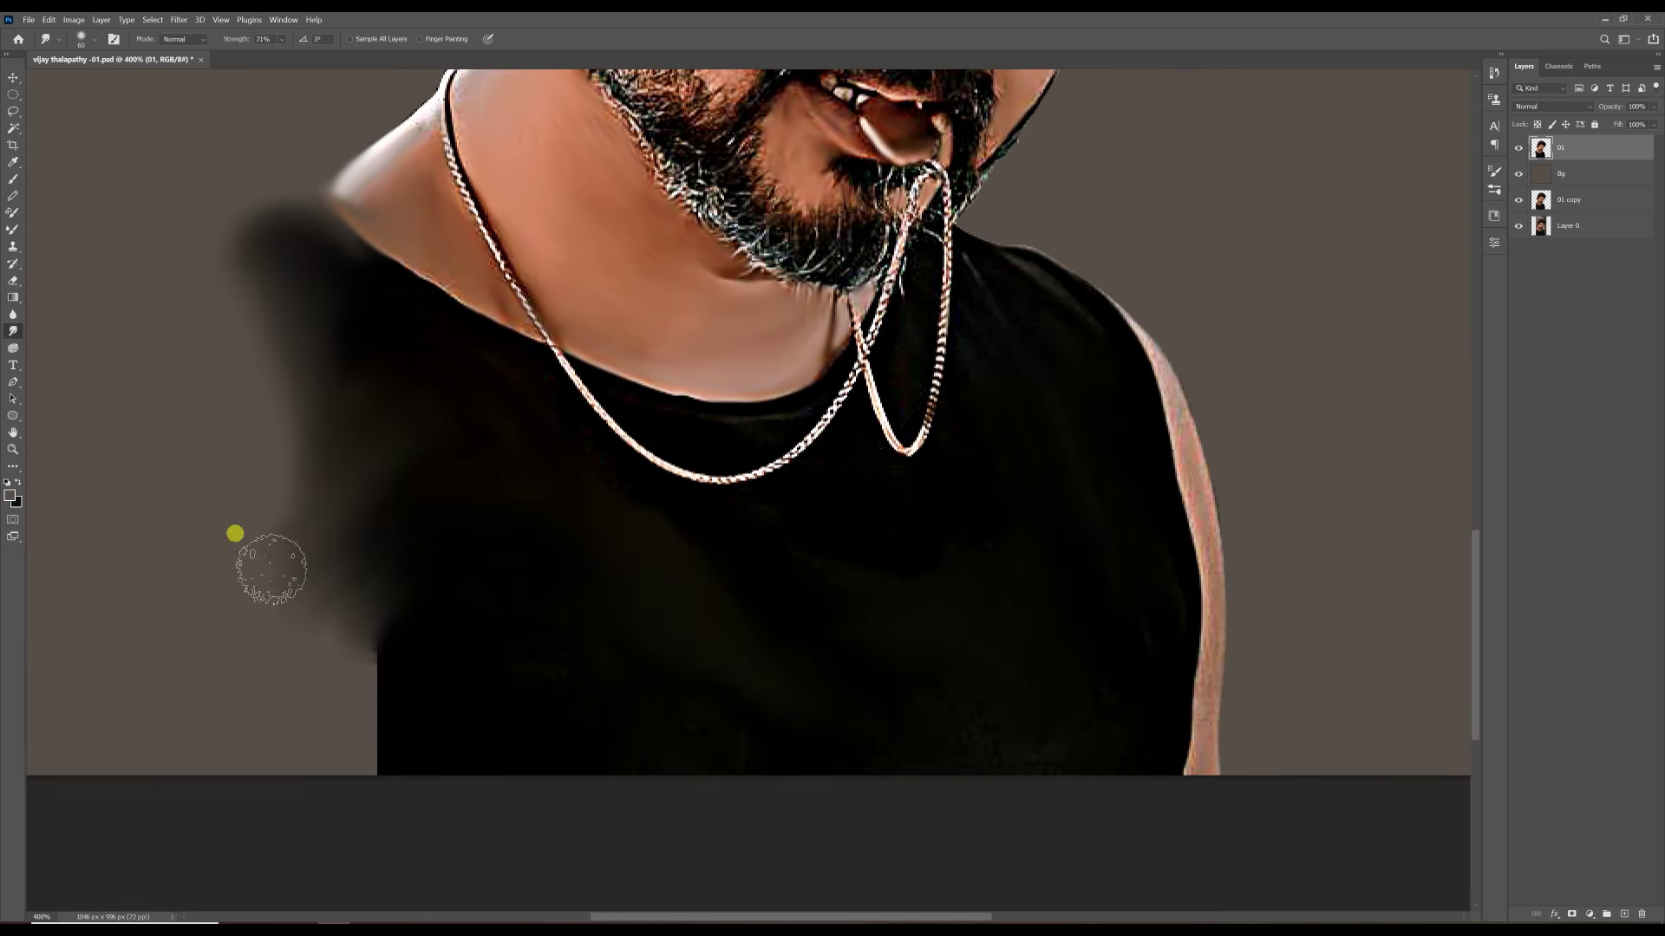
{"action": "mouse_move", "coordinate": [205, 232]}
{"action": "left_mouse_down"}
{"action": "mouse_move", "coordinate": [290, 316]}
{"action": "mouse_move", "coordinate": [297, 428]}
{"action": "mouse_move", "coordinate": [361, 642]}
{"action": "left_mouse_up"}
- Fade the left shoulder further down and left from a zoomed-out view
{"action": "key", "text": "ctrl+minus"}
{"action": "key", "text": "ctrl+minus"}
{"action": "left_click_drag", "start_coordinate": [486, 386], "coordinate": [598, 624]}
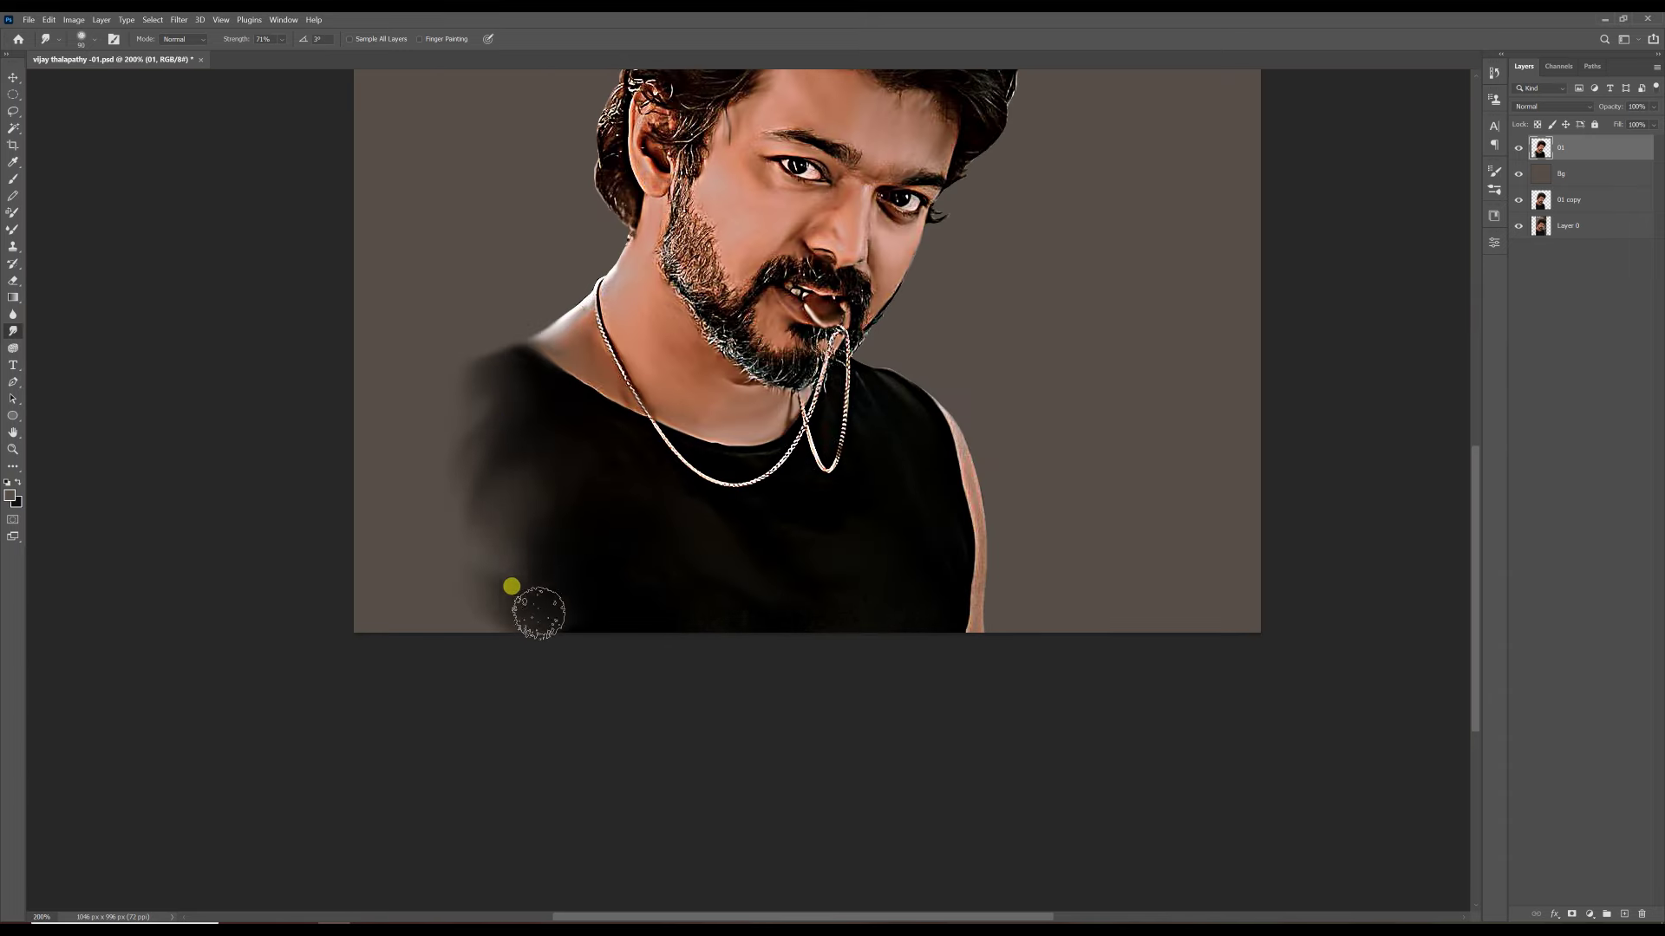
{"action": "key", "text": "ctrl+plus"}
{"action": "scroll", "coordinate": [1003, 743], "scroll_direction": "down", "scroll_amount": 5}
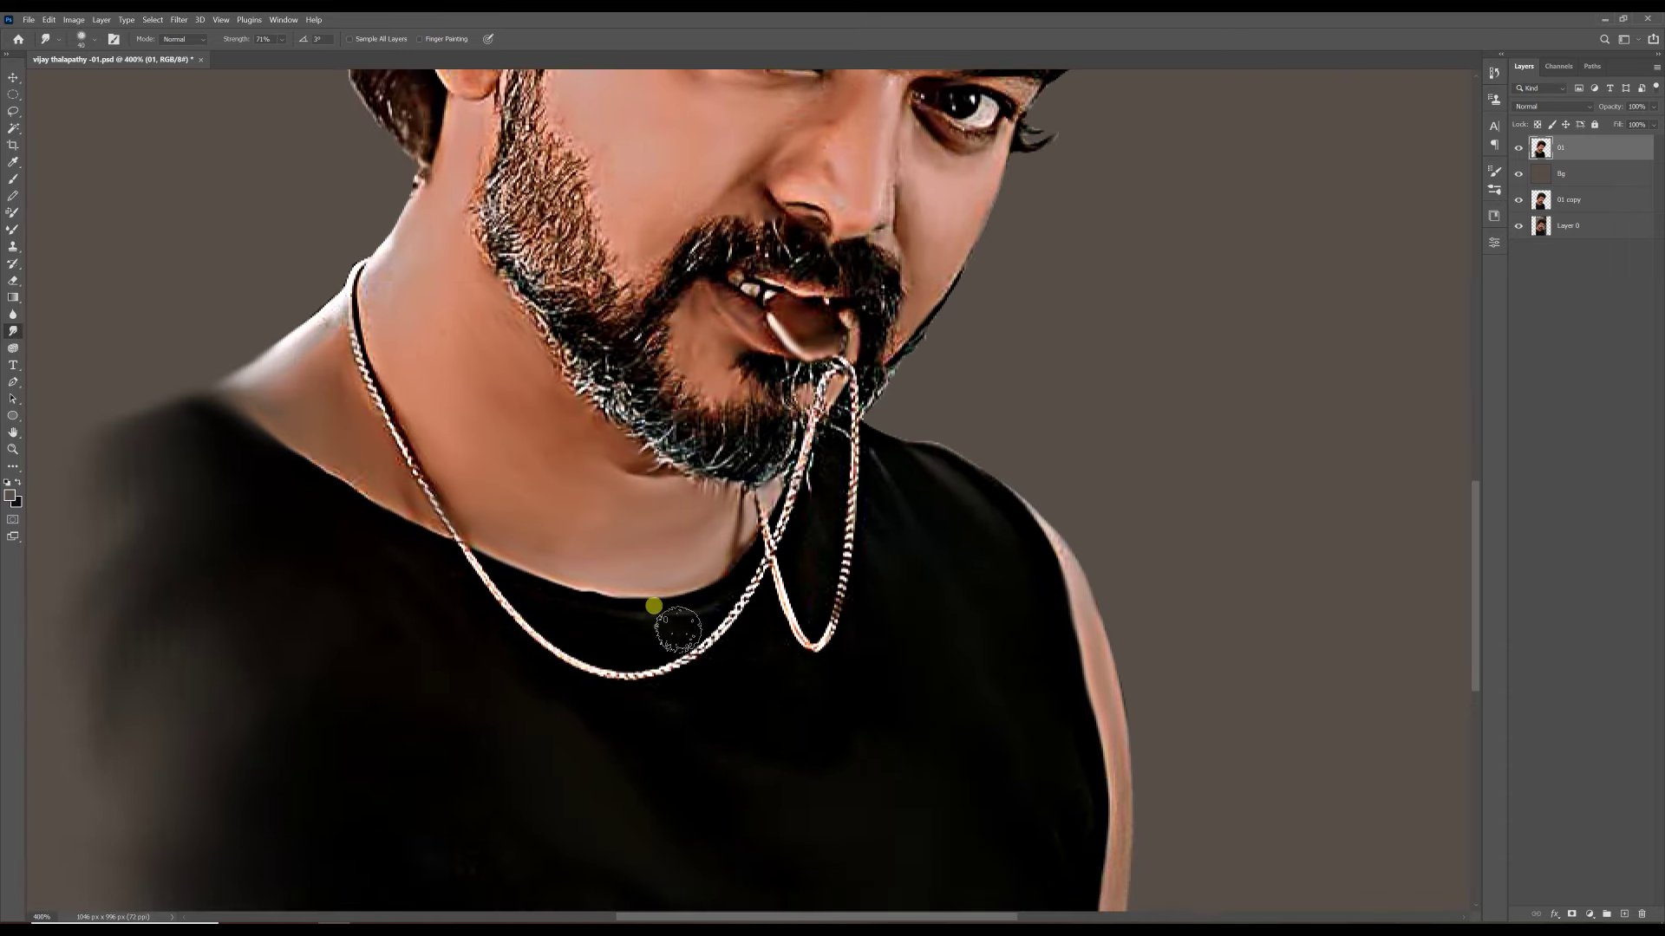
{"action": "scroll", "coordinate": [702, 494], "scroll_direction": "up", "scroll_amount": 3}
{"action": "scroll", "coordinate": [591, 250], "scroll_direction": "up", "scroll_amount": 2}
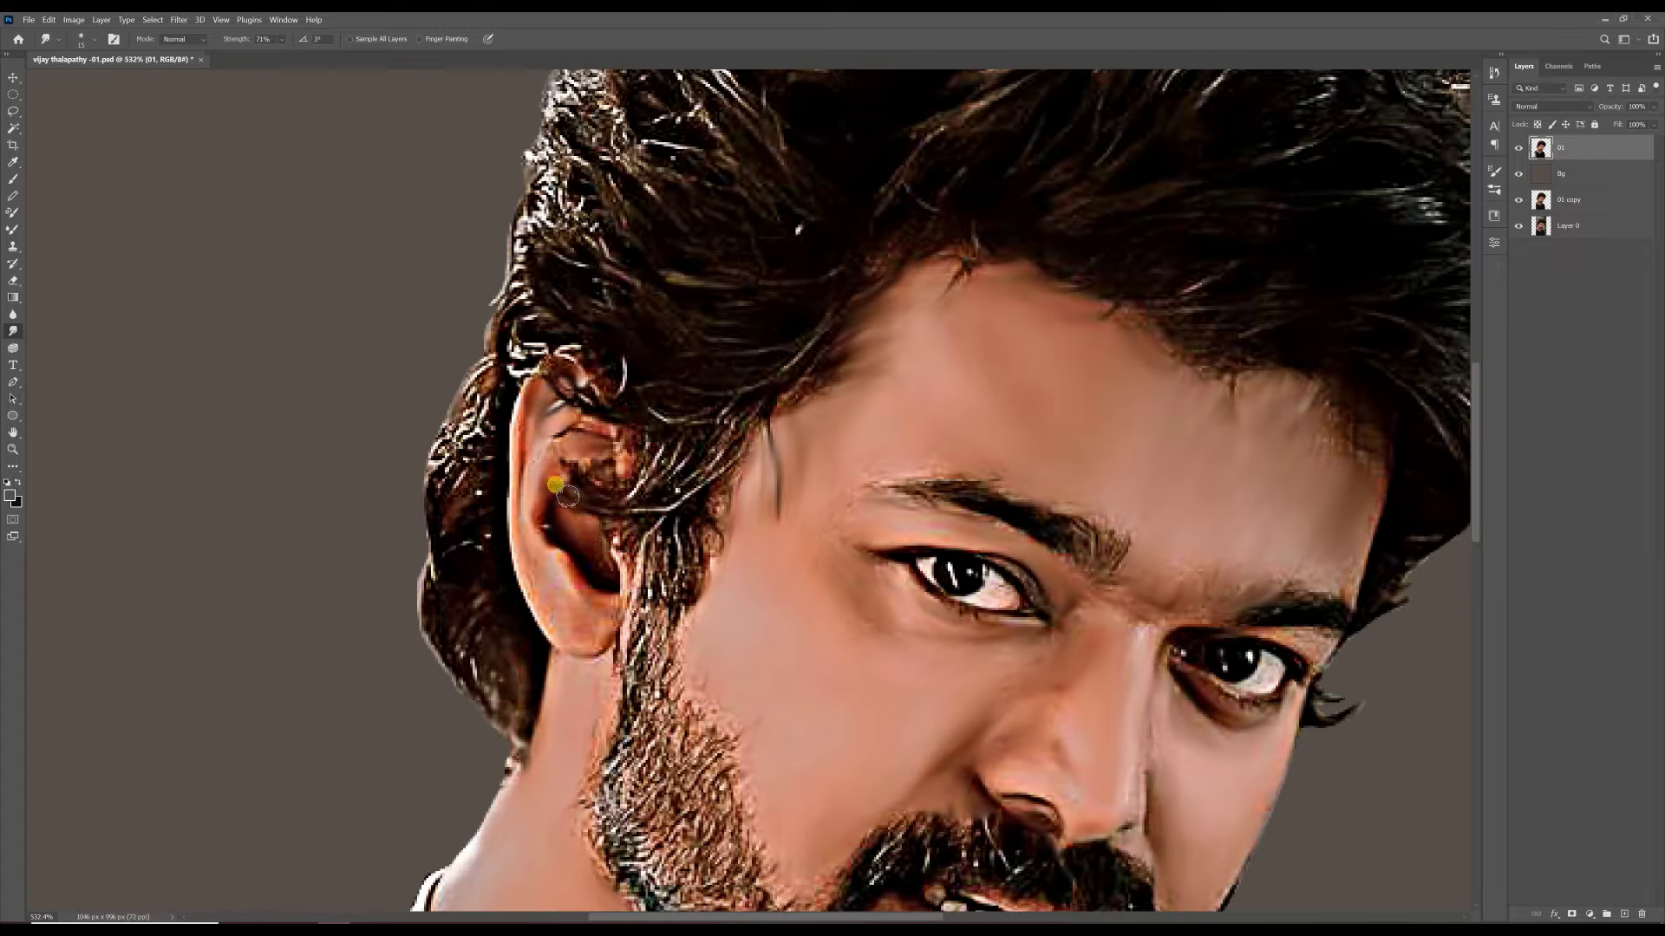
- Save the portrait as a new -01a version
{"action": "scroll", "coordinate": [582, 683], "scroll_direction": "down", "scroll_amount": 5}
{"action": "key", "text": "ctrl+shift+s"}
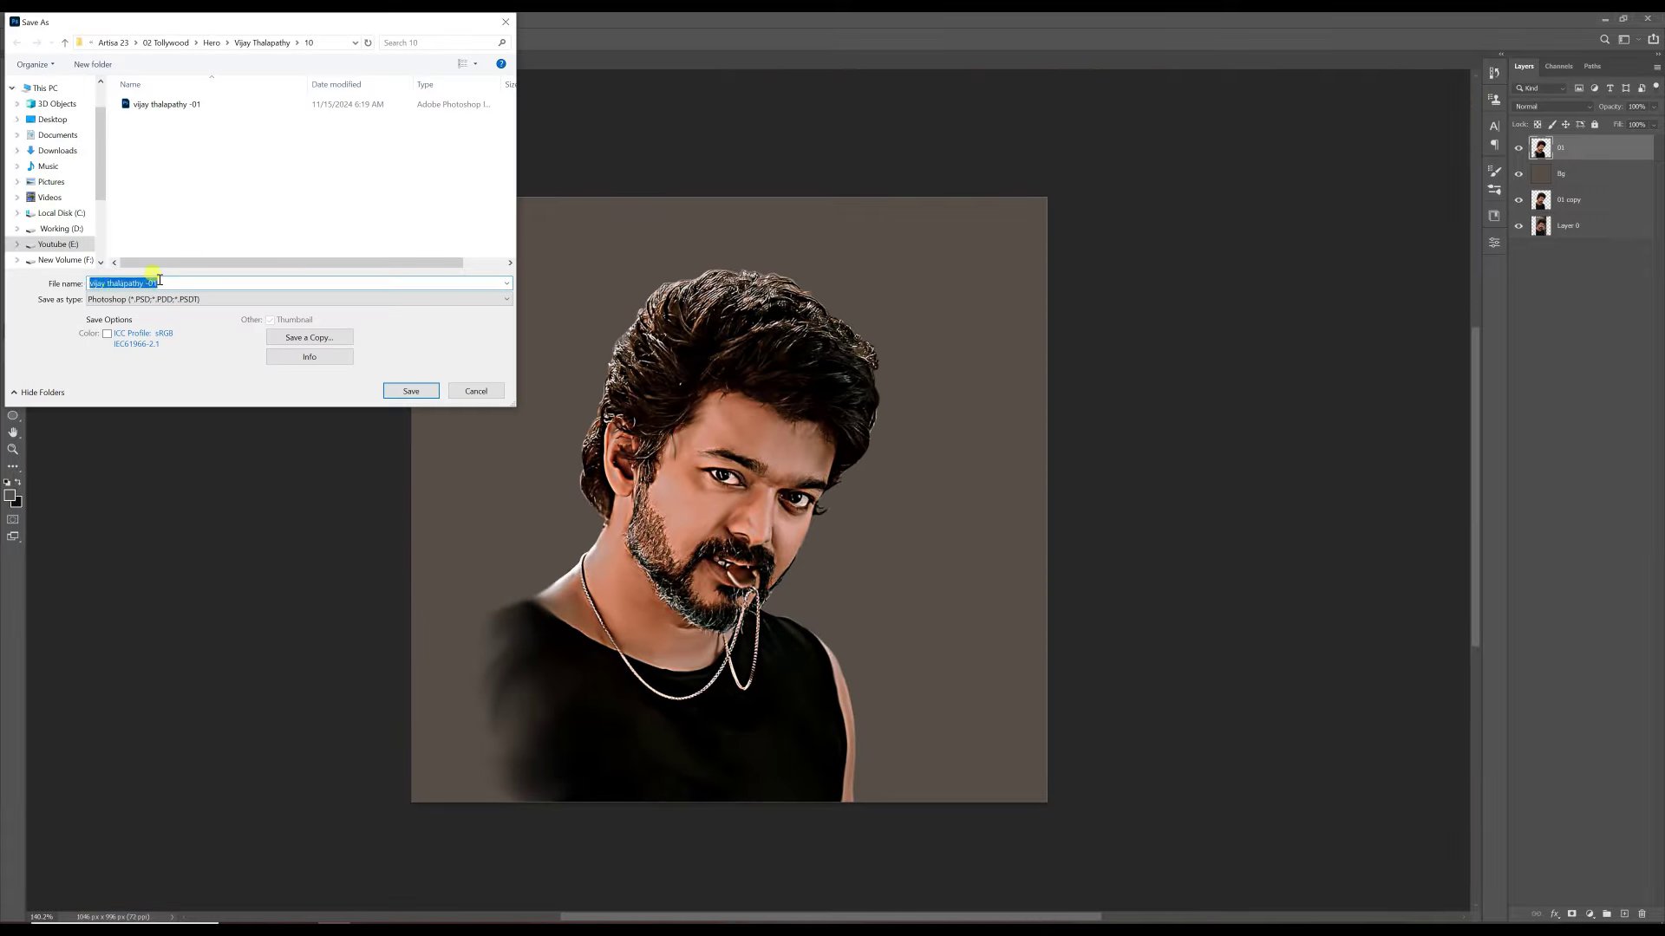
{"action": "key", "text": "Return"}
- Paint an eye catchlight with the Brush and blend it with Smudge
{"action": "scroll", "coordinate": [706, 346], "scroll_direction": "up", "scroll_amount": 3}
{"action": "scroll", "coordinate": [713, 417], "scroll_direction": "up", "scroll_amount": 4}
{"action": "key", "text": "b"}
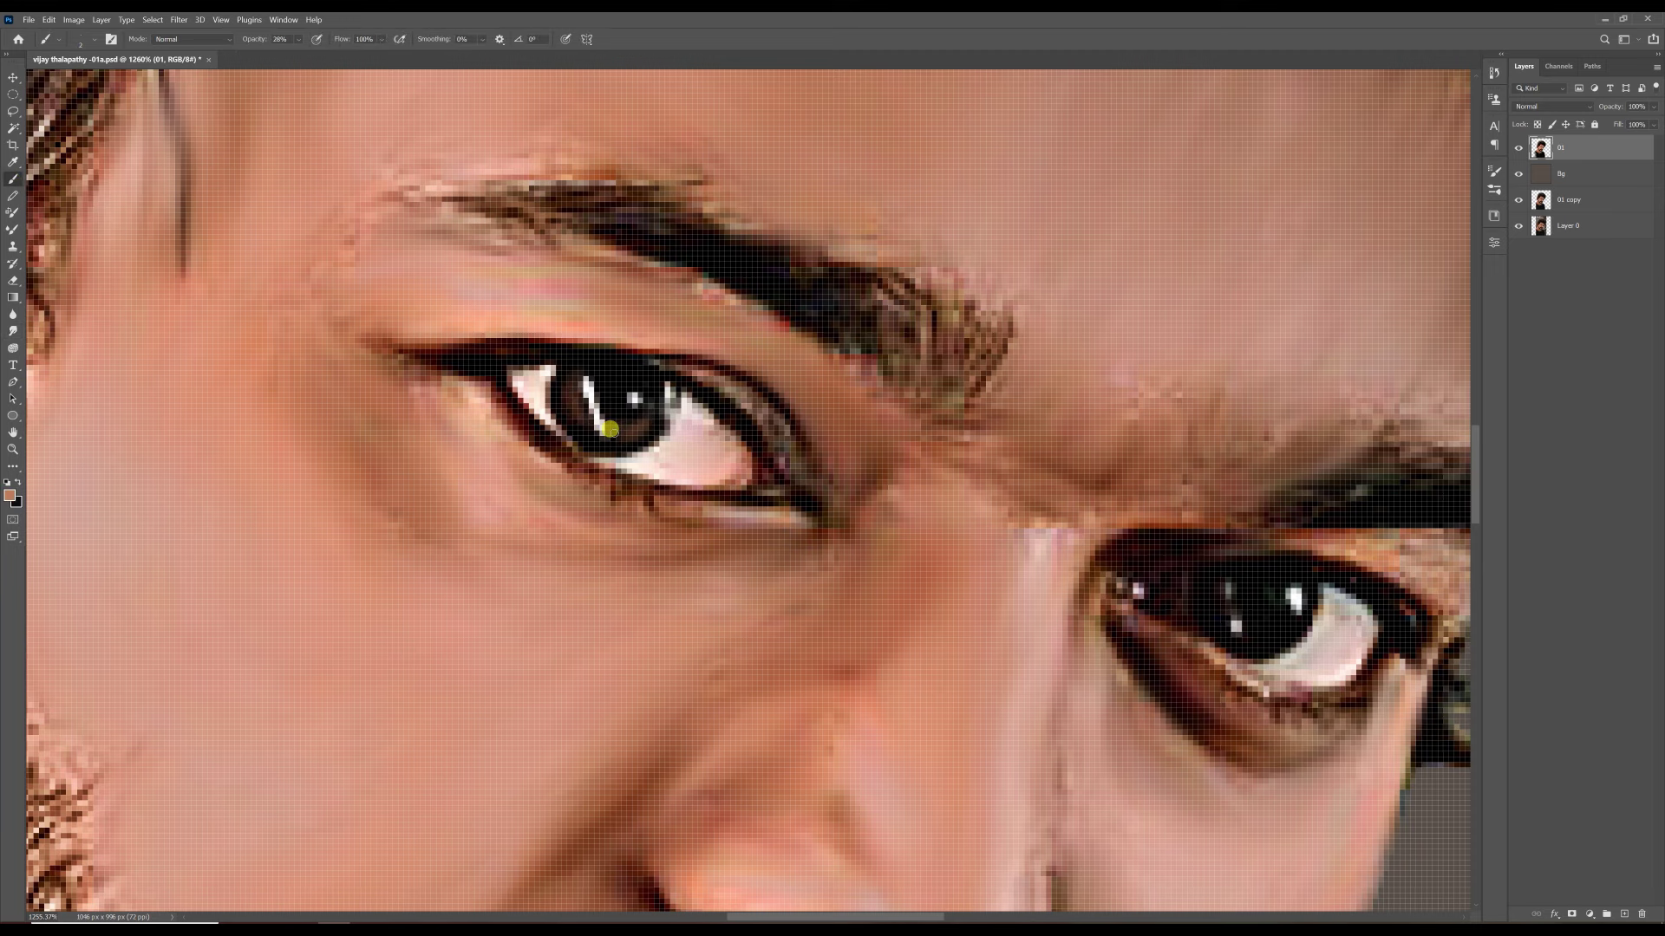
{"action": "key", "text": "r"}
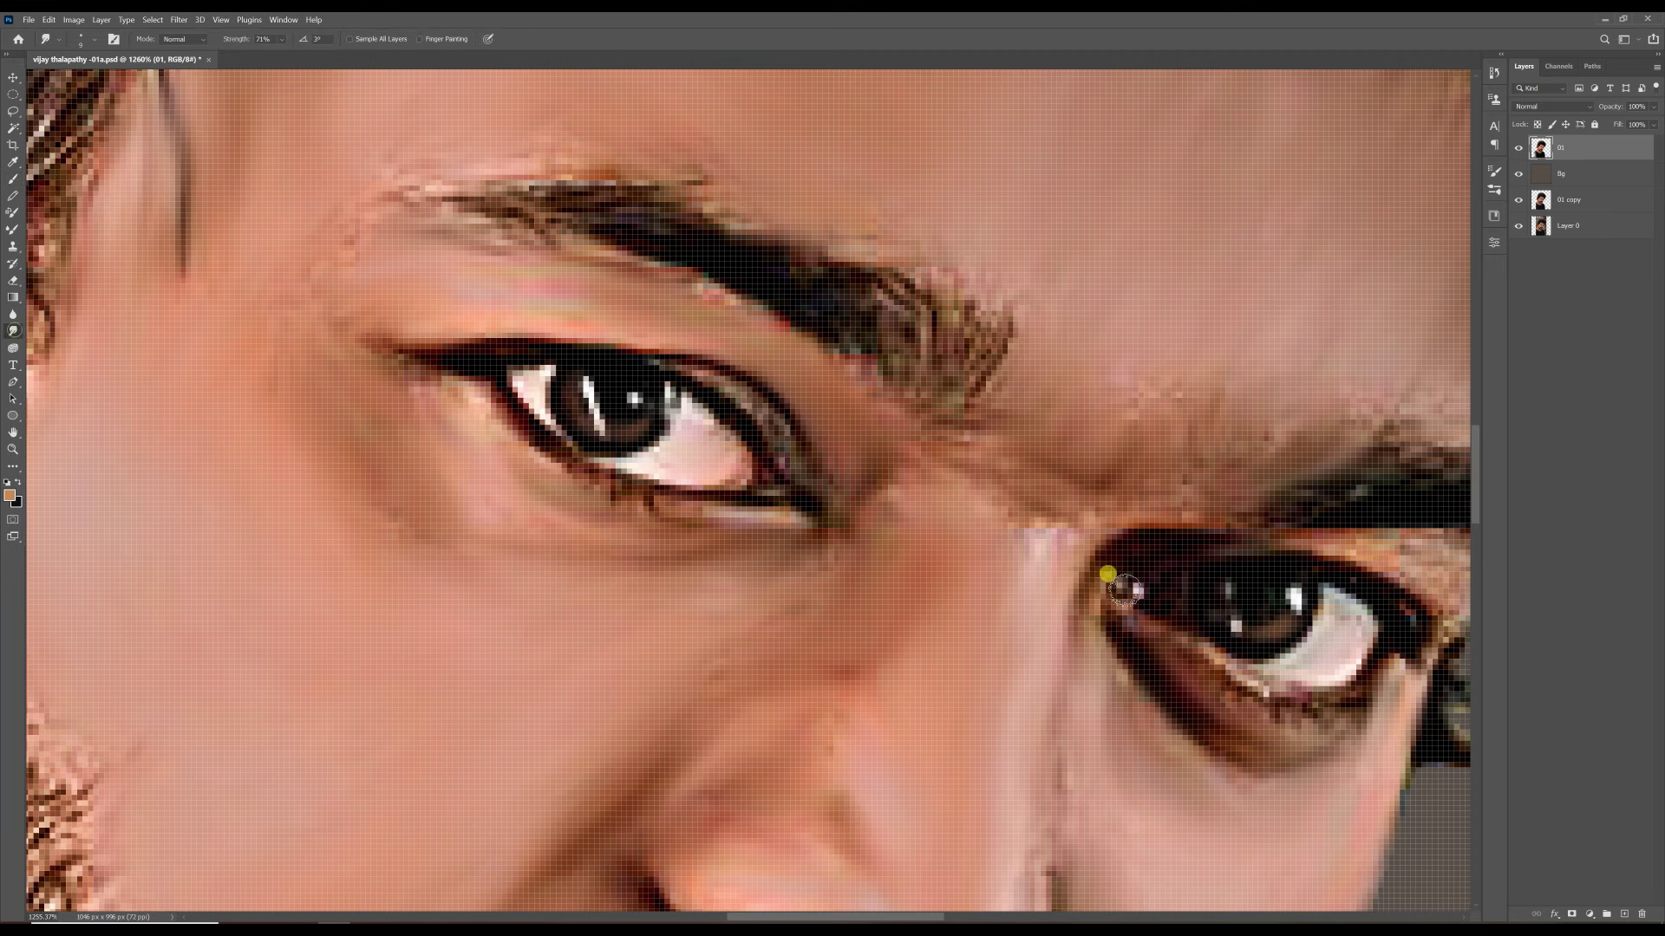
{"action": "left_click_drag", "start_coordinate": [1399, 548], "coordinate": [1278, 561]}
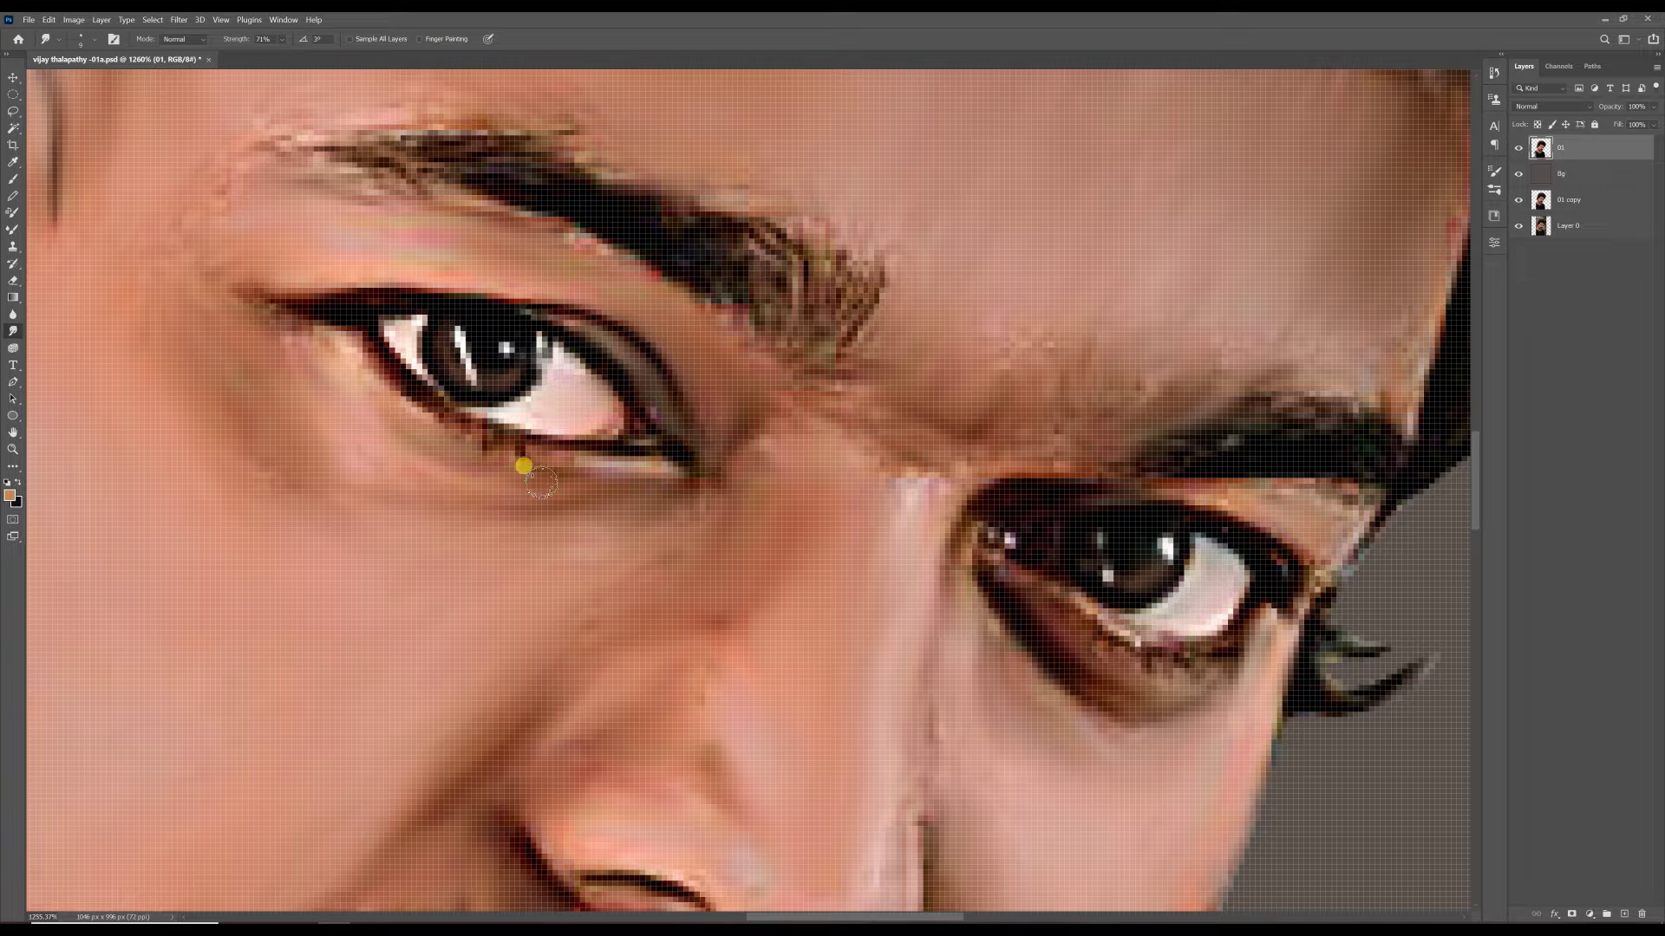
- Select the Hair 5 strand brush preset for smudging
{"action": "scroll", "coordinate": [546, 486], "scroll_direction": "down", "scroll_amount": 10}
{"action": "left_click", "coordinate": [1493, 171]}
{"action": "left_click", "coordinate": [1304, 473]}
{"action": "scroll", "coordinate": [677, 165], "scroll_direction": "up", "scroll_amount": 1}
- At 96% smudge strength, smudge the top and left-side hair into flowing strands
{"action": "left_click_drag", "start_coordinate": [280, 48], "coordinate": [289, 49]}
{"action": "scroll", "coordinate": [662, 316], "scroll_direction": "up", "scroll_amount": 1}
{"action": "mouse_move", "coordinate": [891, 300]}
{"action": "left_mouse_down"}
{"action": "mouse_move", "coordinate": [904, 395]}
{"action": "mouse_move", "coordinate": [971, 358]}
{"action": "mouse_move", "coordinate": [915, 265]}
{"action": "mouse_move", "coordinate": [738, 445]}
{"action": "left_mouse_up"}
{"action": "key", "text": "bracketleft"}
{"action": "key", "text": "bracketleft"}
{"action": "key", "text": "bracketleft"}
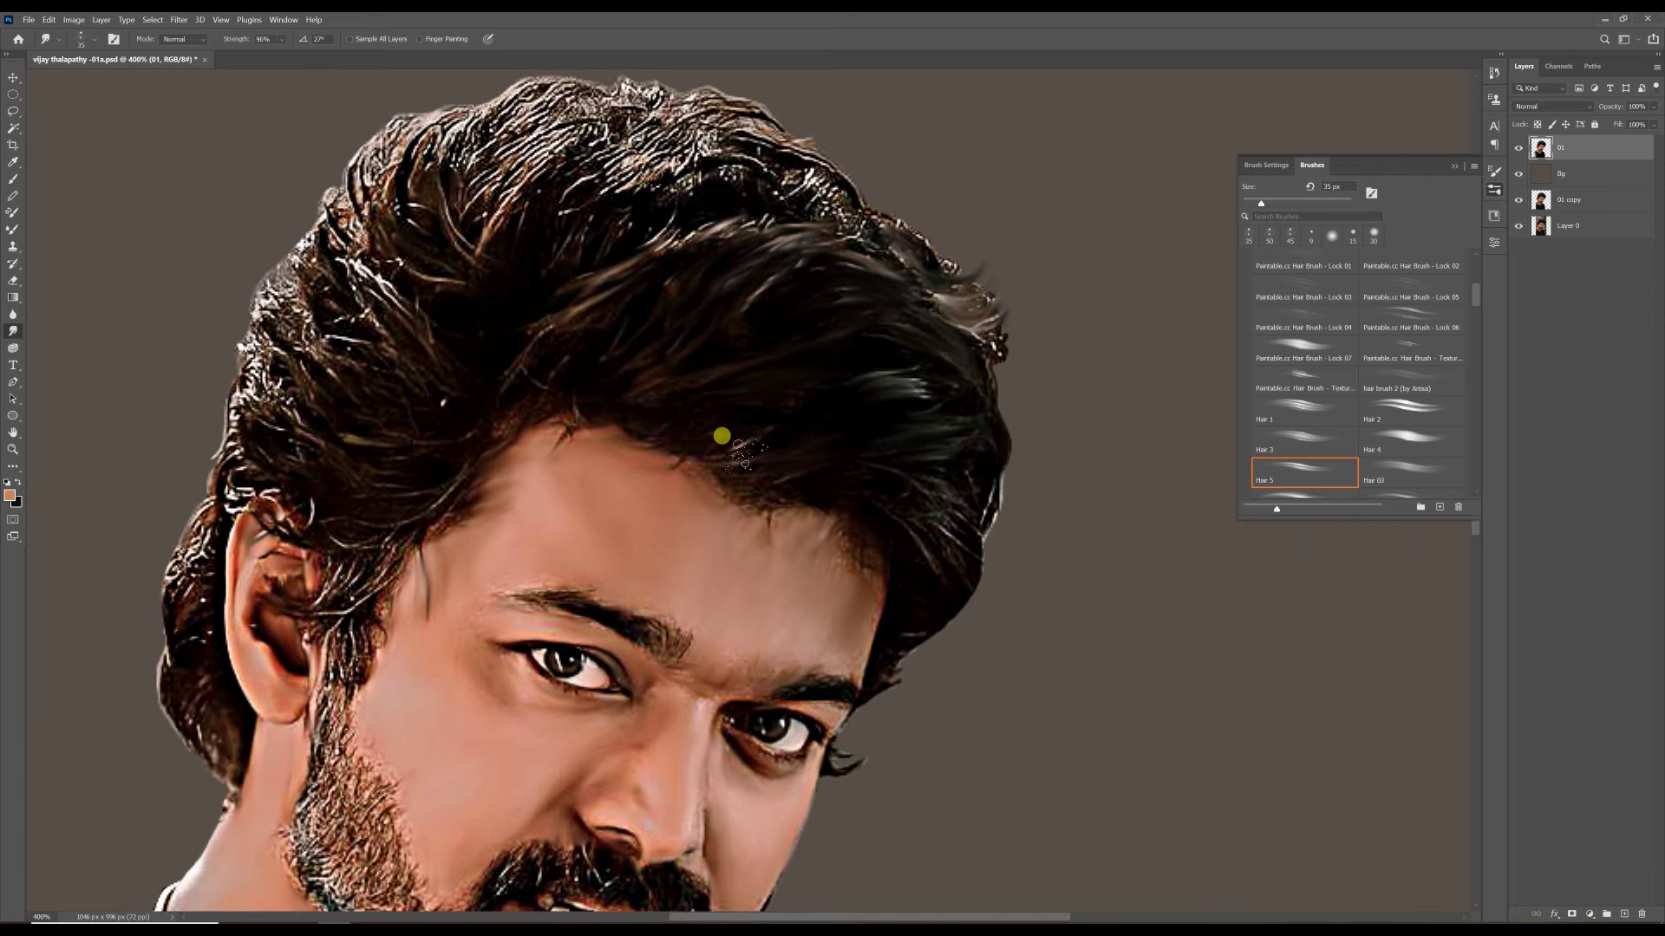
{"action": "mouse_move", "coordinate": [620, 201]}
{"action": "left_mouse_down"}
{"action": "mouse_move", "coordinate": [652, 130]}
{"action": "mouse_move", "coordinate": [516, 182]}
{"action": "mouse_move", "coordinate": [571, 107]}
{"action": "mouse_move", "coordinate": [431, 249]}
{"action": "mouse_move", "coordinate": [445, 420]}
{"action": "left_mouse_up"}
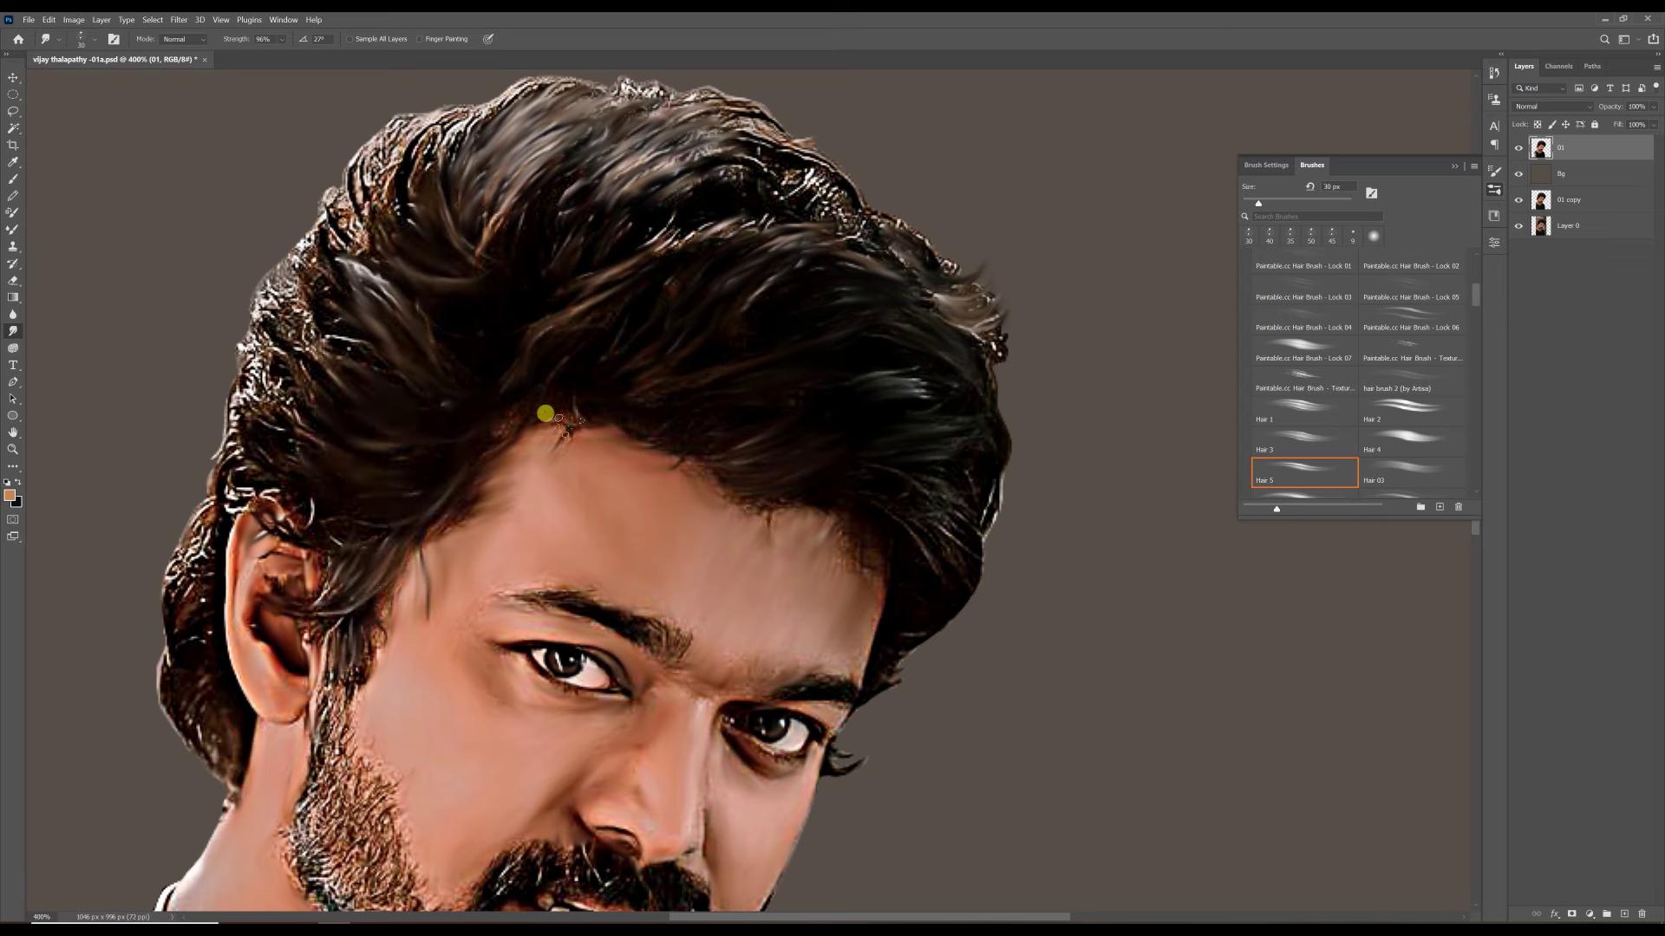
{"action": "left_click_drag", "start_coordinate": [235, 385], "coordinate": [194, 513]}
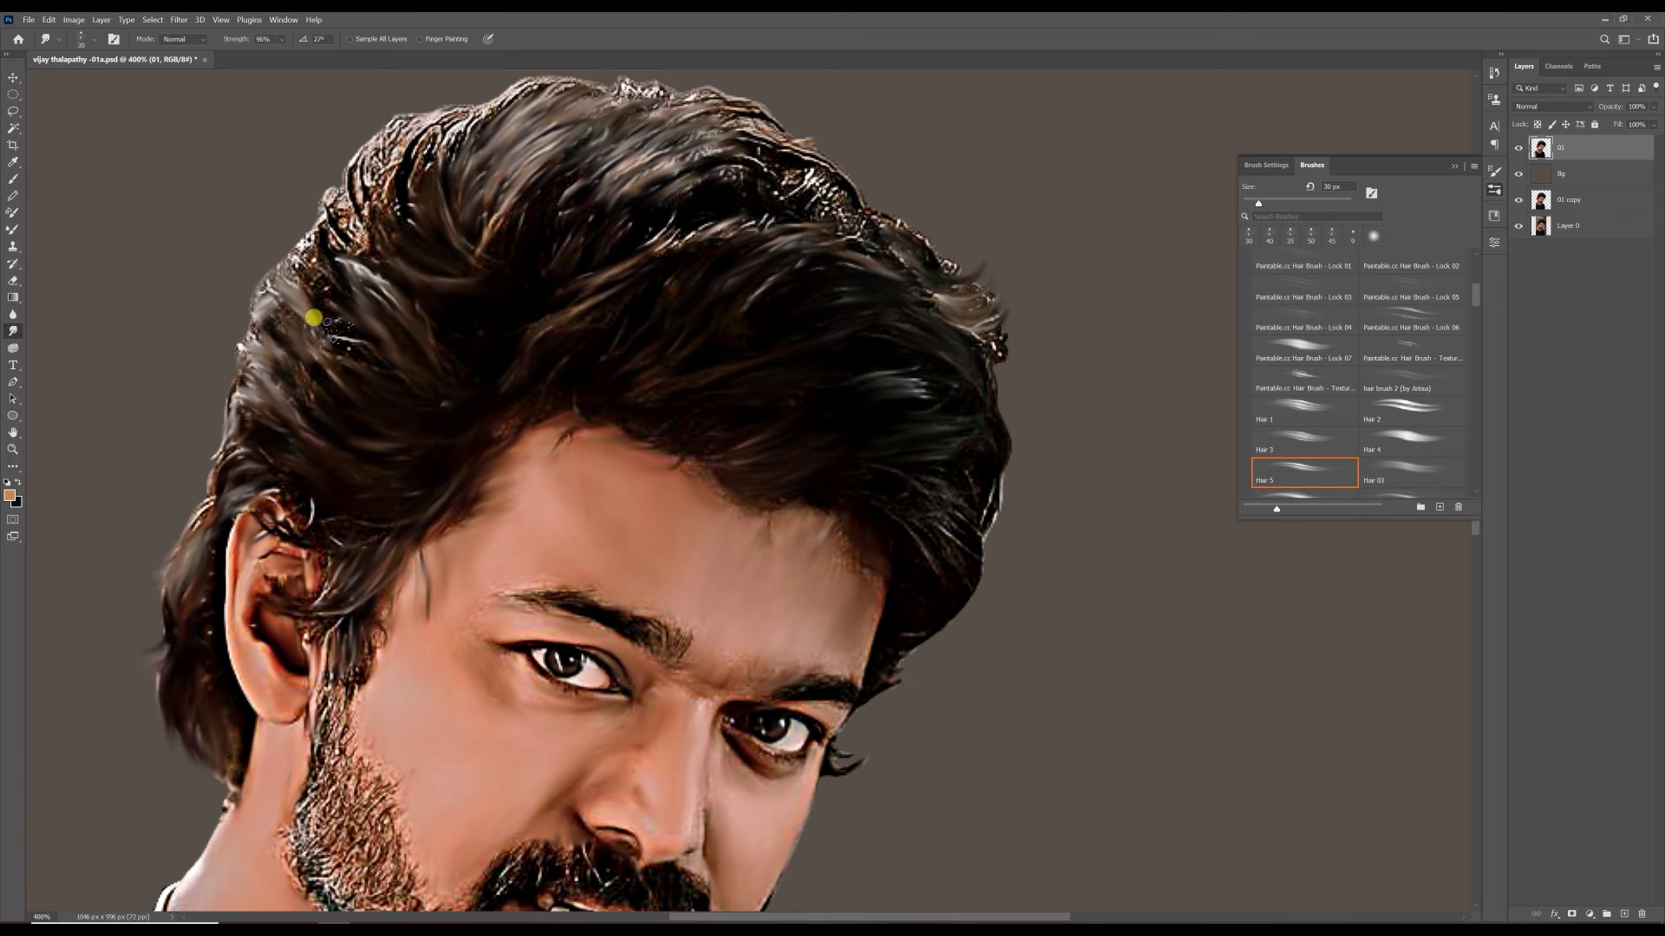
{"action": "mouse_move", "coordinate": [313, 317]}
{"action": "left_mouse_down"}
{"action": "mouse_move", "coordinate": [355, 217]}
{"action": "mouse_move", "coordinate": [319, 213]}
{"action": "left_mouse_up"}
{"action": "mouse_move", "coordinate": [405, 133]}
{"action": "left_mouse_down"}
{"action": "mouse_move", "coordinate": [743, 167]}
{"action": "mouse_move", "coordinate": [671, 211]}
{"action": "mouse_move", "coordinate": [781, 252]}
{"action": "left_mouse_up"}
- Smudge the beard along the cheek toward the ear and enlarge the brush to 20 px
{"action": "scroll", "coordinate": [597, 242], "scroll_direction": "down", "scroll_amount": 5}
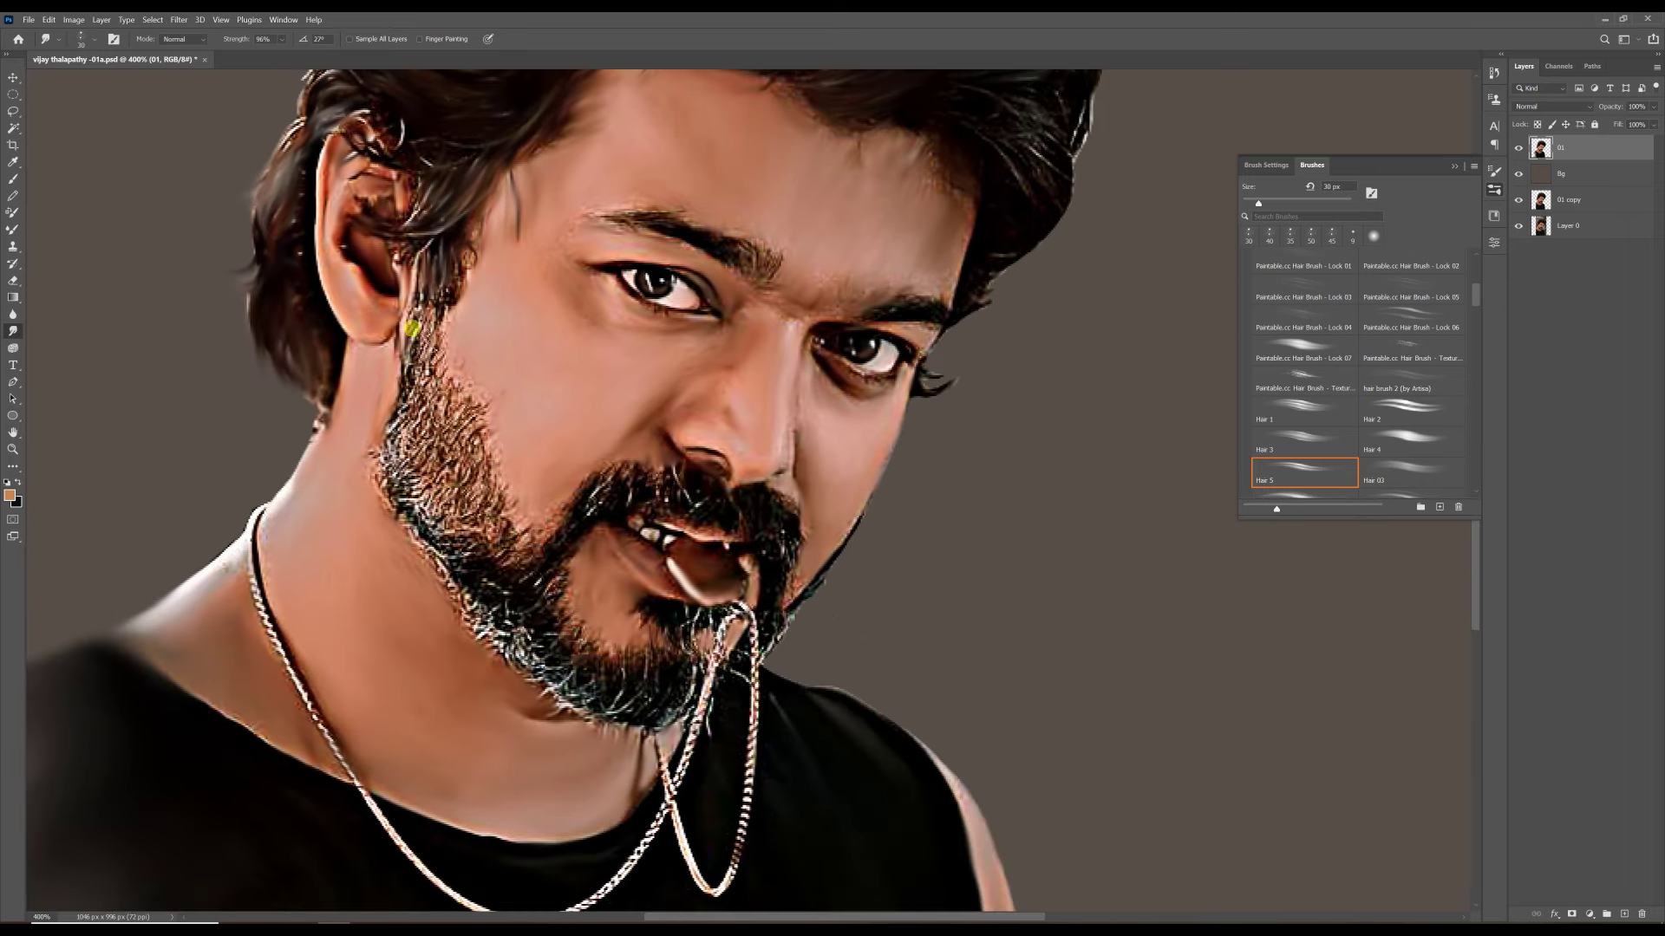
{"action": "left_click_drag", "start_coordinate": [485, 489], "coordinate": [382, 410]}
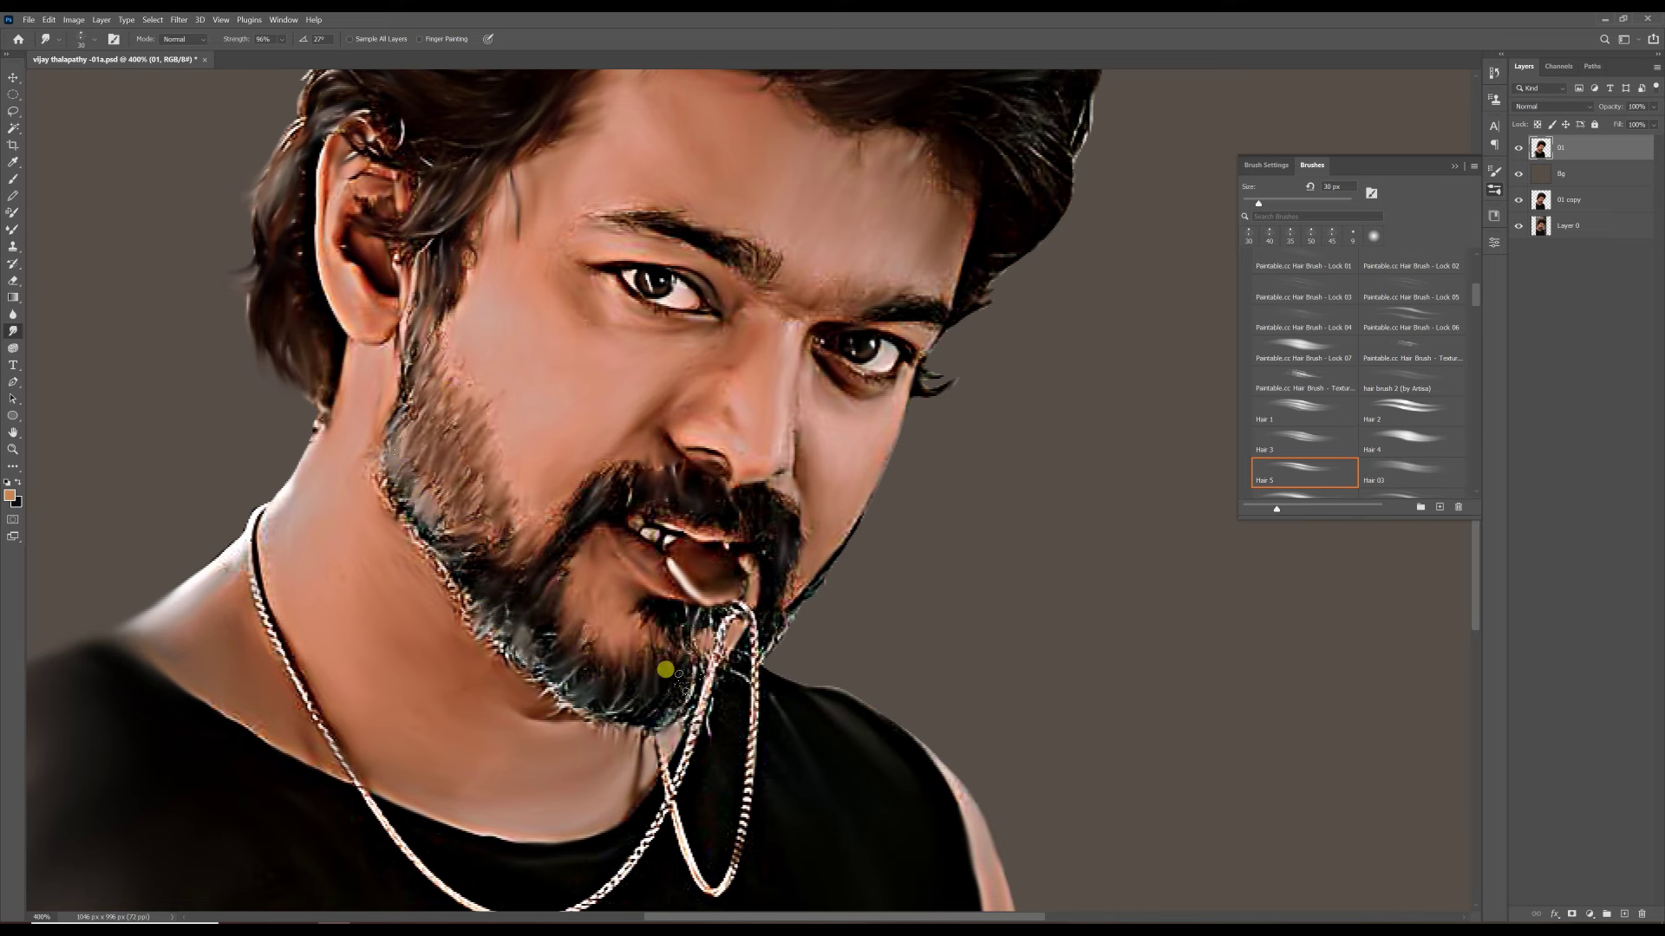
{"action": "scroll", "coordinate": [425, 531], "scroll_direction": "down", "scroll_amount": 5}
{"action": "scroll", "coordinate": [626, 248], "scroll_direction": "up", "scroll_amount": 6}
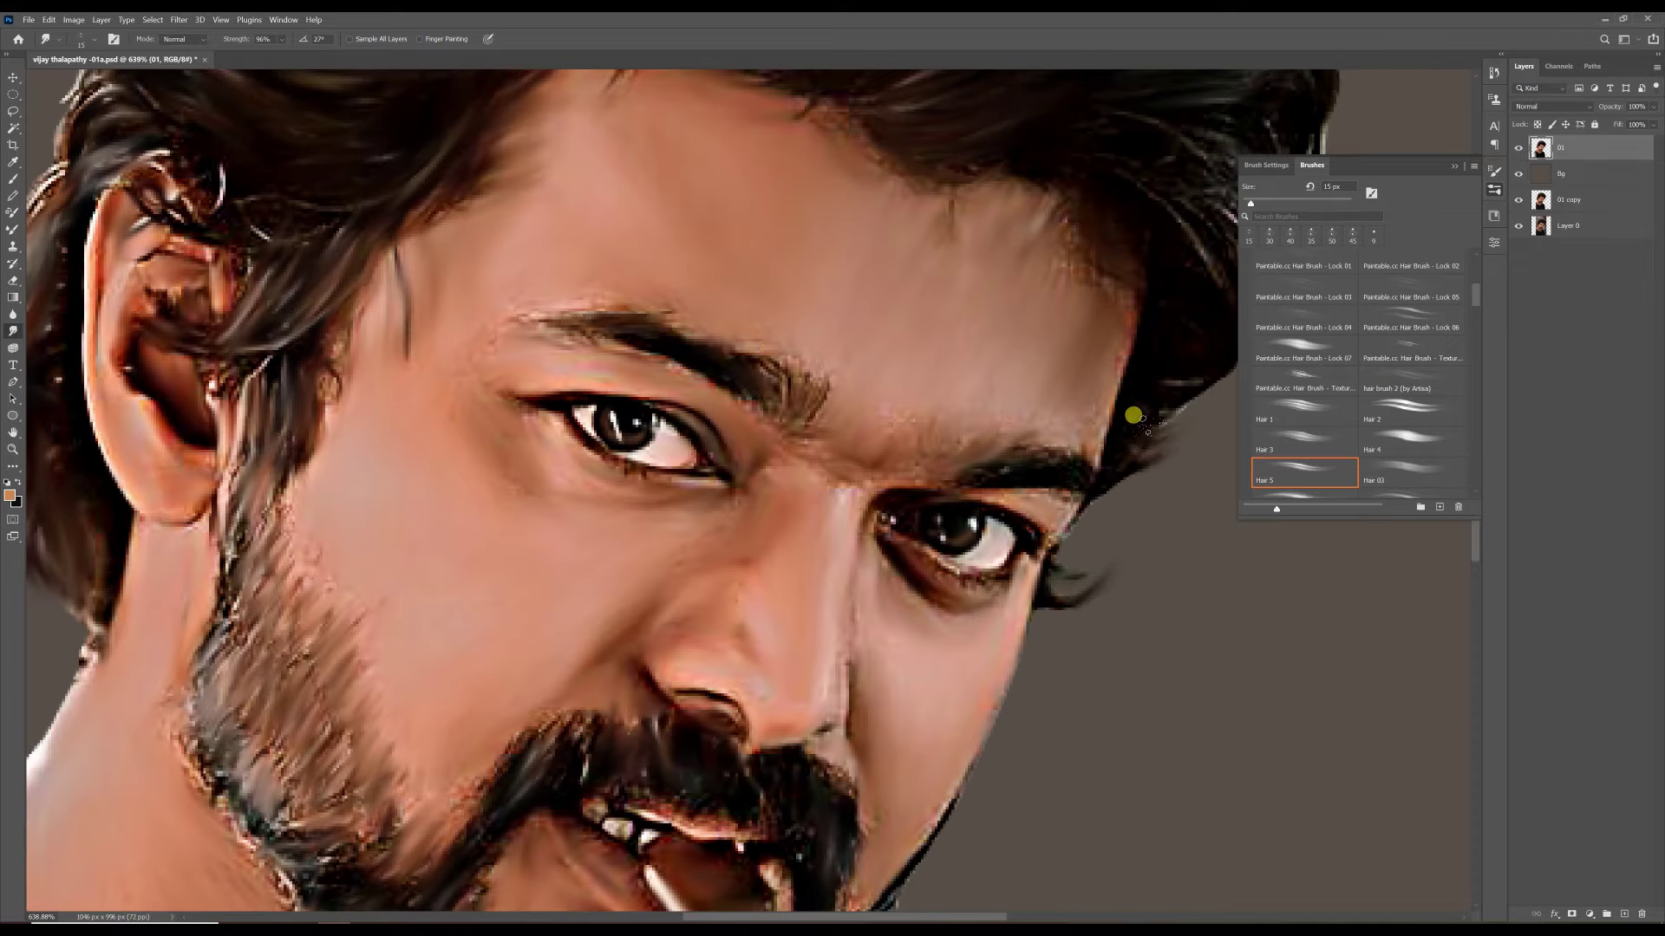
{"action": "scroll", "coordinate": [1092, 382], "scroll_direction": "up", "scroll_amount": 2}
{"action": "scroll", "coordinate": [1066, 347], "scroll_direction": "right", "scroll_amount": 2}
{"action": "key", "text": "bracketright"}
{"action": "scroll", "coordinate": [997, 347], "scroll_direction": "up", "scroll_amount": 2}
{"action": "scroll", "coordinate": [1003, 260], "scroll_direction": "up", "scroll_amount": 2}
{"action": "scroll", "coordinate": [889, 222], "scroll_direction": "up", "scroll_amount": 2}
{"action": "key", "text": "ctrl+0"}
- Widen the canvas with a crop and choose the Background Brush Artisa23 preset
{"action": "key", "text": "c"}
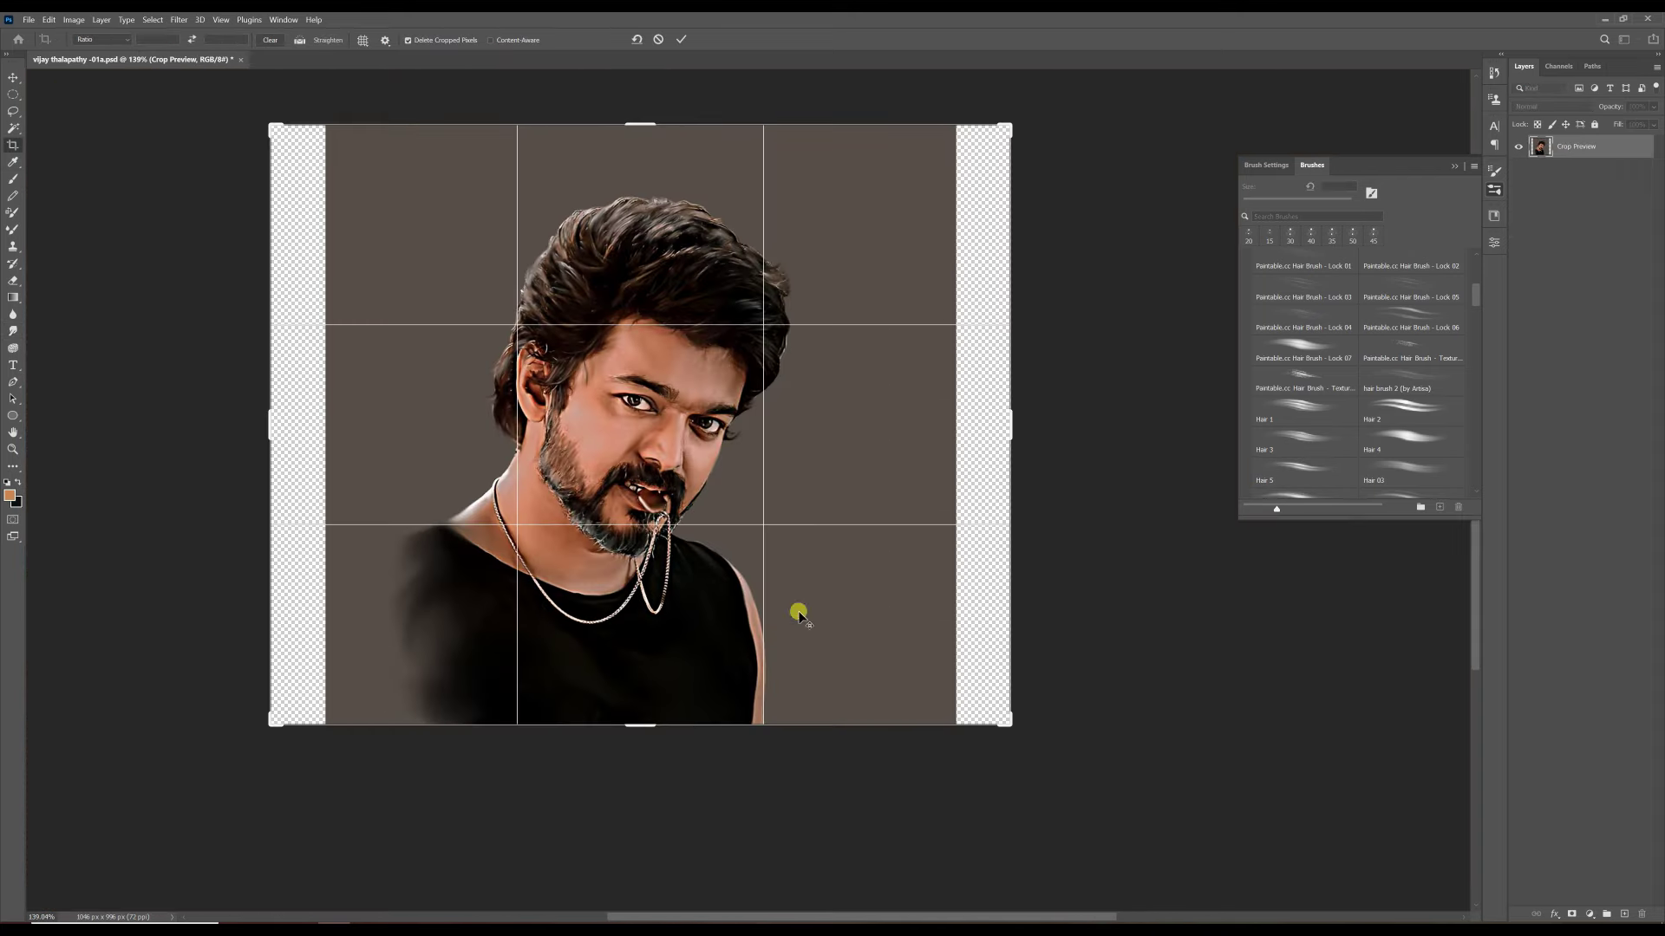
{"action": "left_click", "coordinate": [13, 212]}
{"action": "left_click", "coordinate": [420, 182]}
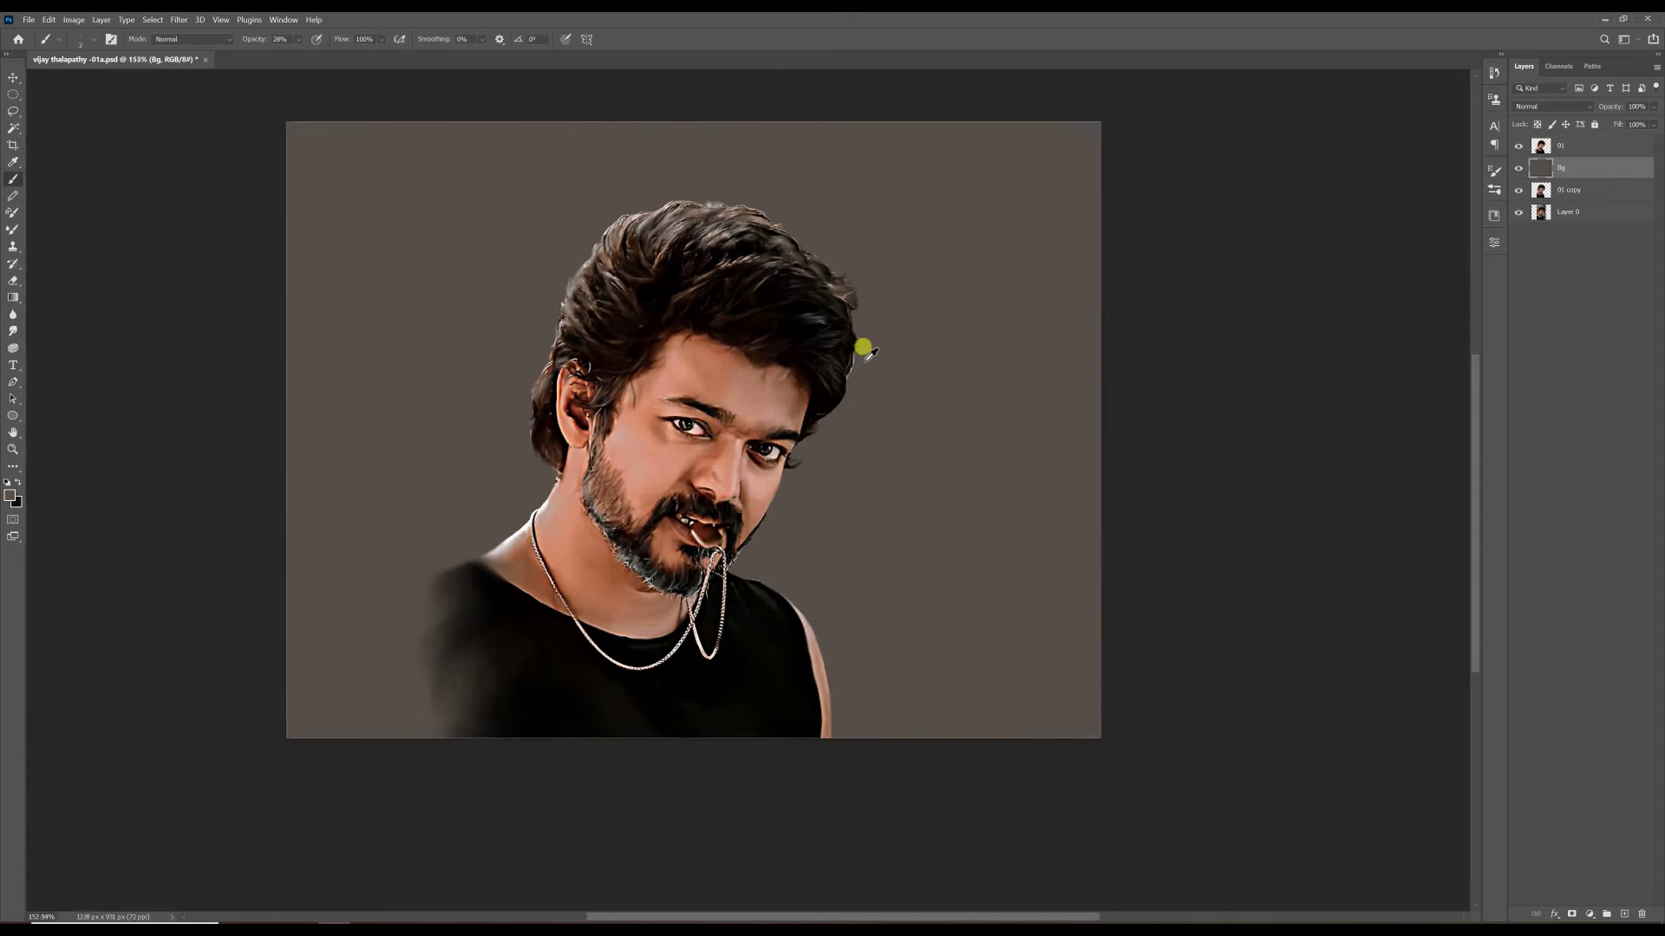
{"action": "scroll", "coordinate": [862, 346], "scroll_direction": "up", "scroll_amount": 3}
{"action": "left_click", "coordinate": [1406, 351]}
{"action": "scroll", "coordinate": [1456, 347], "scroll_direction": "down", "scroll_amount": 3}
{"action": "scroll", "coordinate": [1466, 295], "scroll_direction": "down", "scroll_amount": 3}
{"action": "scroll", "coordinate": [1457, 319], "scroll_direction": "down", "scroll_amount": 3}
{"action": "left_click", "coordinate": [1455, 166]}
- On a new layer above Bg, paint dark smoky strokes beside the face at 72% opacity
{"action": "key", "text": "ctrl+0"}
{"action": "scroll", "coordinate": [964, 130], "scroll_direction": "up", "scroll_amount": 1}
{"action": "key", "text": "ctrl+shift+alt+n"}
{"action": "key", "text": "bracketleft"}
{"action": "left_click", "coordinate": [298, 39]}
{"action": "left_click_drag", "start_coordinate": [327, 54], "coordinate": [338, 54]}
{"action": "key", "text": "bracketleft"}
{"action": "left_click_drag", "start_coordinate": [861, 605], "coordinate": [980, 178]}
- Paint blue-teal strokes around the face and on both sides of the hair
{"action": "left_click", "coordinate": [9, 495]}
{"action": "left_click", "coordinate": [1103, 583]}
{"action": "left_click", "coordinate": [1219, 501]}
{"action": "left_click_drag", "start_coordinate": [954, 260], "coordinate": [824, 425]}
{"action": "left_click", "coordinate": [10, 495]}
{"action": "left_click", "coordinate": [1219, 502]}
{"action": "left_click_drag", "start_coordinate": [1040, 390], "coordinate": [997, 260]}
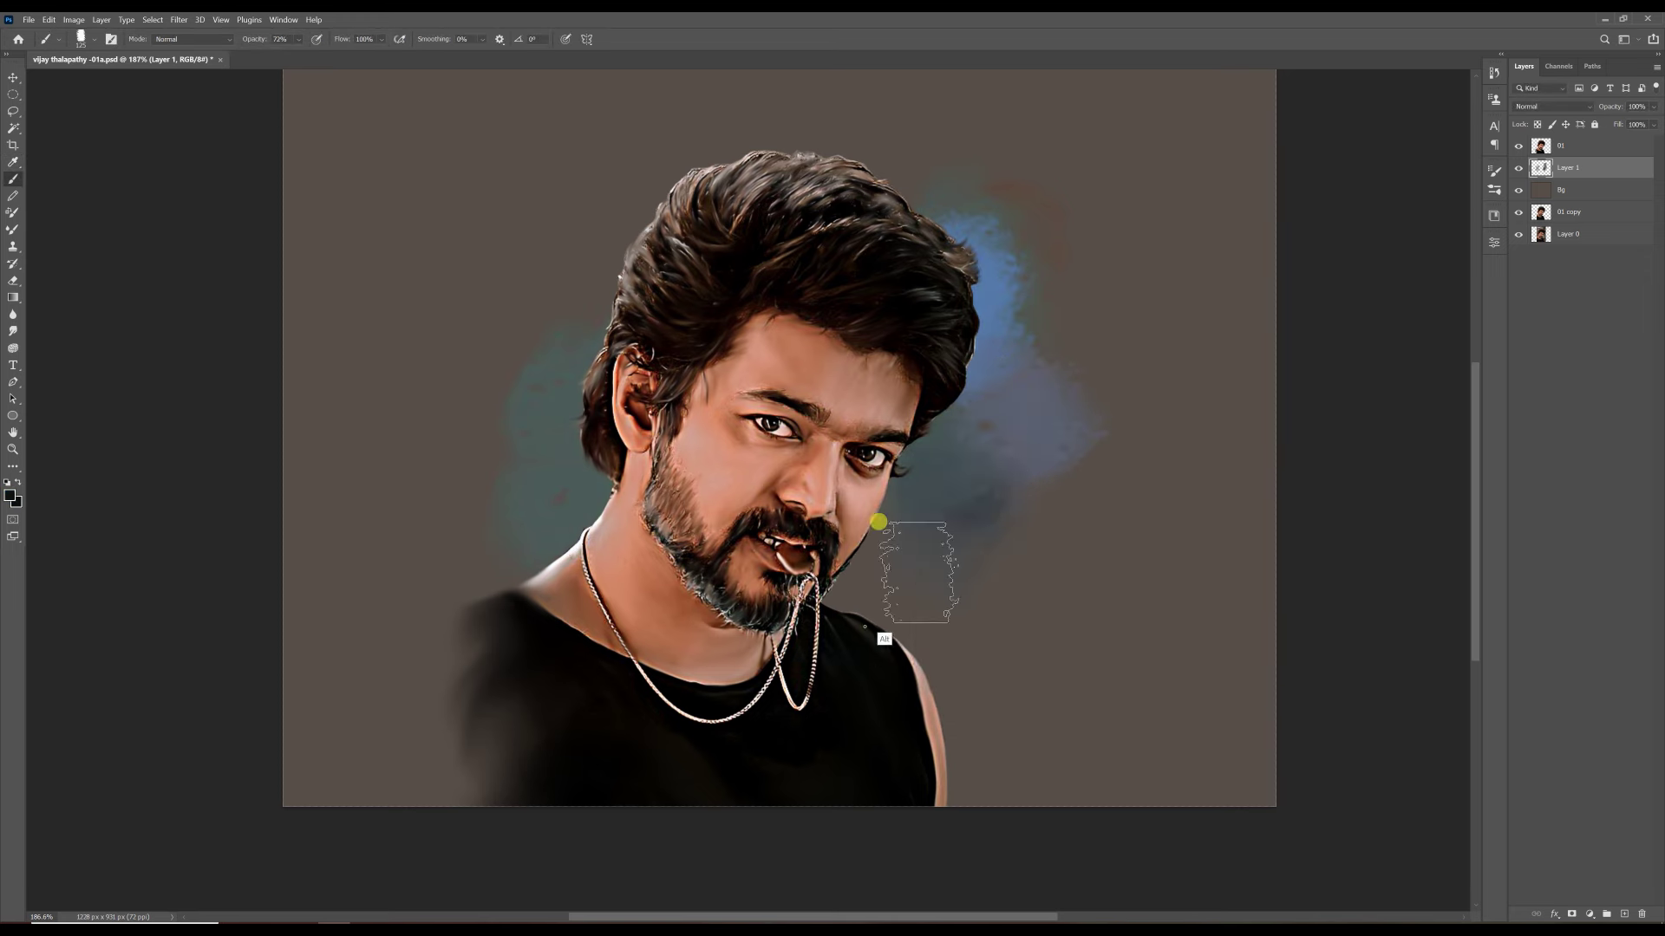
{"action": "left_click_drag", "start_coordinate": [919, 563], "coordinate": [1040, 416]}
{"action": "left_click_drag", "start_coordinate": [641, 226], "coordinate": [565, 286]}
- Sample a darker tone and paint smoke at the lower left, below the face and around the shoulder
{"action": "left_click", "coordinate": [379, 587], "text": "alt"}
{"action": "mouse_move", "coordinate": [416, 555]}
{"action": "left_mouse_down"}
{"action": "mouse_move", "coordinate": [349, 617]}
{"action": "mouse_move", "coordinate": [390, 746]}
{"action": "left_mouse_up"}
{"action": "left_click_drag", "start_coordinate": [1032, 433], "coordinate": [1110, 520]}
{"action": "left_click_drag", "start_coordinate": [1093, 451], "coordinate": [954, 659]}
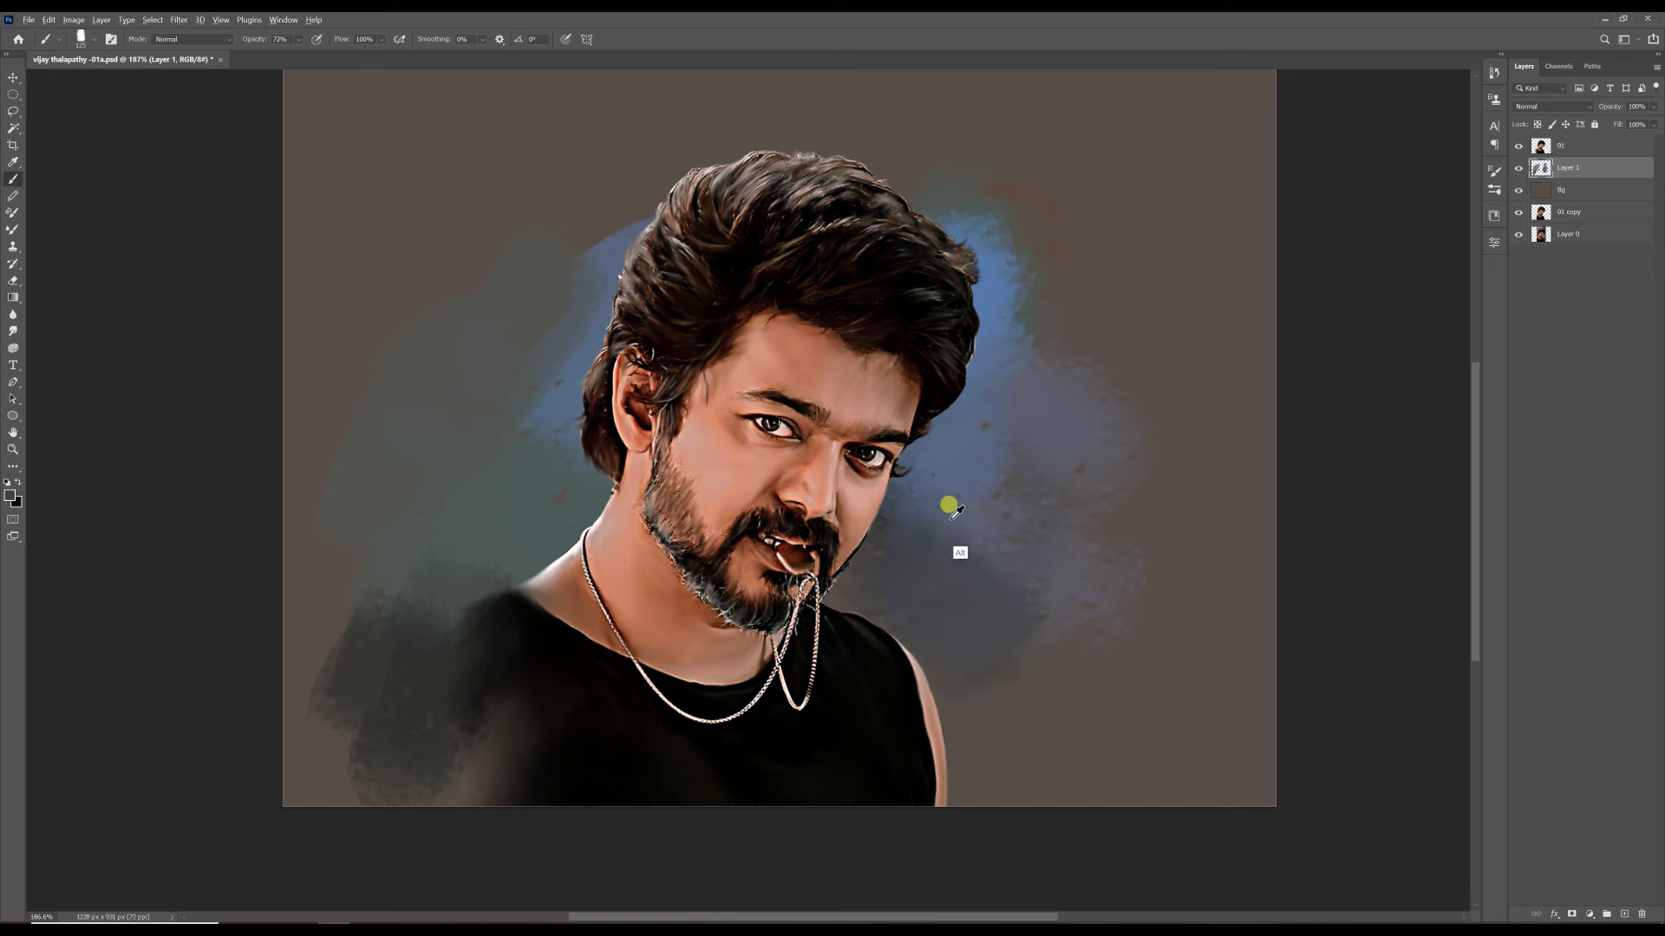
{"action": "left_click_drag", "start_coordinate": [910, 520], "coordinate": [933, 780]}
{"action": "left_click_drag", "start_coordinate": [867, 737], "coordinate": [1119, 780]}
- On layer 01, smudge the lower-right shoulder edge outward
{"action": "double_click", "coordinate": [1573, 166]}
{"action": "left_click", "coordinate": [1580, 148]}
{"action": "key", "text": "r"}
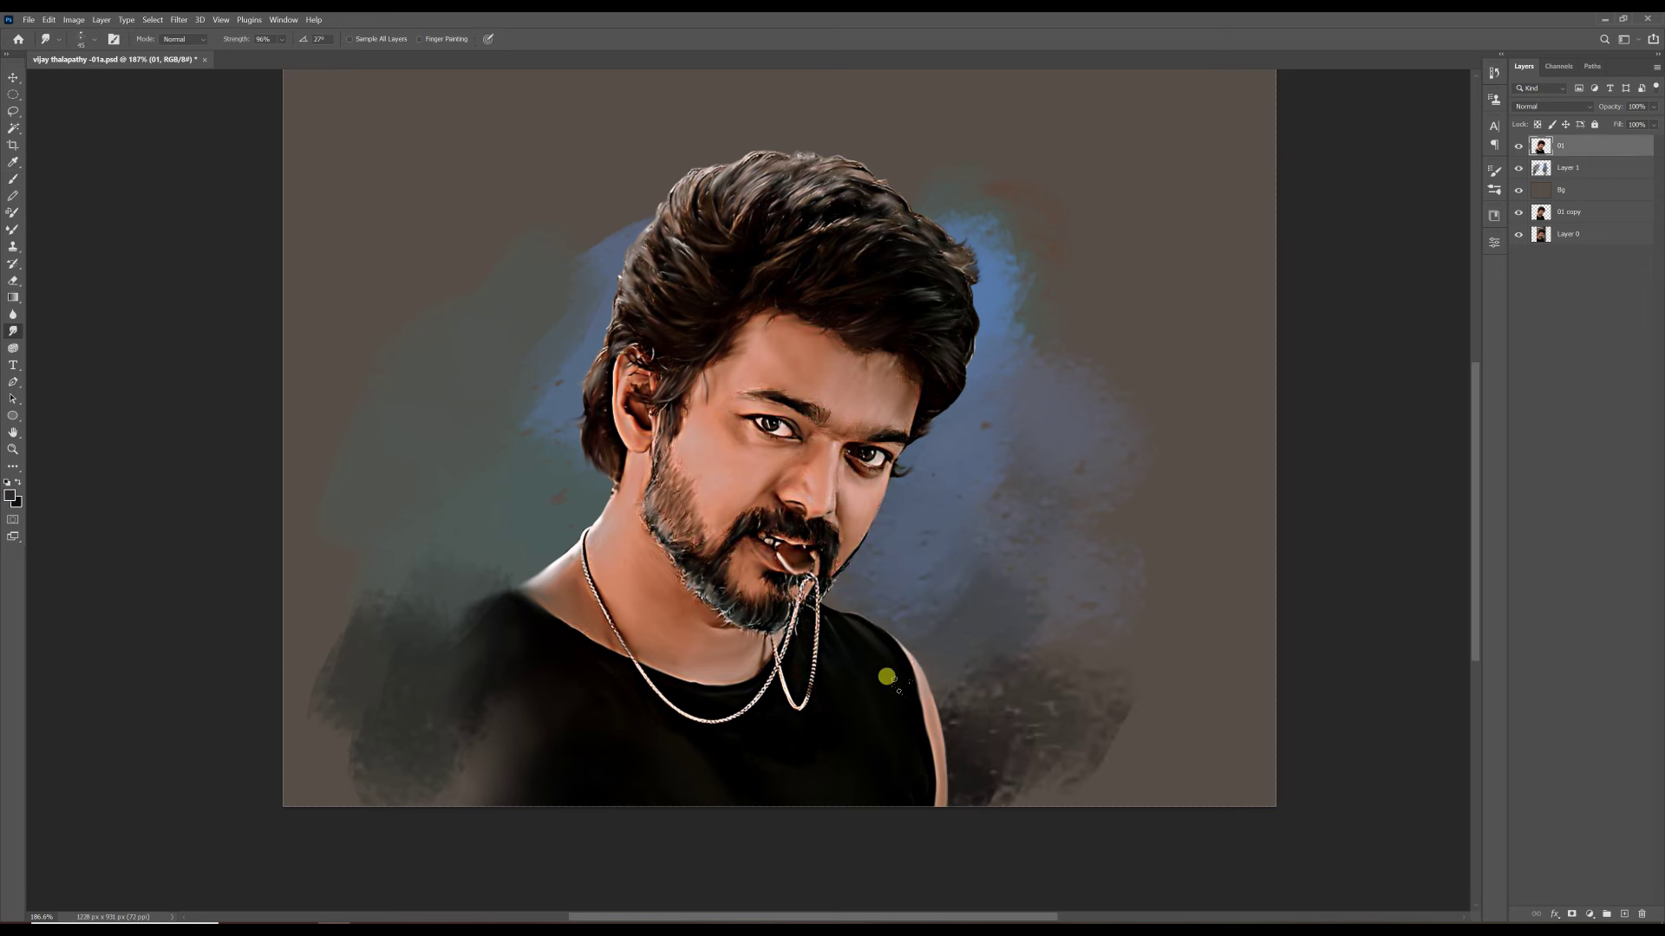
{"action": "left_click_drag", "start_coordinate": [919, 728], "coordinate": [929, 751]}
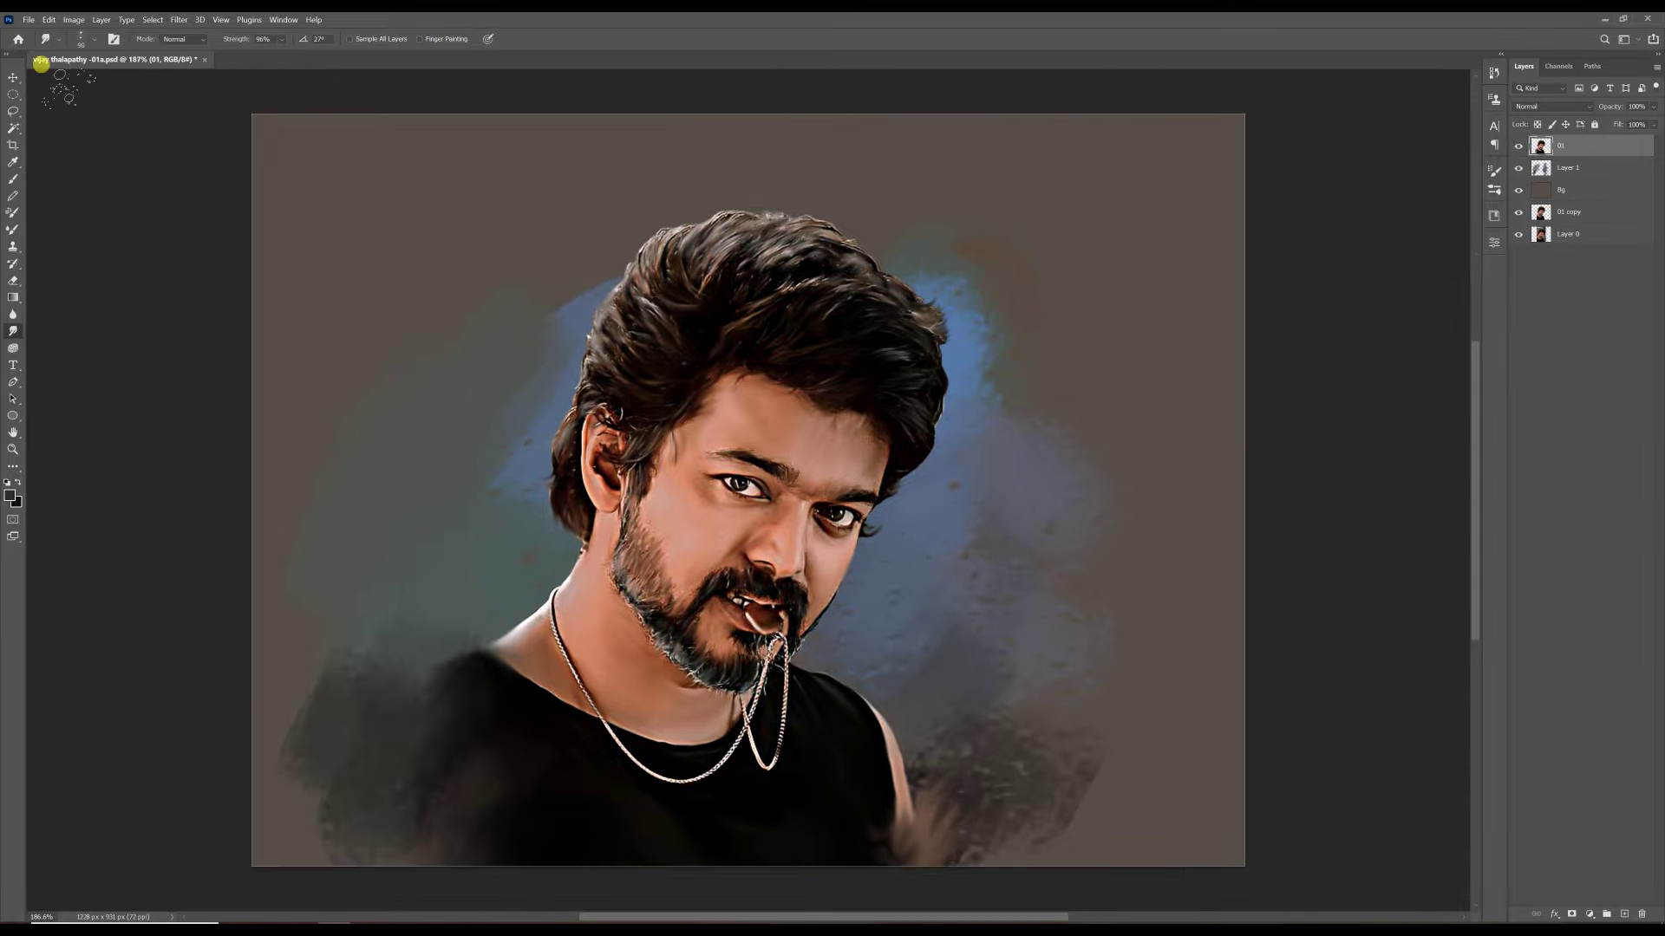
- Choose the Smudge Brush 3_Artisa23 preset and make Layer 1 active for painting
{"action": "left_click", "coordinate": [1494, 170]}
{"action": "scroll", "coordinate": [1353, 373], "scroll_direction": "down", "scroll_amount": 3}
{"action": "left_click", "coordinate": [1412, 385]}
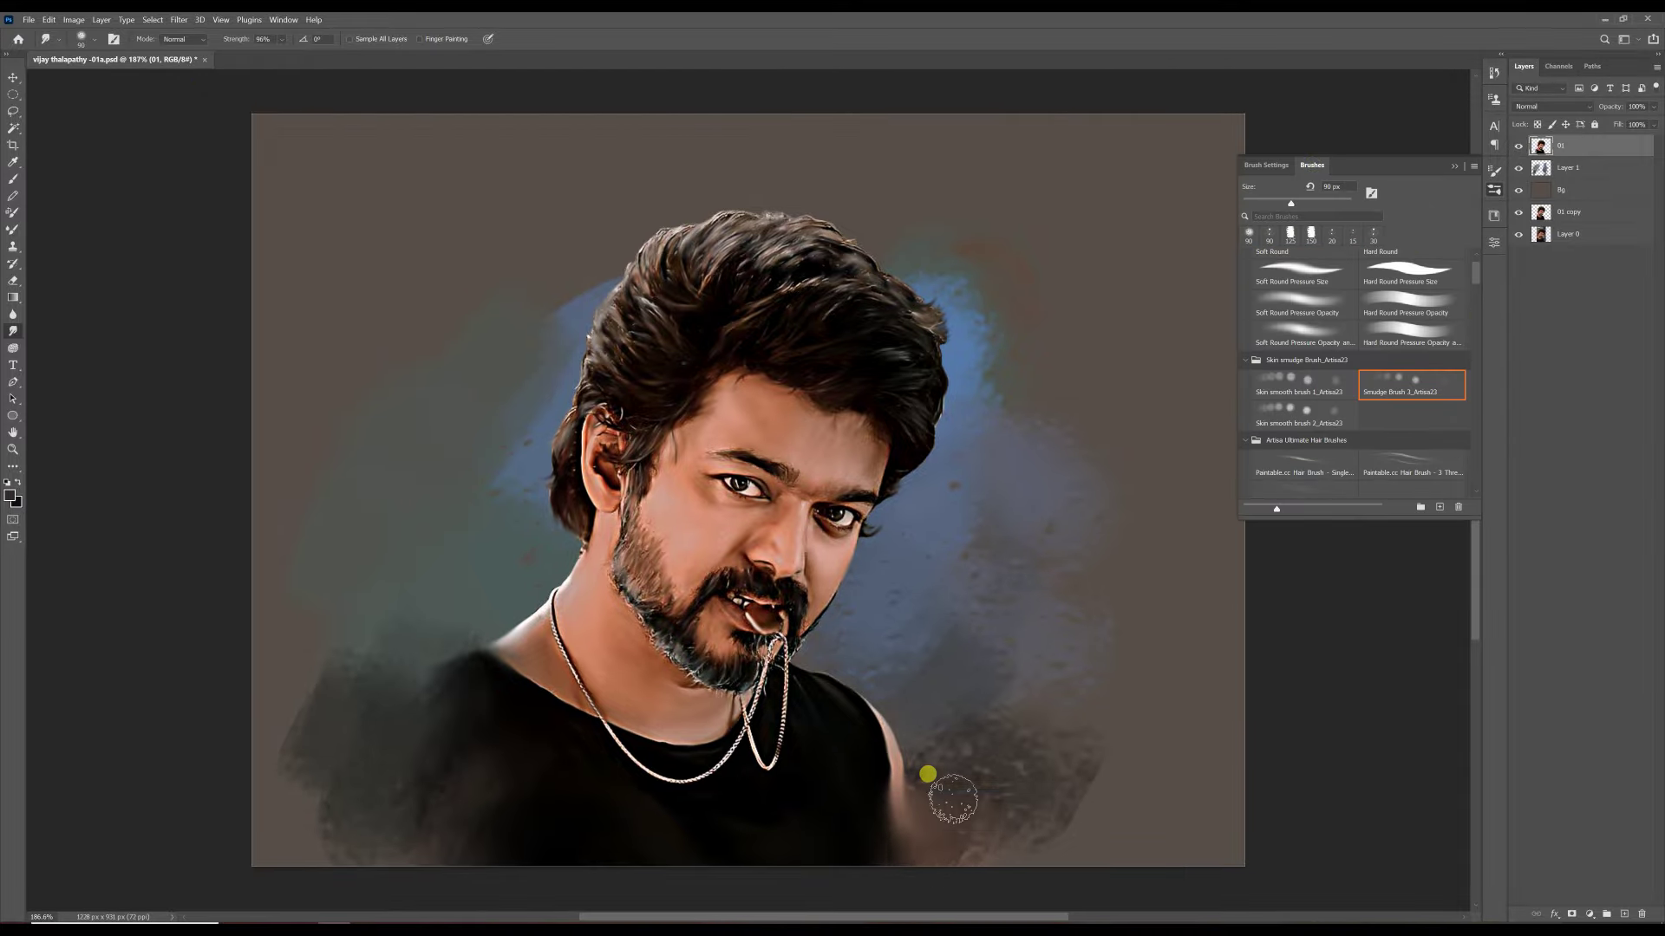
{"action": "left_click", "coordinate": [1568, 167]}
{"action": "key", "text": "b"}
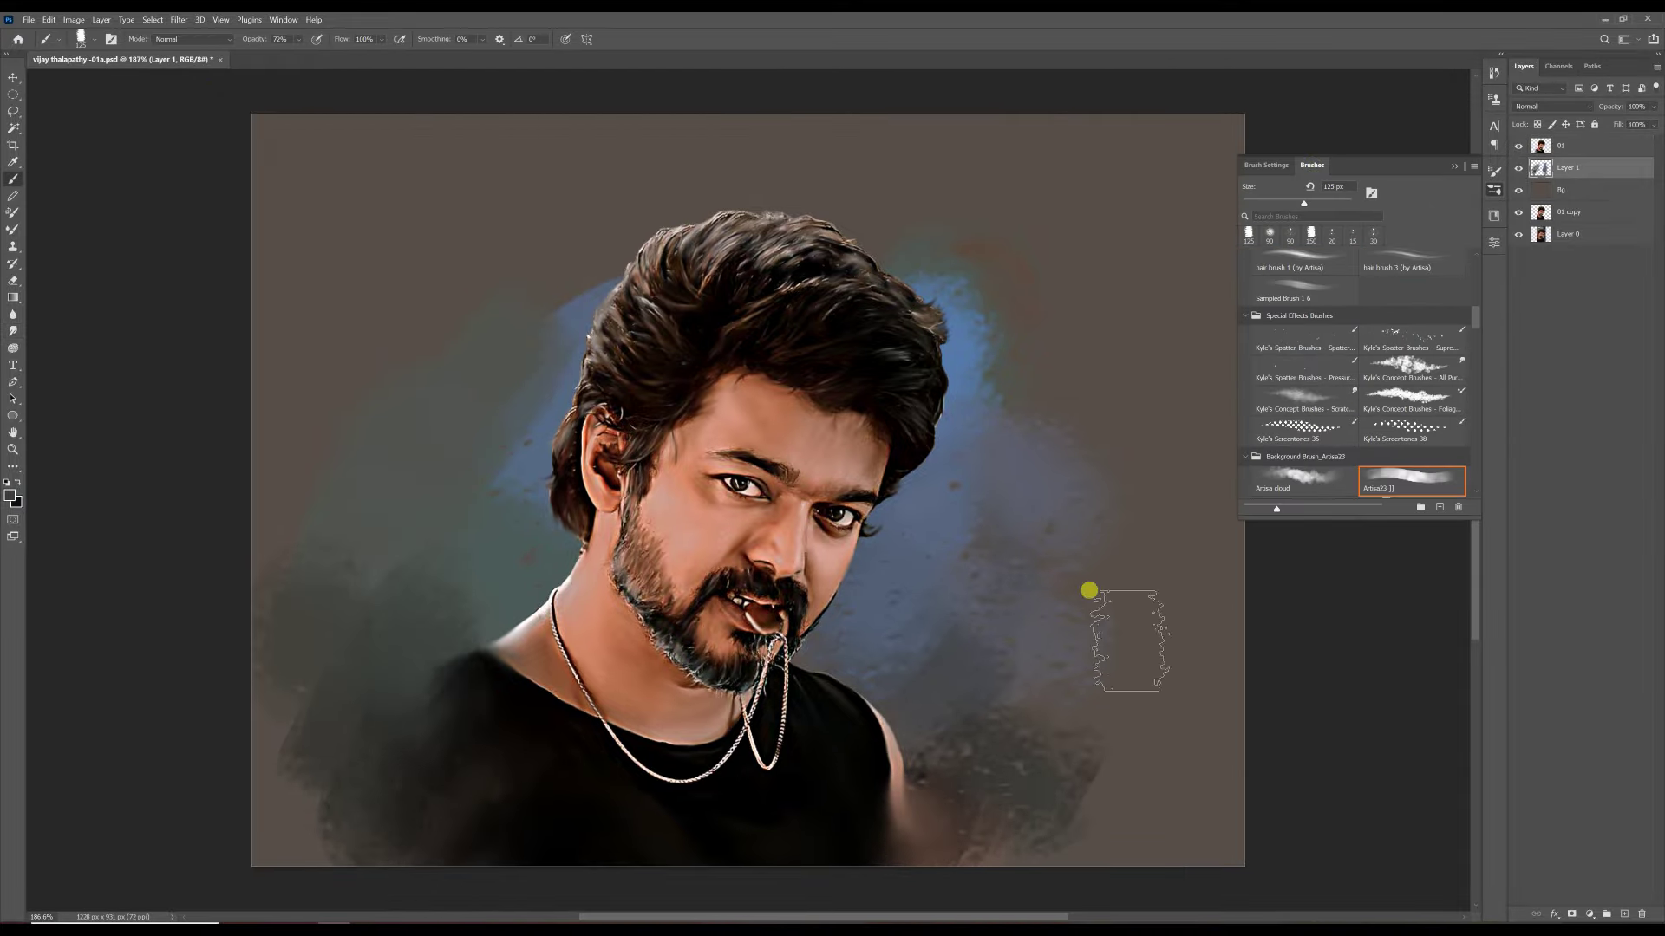
- Crop again to extend the canvas further to the left
{"action": "key", "text": "c"}
{"action": "left_click_drag", "start_coordinate": [345, 481], "coordinate": [315, 465]}
{"action": "key", "text": "Return"}
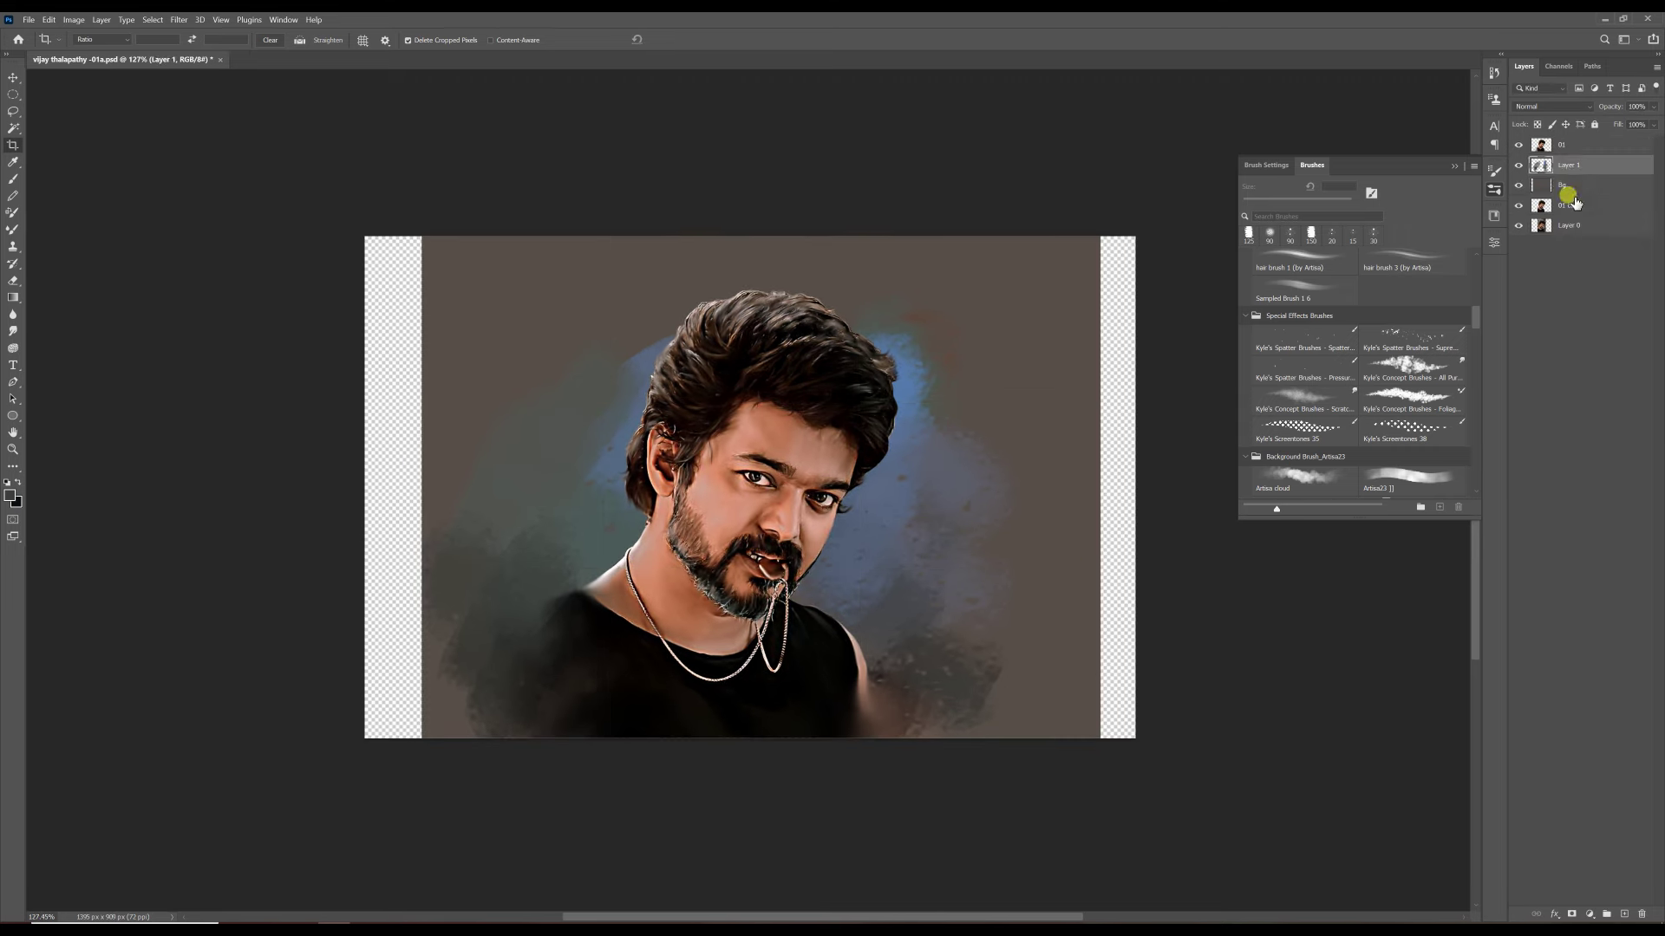
{"action": "key", "text": "b"}
{"action": "key", "text": "ctrl+0"}
- Paint blue and light-blue strokes into the background around the hair
{"action": "left_click_drag", "start_coordinate": [521, 185], "coordinate": [962, 185]}
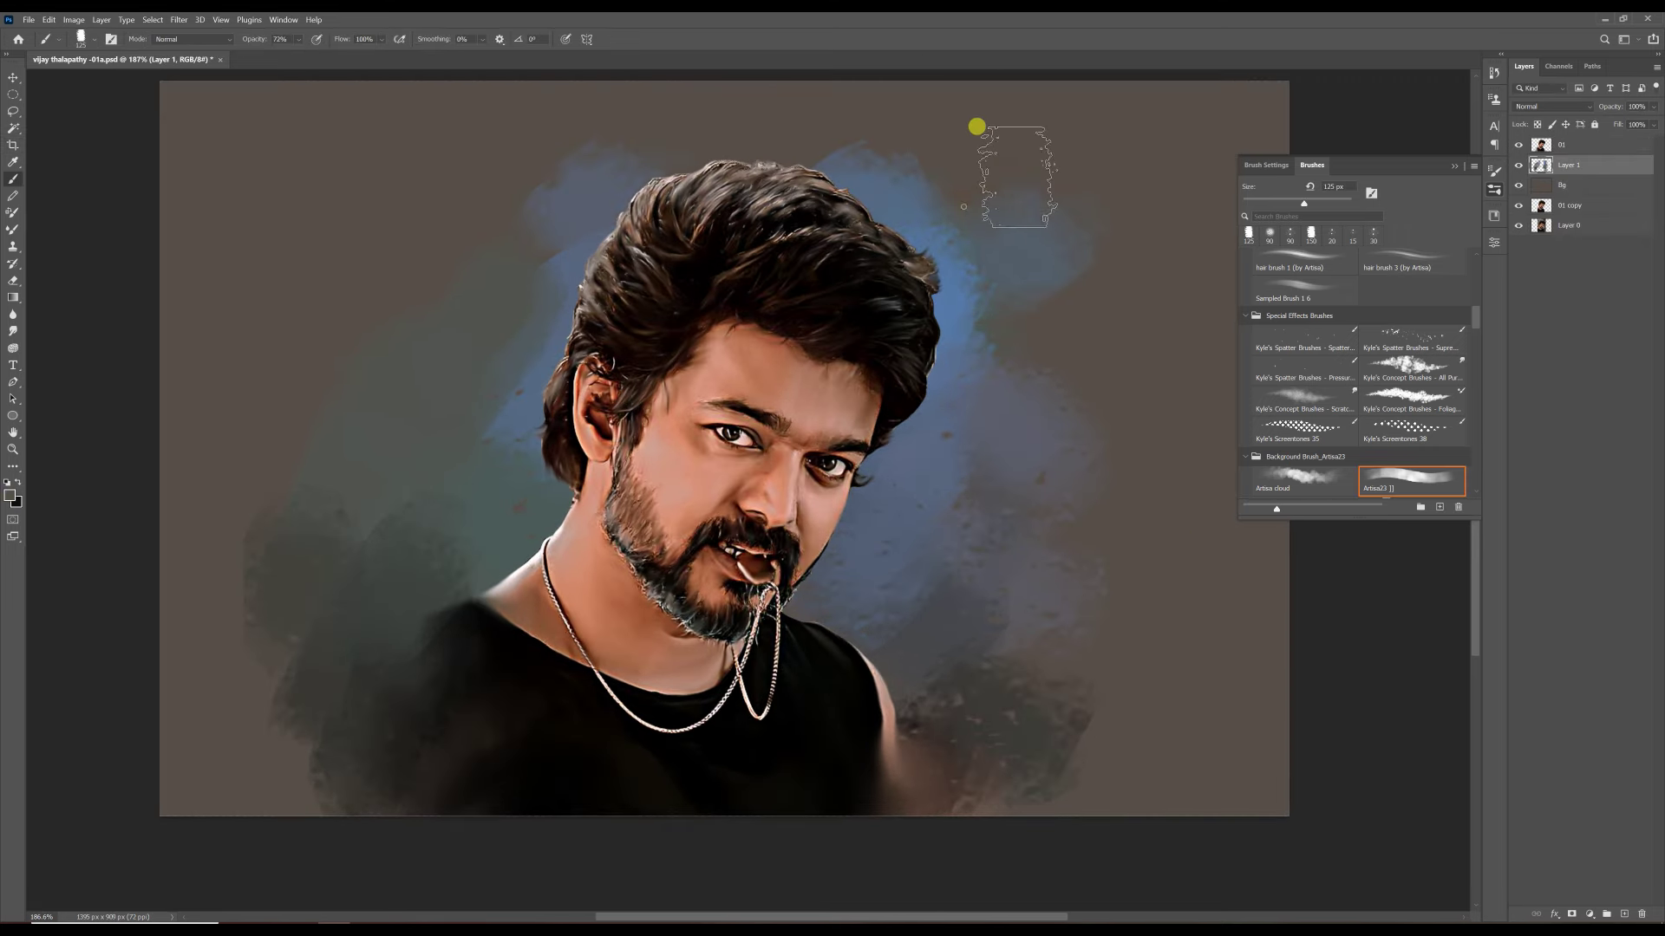
{"action": "left_click_drag", "start_coordinate": [538, 178], "coordinate": [1006, 204]}
{"action": "left_click", "coordinate": [10, 495]}
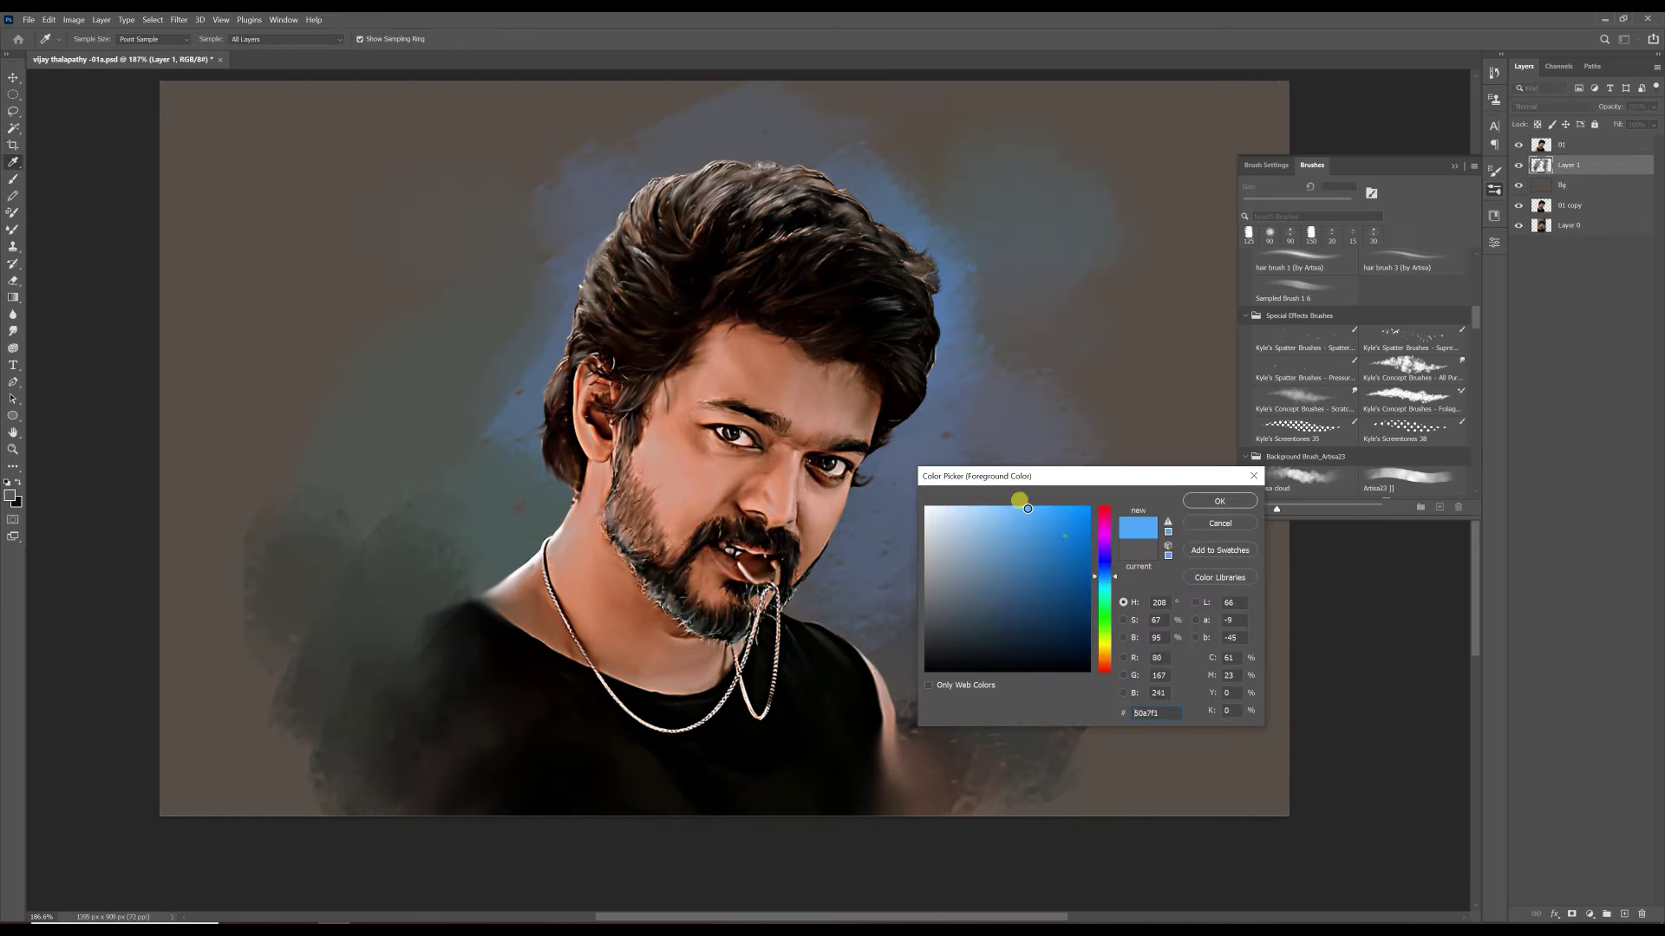
{"action": "left_click", "coordinate": [1197, 496]}
{"action": "mouse_move", "coordinate": [607, 260]}
{"action": "left_mouse_down"}
{"action": "mouse_move", "coordinate": [948, 476]}
{"action": "mouse_move", "coordinate": [454, 320]}
{"action": "left_mouse_up"}
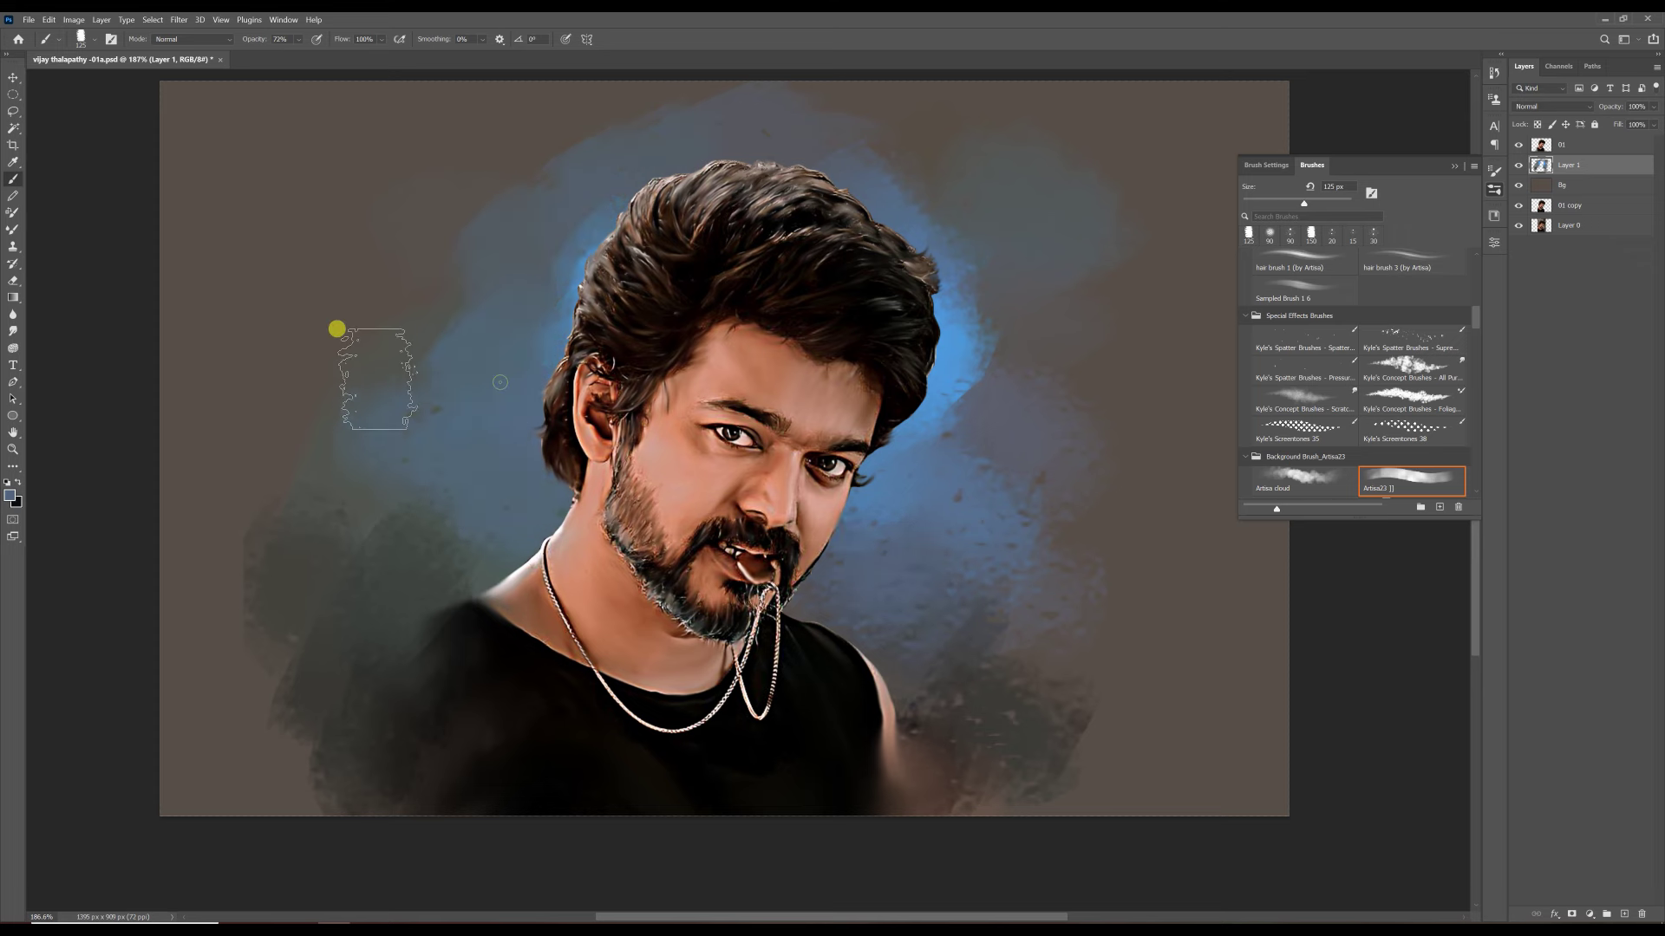
- Add black texture to the lower-right background and blend it smoothly with a 150 px brush
{"action": "key", "text": "x"}
{"action": "mouse_move", "coordinate": [1062, 673]}
{"action": "left_mouse_down"}
{"action": "mouse_move", "coordinate": [1018, 721]}
{"action": "mouse_move", "coordinate": [323, 587]}
{"action": "mouse_move", "coordinate": [193, 472]}
{"action": "mouse_move", "coordinate": [242, 543]}
{"action": "left_mouse_up"}
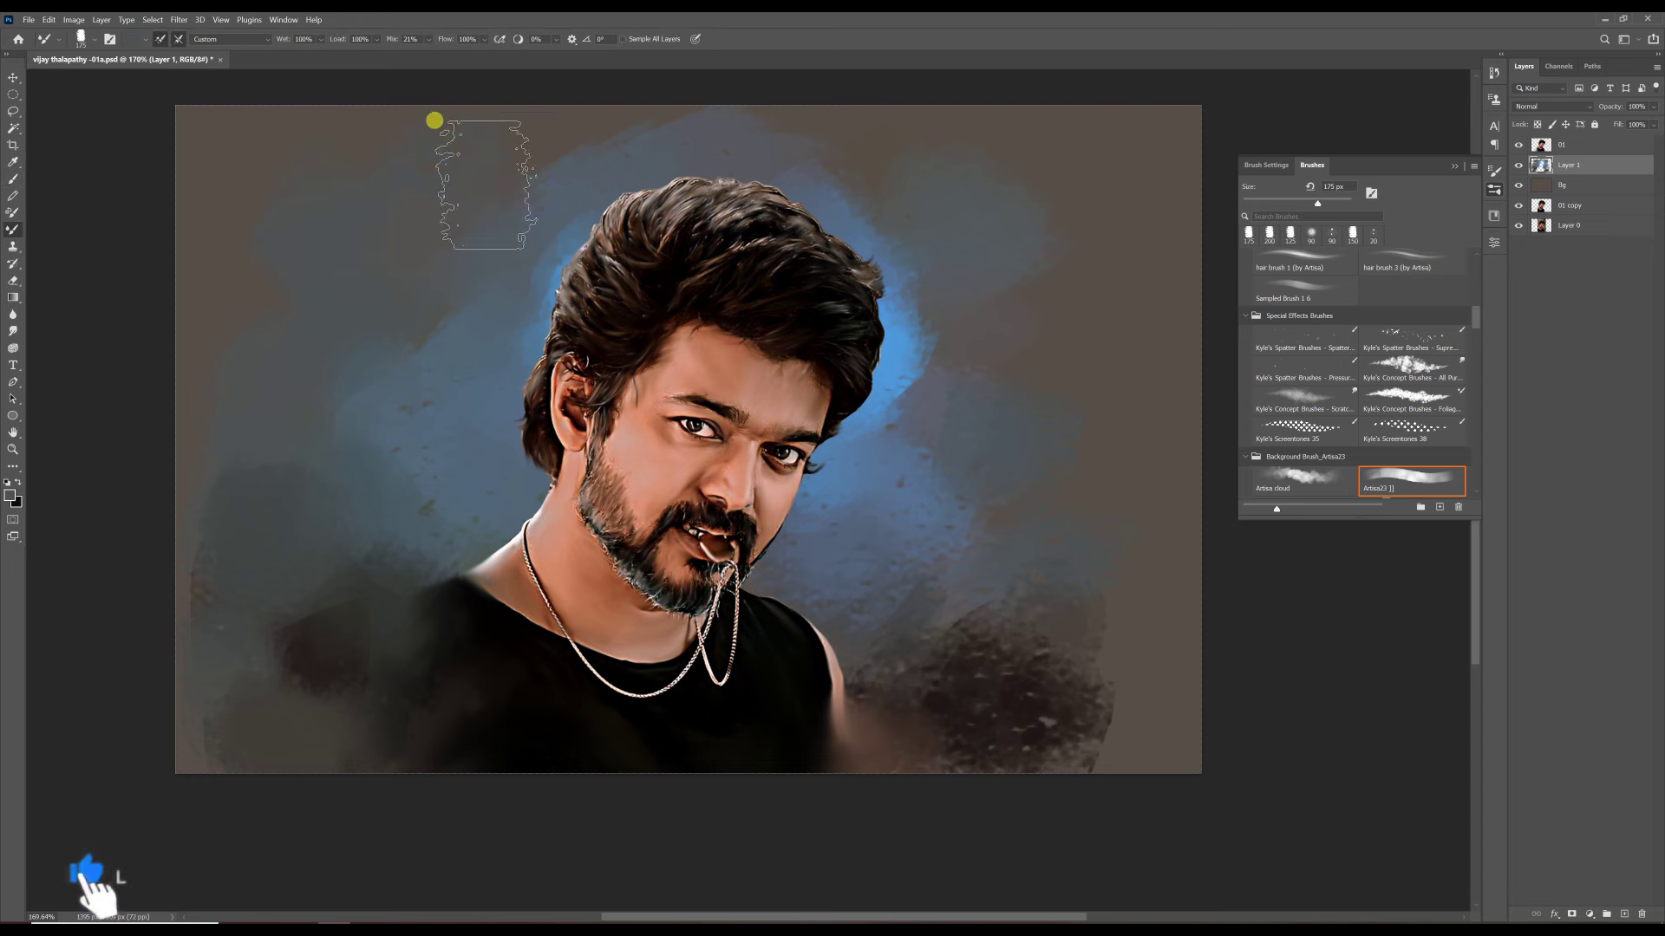
{"action": "key", "text": "bracketleft"}
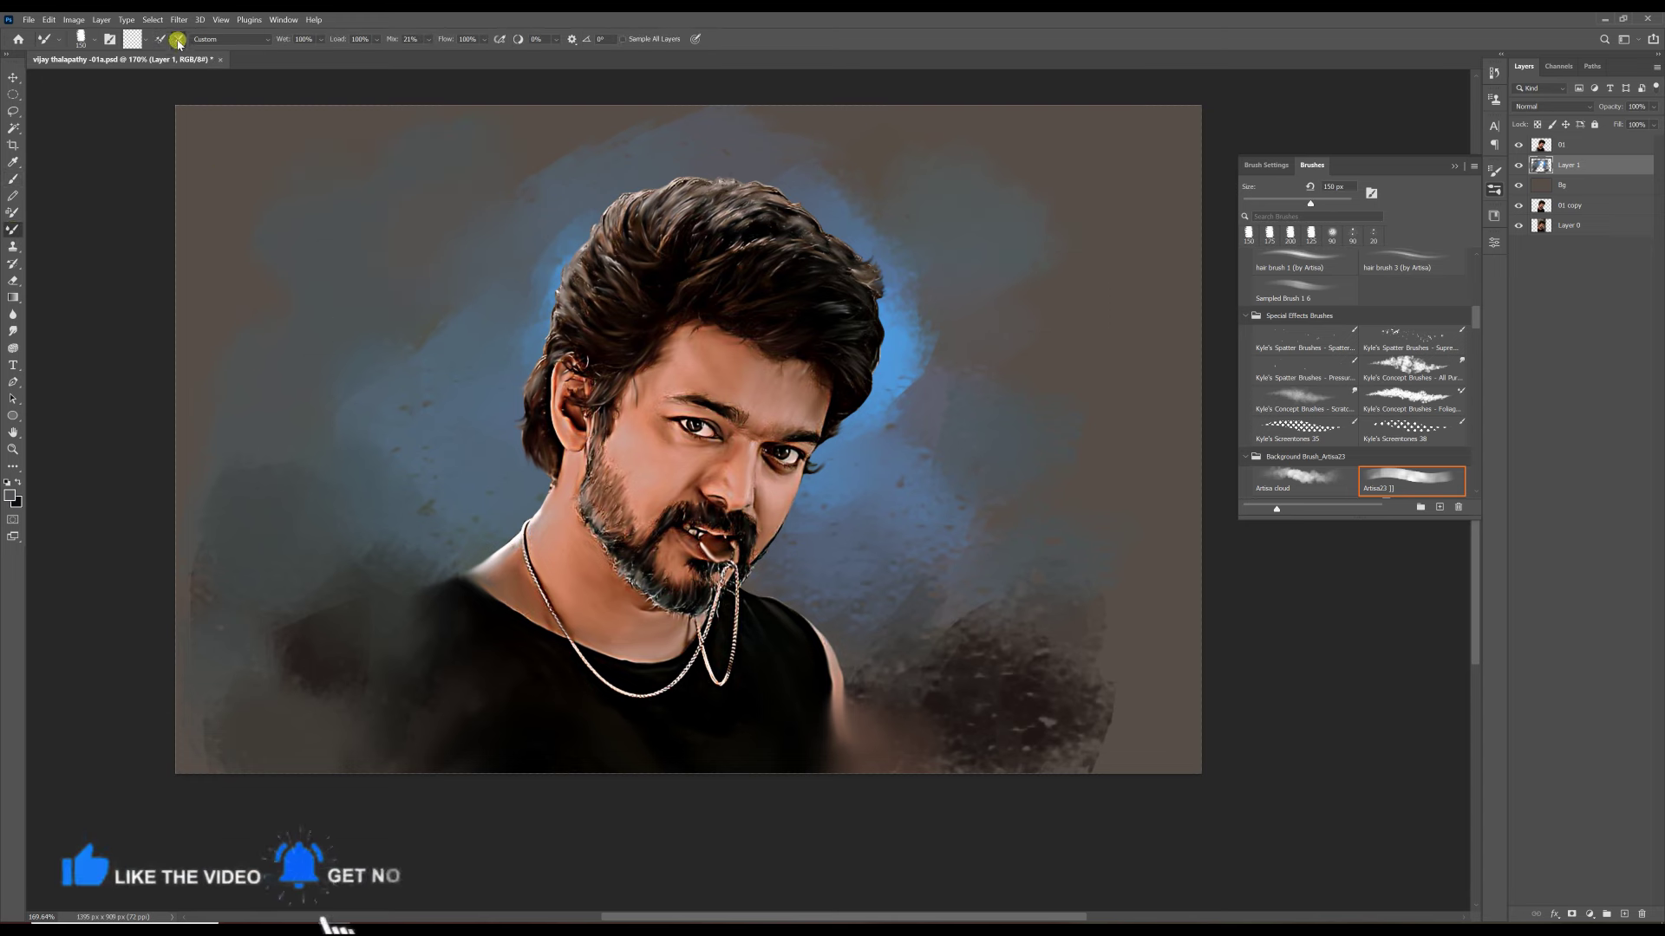
{"action": "left_click_drag", "start_coordinate": [881, 549], "coordinate": [894, 612]}
{"action": "mouse_move", "coordinate": [130, 520]}
{"action": "left_mouse_down"}
{"action": "mouse_move", "coordinate": [854, 156]}
{"action": "mouse_move", "coordinate": [1014, 634]}
{"action": "left_mouse_up"}
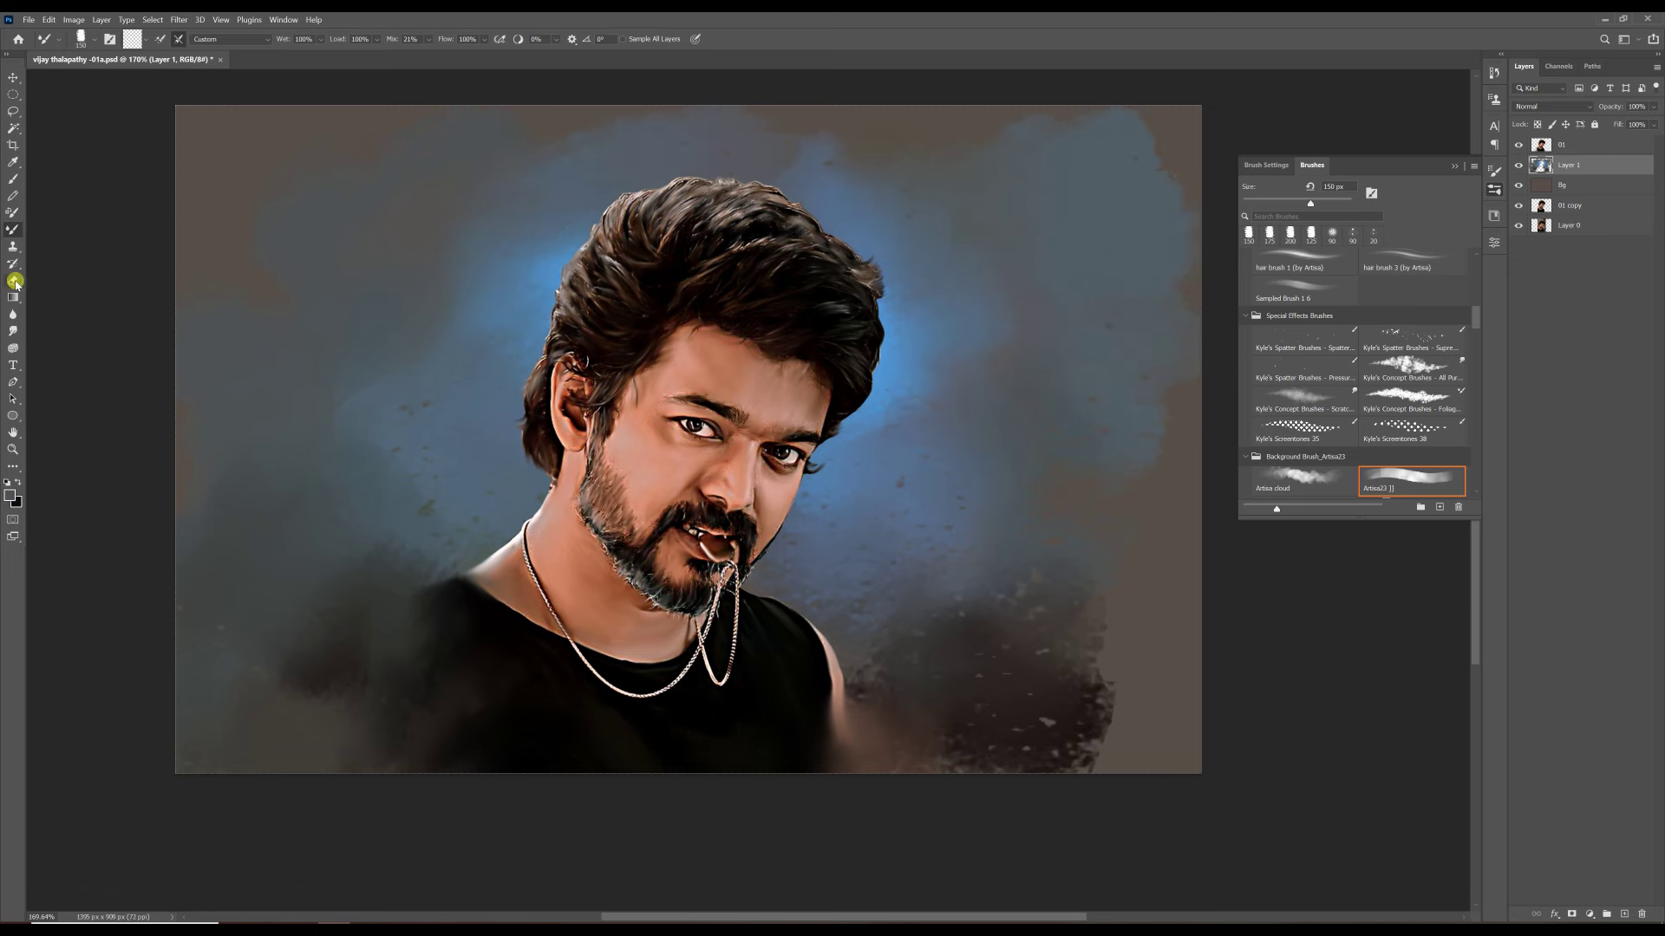
- Shift the painted backdrop's hue from blue to warm orange with Hue/Saturation
{"action": "left_click", "coordinate": [13, 331]}
{"action": "left_click_drag", "start_coordinate": [1430, 326], "coordinate": [1374, 323]}
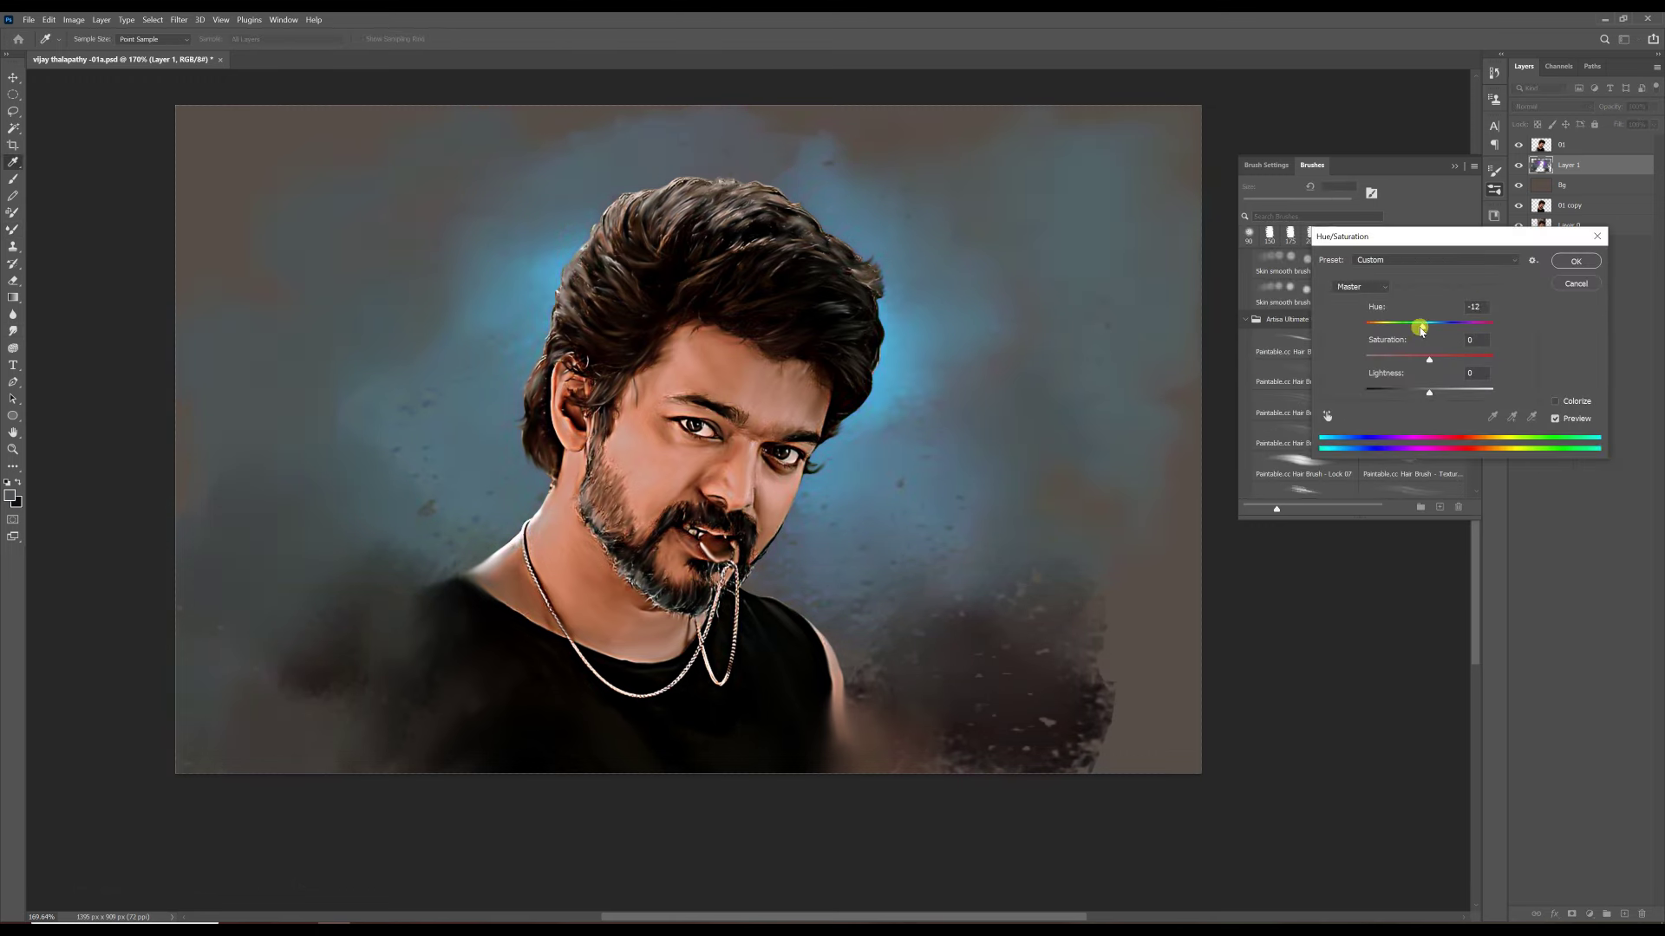
{"action": "left_click", "coordinate": [1573, 263]}
{"action": "left_click", "coordinate": [74, 19]}
- Darken the image by raising the Levels black point
{"action": "key", "text": "ctrl+l"}
{"action": "left_click_drag", "start_coordinate": [372, 256], "coordinate": [392, 256]}
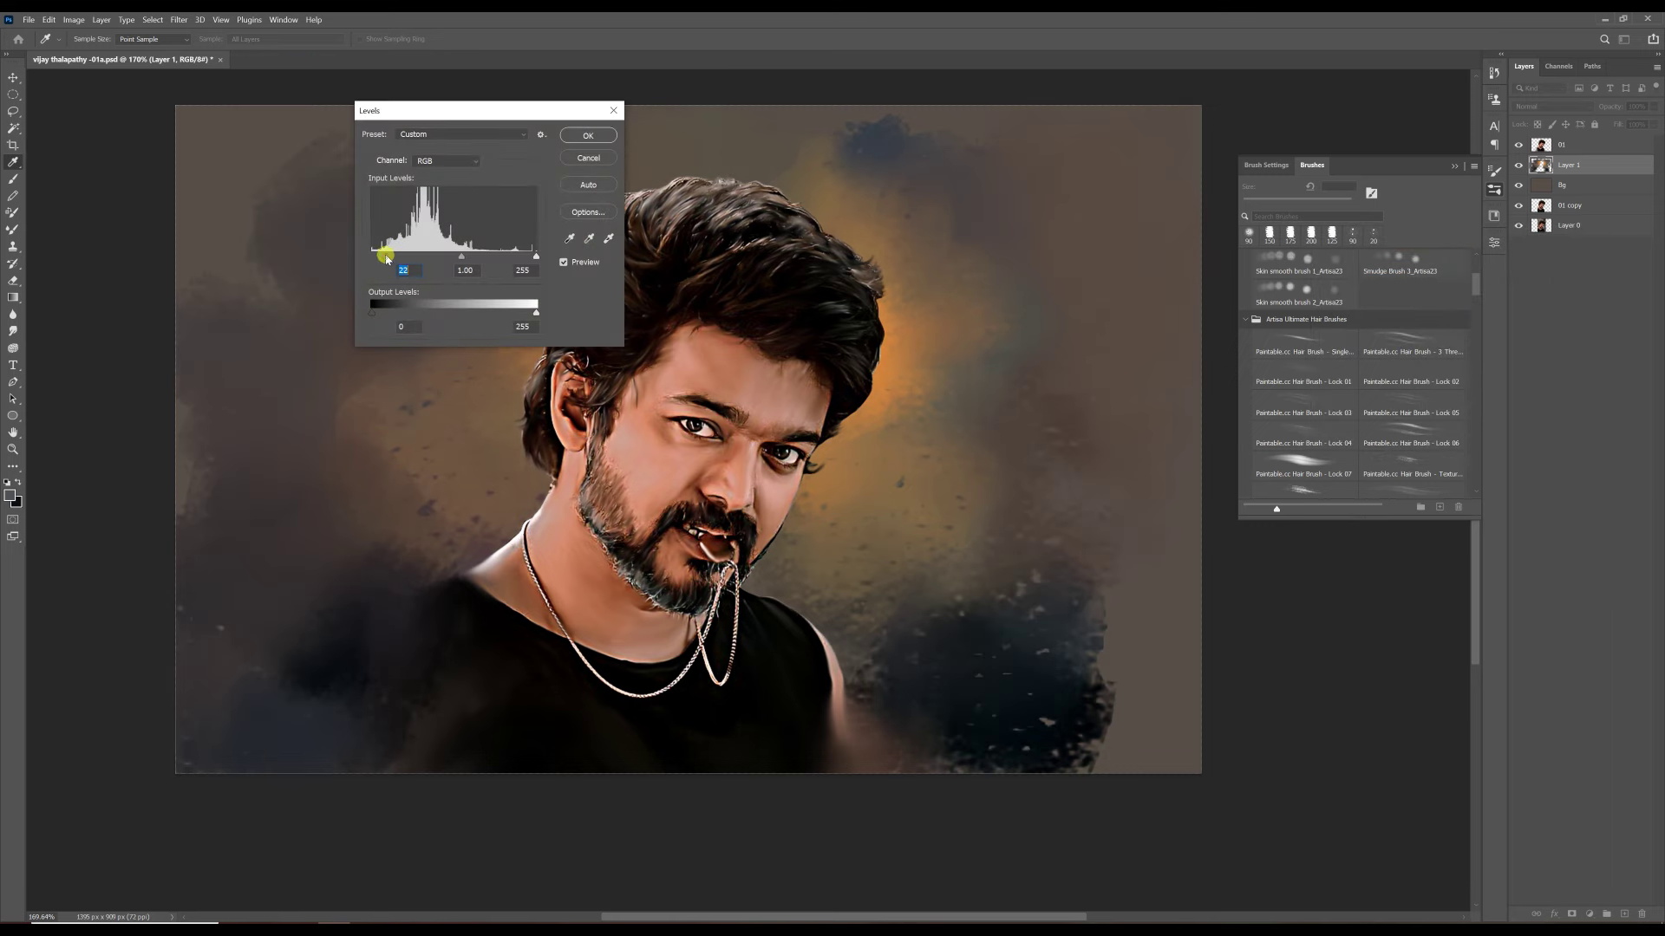
{"action": "left_click", "coordinate": [587, 135]}
- Paint over, smudge and blend the dark lower-right spatter into soft grey-brown smoke
{"action": "key", "text": "b"}
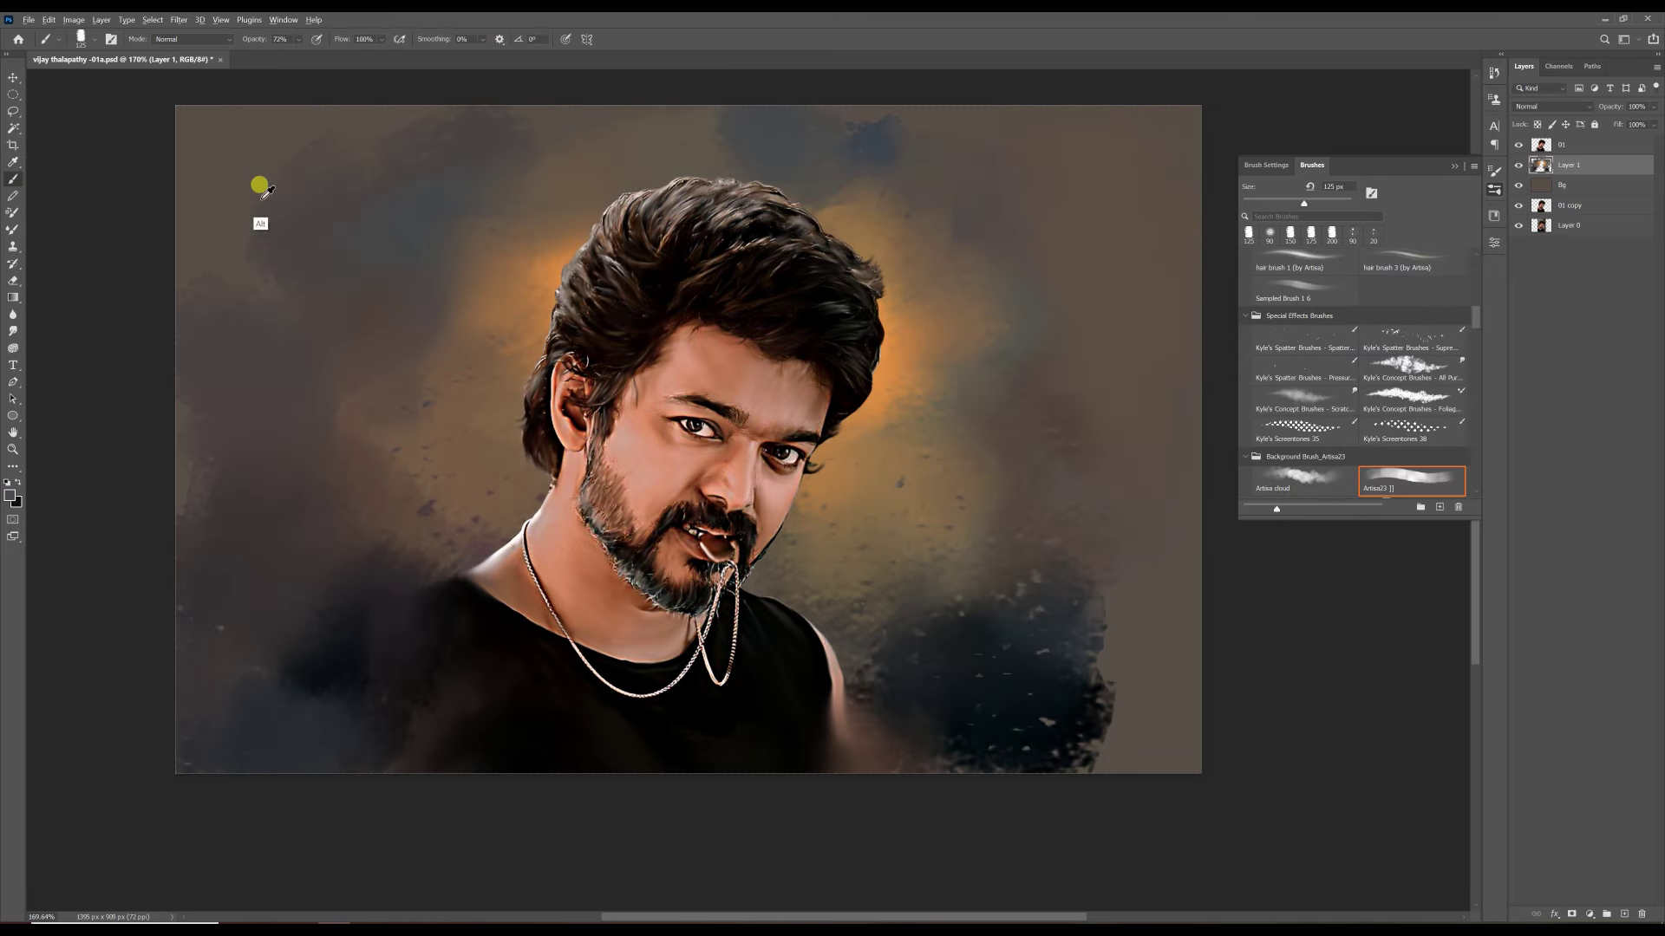
{"action": "left_click_drag", "start_coordinate": [1026, 539], "coordinate": [971, 655]}
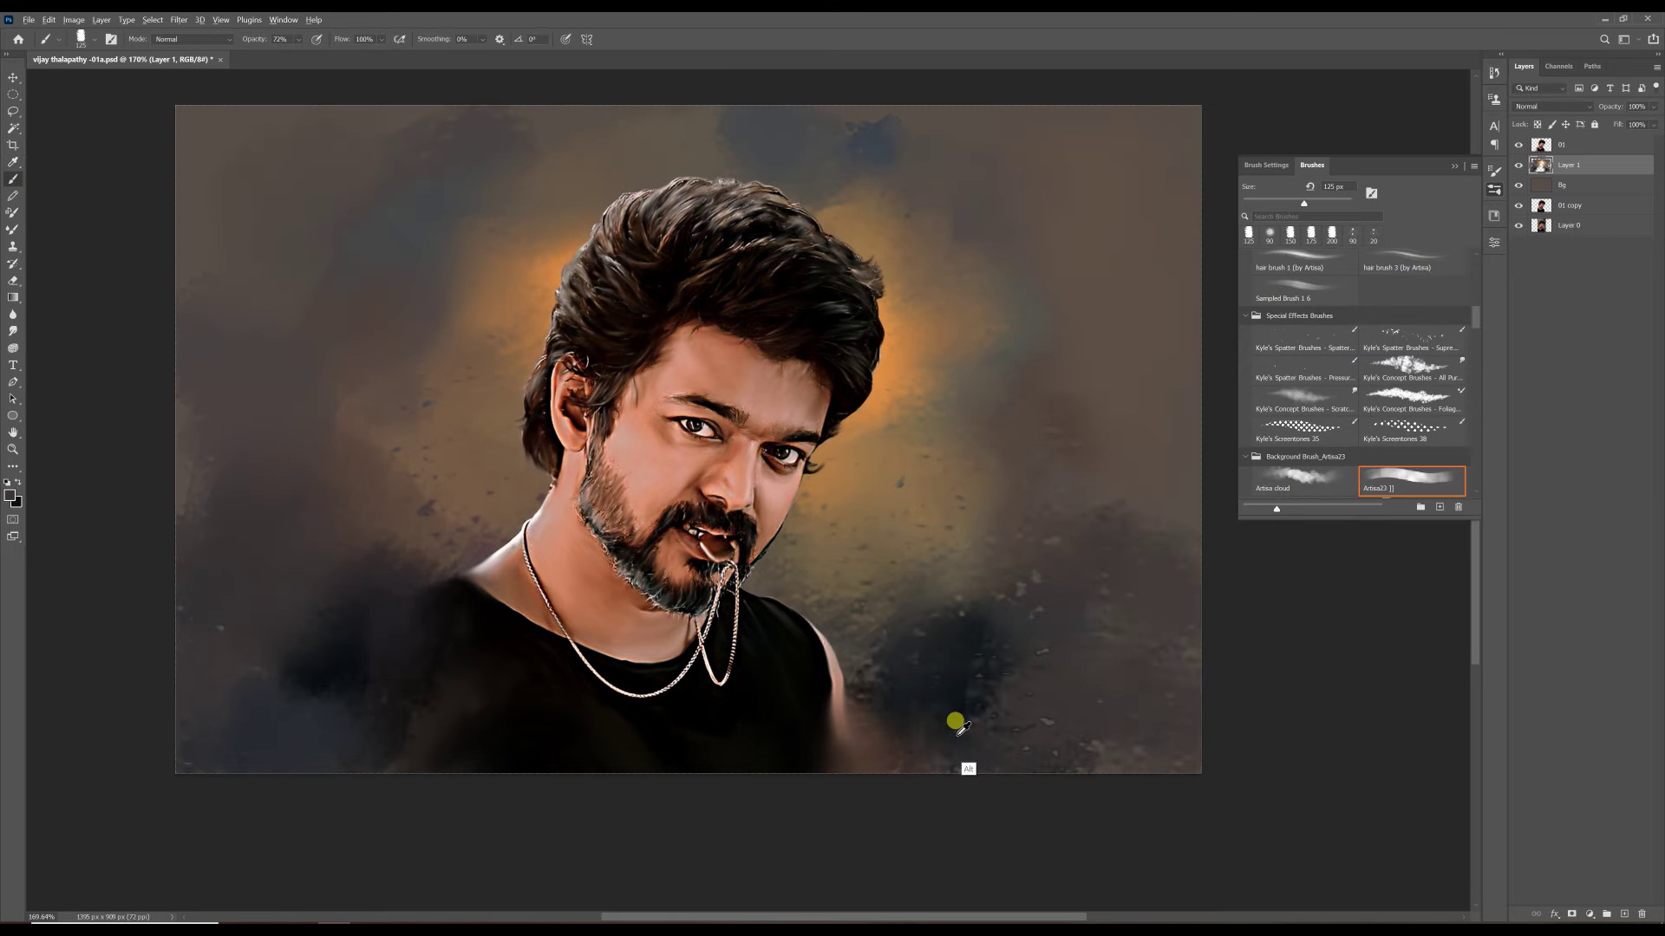
{"action": "left_click", "coordinate": [13, 331]}
{"action": "left_click_drag", "start_coordinate": [1034, 725], "coordinate": [871, 605]}
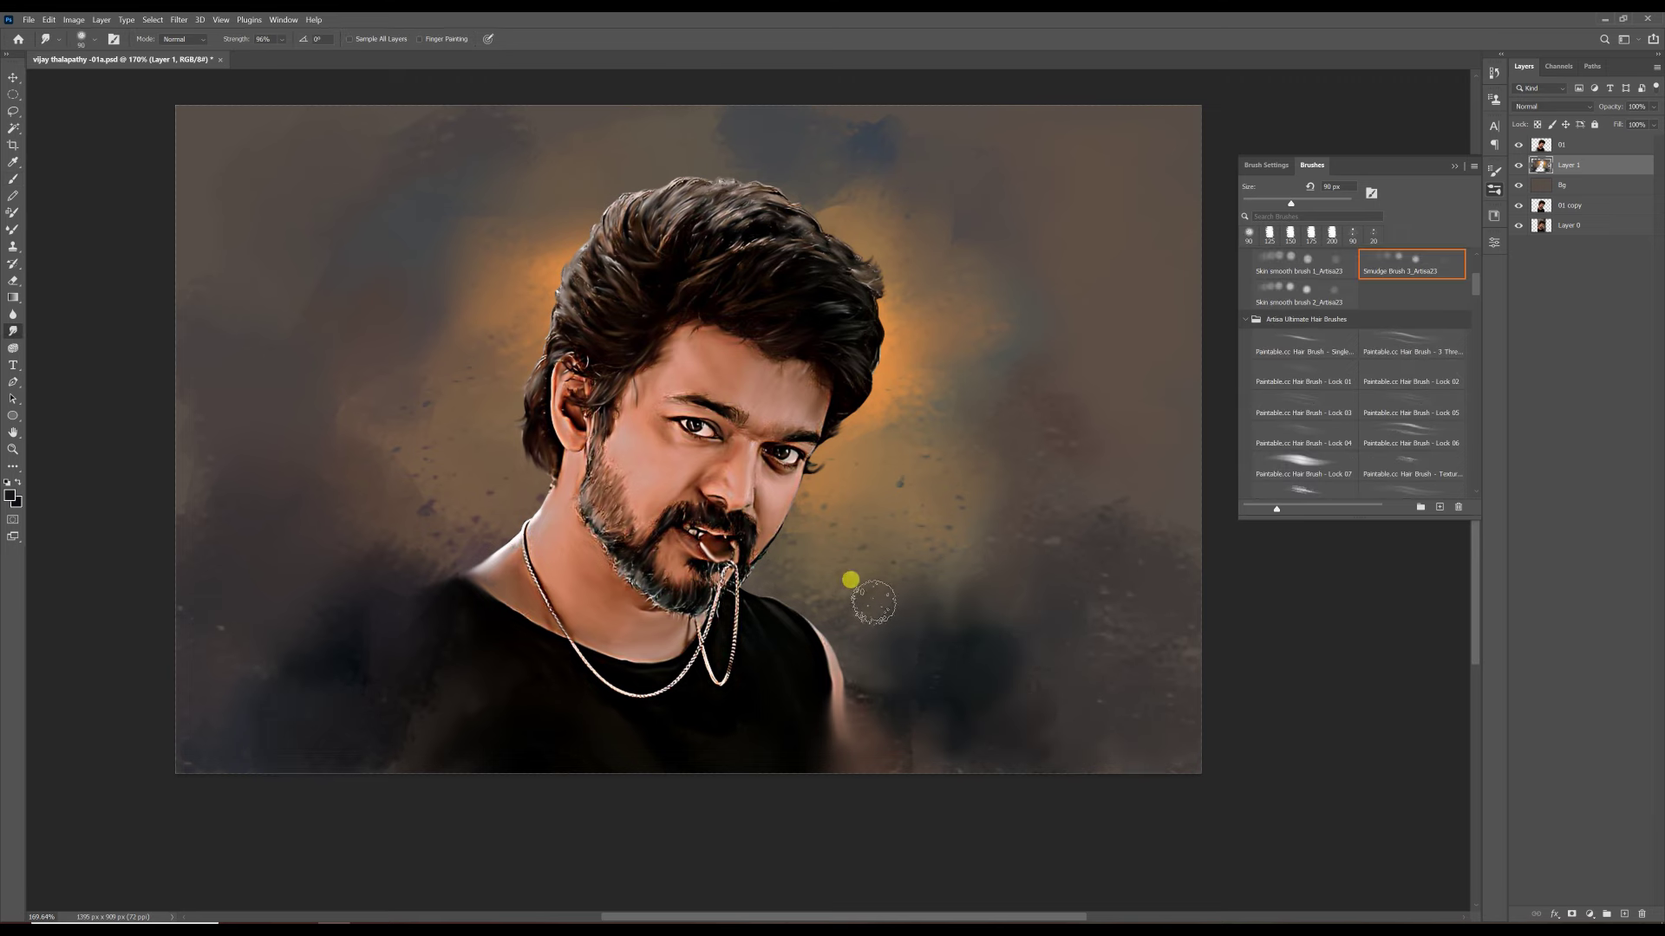
{"action": "scroll", "coordinate": [294, 607], "scroll_direction": "down", "scroll_amount": 1}
{"action": "key", "text": "b"}
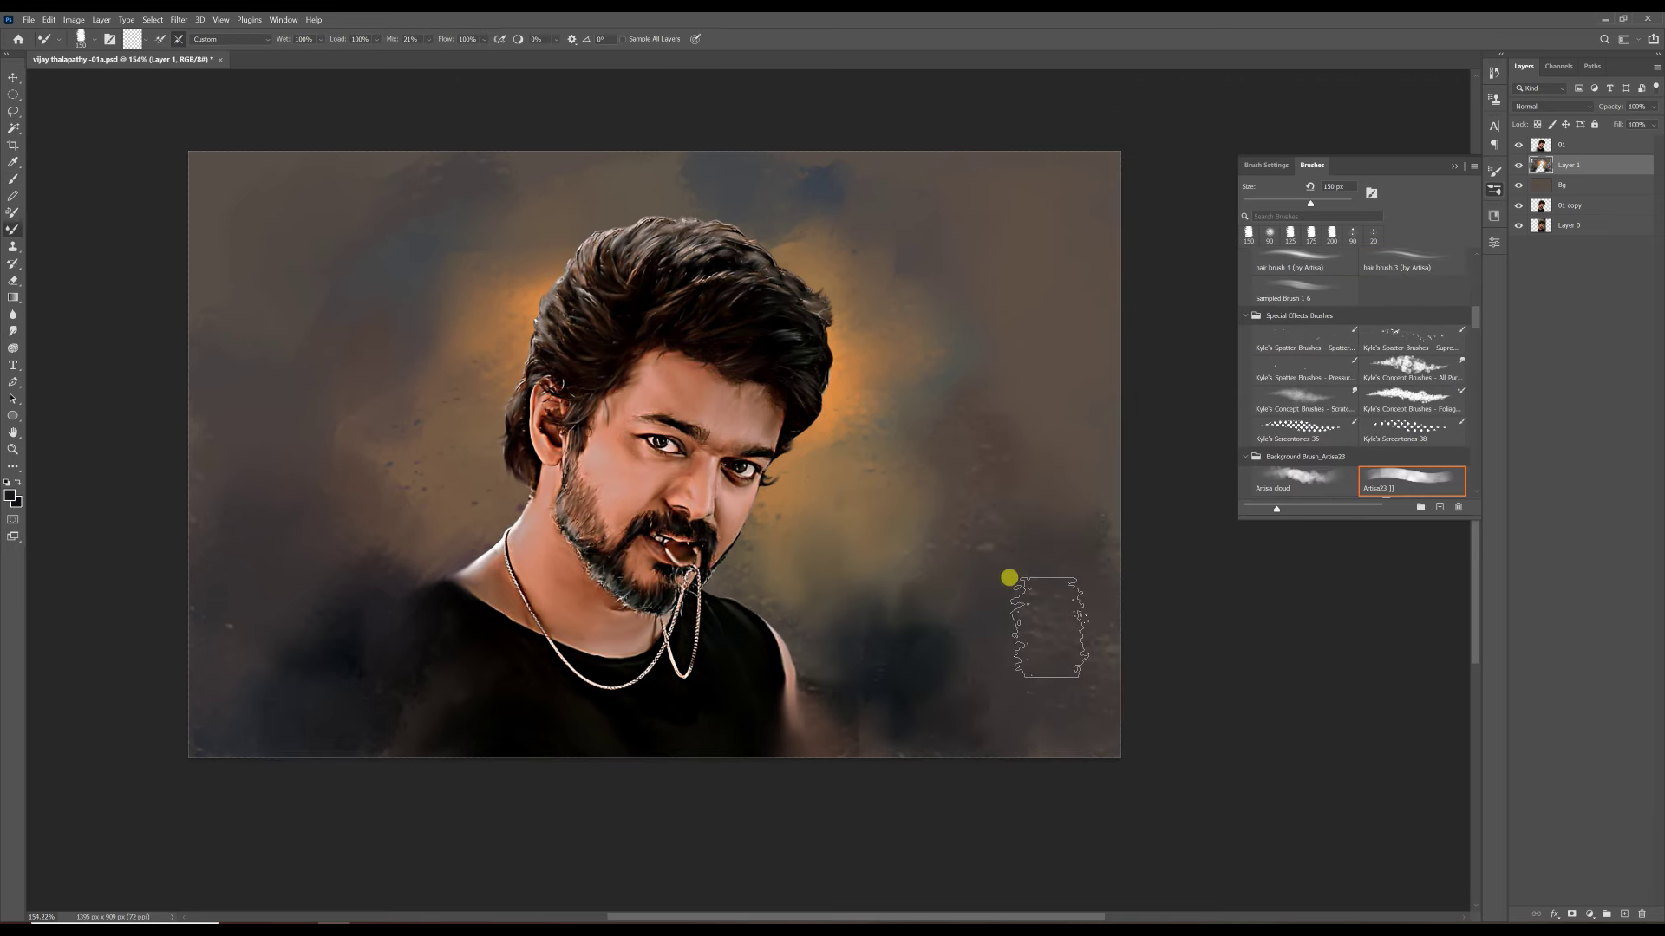
{"action": "scroll", "coordinate": [954, 520], "scroll_direction": "down", "scroll_amount": 3}
{"action": "left_click_drag", "start_coordinate": [891, 639], "coordinate": [1014, 613]}
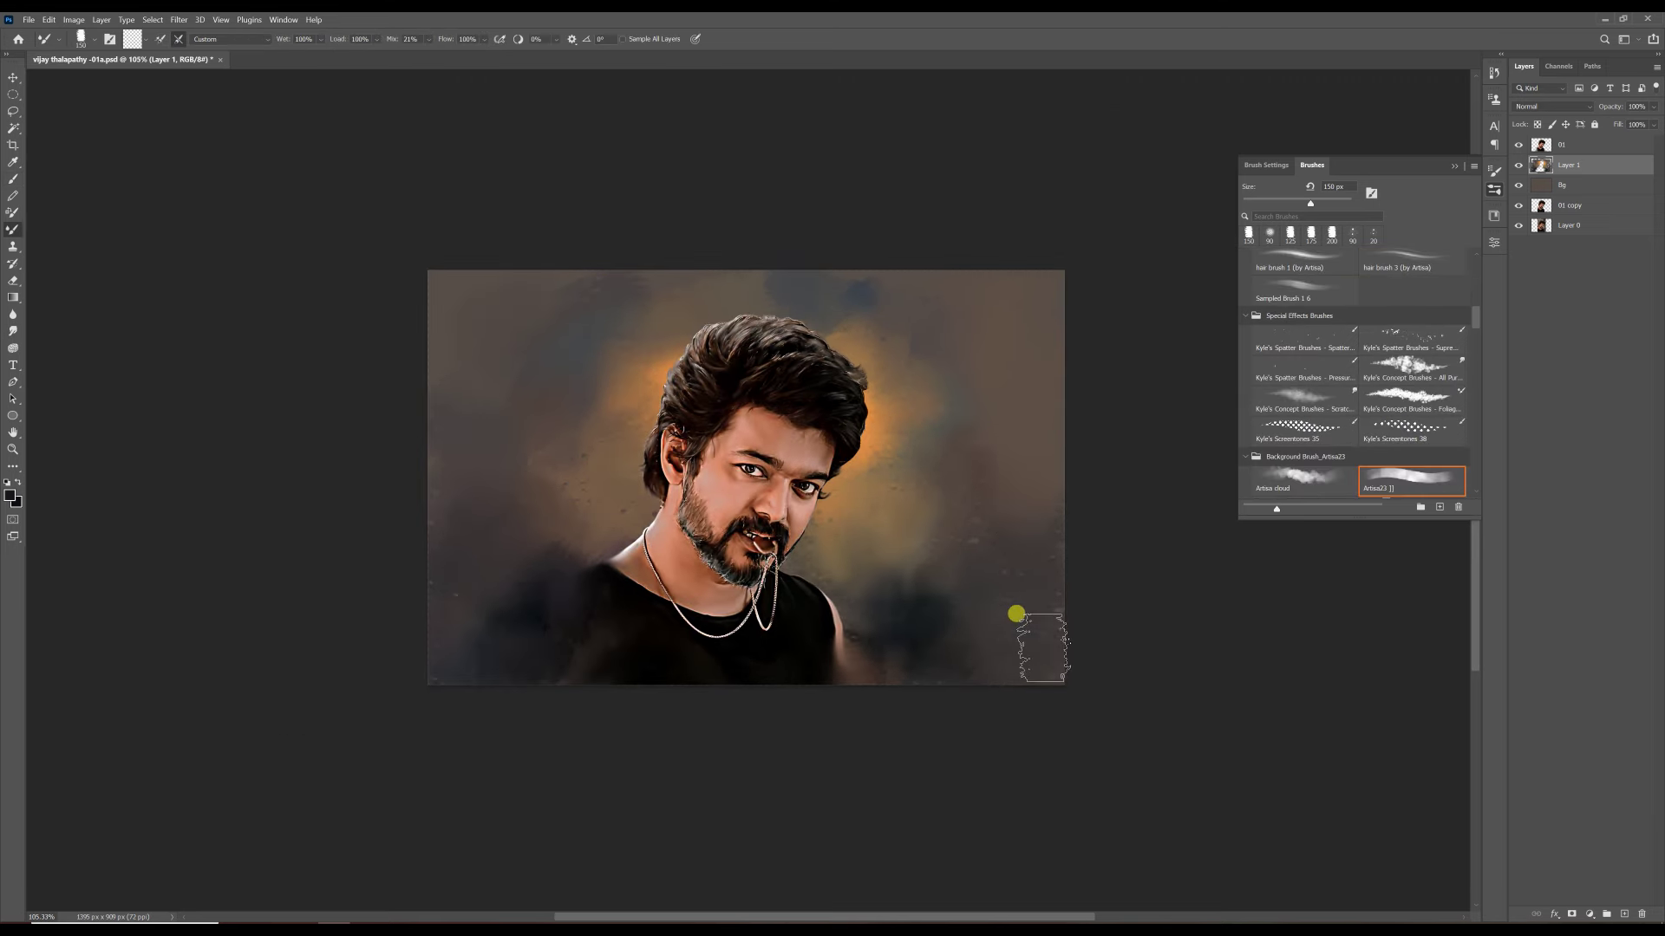
{"action": "scroll", "coordinate": [999, 529], "scroll_direction": "down", "scroll_amount": 1}
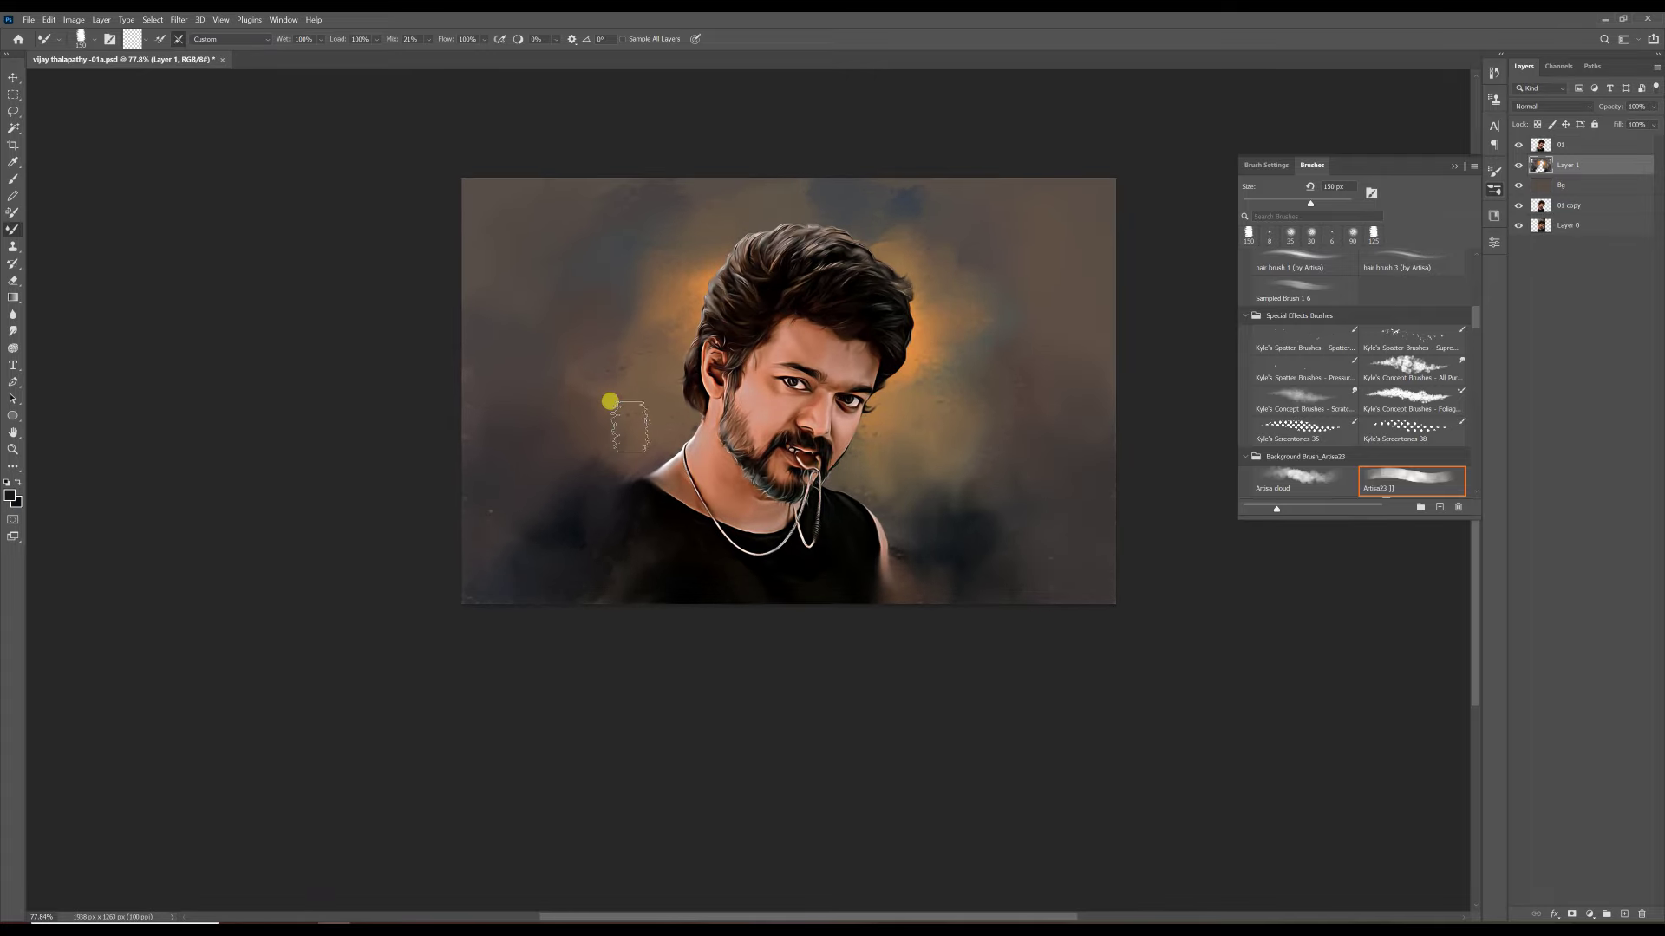
{"action": "scroll", "coordinate": [928, 377], "scroll_direction": "up", "scroll_amount": 2}
{"action": "scroll", "coordinate": [966, 334], "scroll_direction": "up", "scroll_amount": 2}
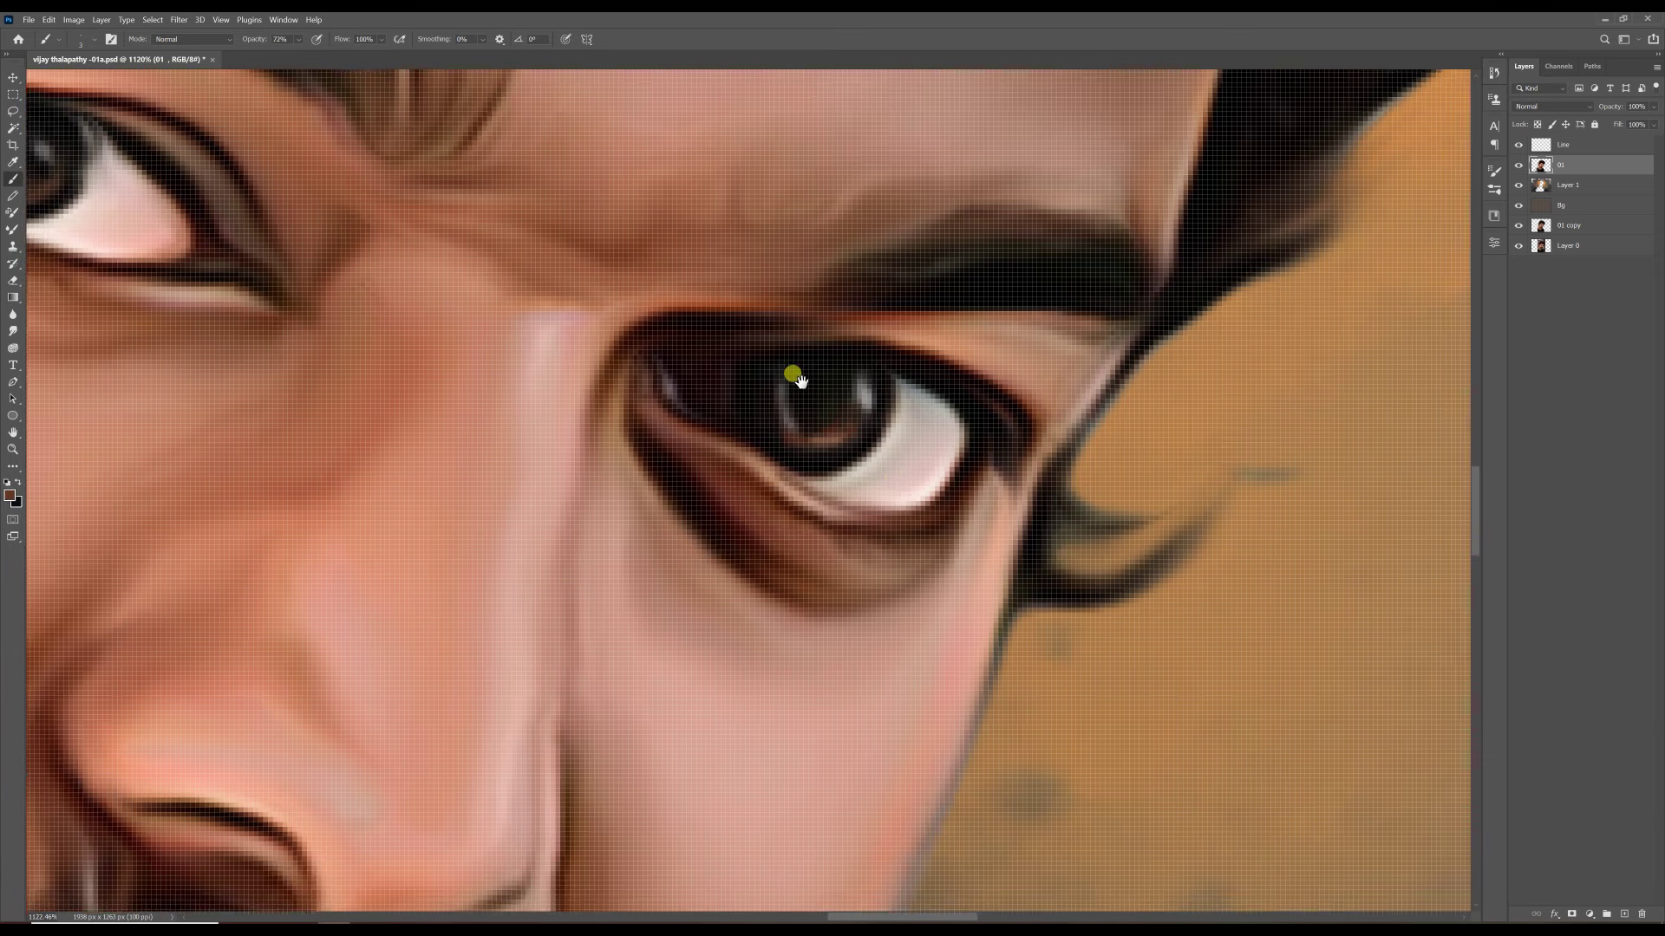
- Bring the left eye and brow into view and move up to the Line layer
{"action": "left_click_drag", "start_coordinate": [792, 371], "coordinate": [996, 445]}
{"action": "left_click_drag", "start_coordinate": [780, 417], "coordinate": [1008, 627]}
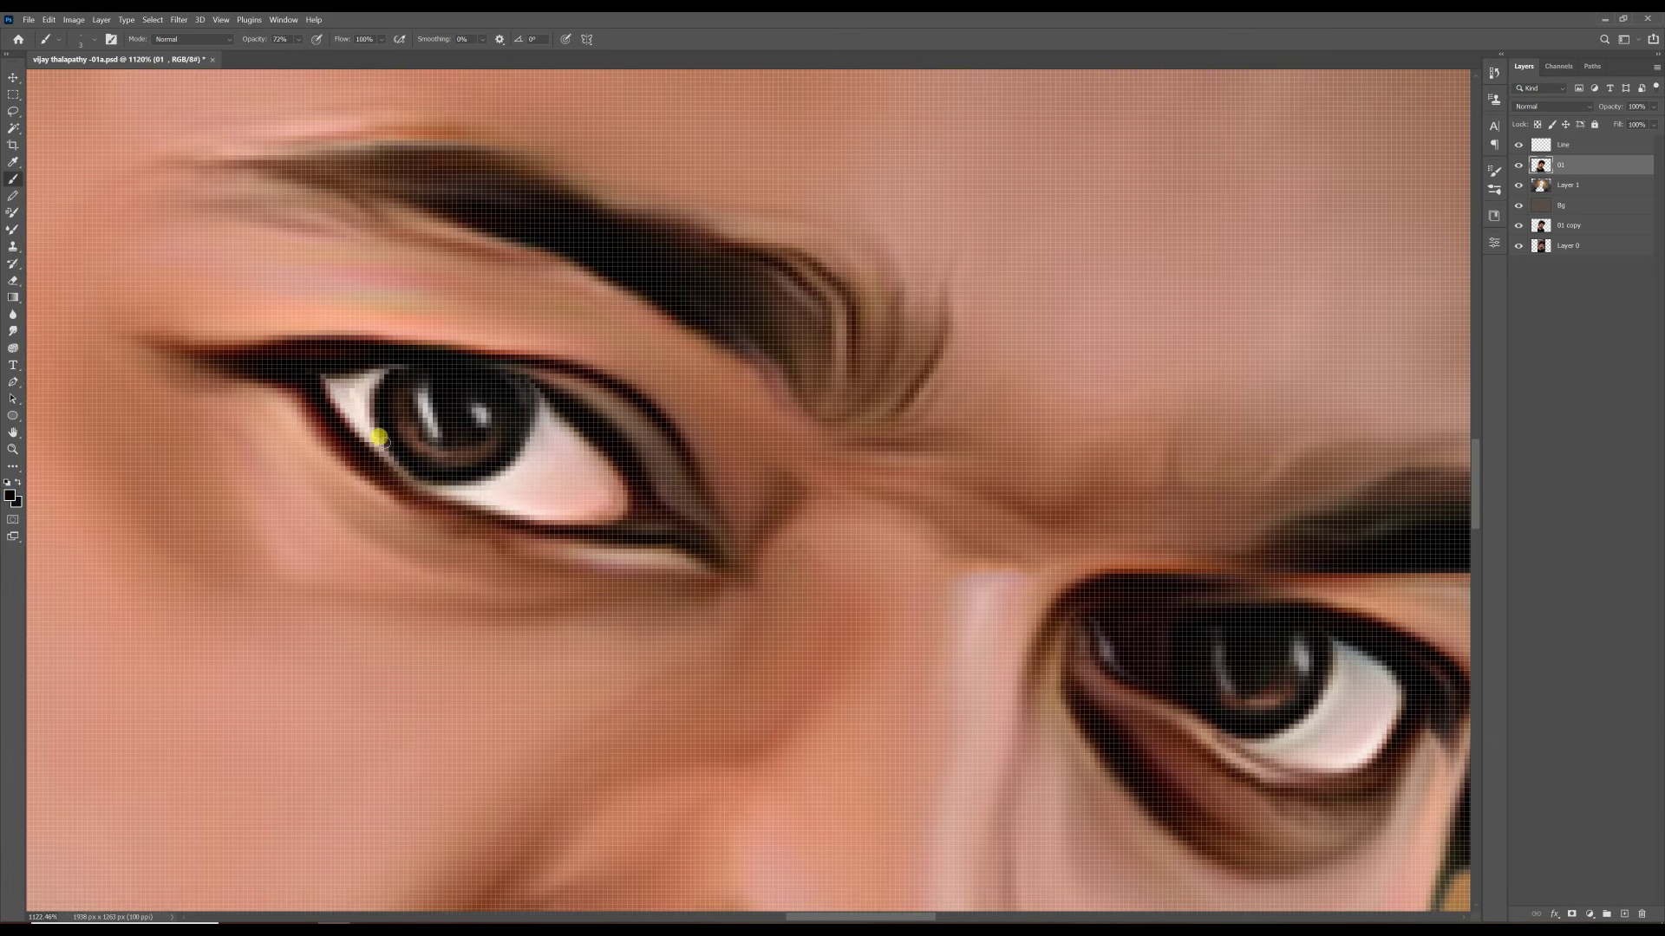
{"action": "scroll", "coordinate": [617, 480], "scroll_direction": "down", "scroll_amount": 3, "text": "alt"}
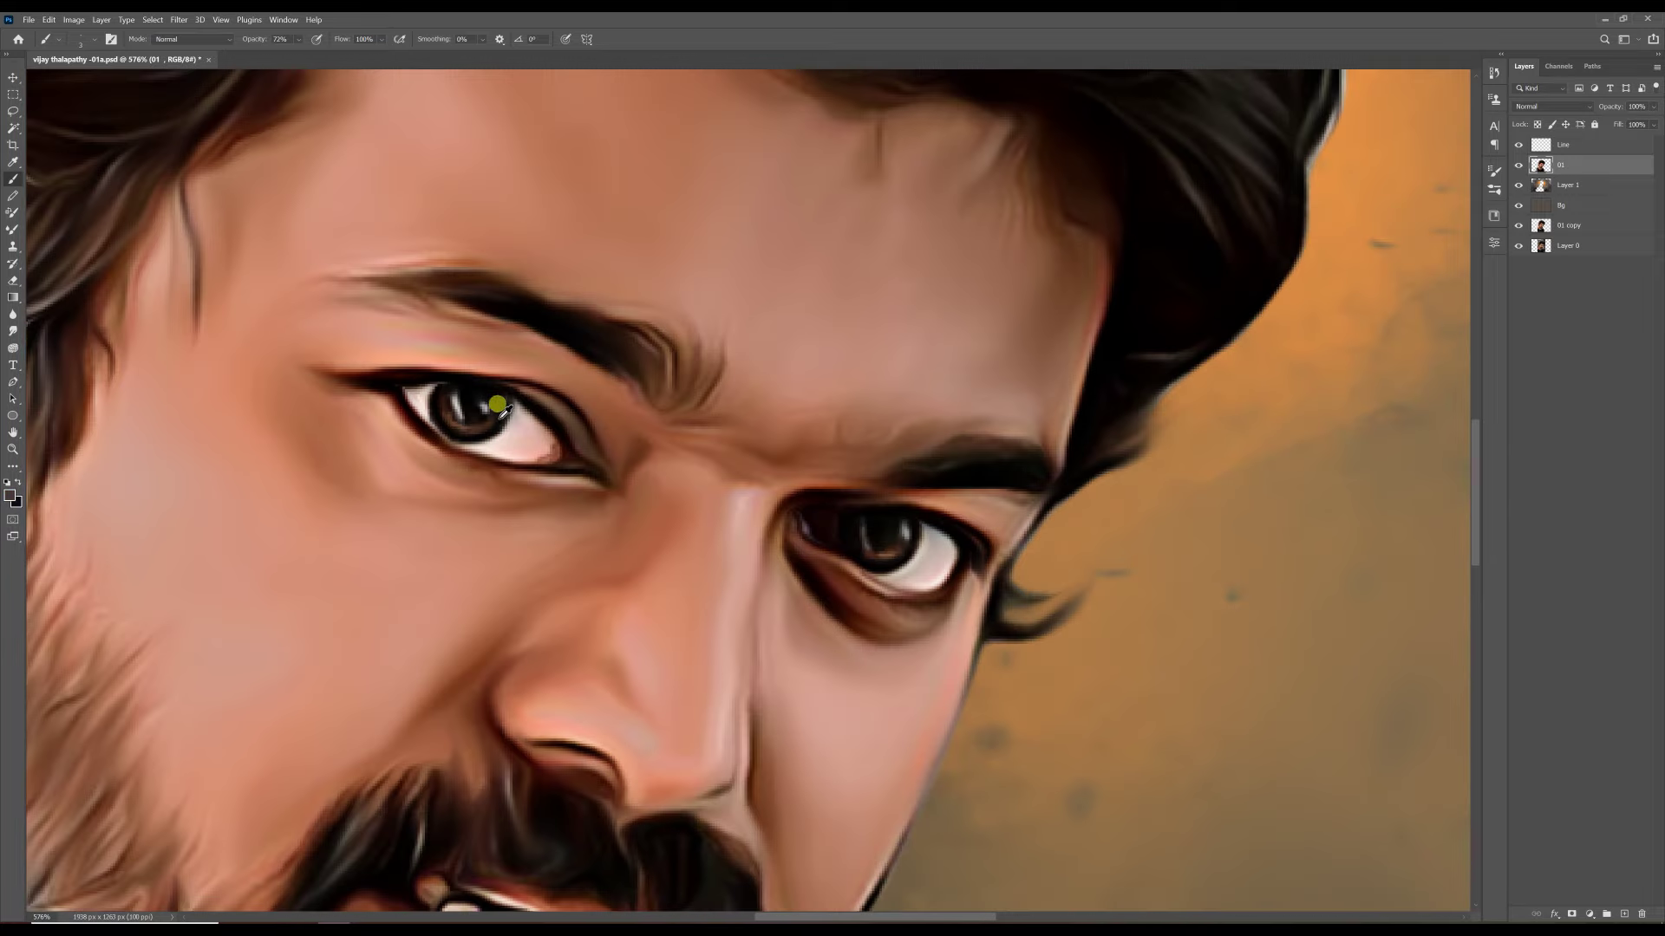
{"action": "scroll", "coordinate": [419, 492], "scroll_direction": "down", "scroll_amount": 2}
{"action": "key", "text": "alt+bracketright"}
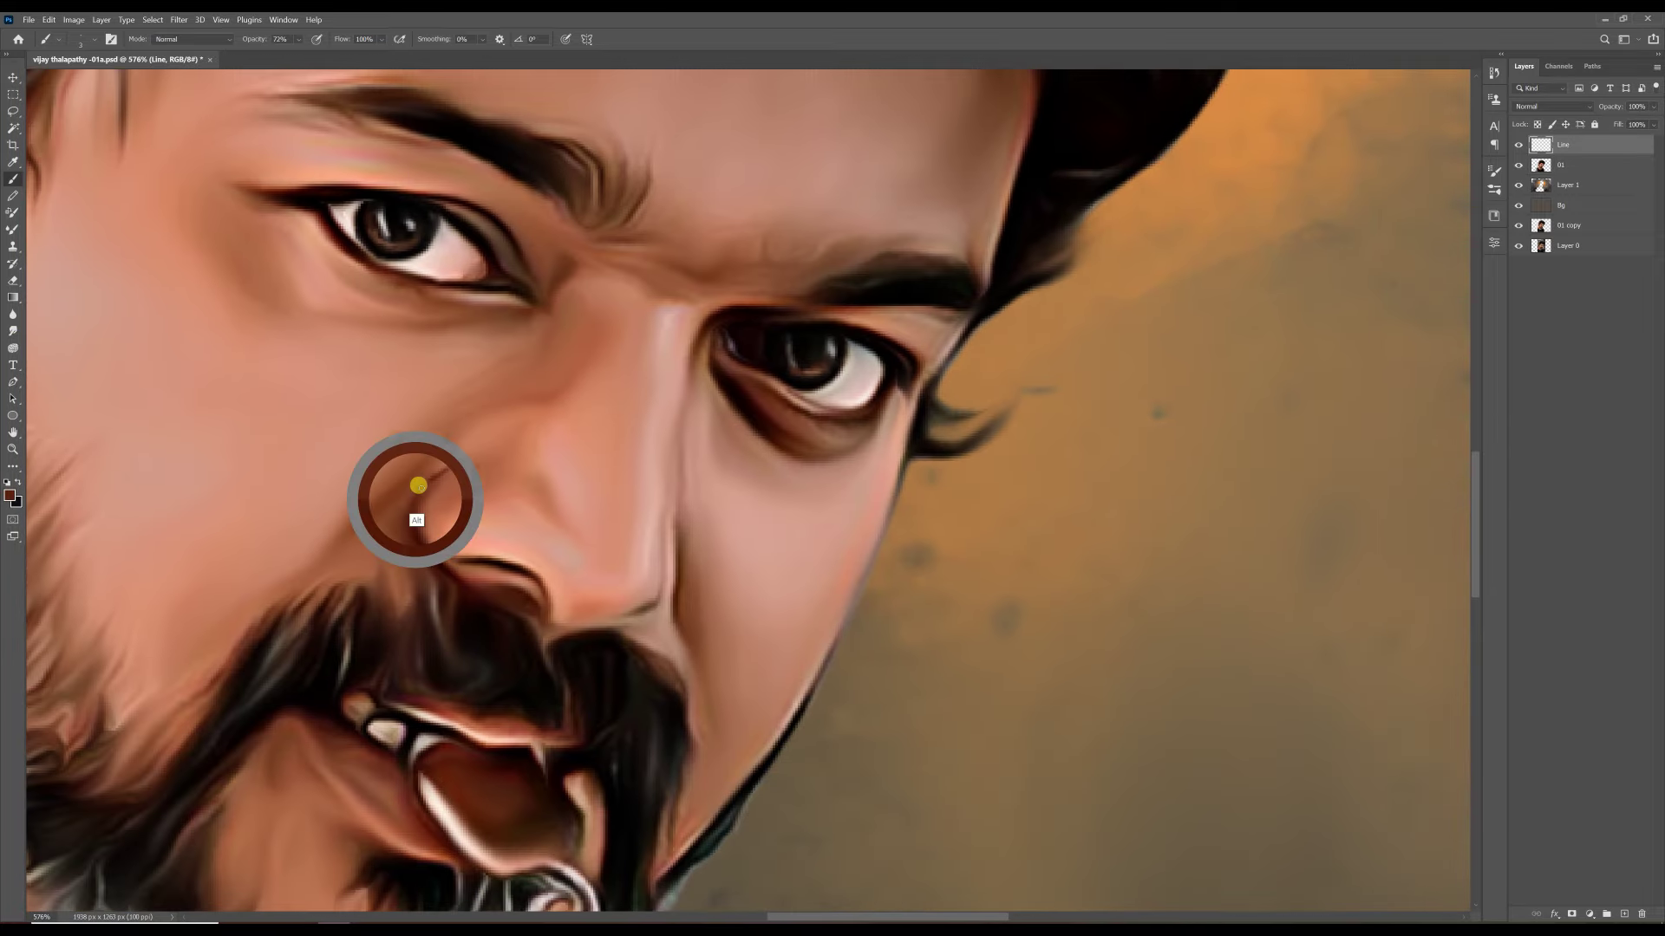
- On layer 01, dab a light skin highlight on the nose and blend it along the bridge and tip
{"action": "left_click", "coordinate": [13, 330]}
{"action": "key", "text": "alt+bracketleft"}
{"action": "left_click", "coordinate": [21, 185]}
{"action": "left_click", "coordinate": [467, 525], "text": "alt"}
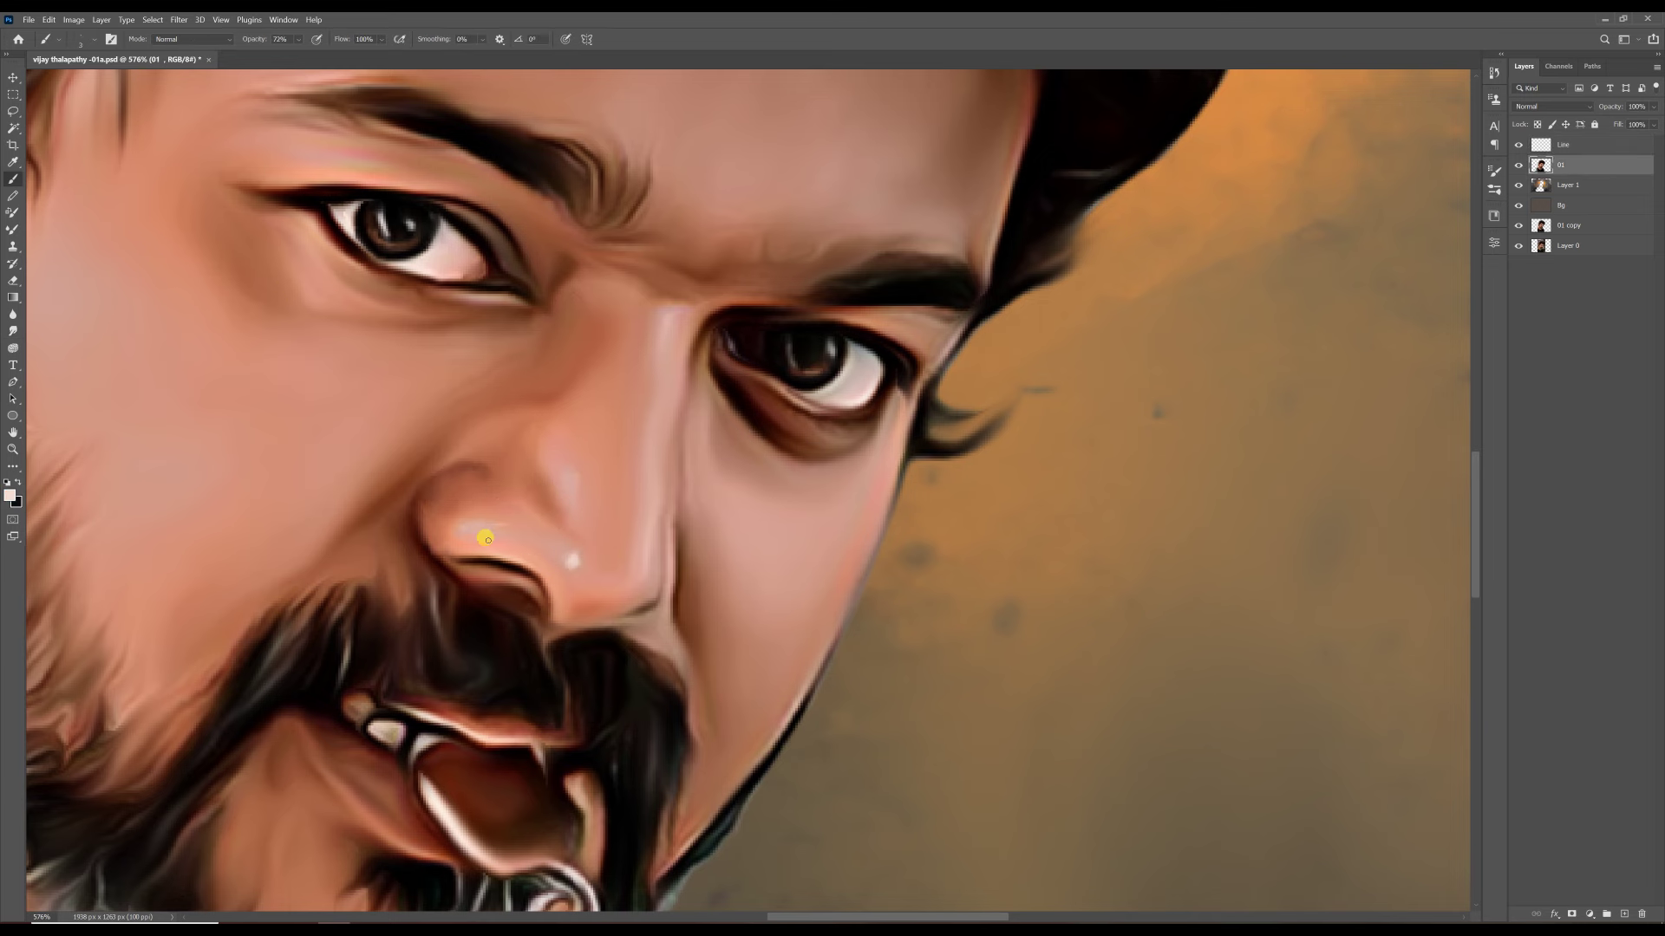
{"action": "left_click", "coordinate": [13, 334]}
{"action": "left_click_drag", "start_coordinate": [666, 316], "coordinate": [659, 364]}
{"action": "left_click_drag", "start_coordinate": [570, 543], "coordinate": [586, 560]}
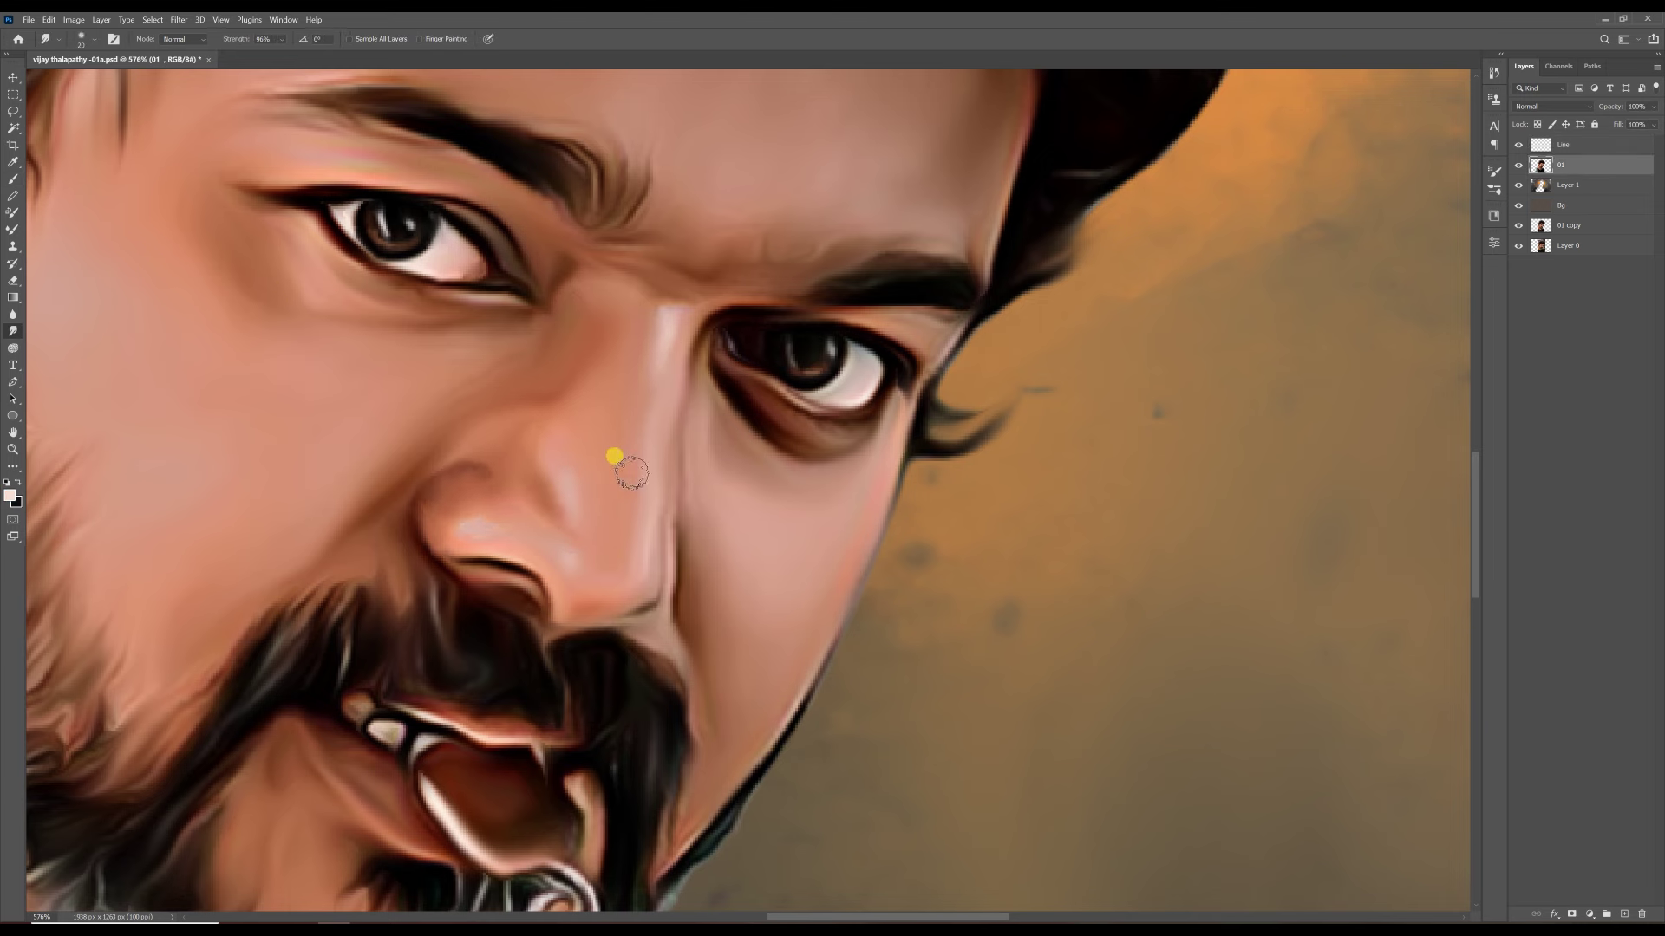
{"action": "left_click_drag", "start_coordinate": [607, 436], "coordinate": [633, 358]}
- Sample skin beside the eye and smudge the white upper-cheek marks into soft smears
{"action": "key", "text": "b"}
{"action": "left_click", "coordinate": [504, 252], "text": "alt"}
{"action": "scroll", "coordinate": [685, 260], "scroll_direction": "down", "scroll_amount": 1}
{"action": "left_click", "coordinate": [685, 261], "text": "alt"}
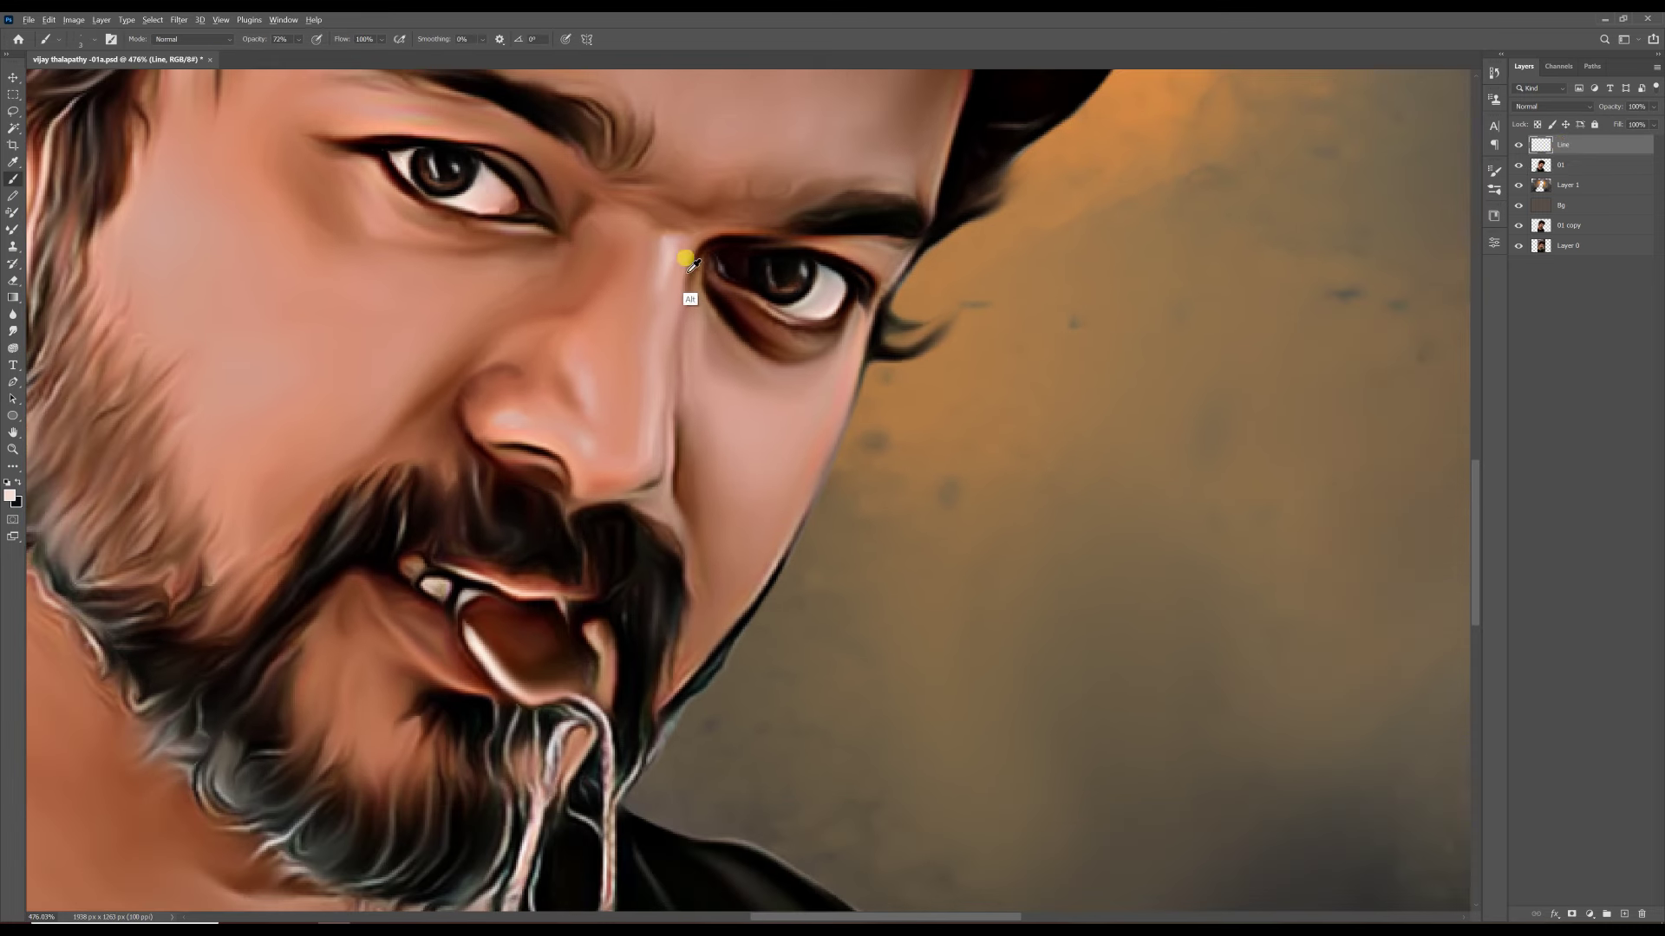
{"action": "key", "text": "r"}
{"action": "key", "text": "b"}
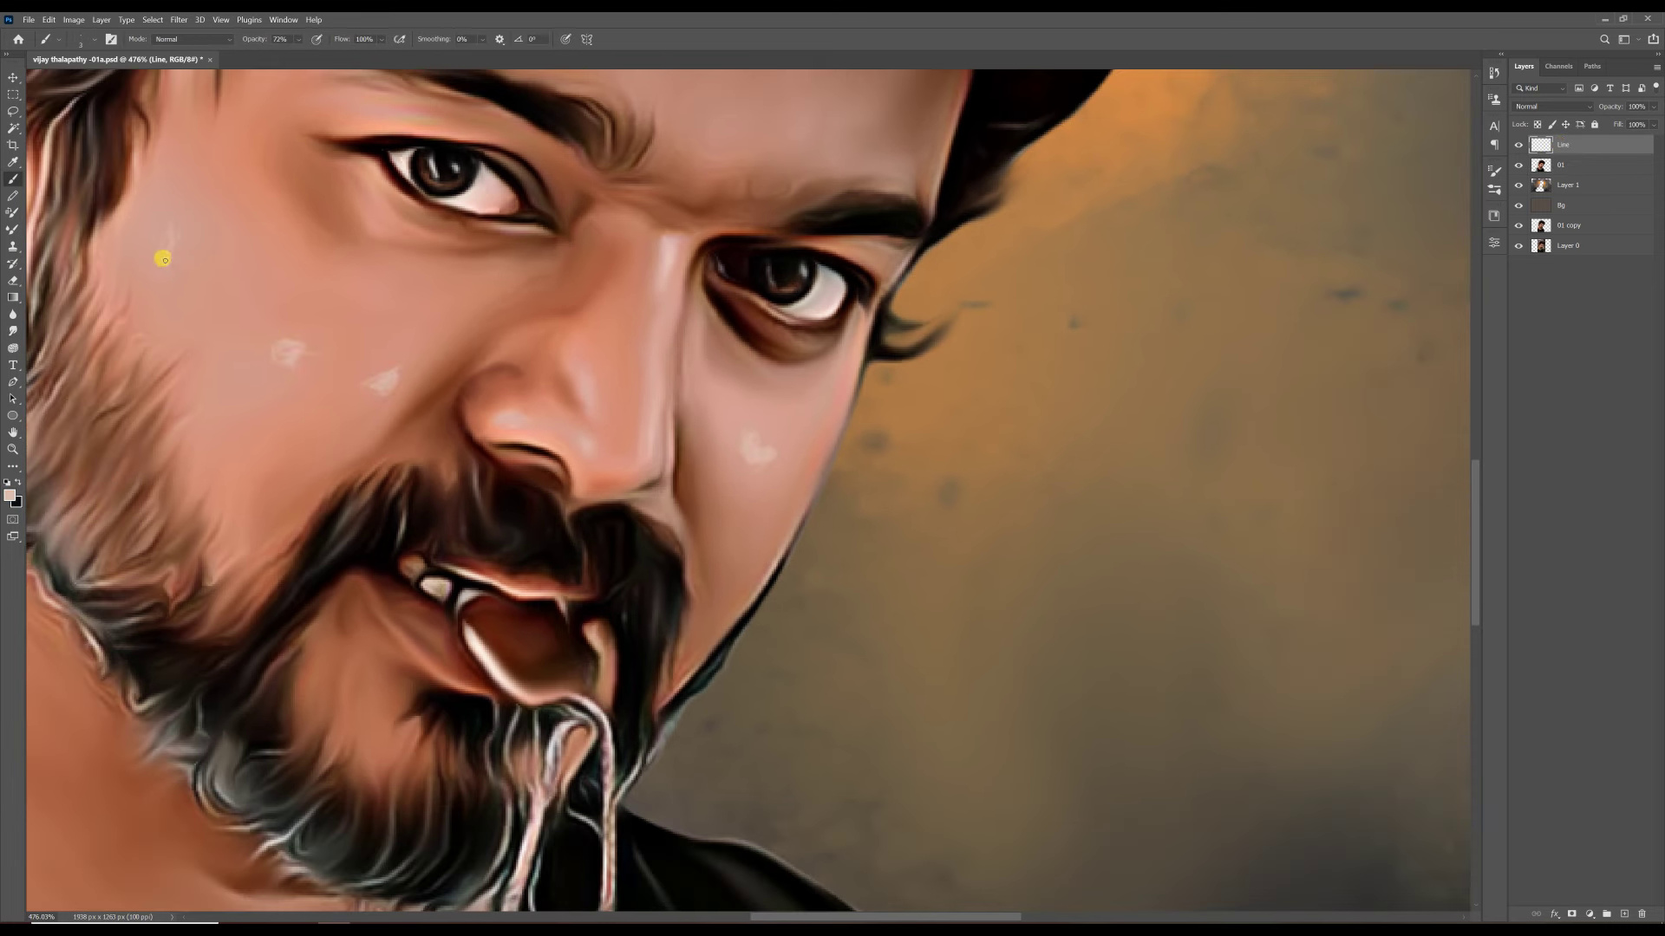
{"action": "key", "text": "r"}
{"action": "left_click_drag", "start_coordinate": [217, 290], "coordinate": [206, 264]}
{"action": "left_click_drag", "start_coordinate": [260, 347], "coordinate": [290, 331]}
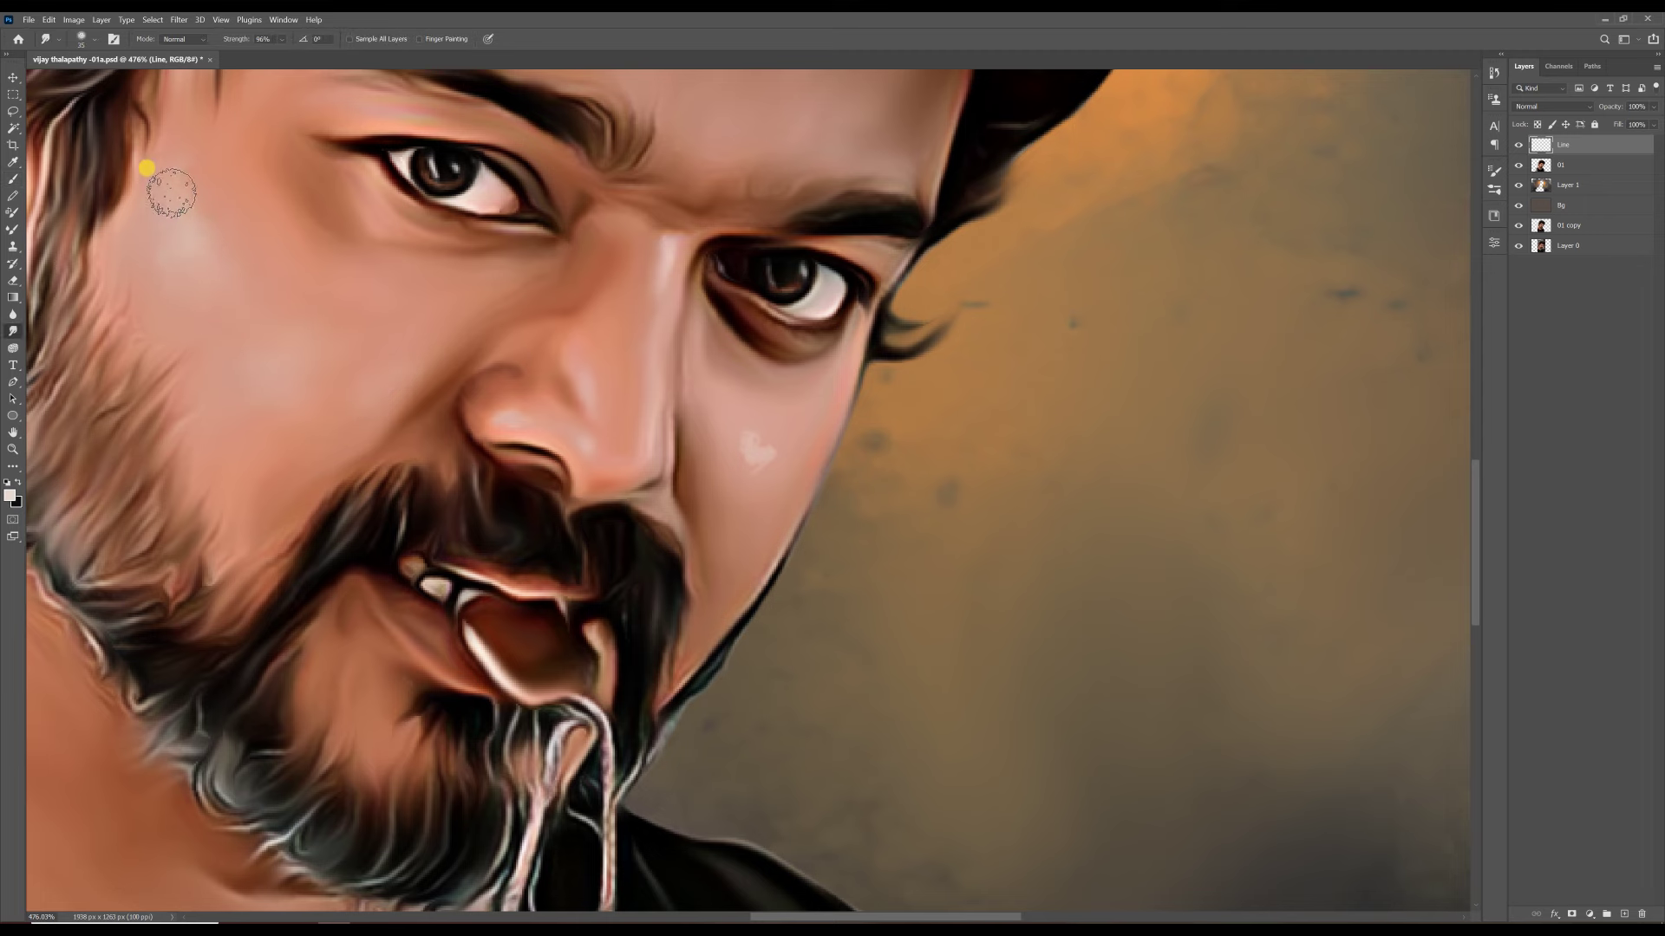
- Smear the white forehead highlights into the surrounding skin
{"action": "key", "text": "ctrl+0"}
{"action": "scroll", "coordinate": [766, 334], "scroll_direction": "up", "scroll_amount": 5}
{"action": "key", "text": "b"}
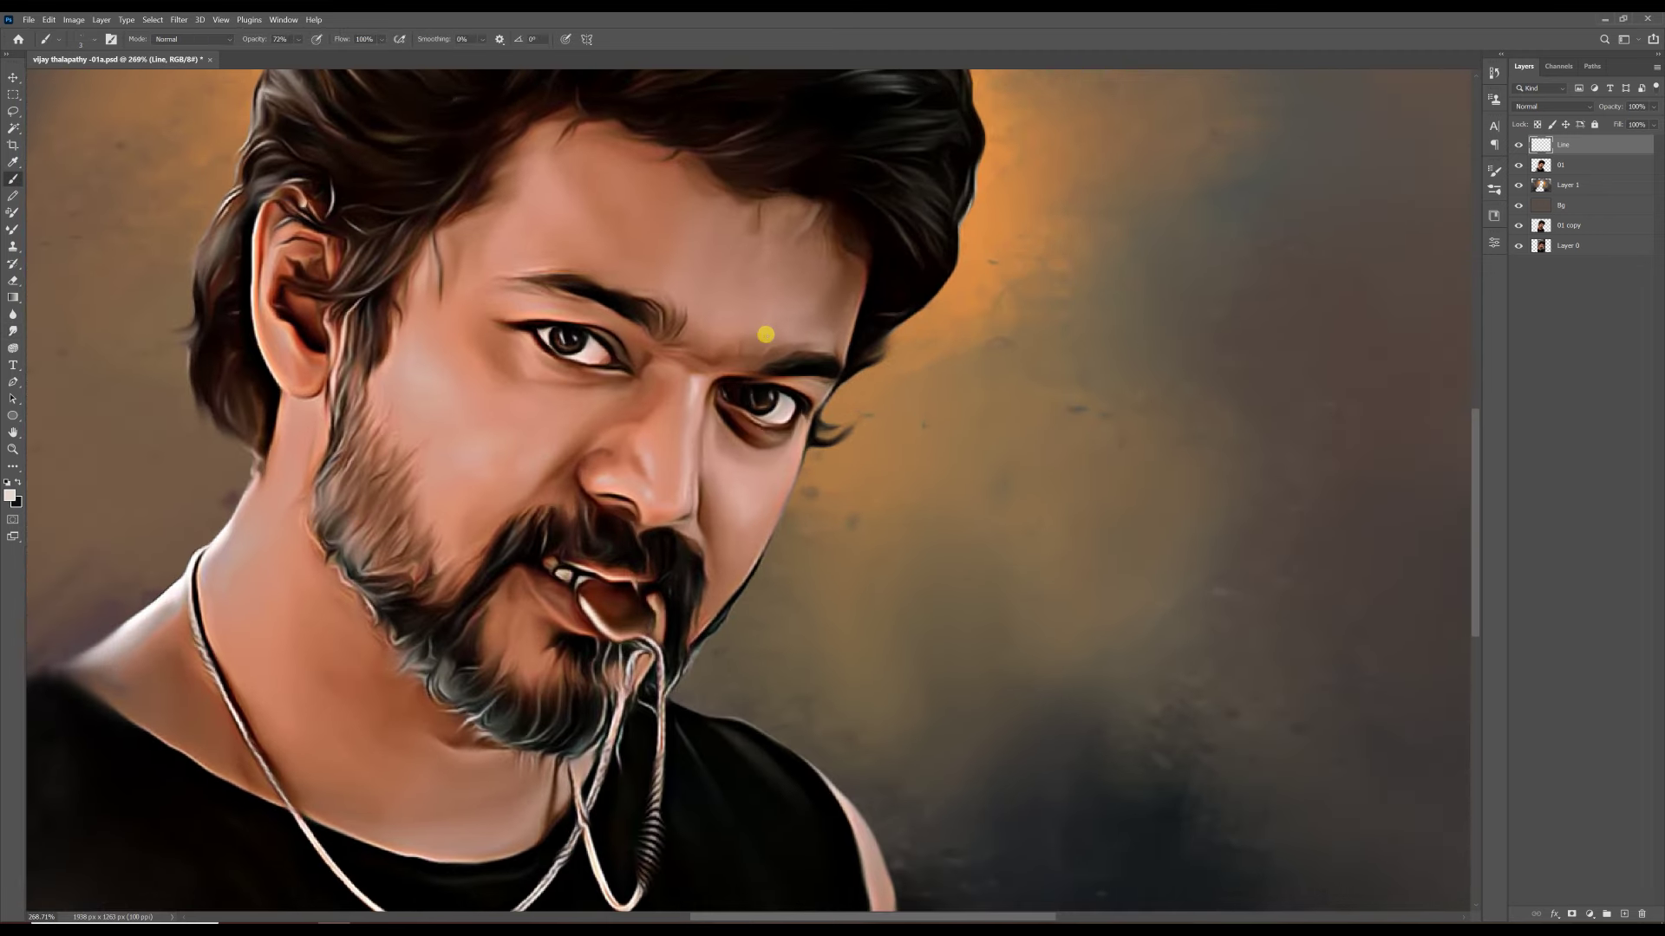
{"action": "key", "text": "r"}
{"action": "left_click_drag", "start_coordinate": [528, 258], "coordinate": [555, 161]}
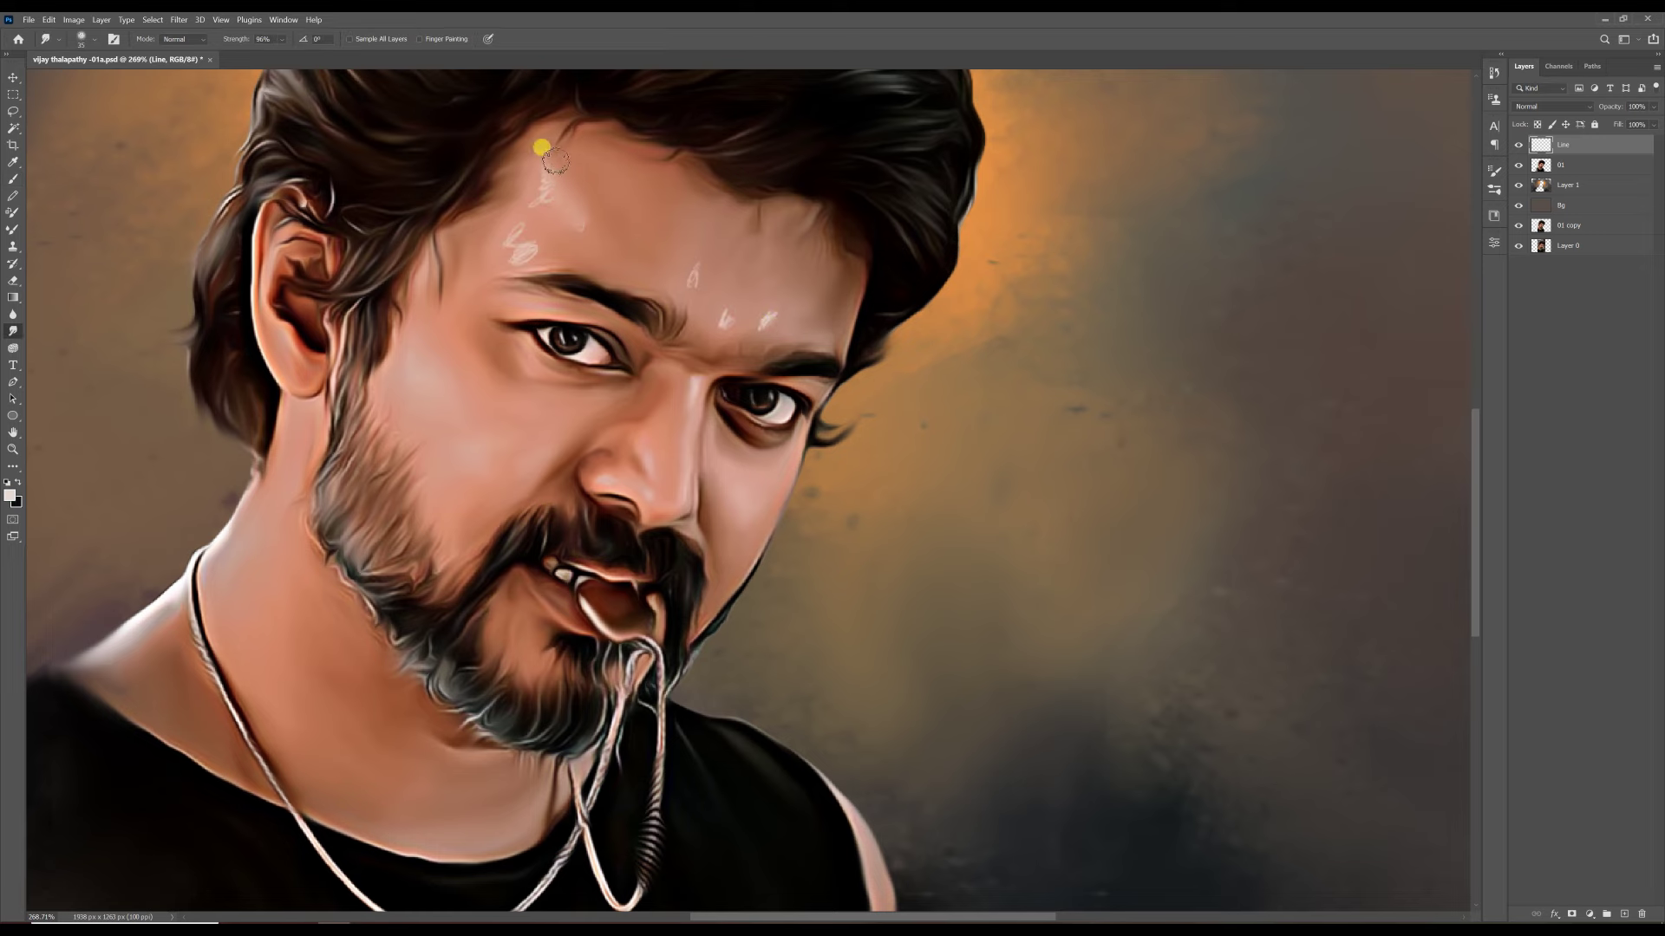
{"action": "scroll", "coordinate": [790, 300], "scroll_direction": "down", "scroll_amount": 3}
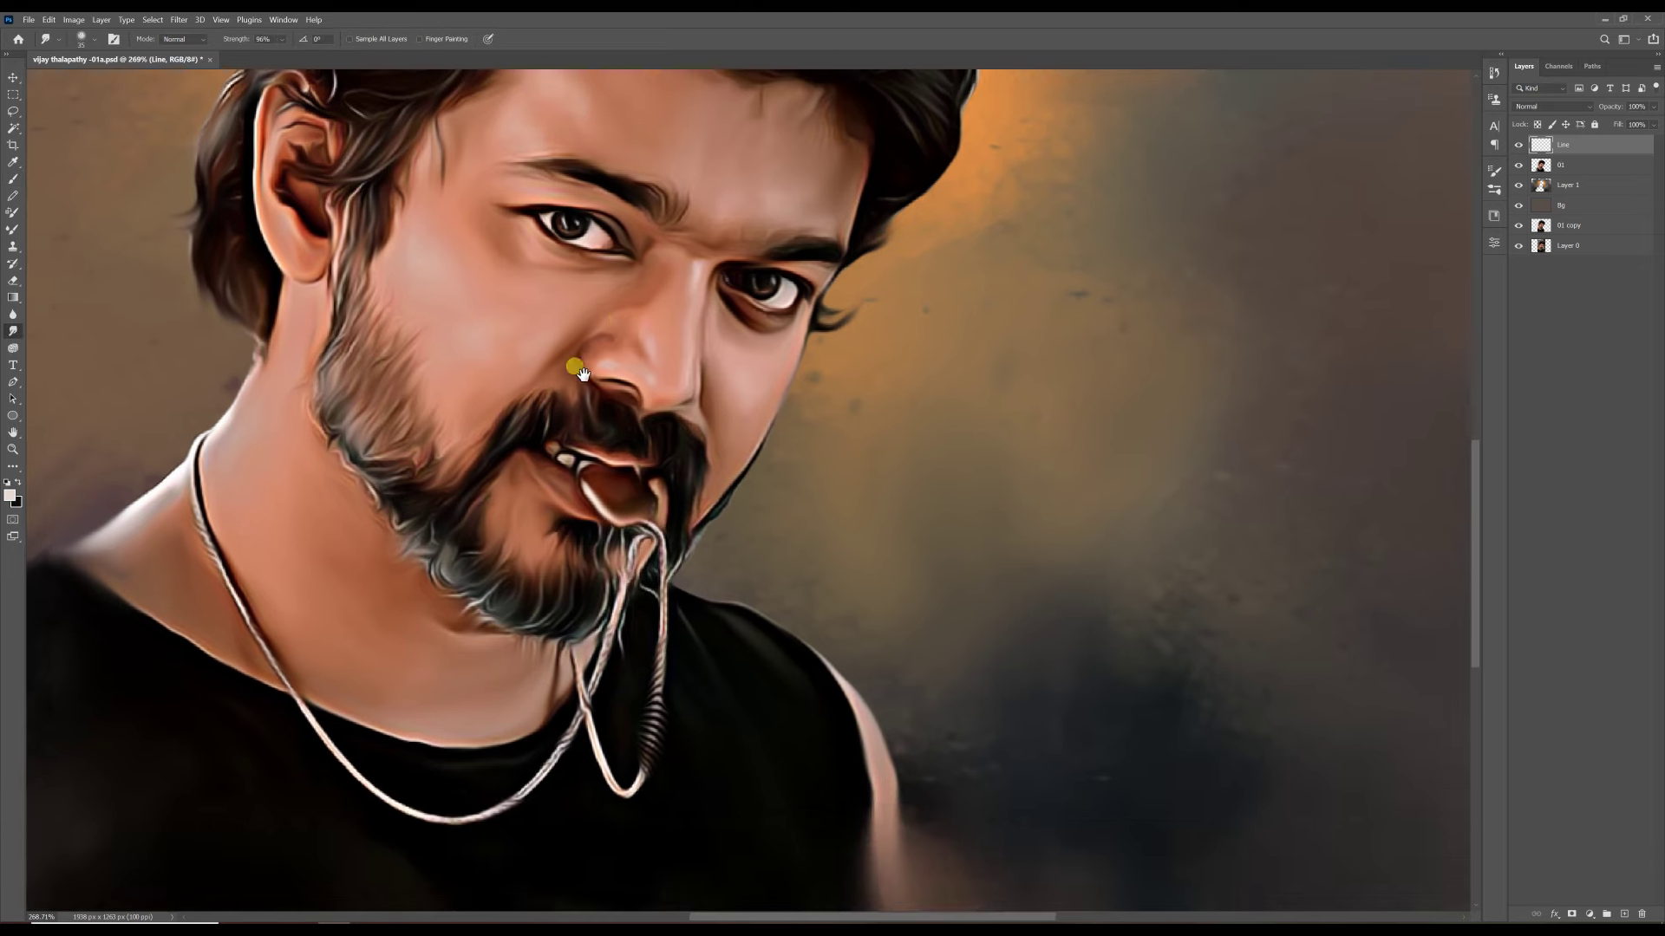
{"action": "scroll", "coordinate": [736, 260], "scroll_direction": "down", "scroll_amount": 3}
{"action": "scroll", "coordinate": [693, 226], "scroll_direction": "up", "scroll_amount": 2}
{"action": "scroll", "coordinate": [685, 219], "scroll_direction": "down", "scroll_amount": 1}
{"action": "scroll", "coordinate": [659, 208], "scroll_direction": "up", "scroll_amount": 3}
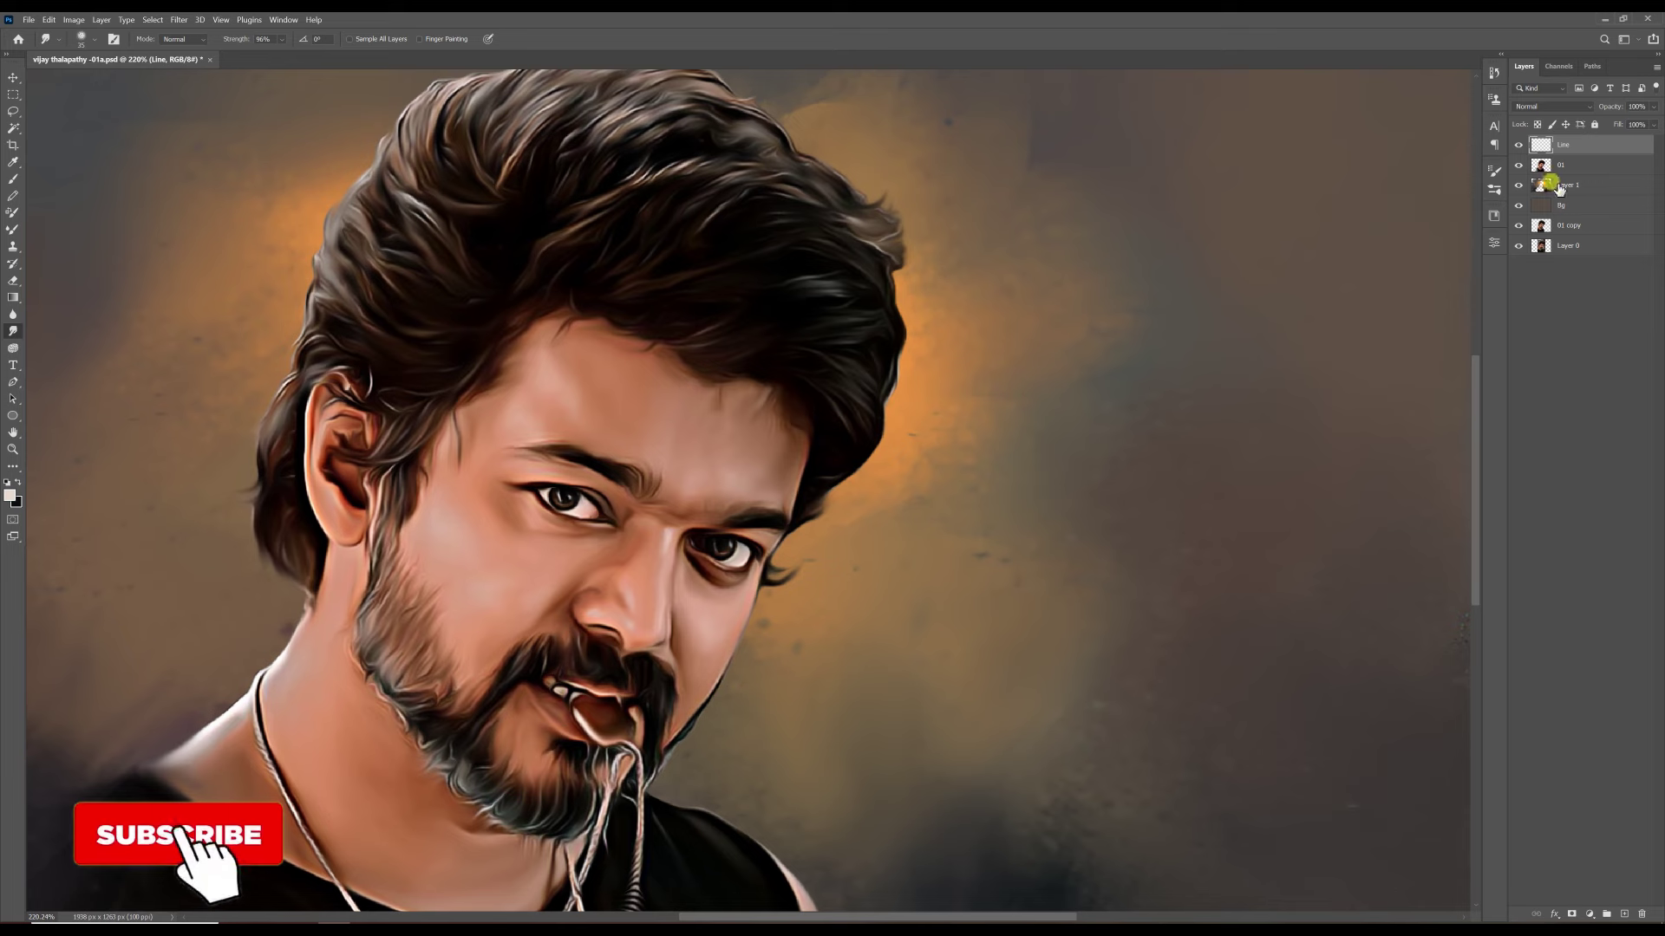
- Blend the paint along the face's left edge, then add a new layer above Line
{"action": "key", "text": "alt+bracketleft"}
{"action": "left_click_drag", "start_coordinate": [364, 373], "coordinate": [444, 702]}
{"action": "scroll", "coordinate": [844, 340], "scroll_direction": "up", "scroll_amount": 3}
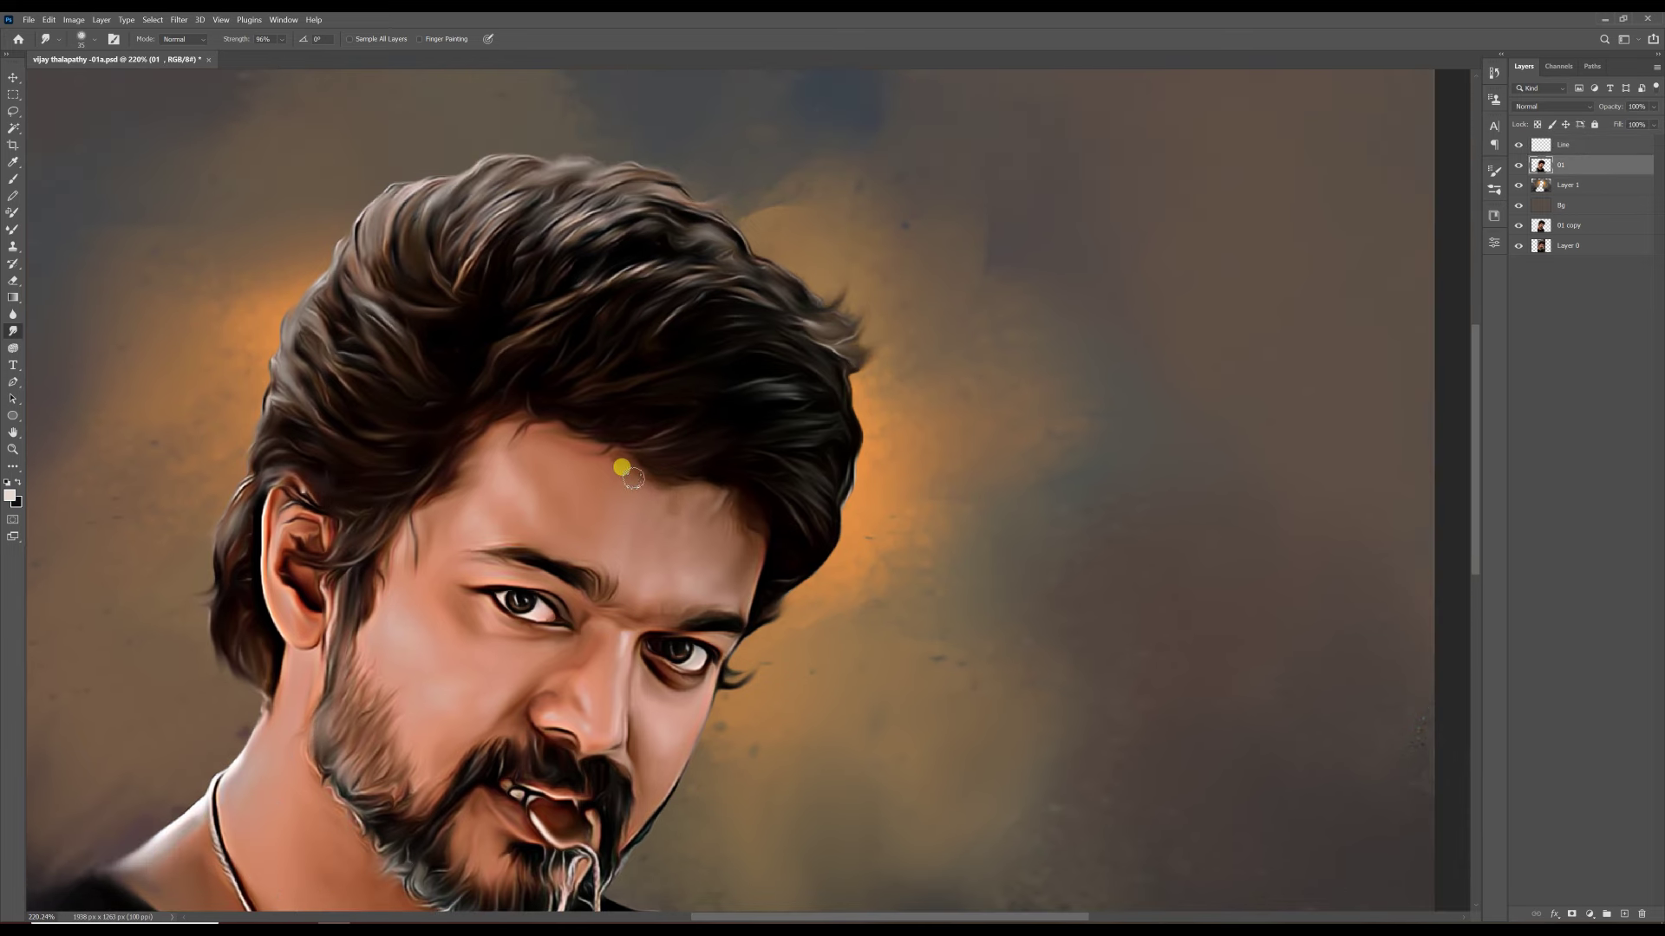
{"action": "scroll", "coordinate": [793, 566], "scroll_direction": "down", "scroll_amount": 3}
{"action": "scroll", "coordinate": [648, 696], "scroll_direction": "down", "scroll_amount": 3}
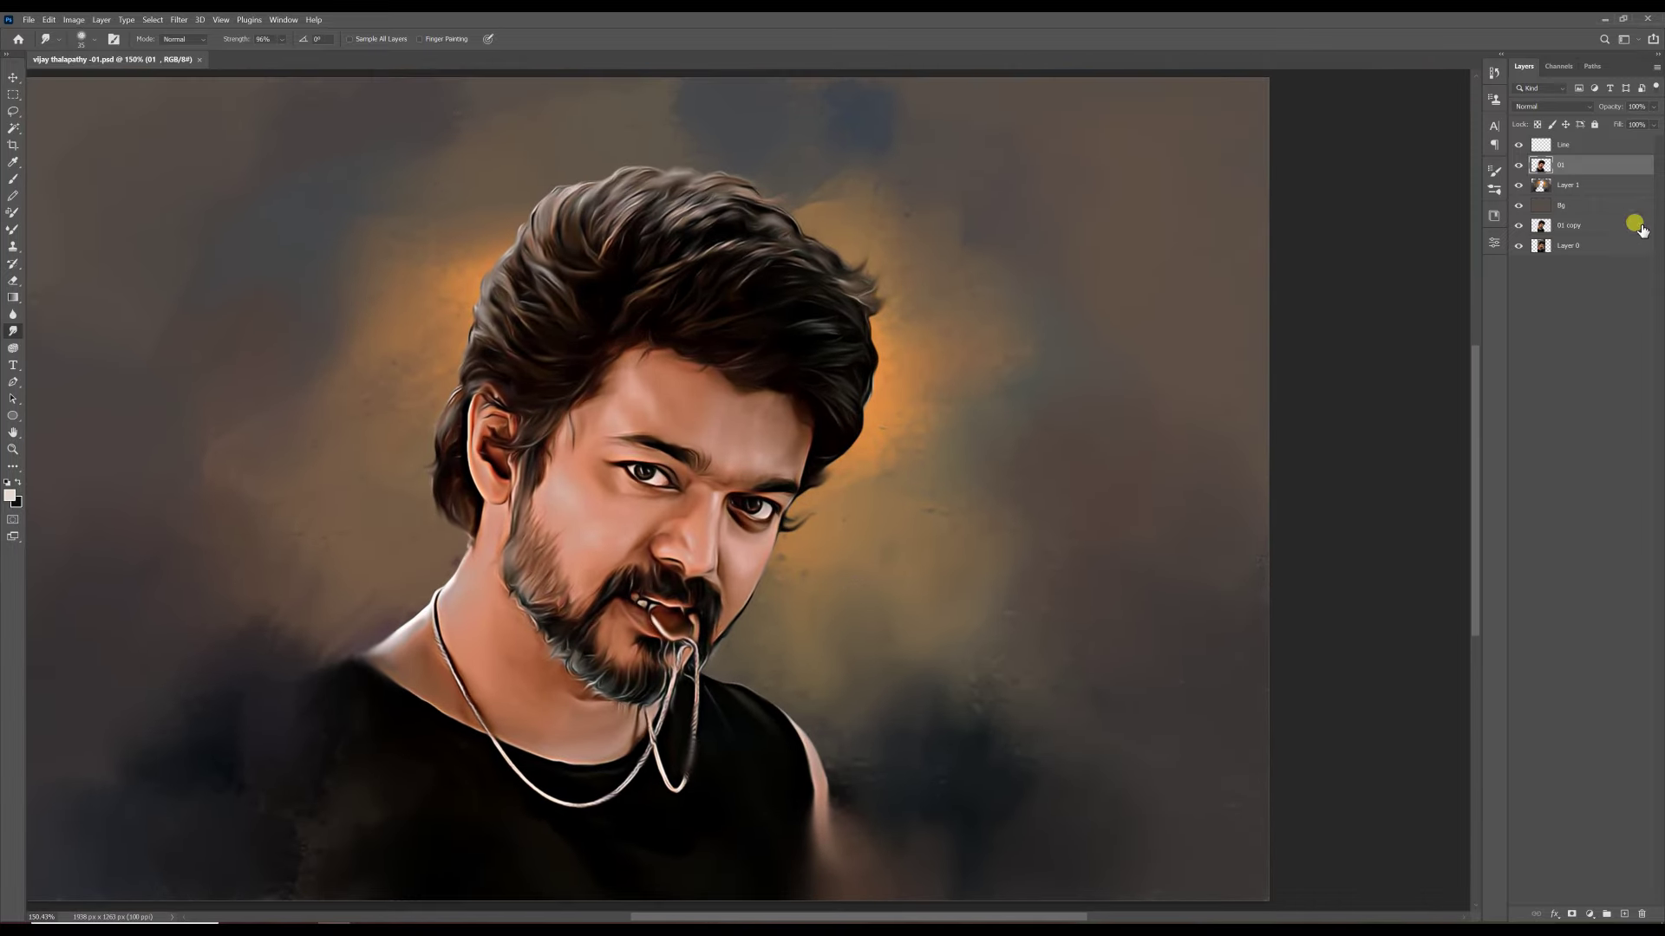
{"action": "left_click", "coordinate": [1565, 145]}
{"action": "key", "text": "ctrl+shift+alt+n"}
- Name the new layer Color 01, set it to Color blend, and limit painting to the figure
{"action": "type", "text": "1"}
{"action": "key", "text": "Return"}
{"action": "key", "text": "b"}
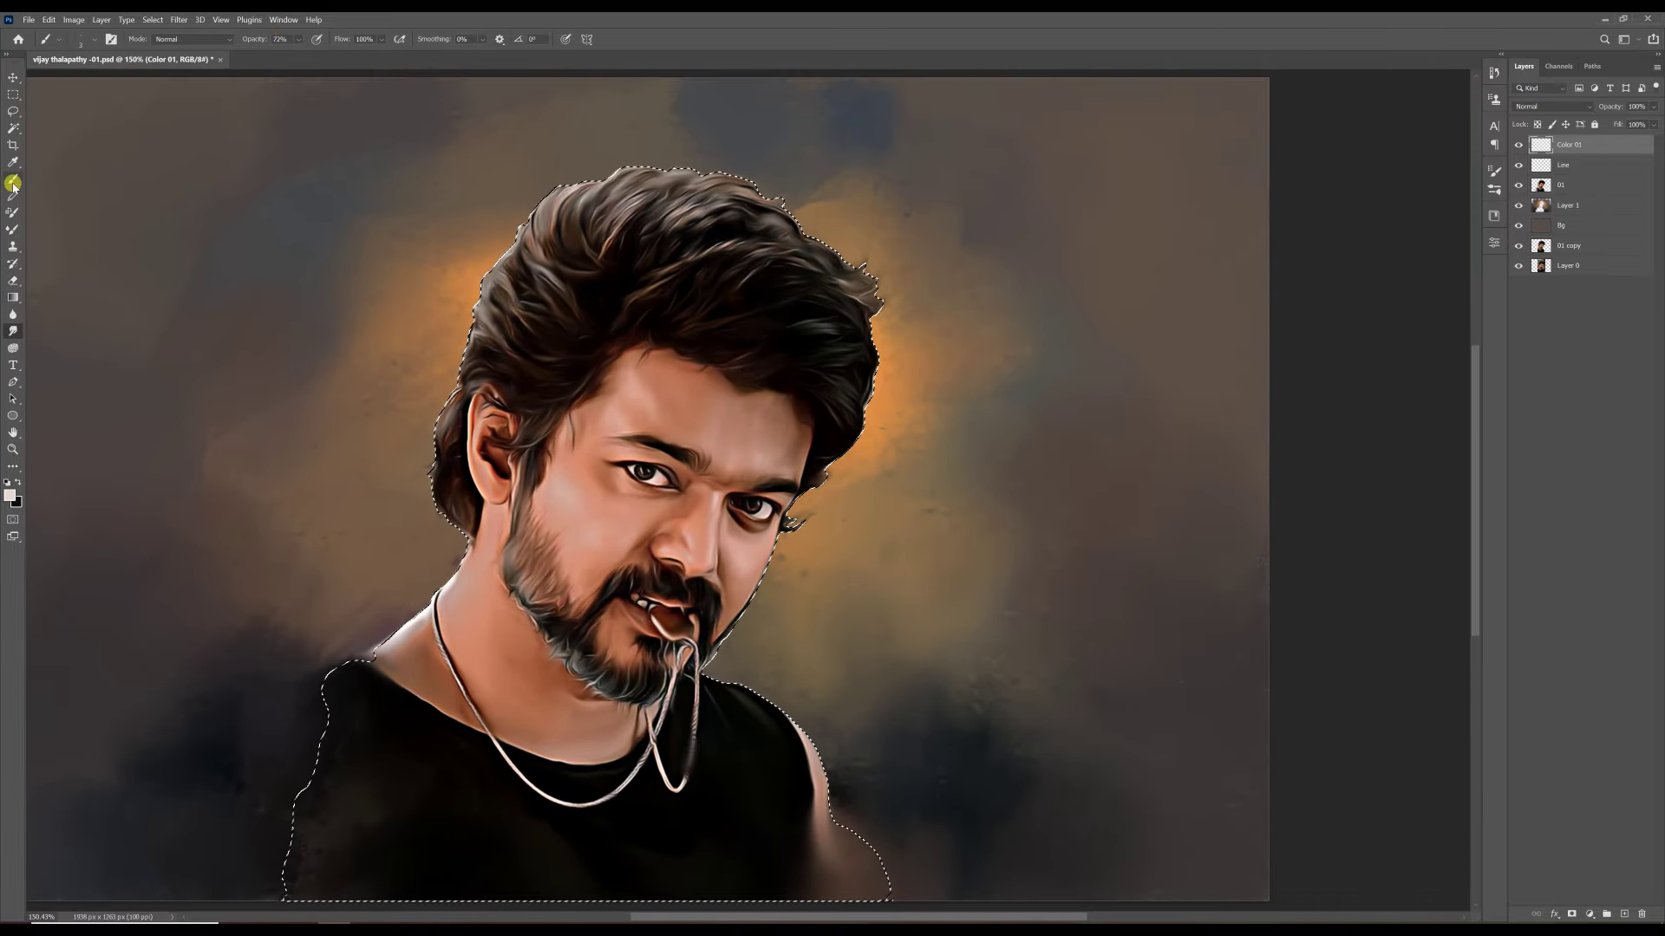
{"action": "left_click", "coordinate": [10, 495]}
{"action": "left_click", "coordinate": [1552, 106]}
{"action": "left_click", "coordinate": [1519, 417]}
- Brush pink blush onto both cheeks, the chin area and the neck
{"action": "left_click_drag", "start_coordinate": [624, 521], "coordinate": [567, 534]}
{"action": "left_click_drag", "start_coordinate": [724, 542], "coordinate": [758, 559]}
{"action": "left_click_drag", "start_coordinate": [481, 635], "coordinate": [486, 607]}
{"action": "left_click_drag", "start_coordinate": [639, 387], "coordinate": [651, 408]}
{"action": "key", "text": "bracketleft"}
{"action": "key", "text": "bracketleft"}
{"action": "key", "text": "bracketleft"}
{"action": "left_click_drag", "start_coordinate": [770, 514], "coordinate": [745, 533]}
- On the Line layer, sample dark and reddish tones from around the mouth
{"action": "left_click", "coordinate": [5, 312]}
{"action": "scroll", "coordinate": [688, 383], "scroll_direction": "up", "scroll_amount": 2}
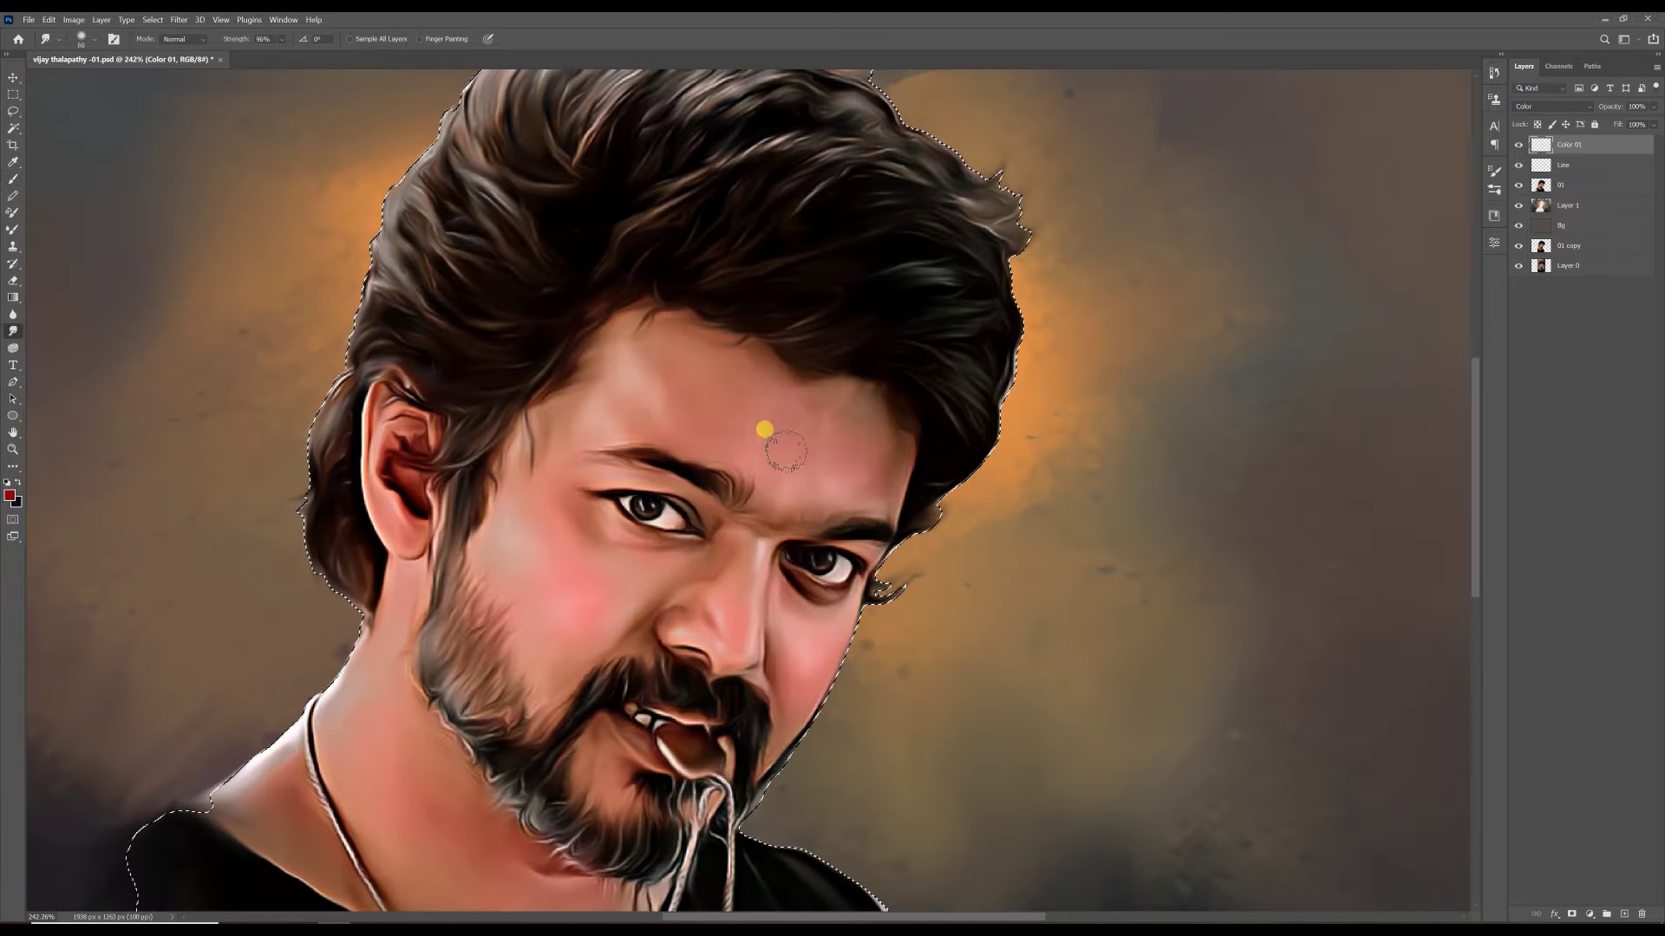
{"action": "scroll", "coordinate": [785, 438], "scroll_direction": "up", "scroll_amount": 2}
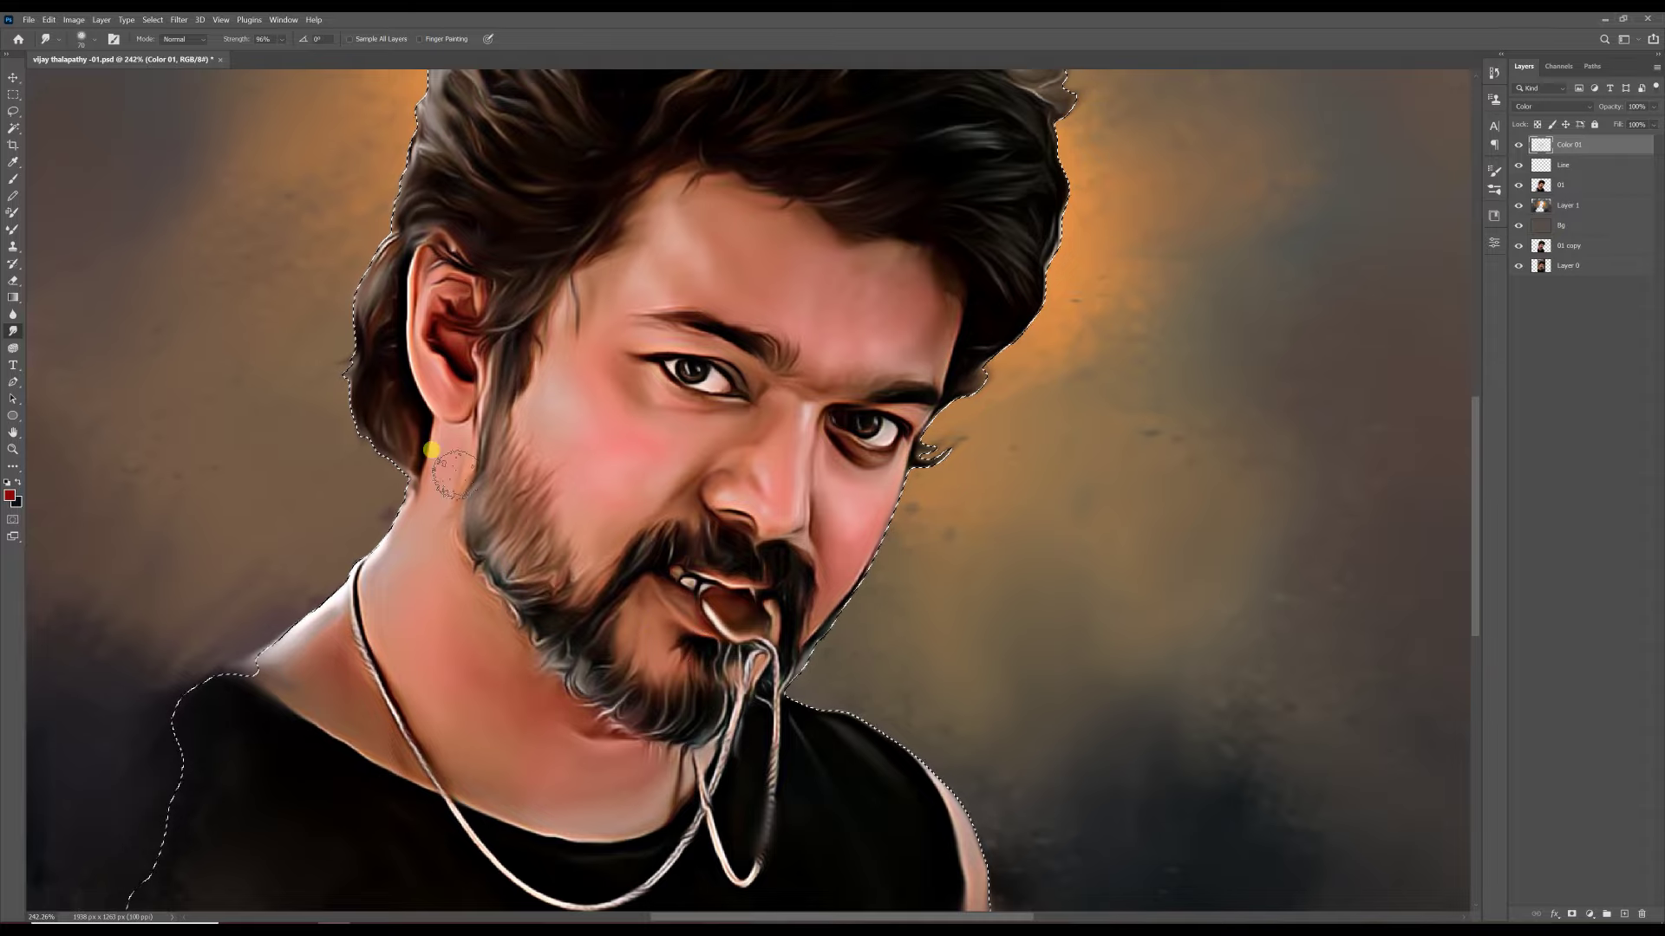
{"action": "scroll", "coordinate": [879, 621], "scroll_direction": "up", "scroll_amount": 3}
{"action": "key", "text": "alt+bracketleft"}
{"action": "key", "text": "b"}
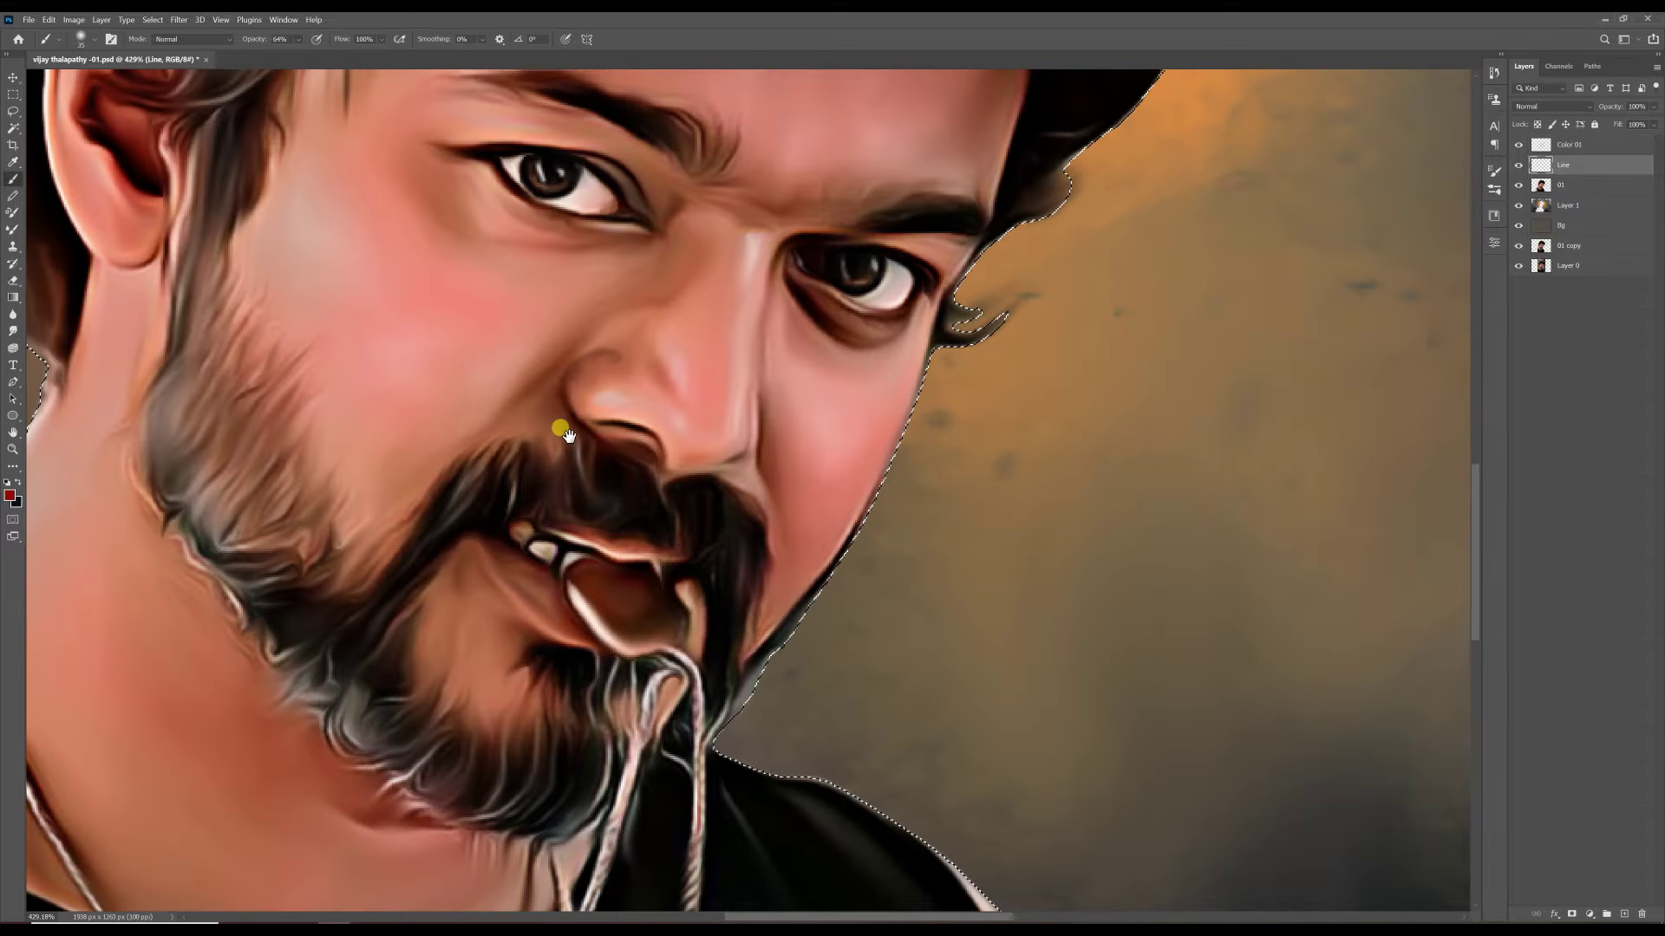
{"action": "scroll", "coordinate": [607, 390], "scroll_direction": "up", "scroll_amount": 3}
{"action": "left_click", "coordinate": [596, 403], "text": "alt"}
{"action": "scroll", "coordinate": [596, 403], "scroll_direction": "down", "scroll_amount": 2}
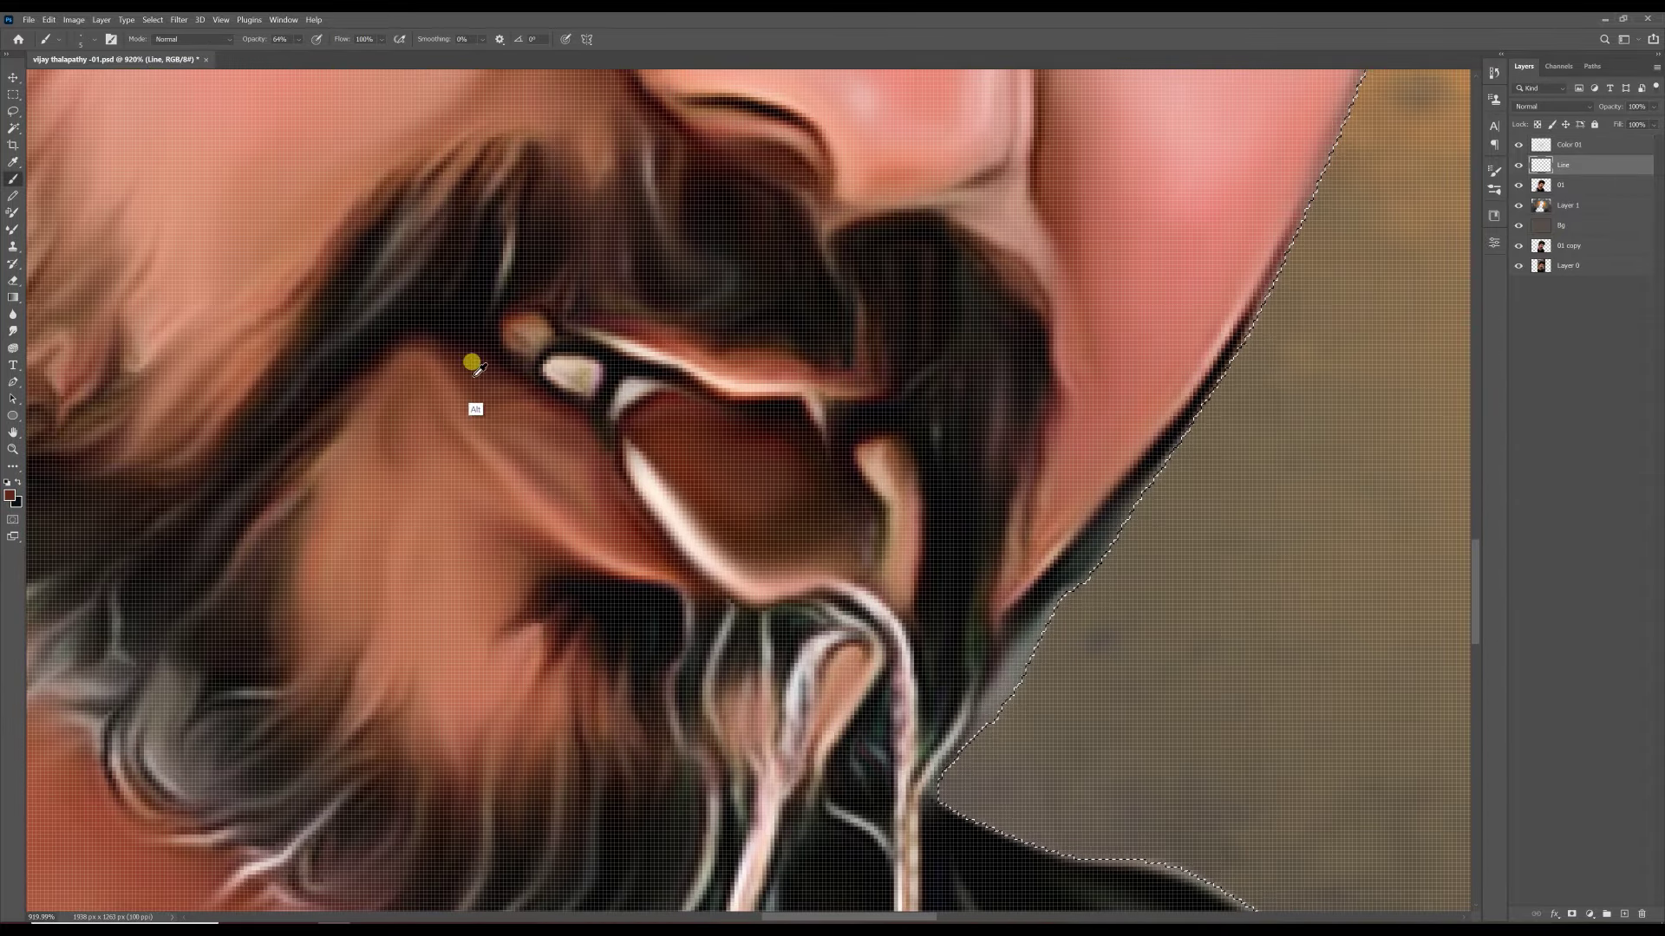
{"action": "scroll", "coordinate": [792, 464], "scroll_direction": "down", "scroll_amount": 2}
{"action": "left_click", "coordinate": [691, 442], "text": "alt"}
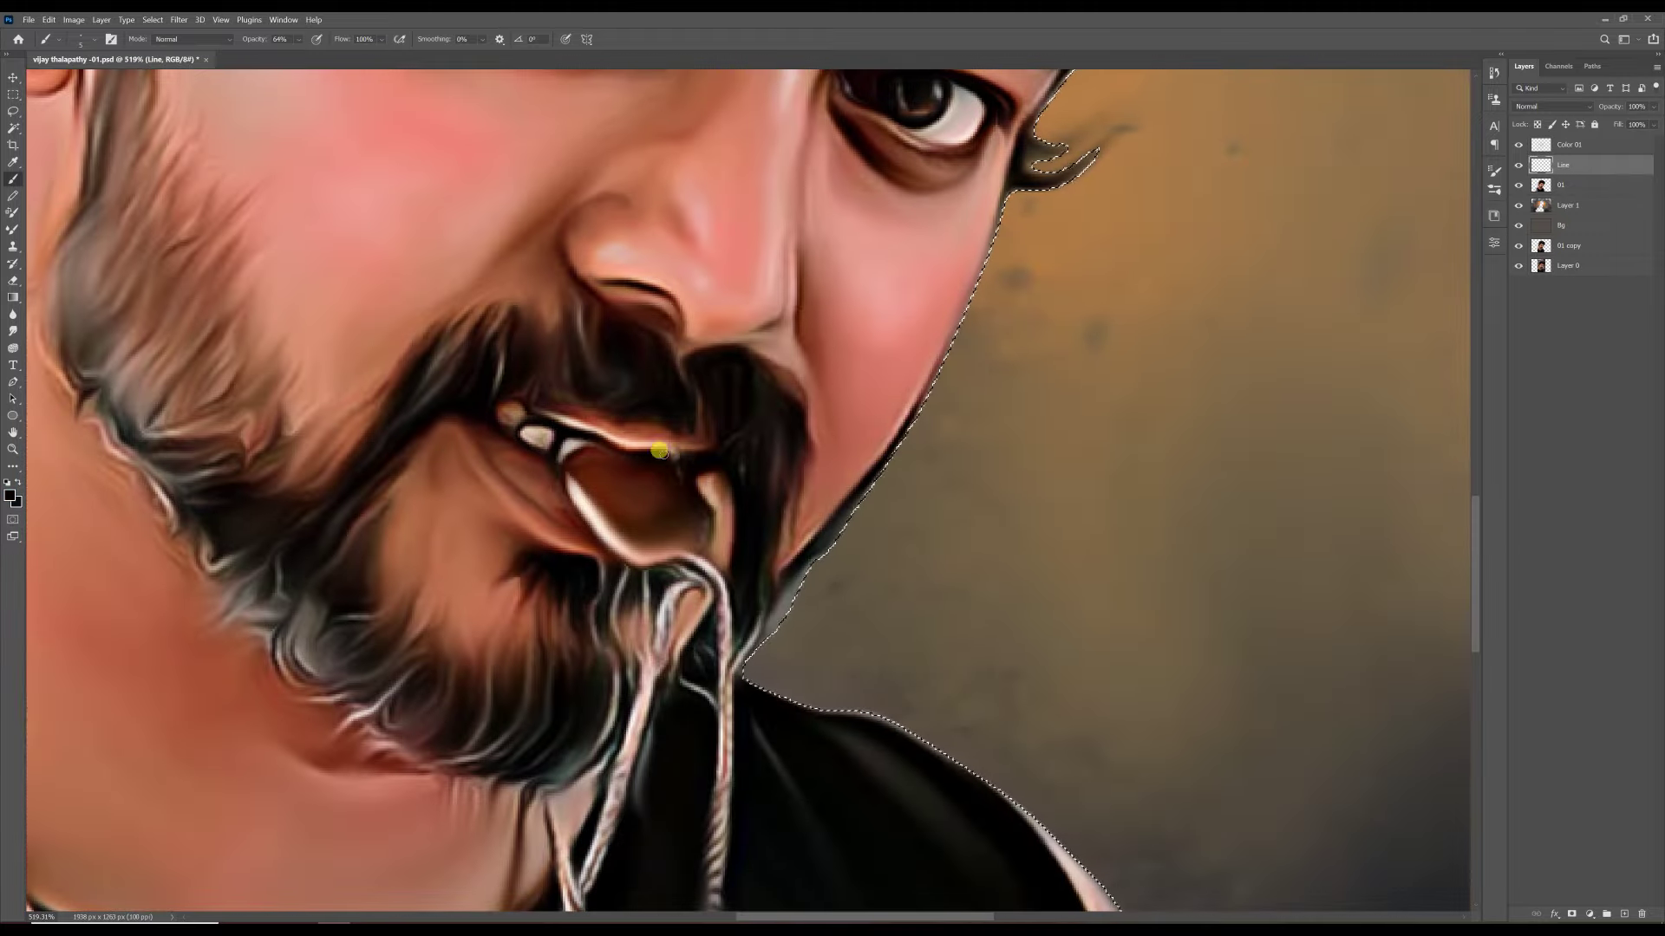
- Group the painting layers from Color 01 down to Bg into Group 1
{"action": "left_click", "coordinate": [1561, 226], "text": "shift"}
{"action": "key", "text": "ctrl+g"}
{"action": "left_click", "coordinate": [1519, 143]}
{"action": "left_click", "coordinate": [1520, 143]}
{"action": "left_click", "coordinate": [1520, 143]}
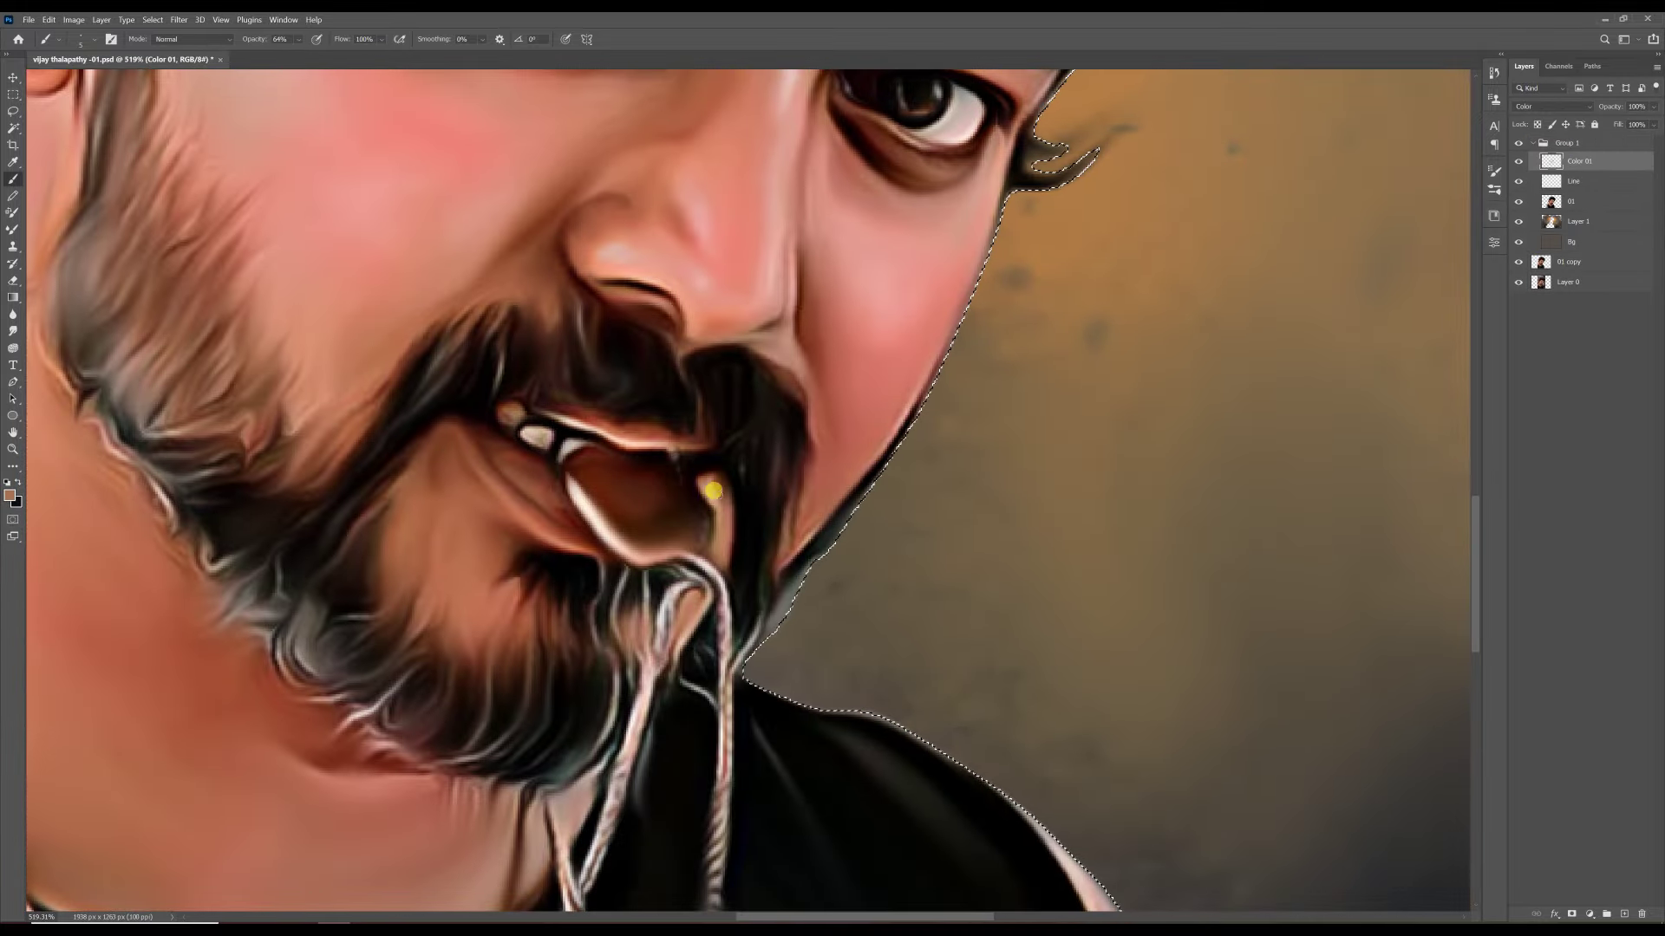
- Sample brown and light orange tones and paint a light rim along the lower mouth
{"action": "key", "text": "alt+bracketleft"}
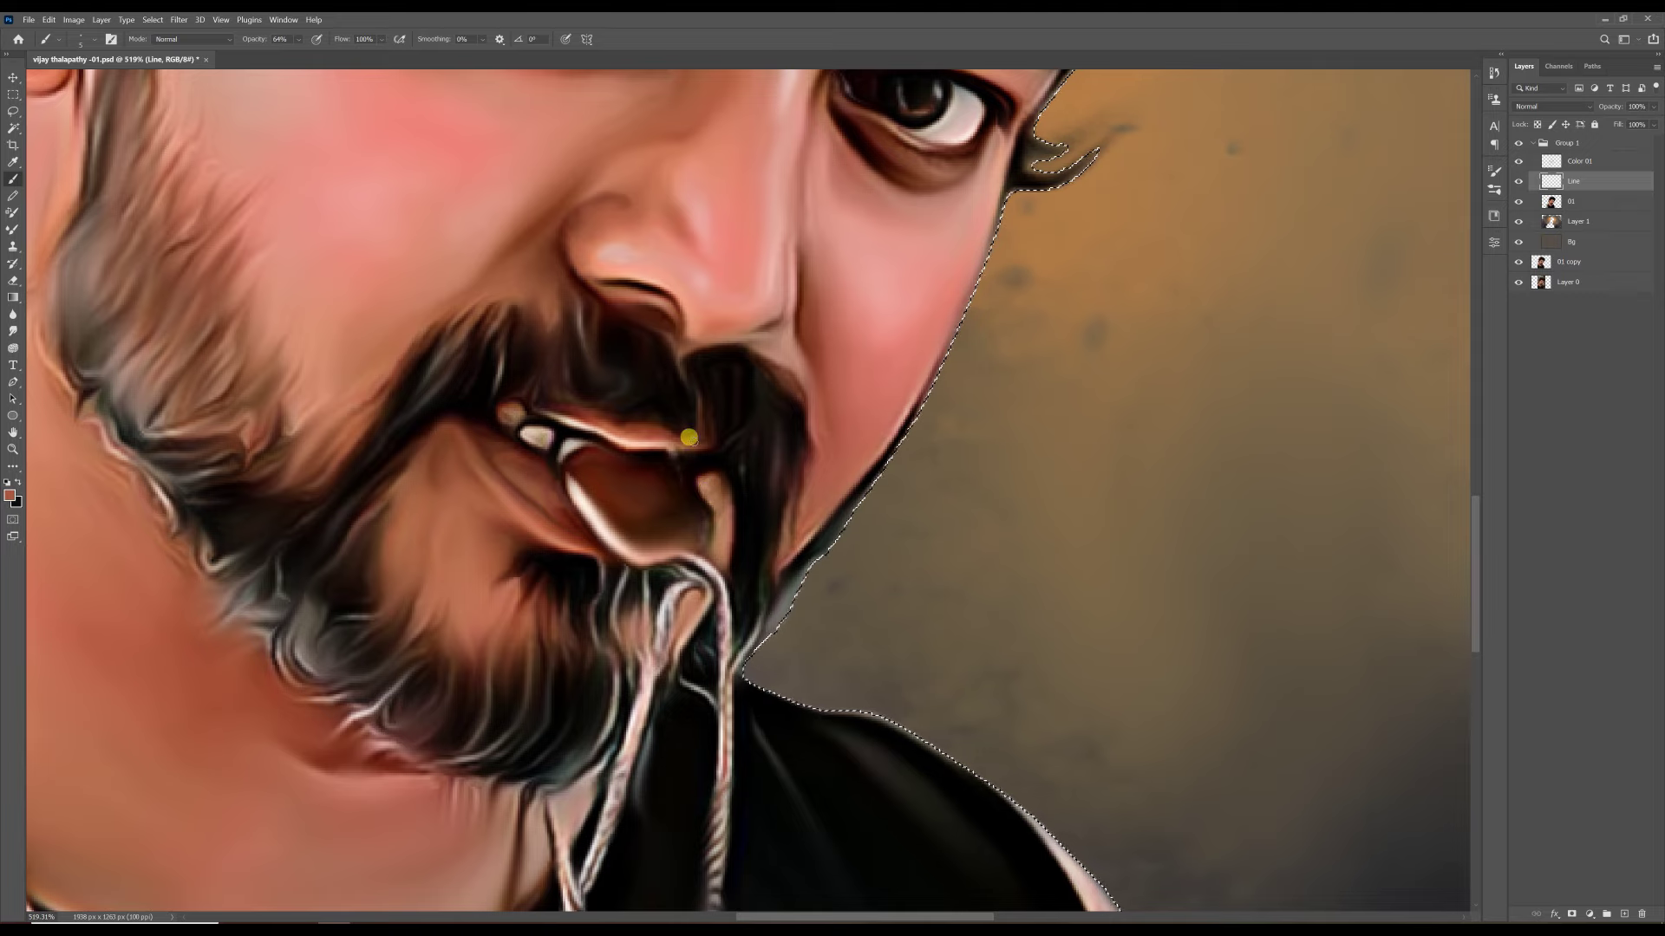
{"action": "scroll", "coordinate": [639, 500], "scroll_direction": "down", "scroll_amount": 1}
{"action": "left_click", "coordinate": [639, 500], "text": "alt"}
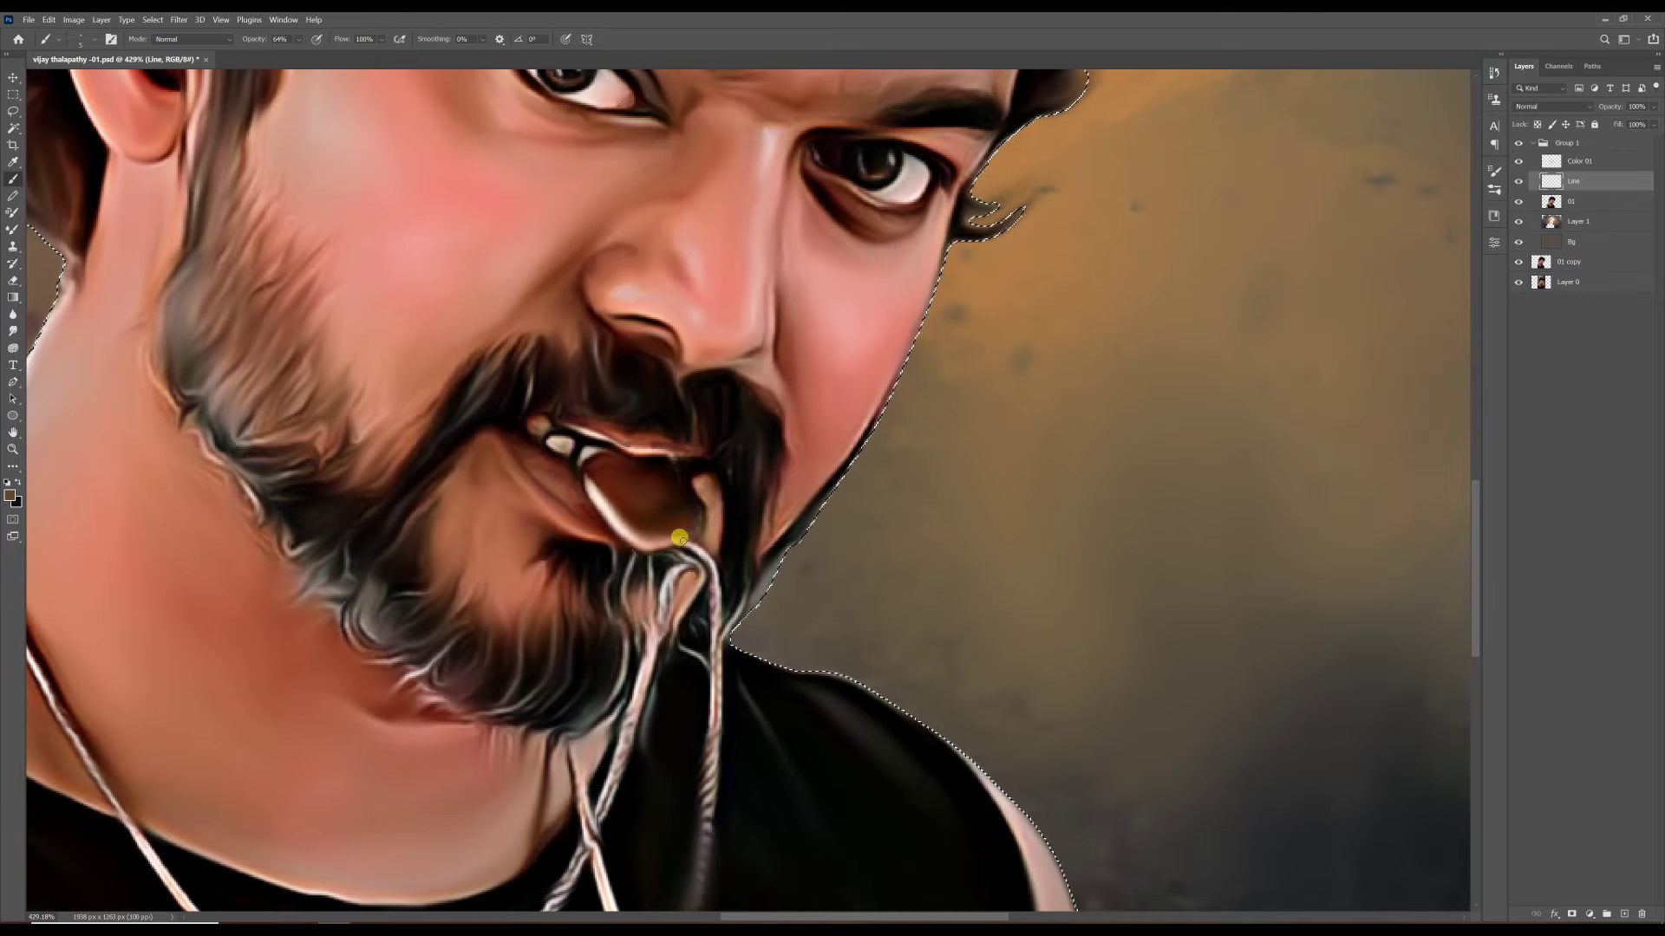
{"action": "left_click", "coordinate": [674, 475], "text": "alt"}
{"action": "left_click_drag", "start_coordinate": [685, 542], "coordinate": [607, 511]}
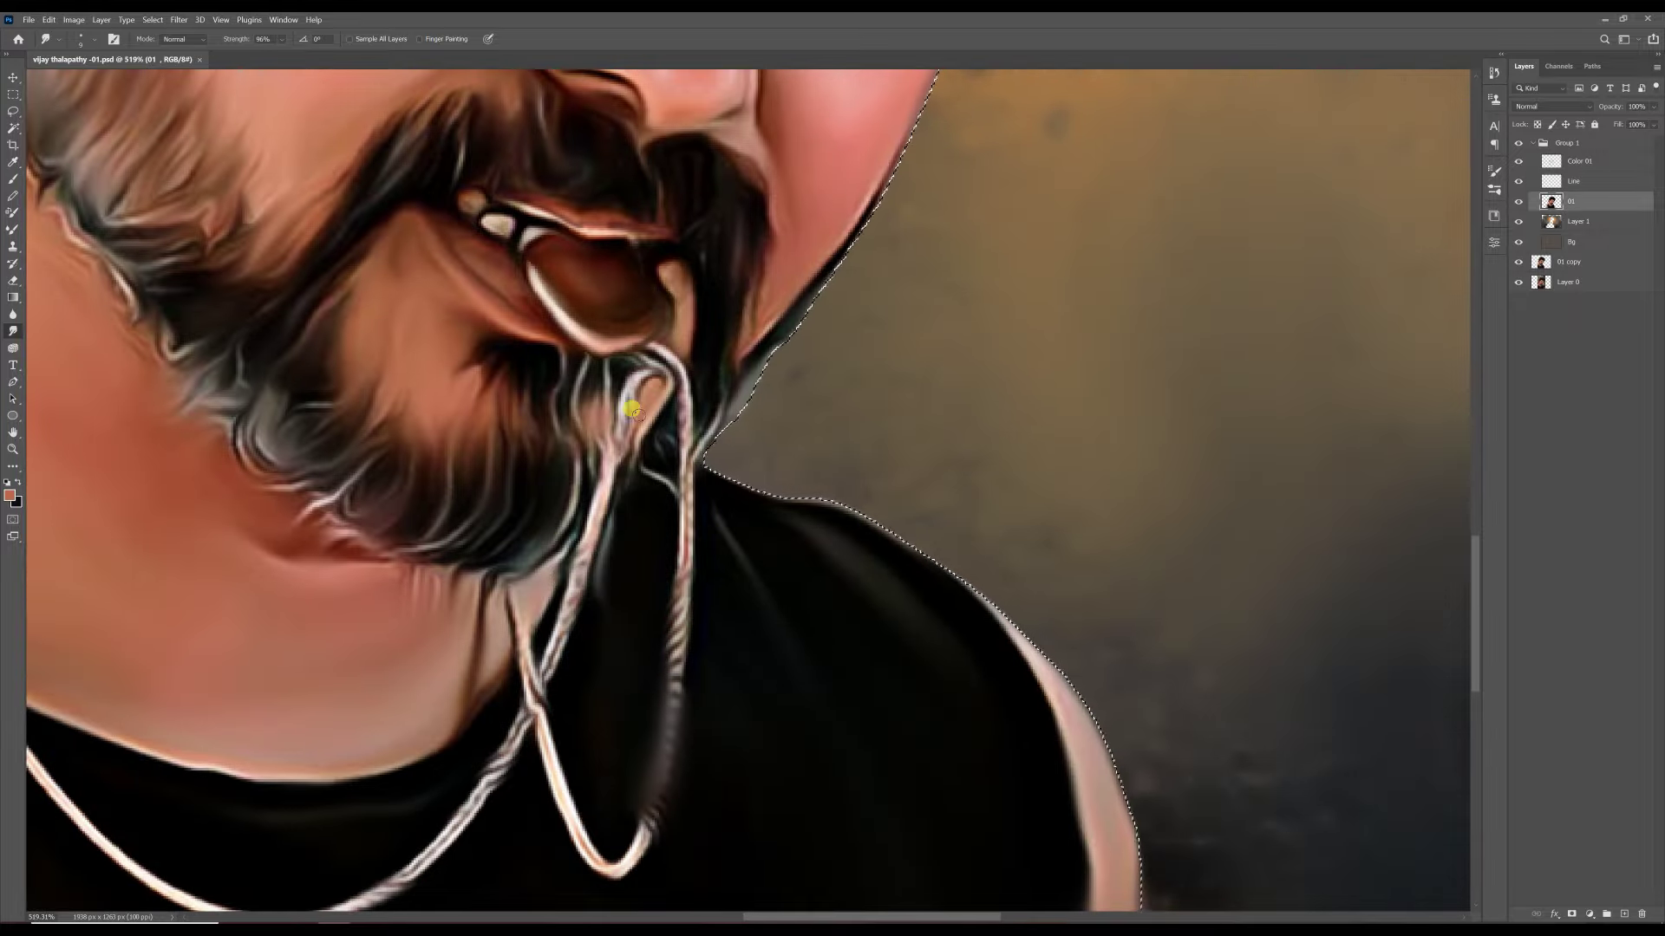
{"action": "scroll", "coordinate": [1084, 233], "scroll_direction": "down", "scroll_amount": 5}
{"action": "scroll", "coordinate": [728, 513], "scroll_direction": "up", "scroll_amount": 3}
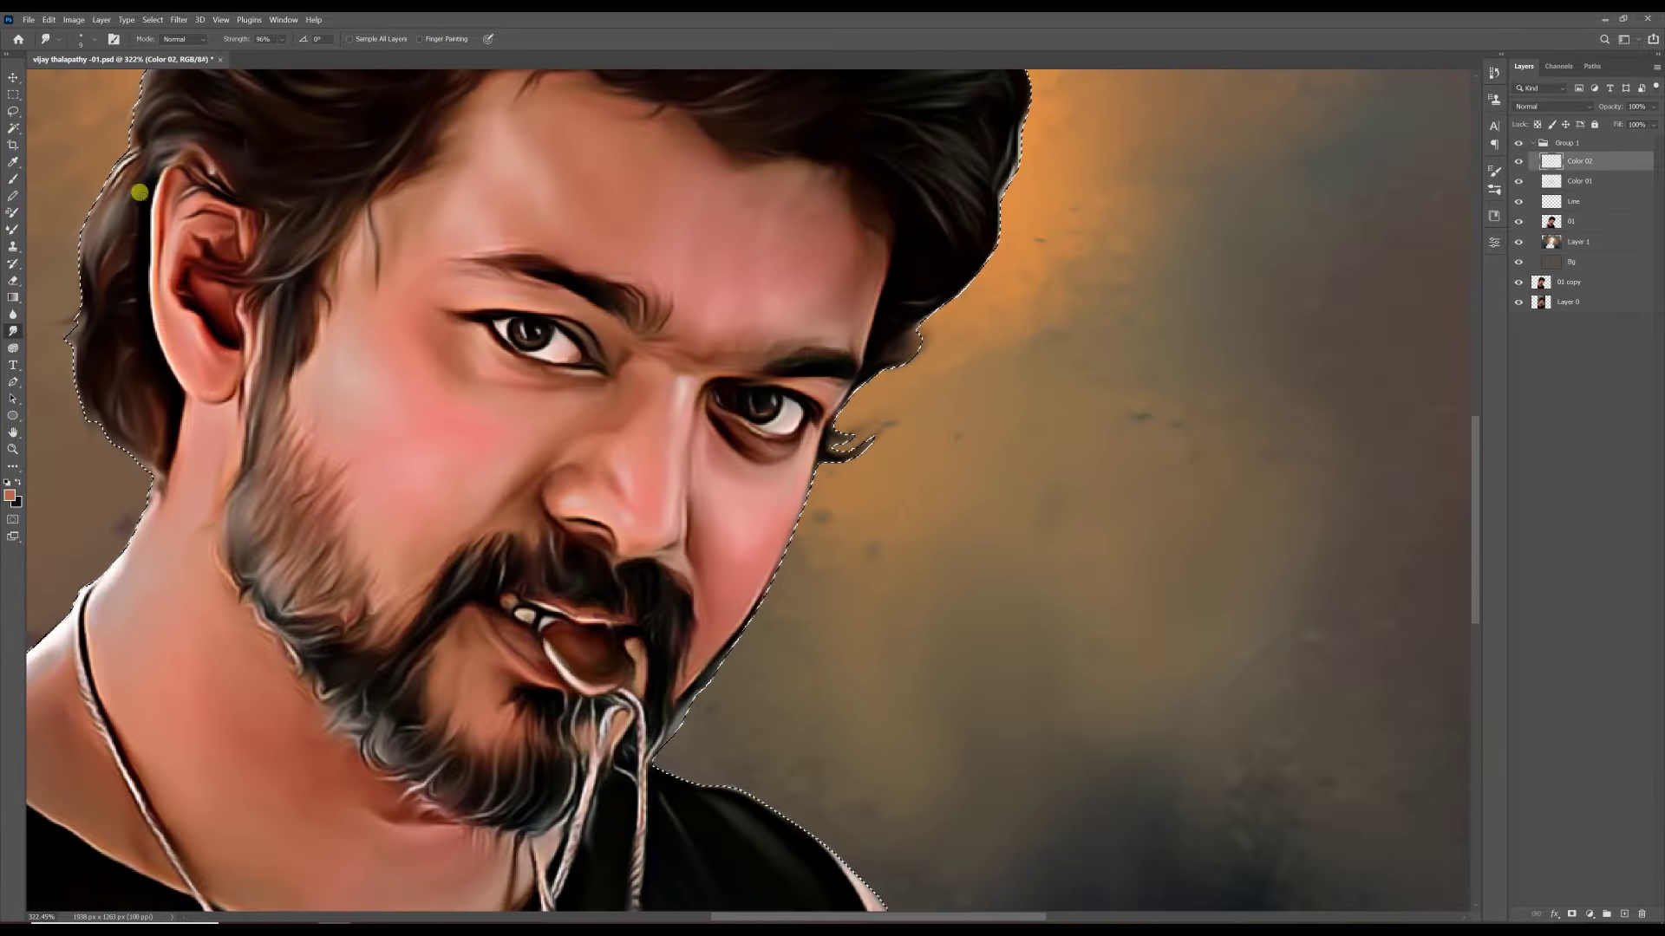
- Change the paint colour to yellow and zoom out to see more of the portrait
{"action": "left_click", "coordinate": [10, 495]}
{"action": "mouse_move", "coordinate": [1105, 670]}
{"action": "left_mouse_down"}
{"action": "mouse_move", "coordinate": [1107, 617]}
{"action": "mouse_move", "coordinate": [1107, 659]}
{"action": "left_mouse_up"}
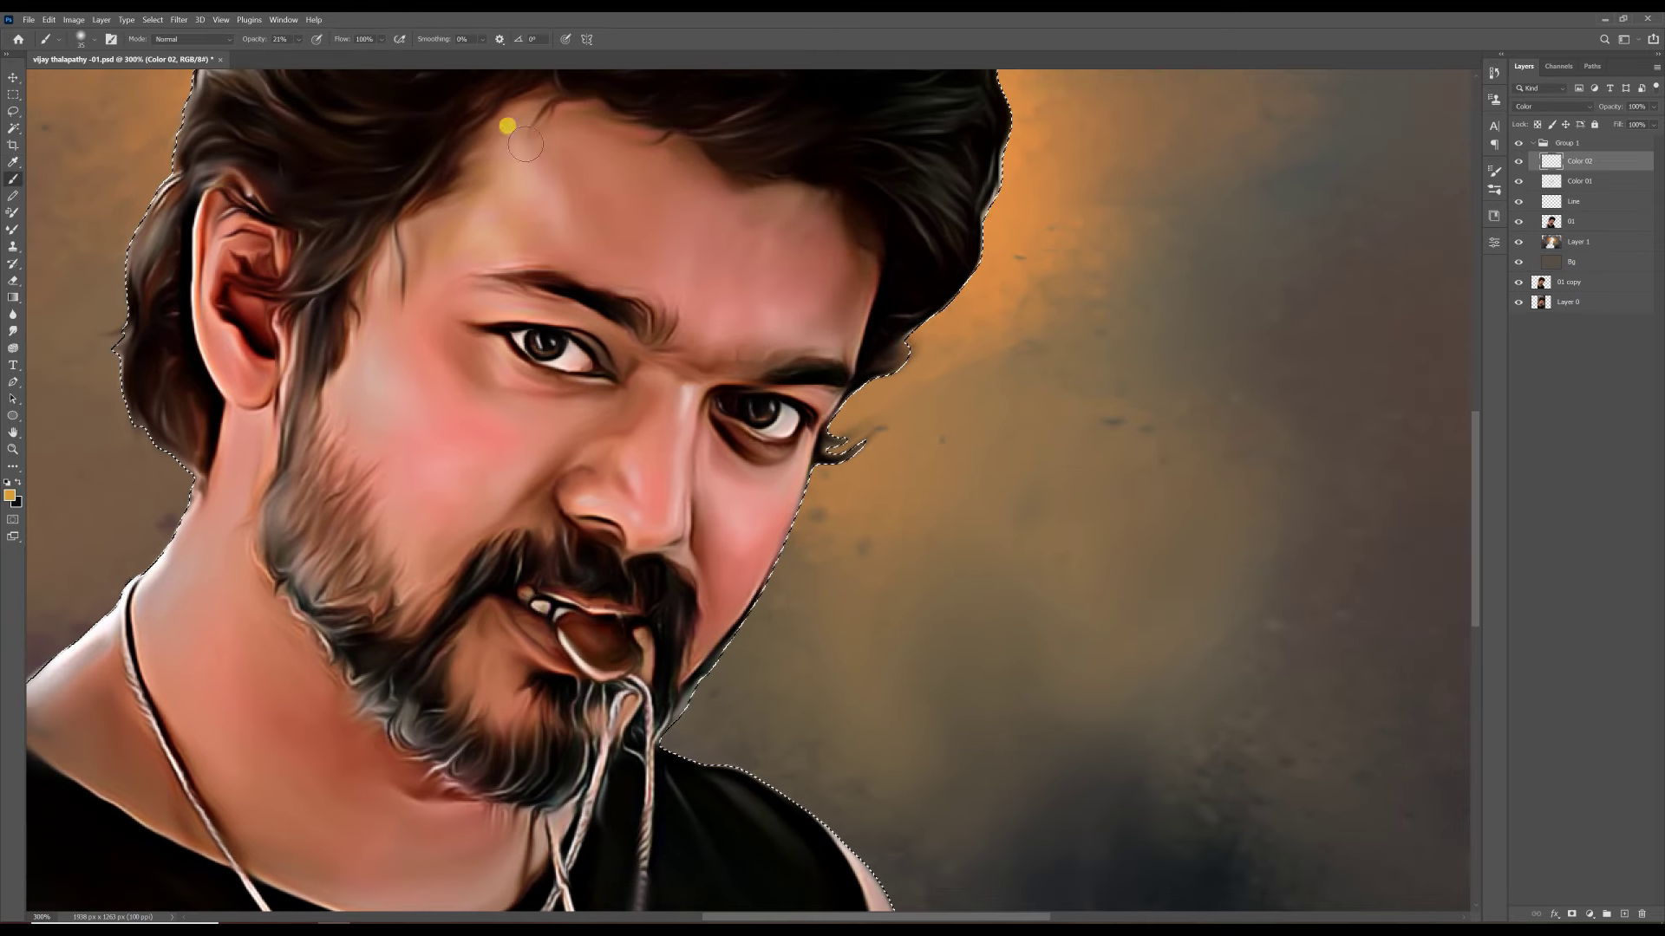
{"action": "key", "text": "ctrl+minus"}
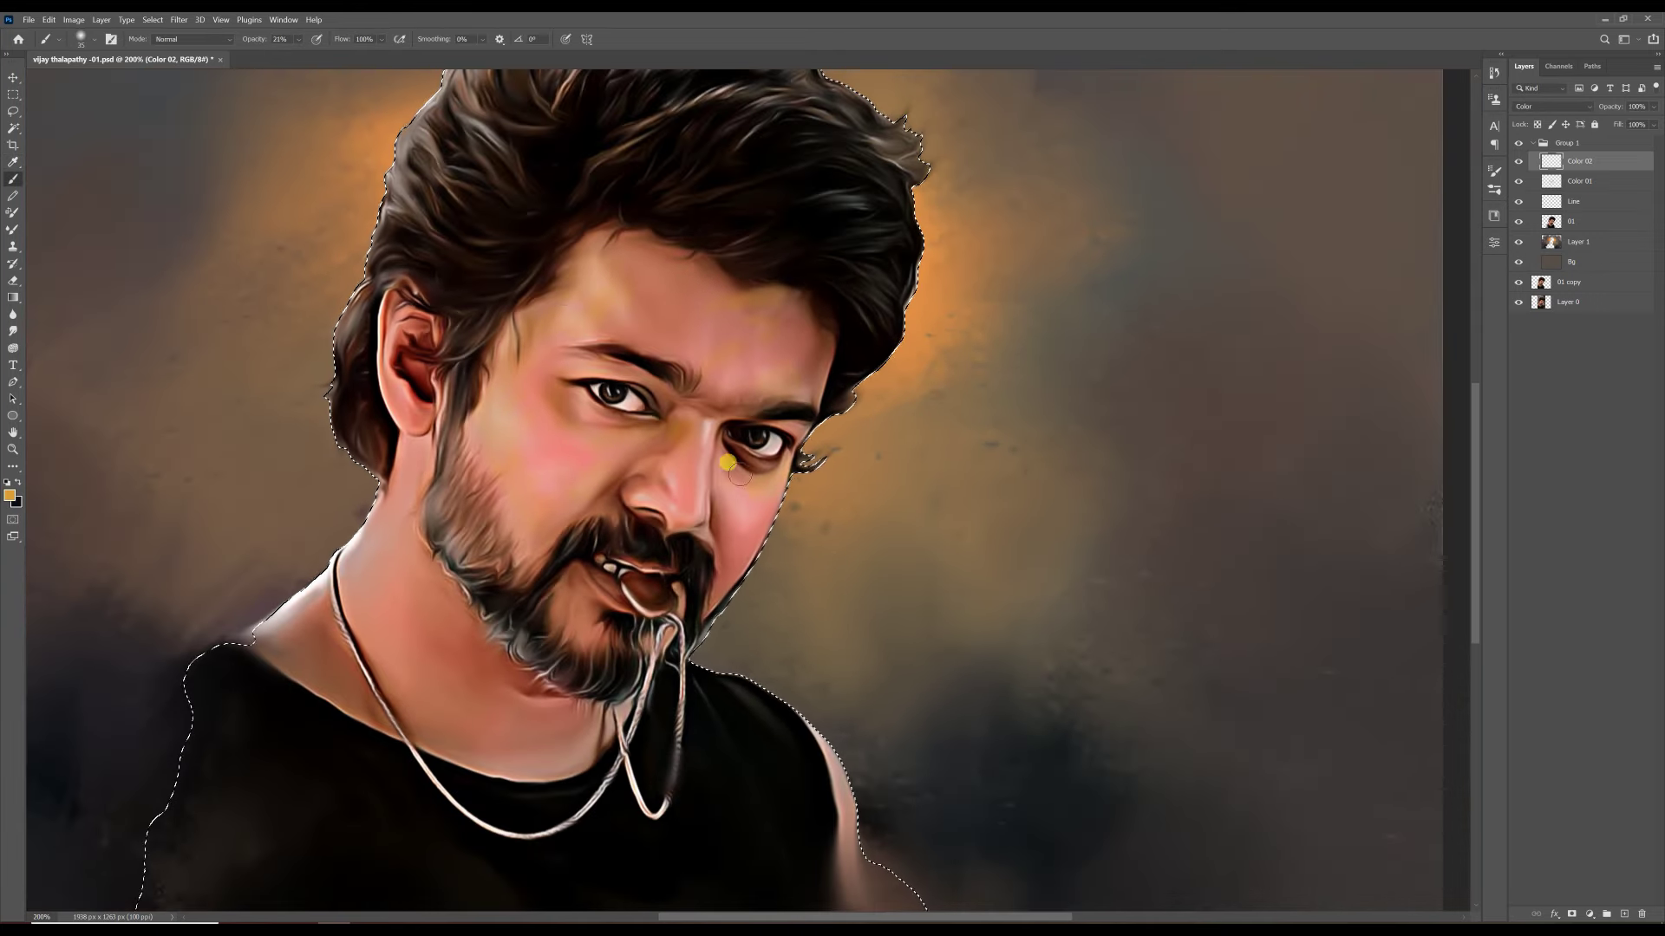
{"action": "left_click", "coordinate": [15, 331]}
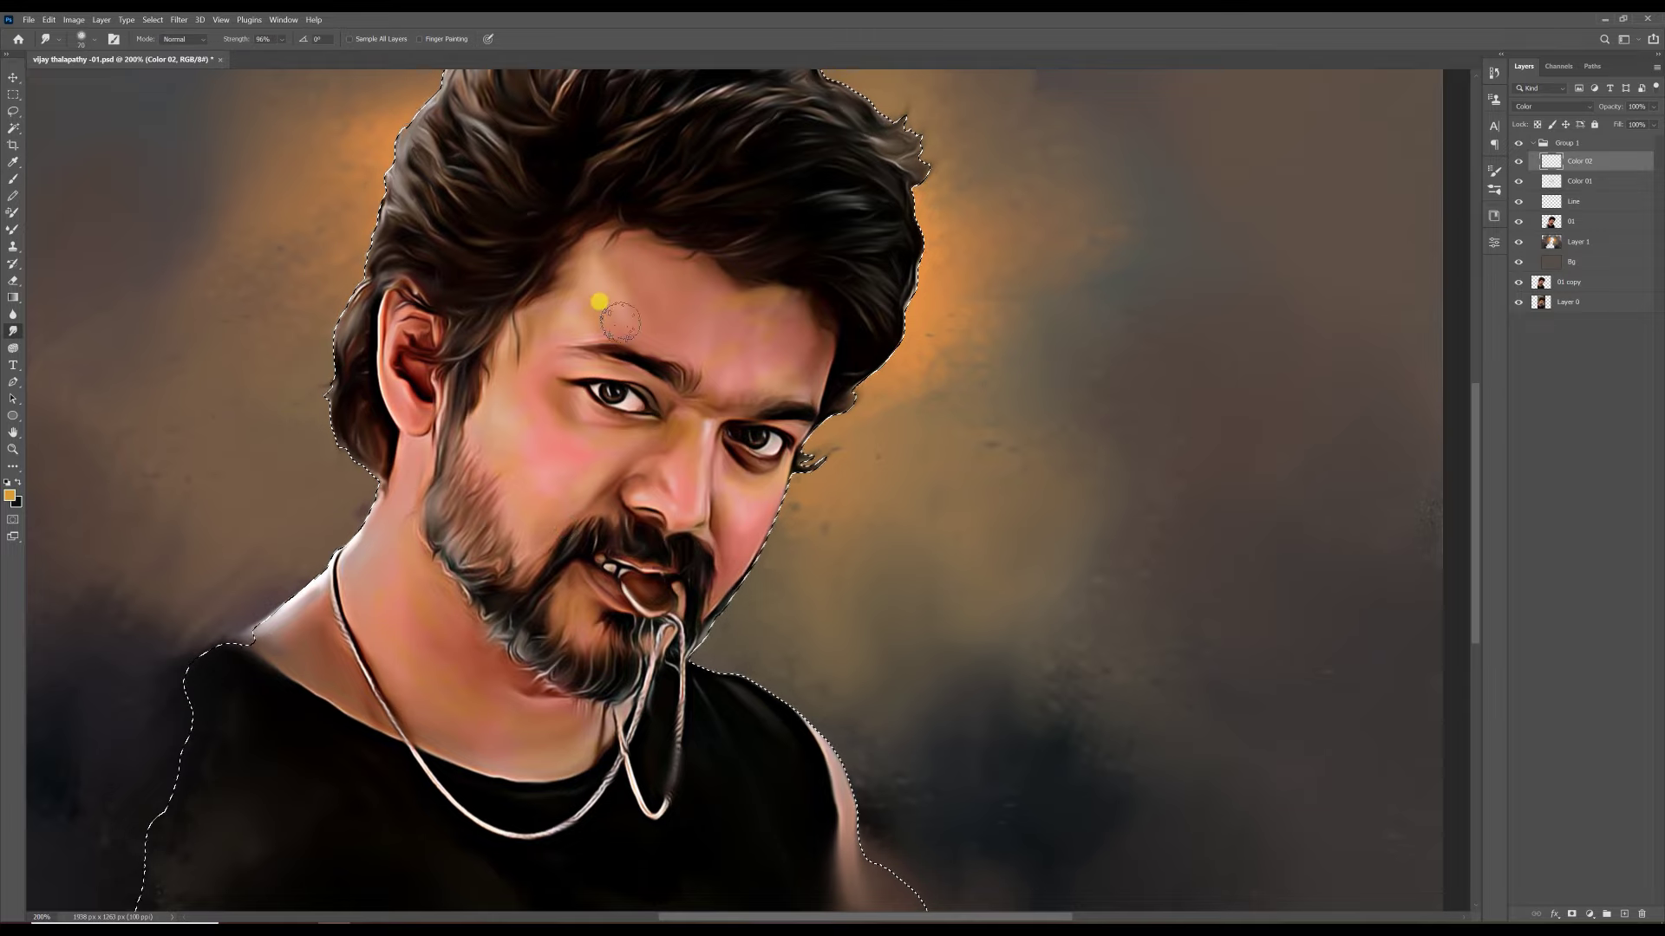
{"action": "scroll", "coordinate": [498, 666], "scroll_direction": "down", "scroll_amount": 3}
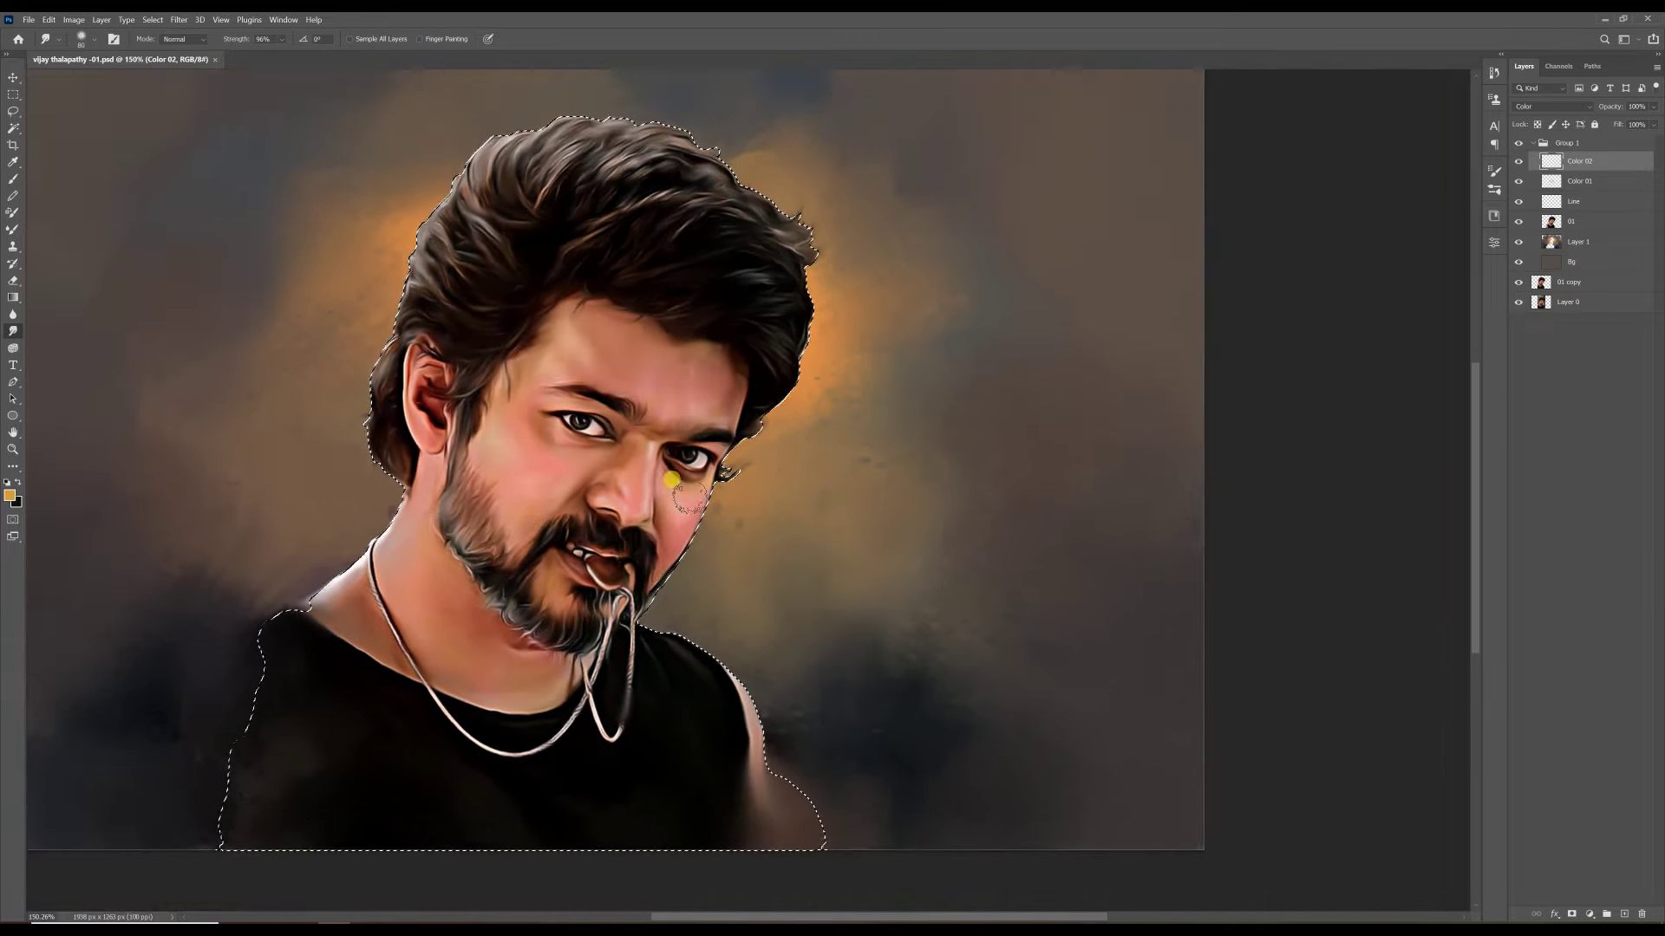
- Create a new tint layer set to Color blend mode with a blue foreground colour
{"action": "left_click", "coordinate": [1624, 914]}
{"action": "key", "text": "i"}
{"action": "left_click", "coordinate": [9, 495]}
{"action": "left_click", "coordinate": [1023, 541]}
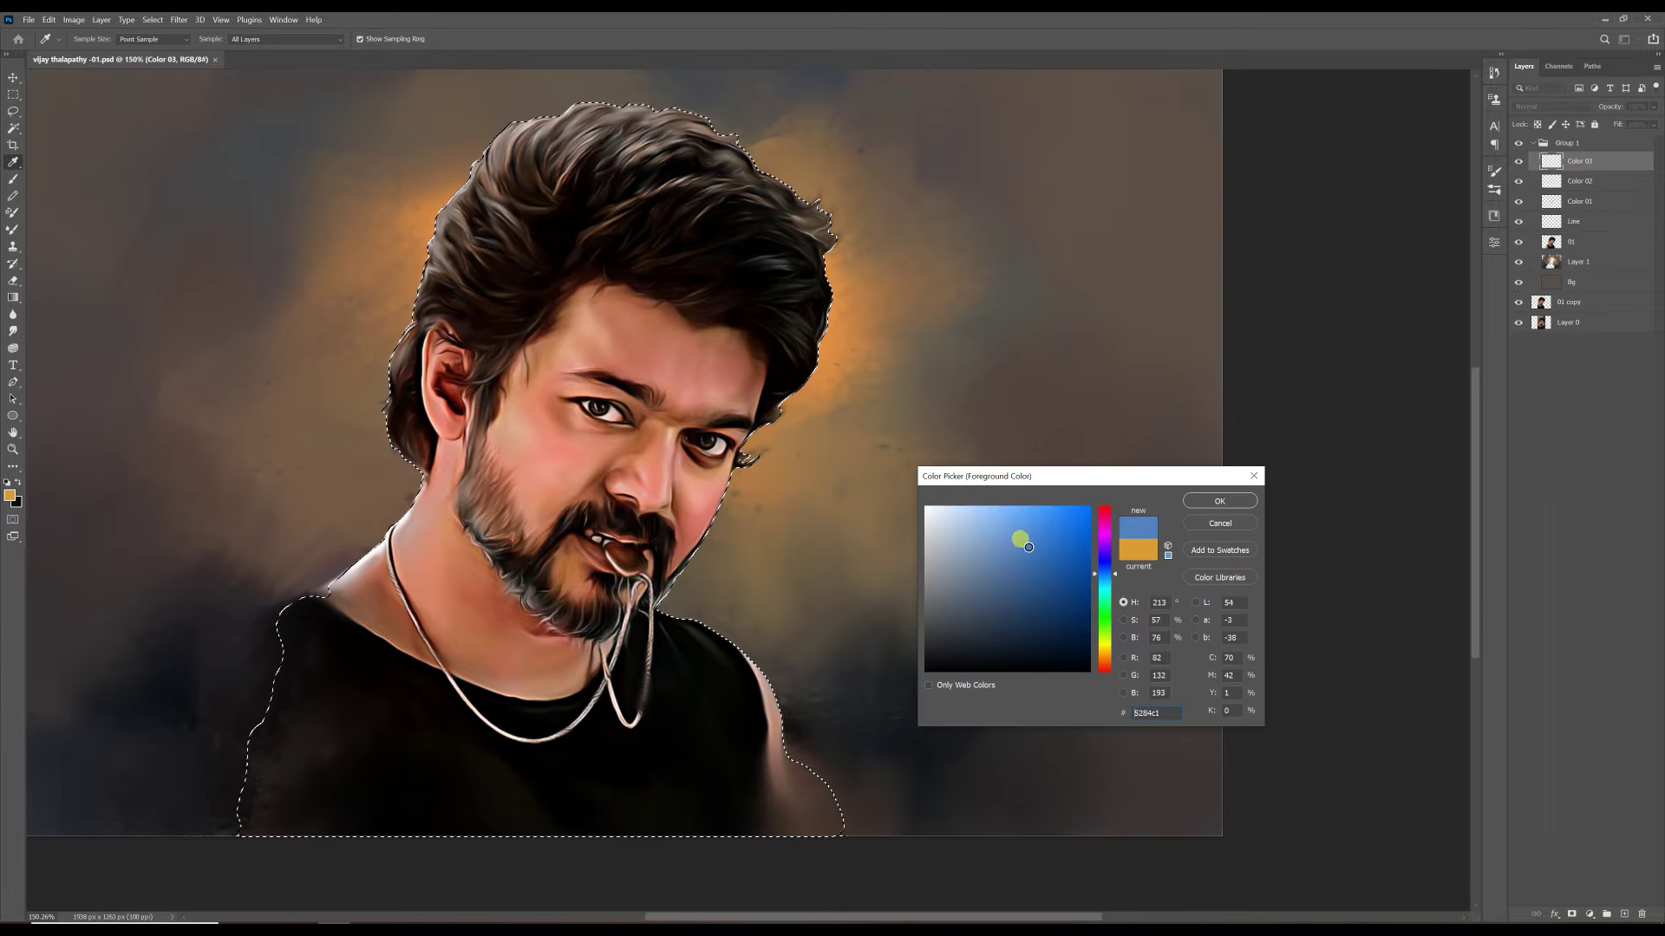
{"action": "left_click", "coordinate": [1219, 500]}
{"action": "left_click", "coordinate": [1552, 106]}
{"action": "left_click", "coordinate": [1552, 415]}
- Paint blue tint under the eye and on forehead, cheeks, chin and neck, then smudge it in
{"action": "key", "text": "b"}
{"action": "left_click_drag", "start_coordinate": [562, 433], "coordinate": [598, 436]}
{"action": "left_click_drag", "start_coordinate": [555, 360], "coordinate": [577, 369]}
{"action": "left_click_drag", "start_coordinate": [407, 520], "coordinate": [425, 533]}
{"action": "left_click_drag", "start_coordinate": [499, 624], "coordinate": [520, 633]}
{"action": "key", "text": "r"}
{"action": "left_click_drag", "start_coordinate": [674, 335], "coordinate": [711, 390]}
{"action": "left_click_drag", "start_coordinate": [520, 494], "coordinate": [416, 520]}
{"action": "left_click_drag", "start_coordinate": [512, 624], "coordinate": [641, 545]}
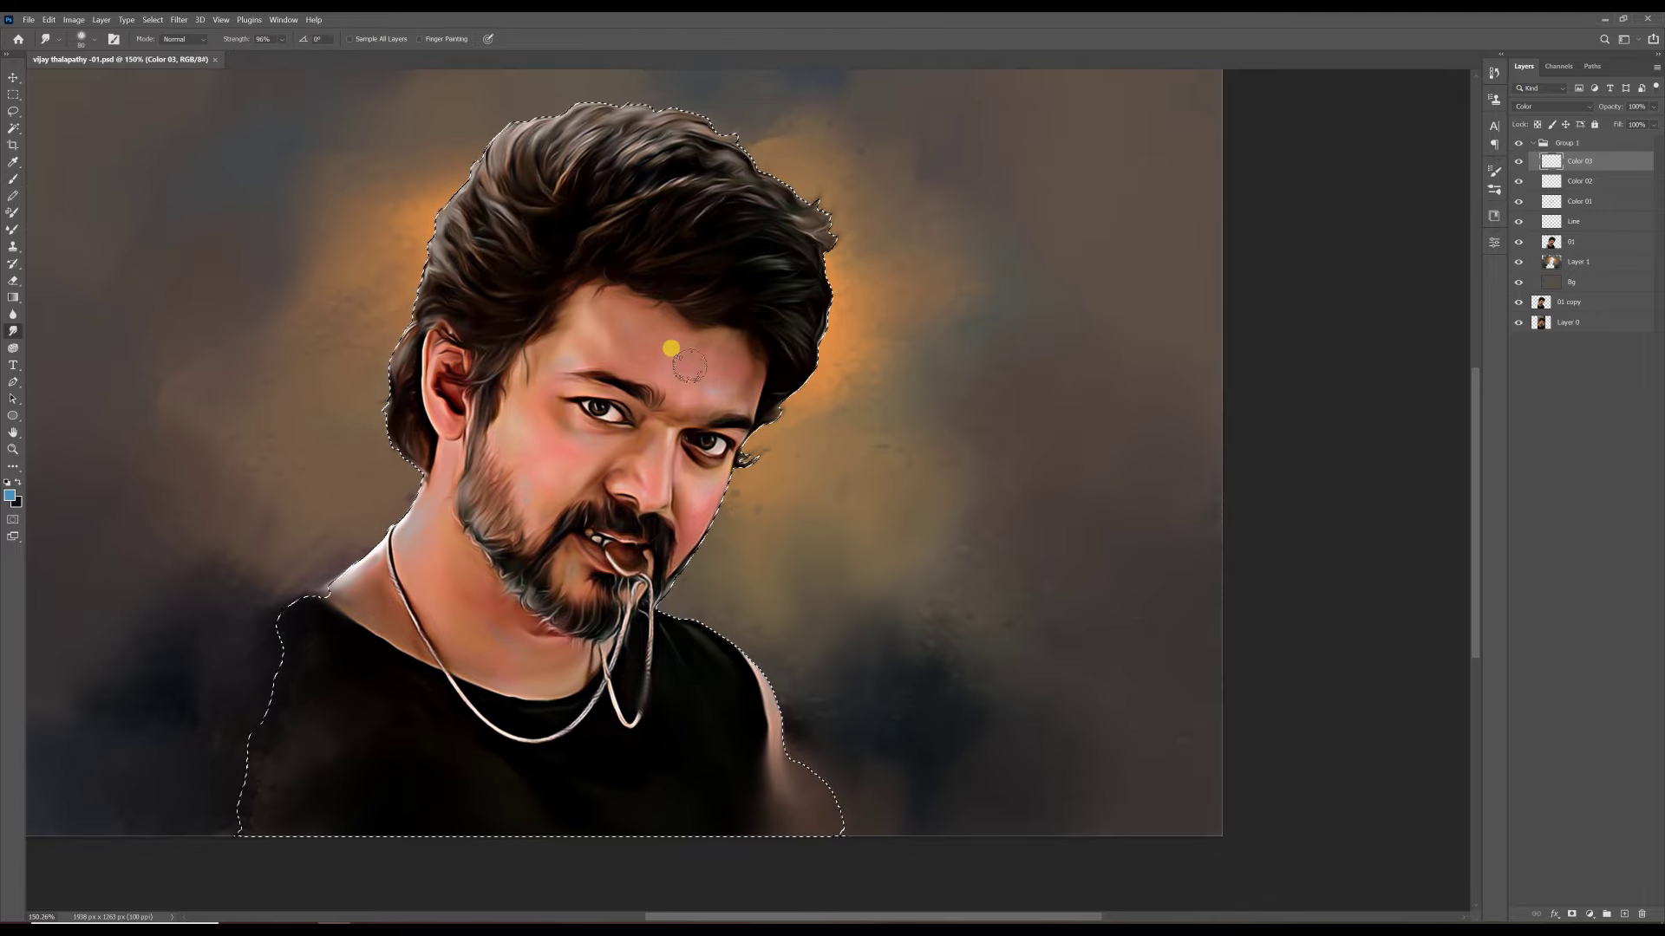
- Return to the Line layer and sample a skin tone near the eye
{"action": "scroll", "coordinate": [674, 400], "scroll_direction": "up", "scroll_amount": 5}
{"action": "left_click", "coordinate": [1574, 221]}
{"action": "key", "text": "b"}
{"action": "left_click", "coordinate": [576, 424], "text": "alt"}
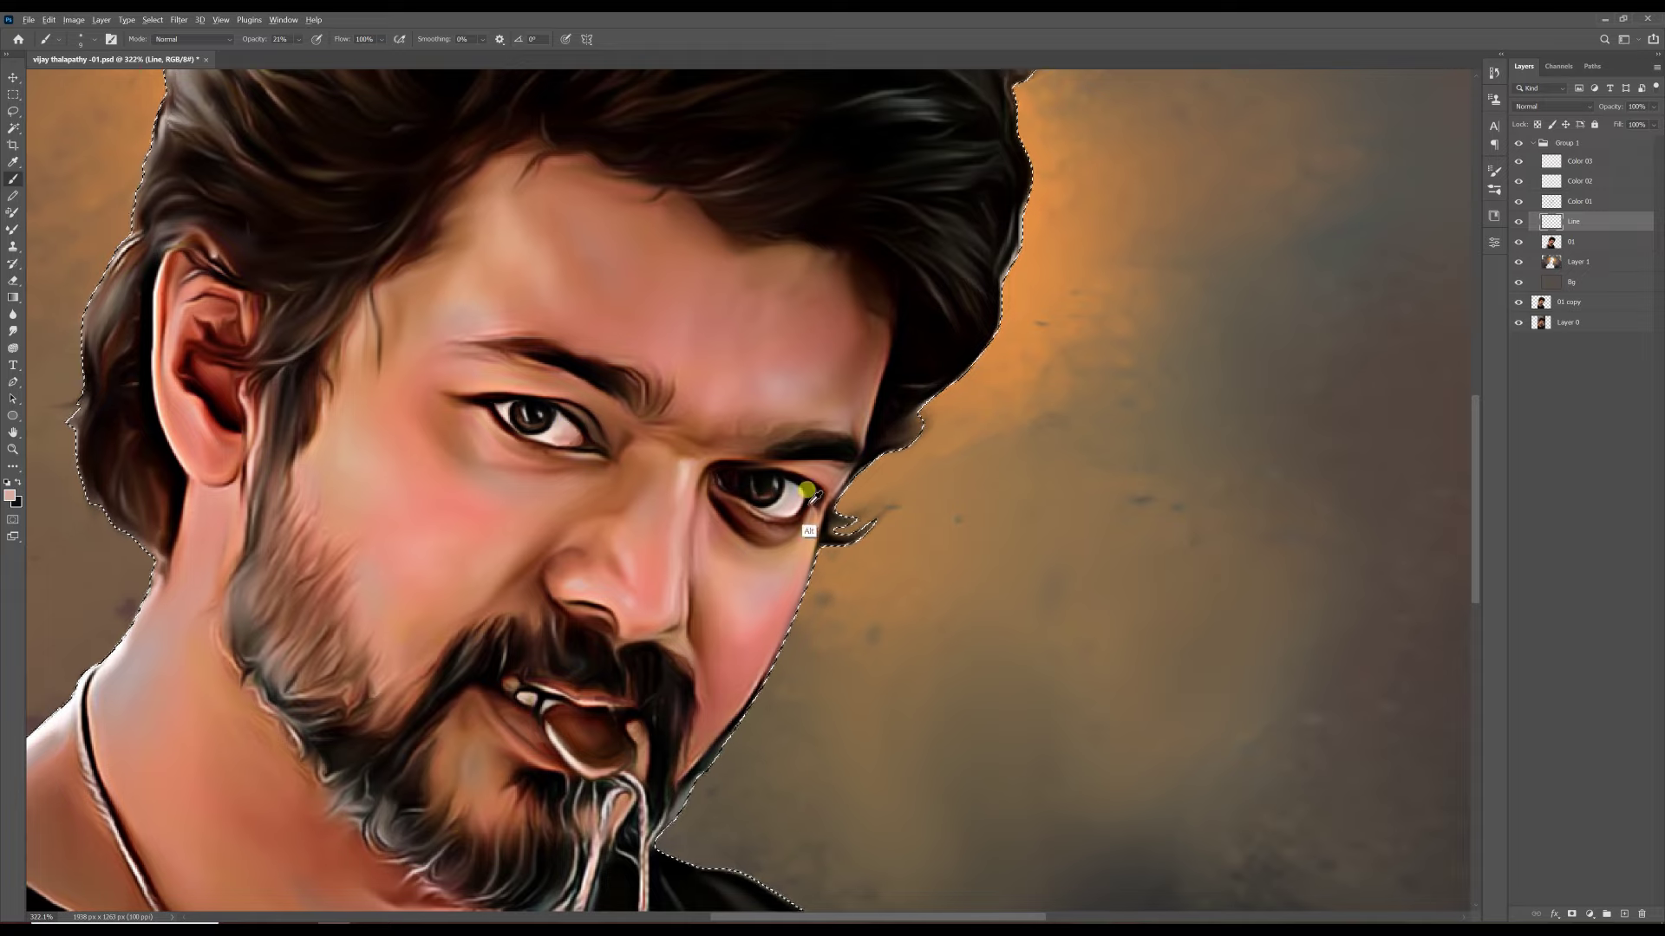
- Dab faint near-white highlights on the cheek and soften them on the forehead
{"action": "left_click", "coordinate": [784, 505]}
{"action": "scroll", "coordinate": [661, 361], "scroll_direction": "down", "scroll_amount": 3}
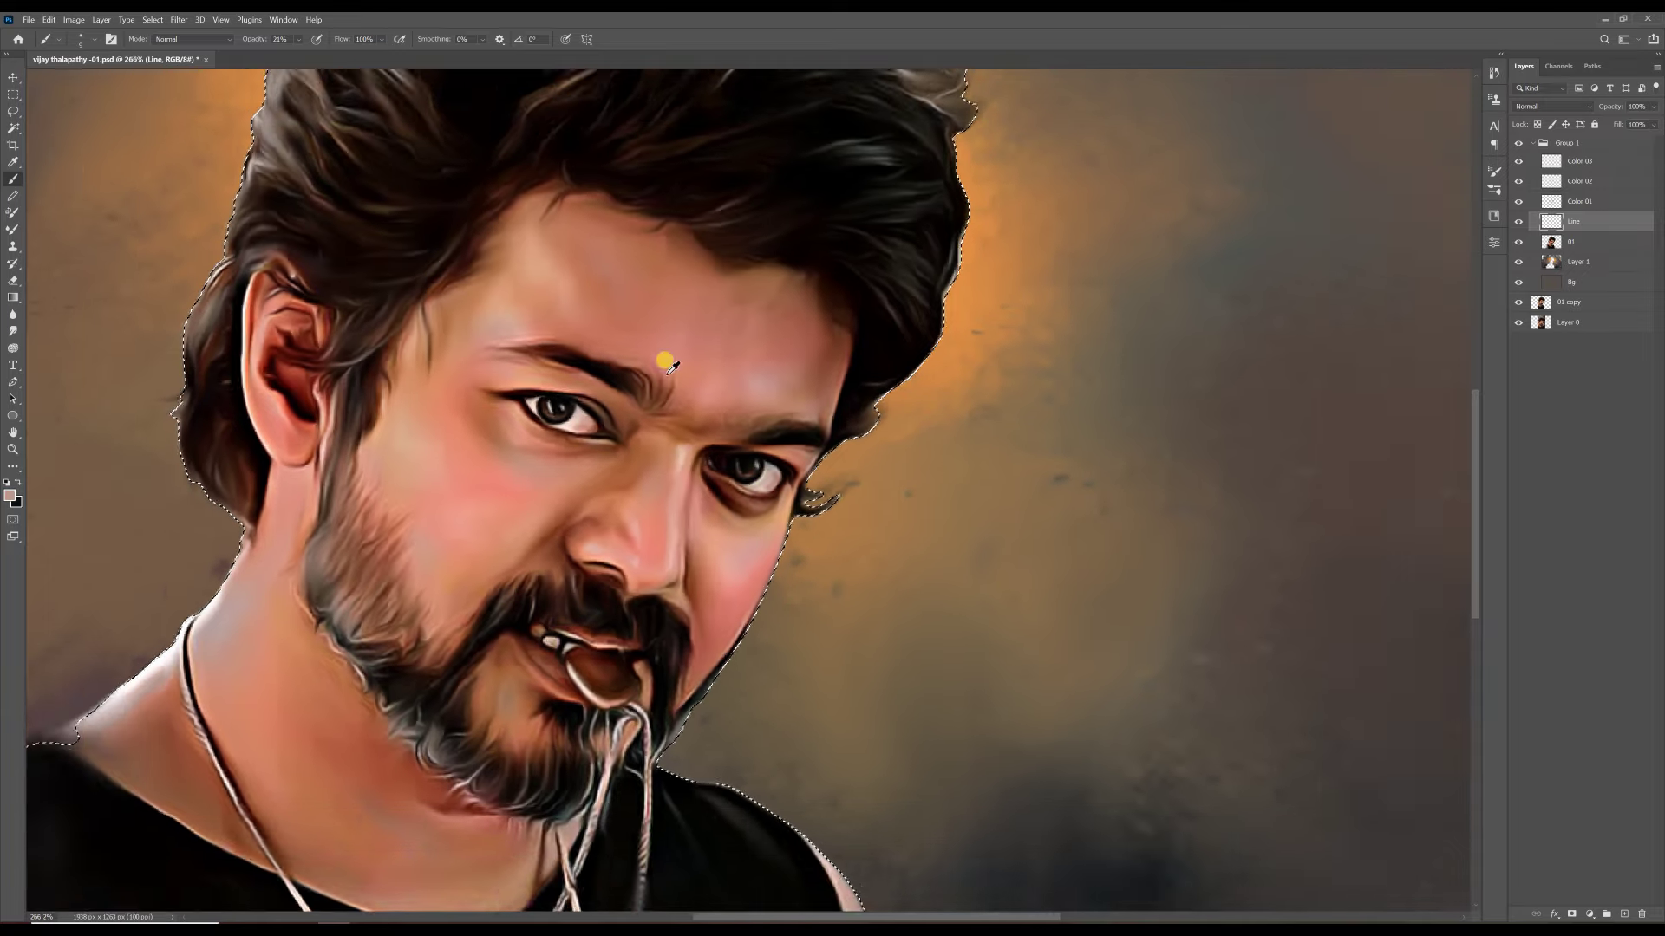
{"action": "left_click", "coordinate": [595, 505], "text": "alt"}
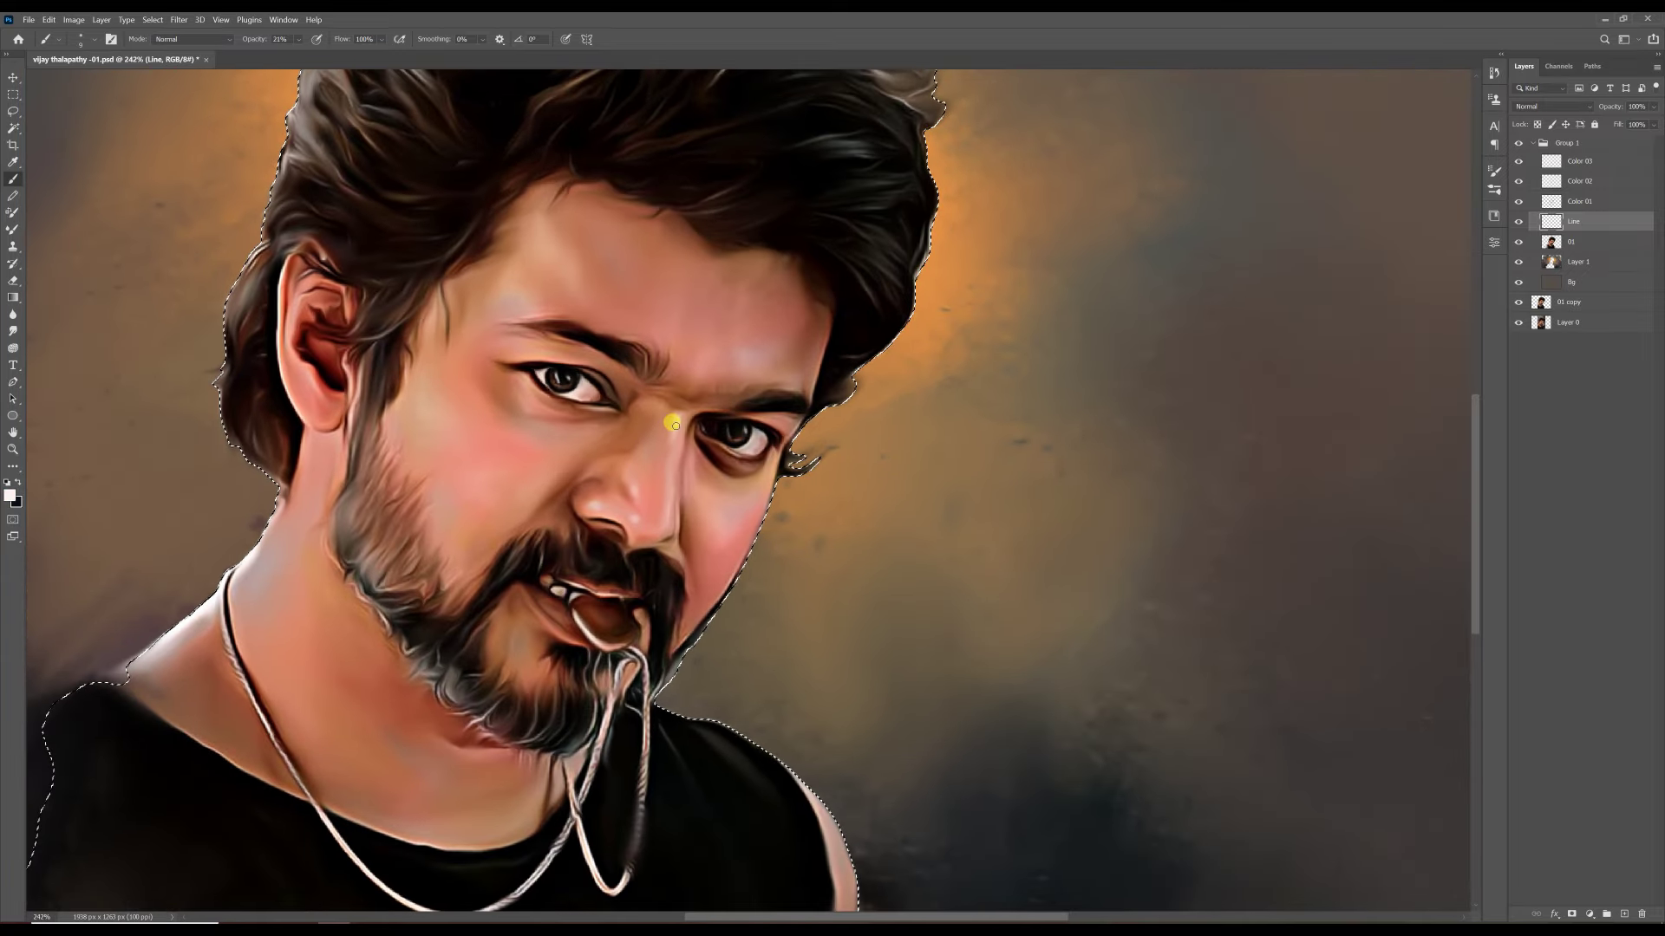
{"action": "left_click", "coordinate": [515, 489]}
{"action": "left_click", "coordinate": [13, 330]}
{"action": "left_click", "coordinate": [724, 319]}
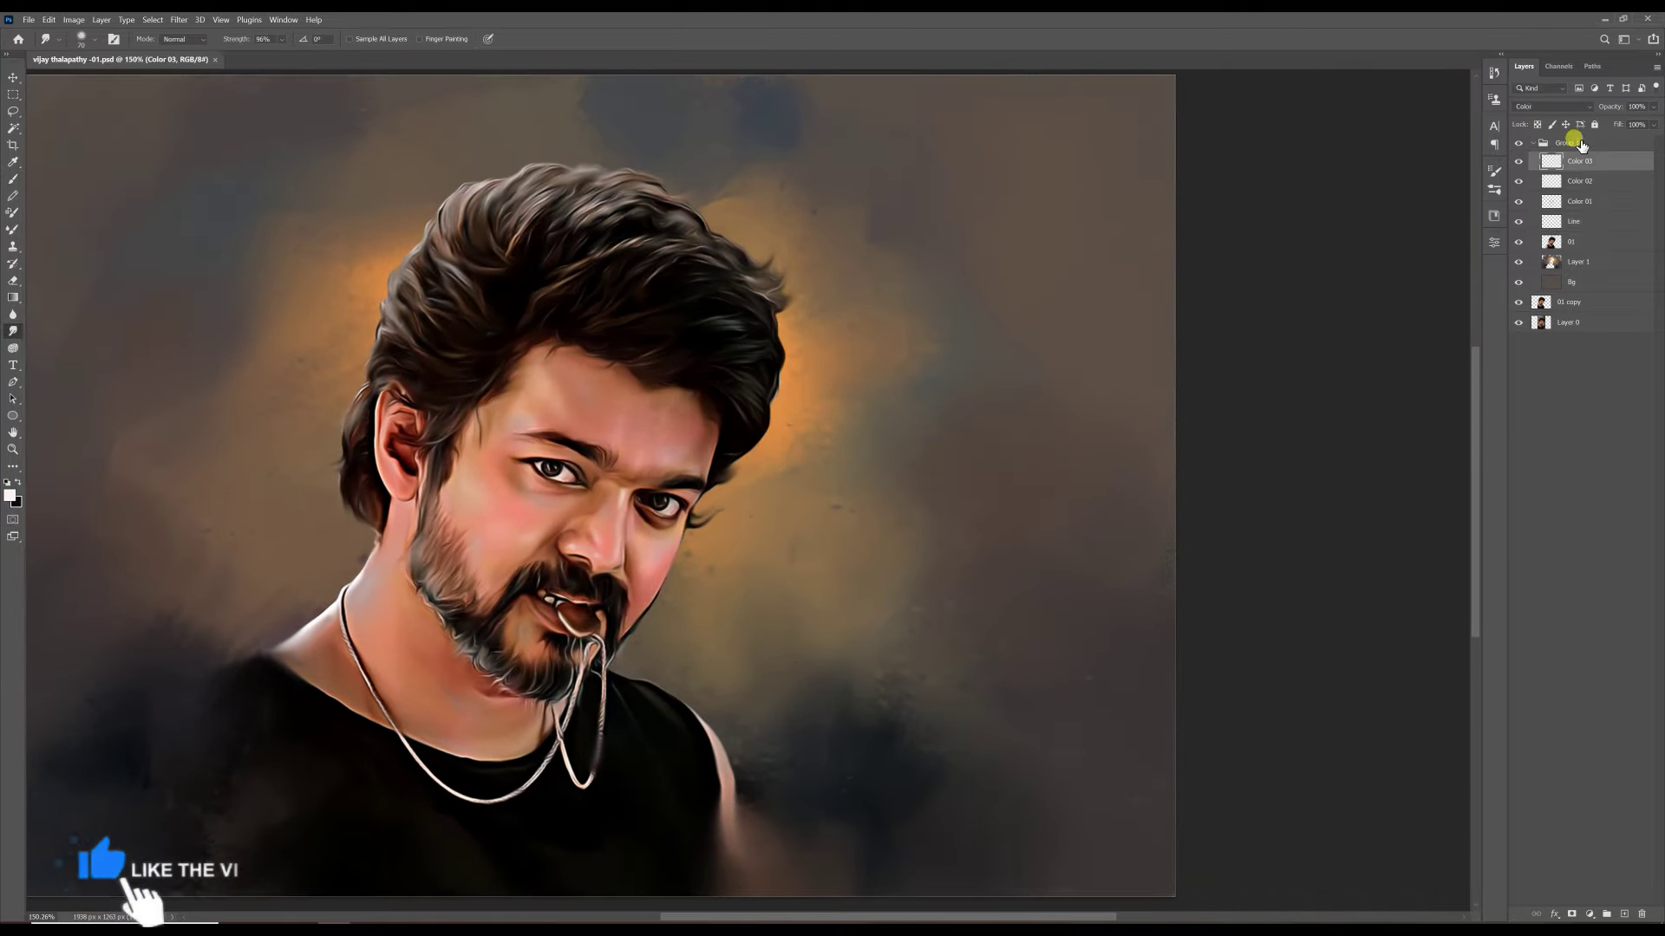
- Add a Hair 01 layer and paint brown strands on the upper hair with Hair 1 at 68% opacity
{"action": "right_click", "coordinate": [1561, 143]}
{"action": "double_click", "coordinate": [1558, 138]}
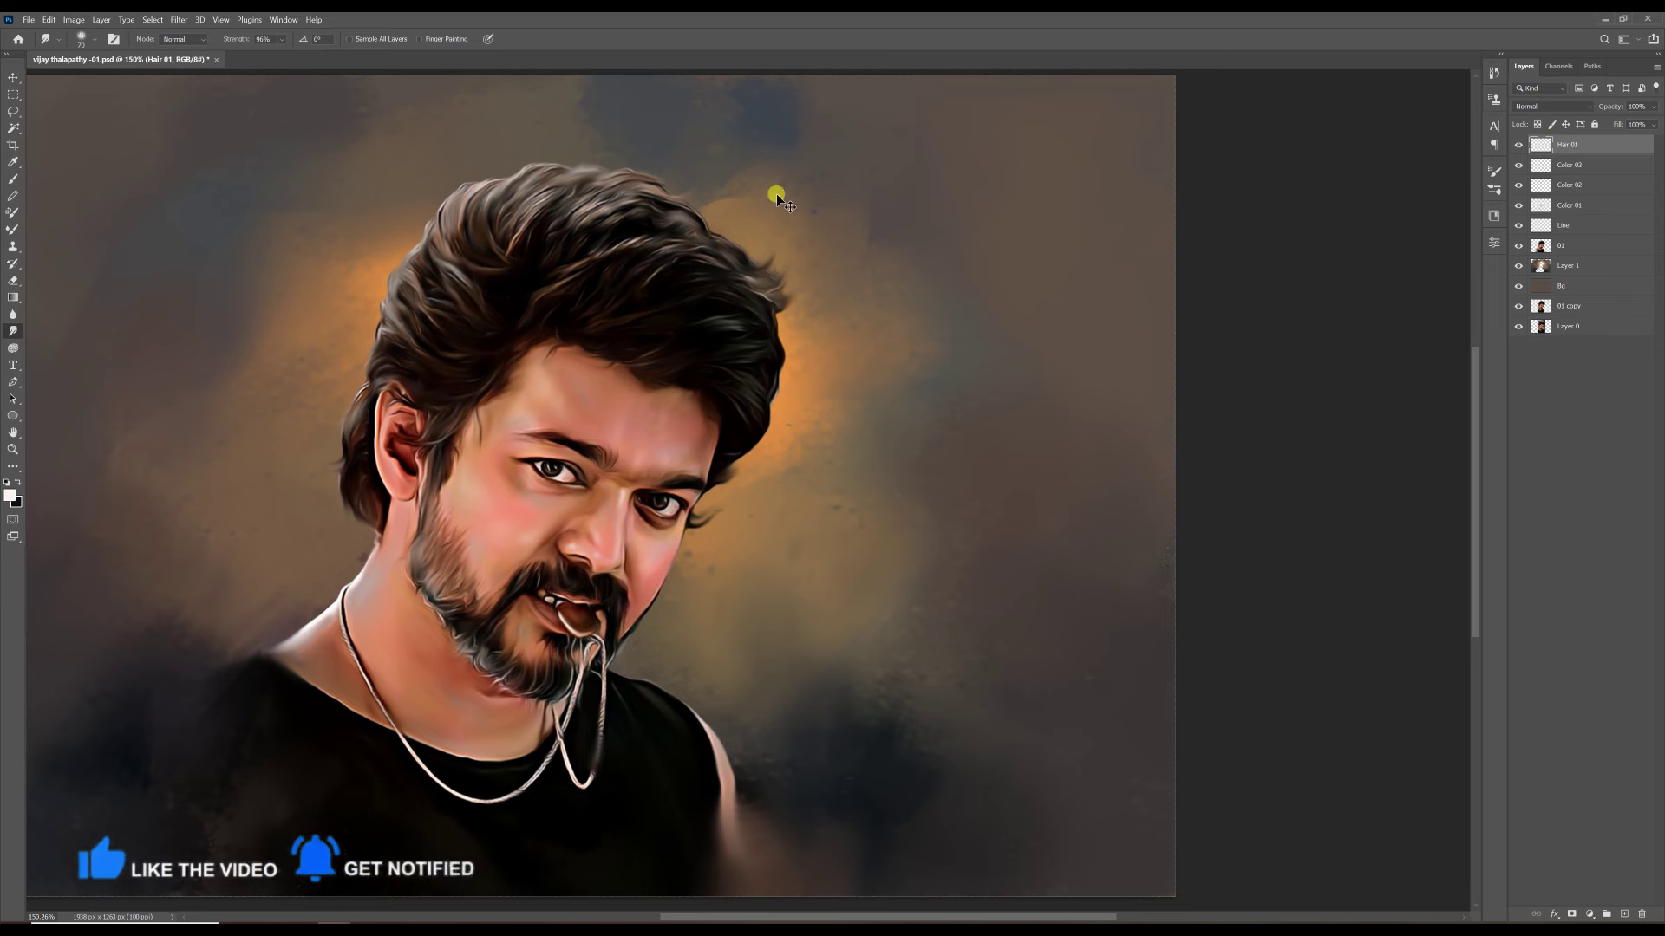
{"action": "left_click", "coordinate": [17, 177]}
{"action": "left_click", "coordinate": [608, 196], "text": "alt"}
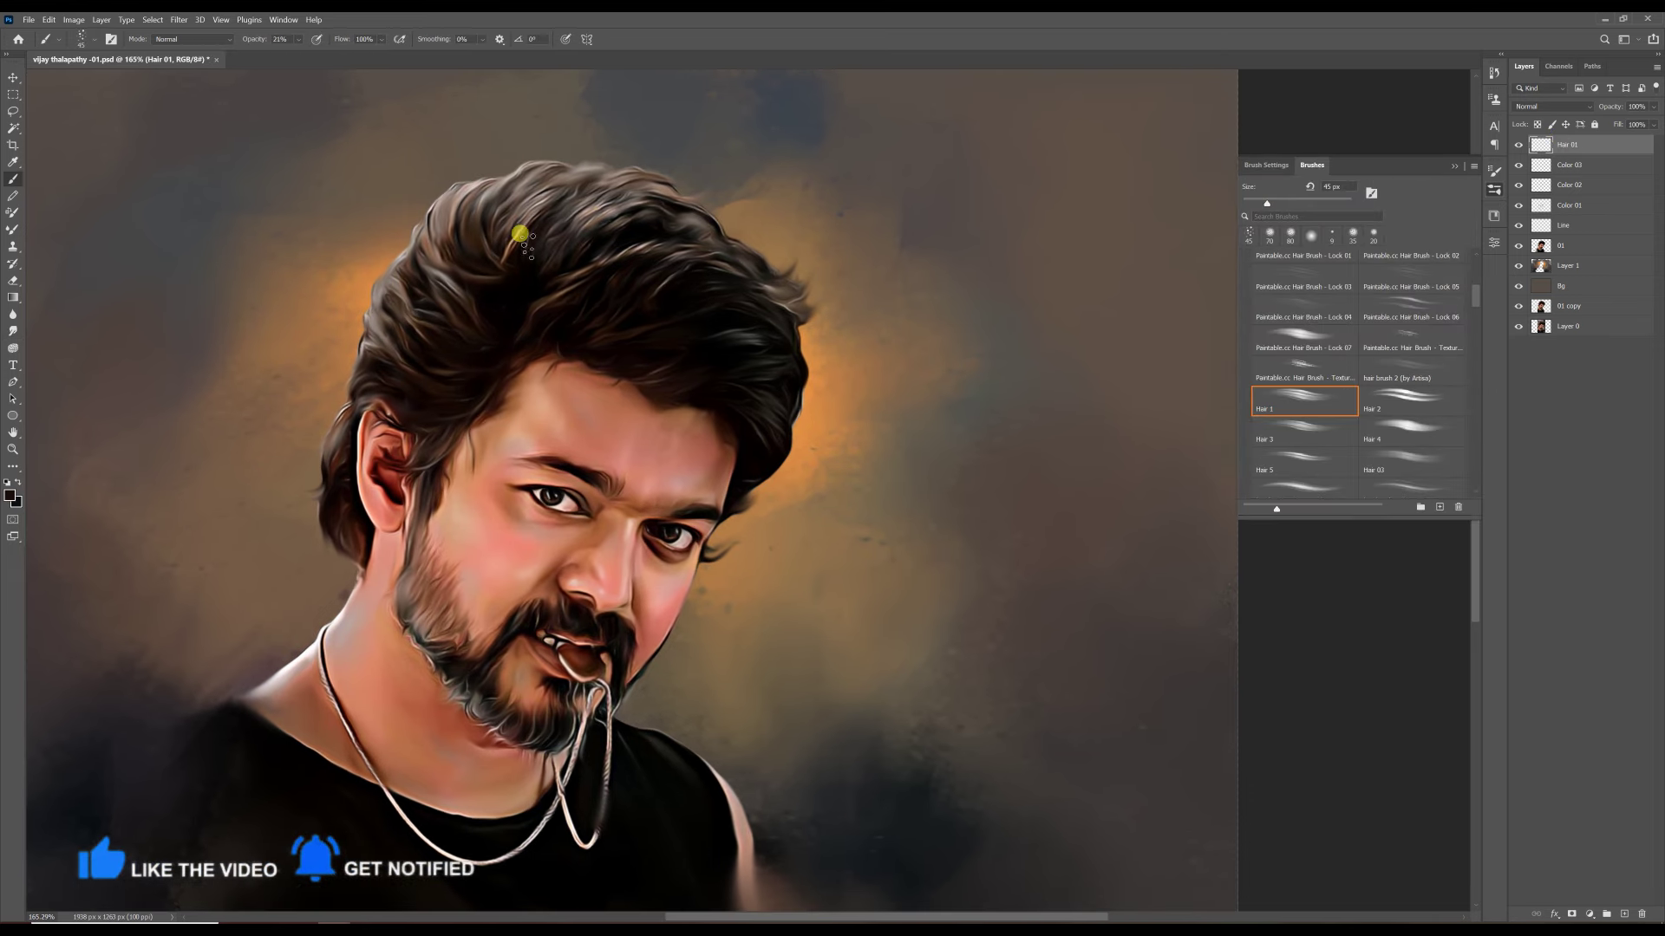
{"action": "key", "text": "6"}
{"action": "key", "text": "8"}
{"action": "left_click_drag", "start_coordinate": [532, 174], "coordinate": [646, 234]}
{"action": "left_click", "coordinate": [618, 196], "text": "alt"}
{"action": "key", "text": "bracketleft"}
{"action": "key", "text": "bracketleft"}
{"action": "key", "text": "bracketleft"}
{"action": "key", "text": "period"}
{"action": "key", "text": "period"}
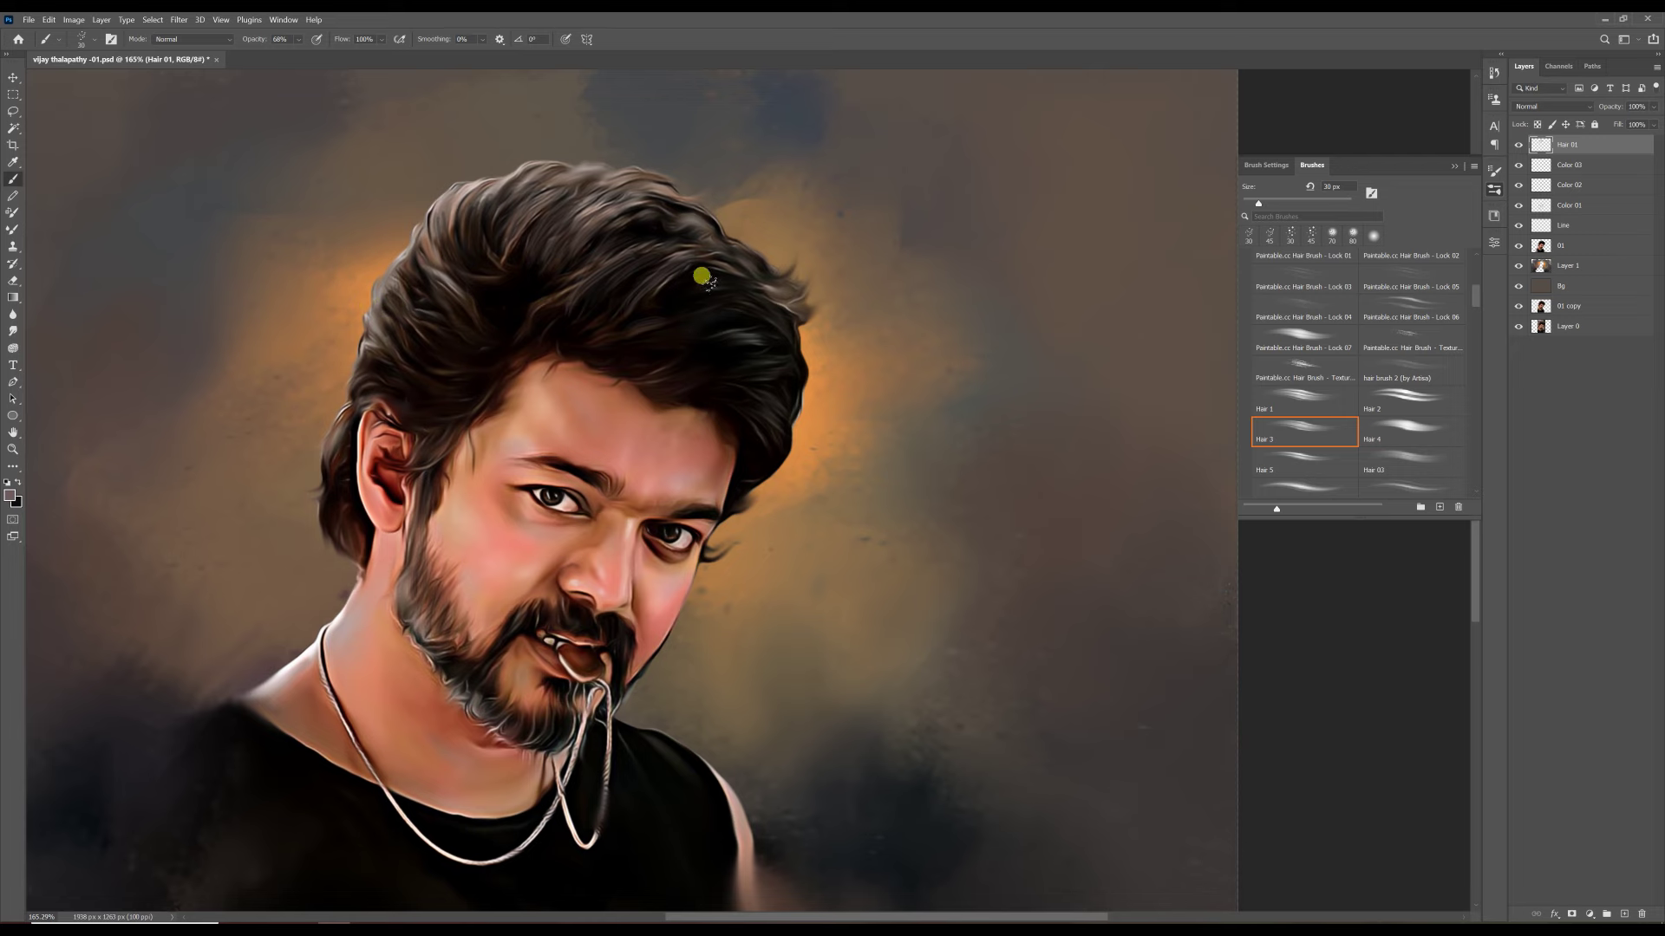
- Sample brown and orange edge colours and paint fine light strands along the hair and beard edges
{"action": "scroll", "coordinate": [520, 347], "scroll_direction": "up", "scroll_amount": 3}
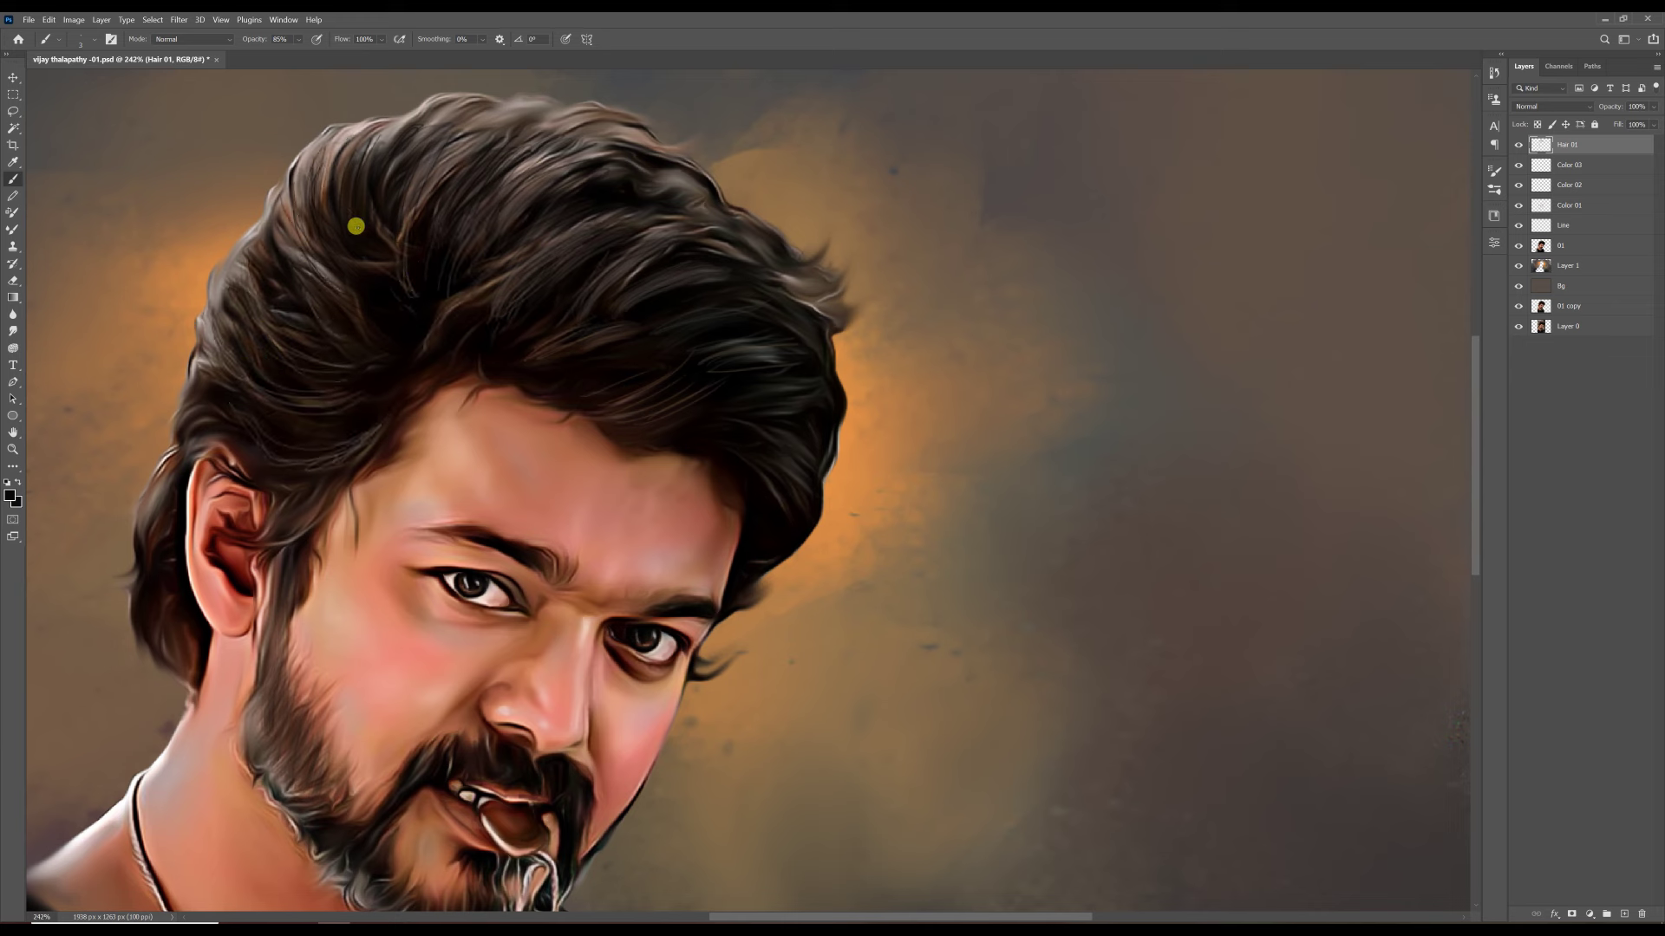
{"action": "left_click", "coordinate": [166, 439], "text": "alt"}
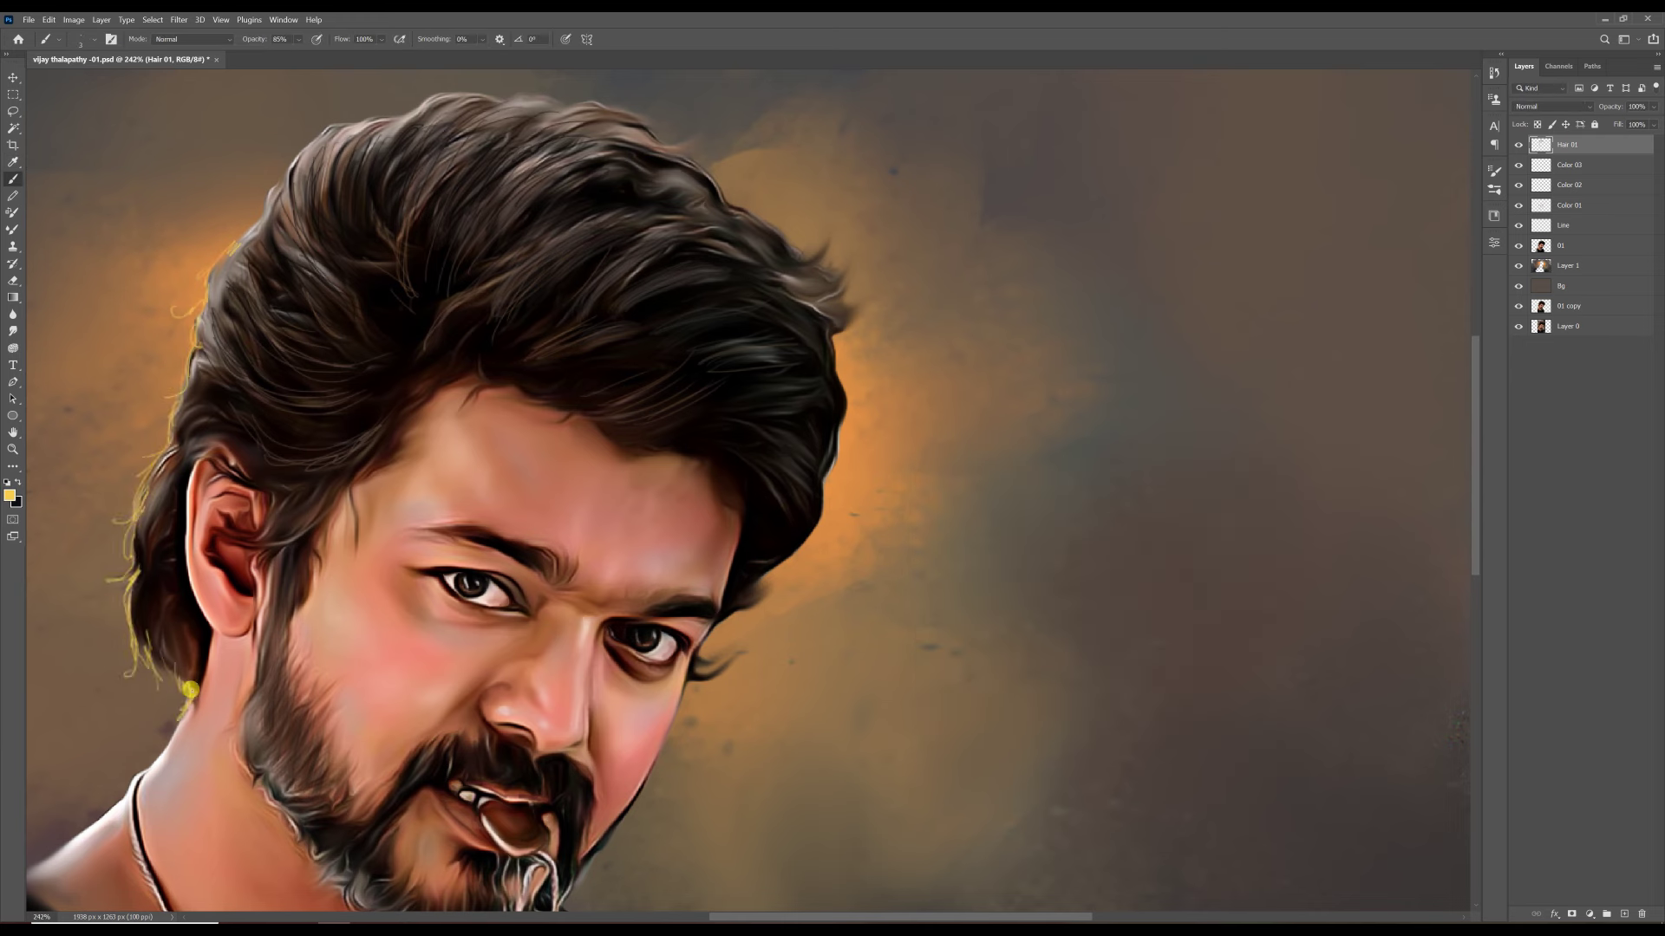
{"action": "left_click_drag", "start_coordinate": [398, 115], "coordinate": [366, 165]}
{"action": "left_click", "coordinate": [806, 431], "text": "alt"}
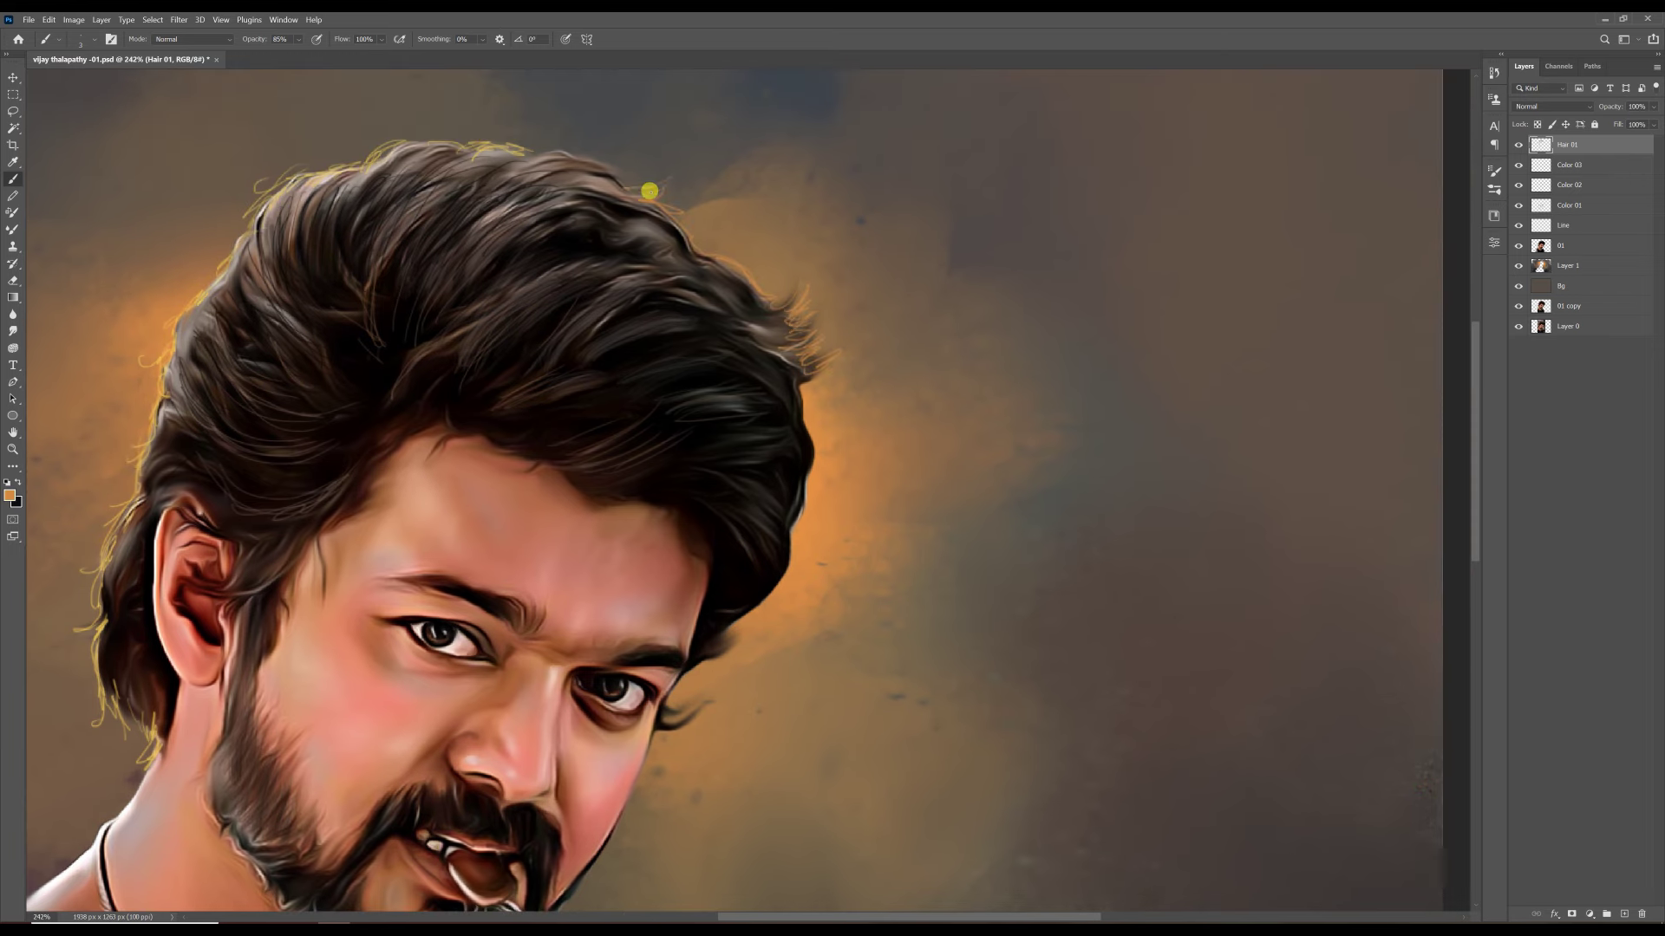
{"action": "scroll", "coordinate": [483, 365], "scroll_direction": "down", "scroll_amount": 2}
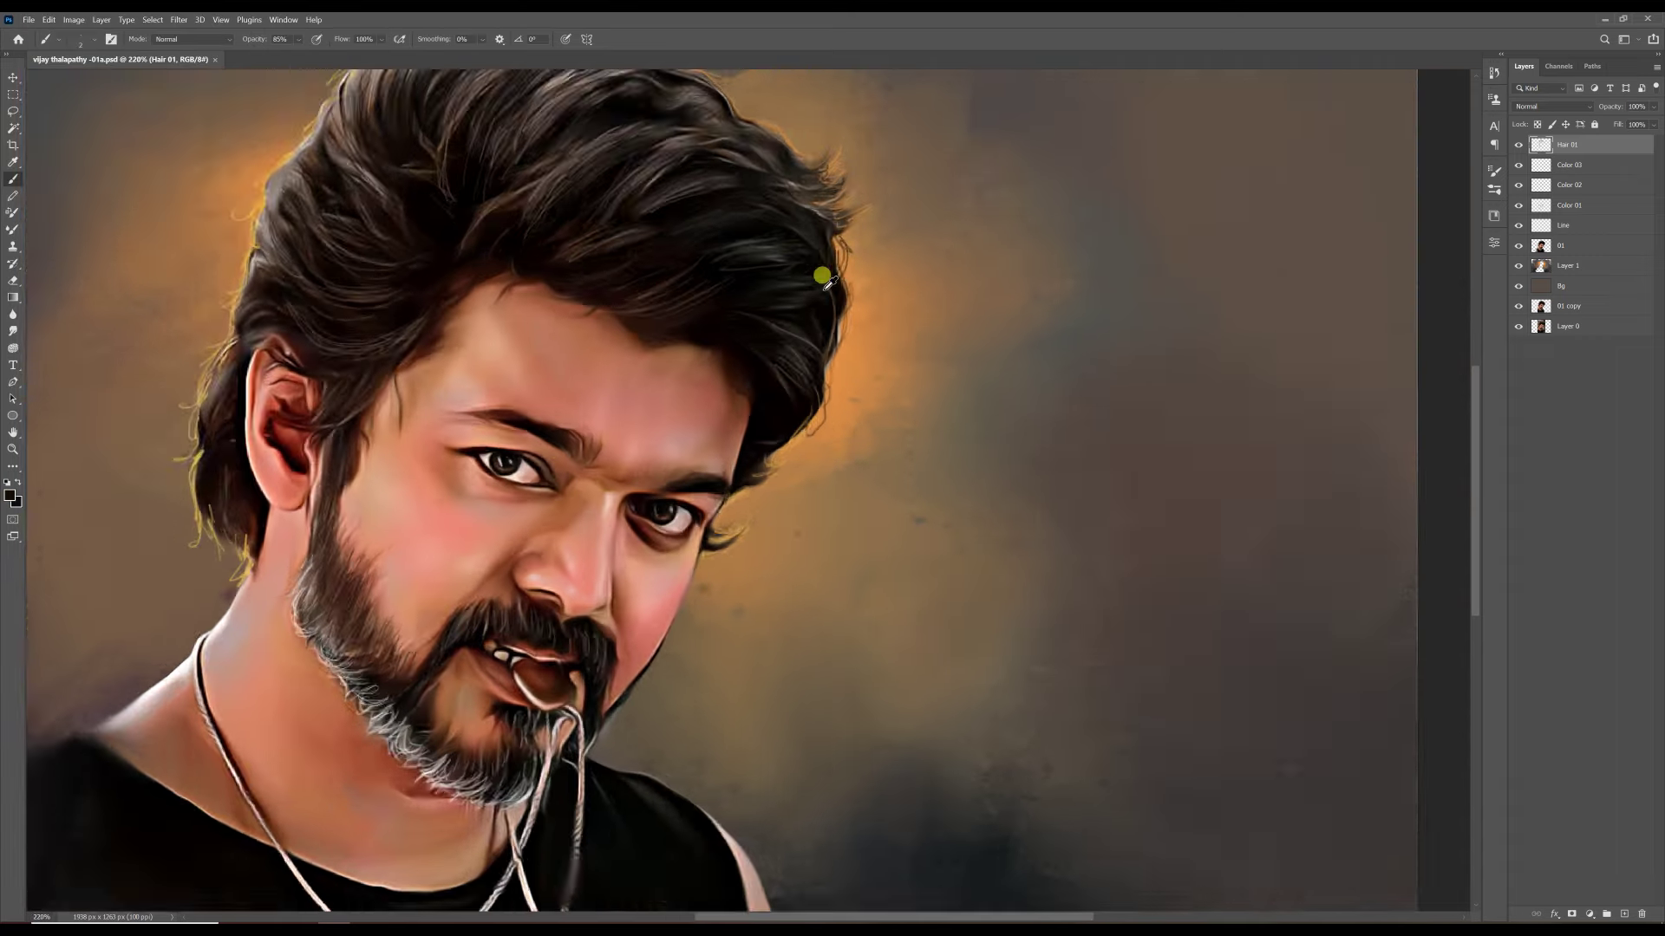
{"action": "scroll", "coordinate": [427, 383], "scroll_direction": "up", "scroll_amount": 3}
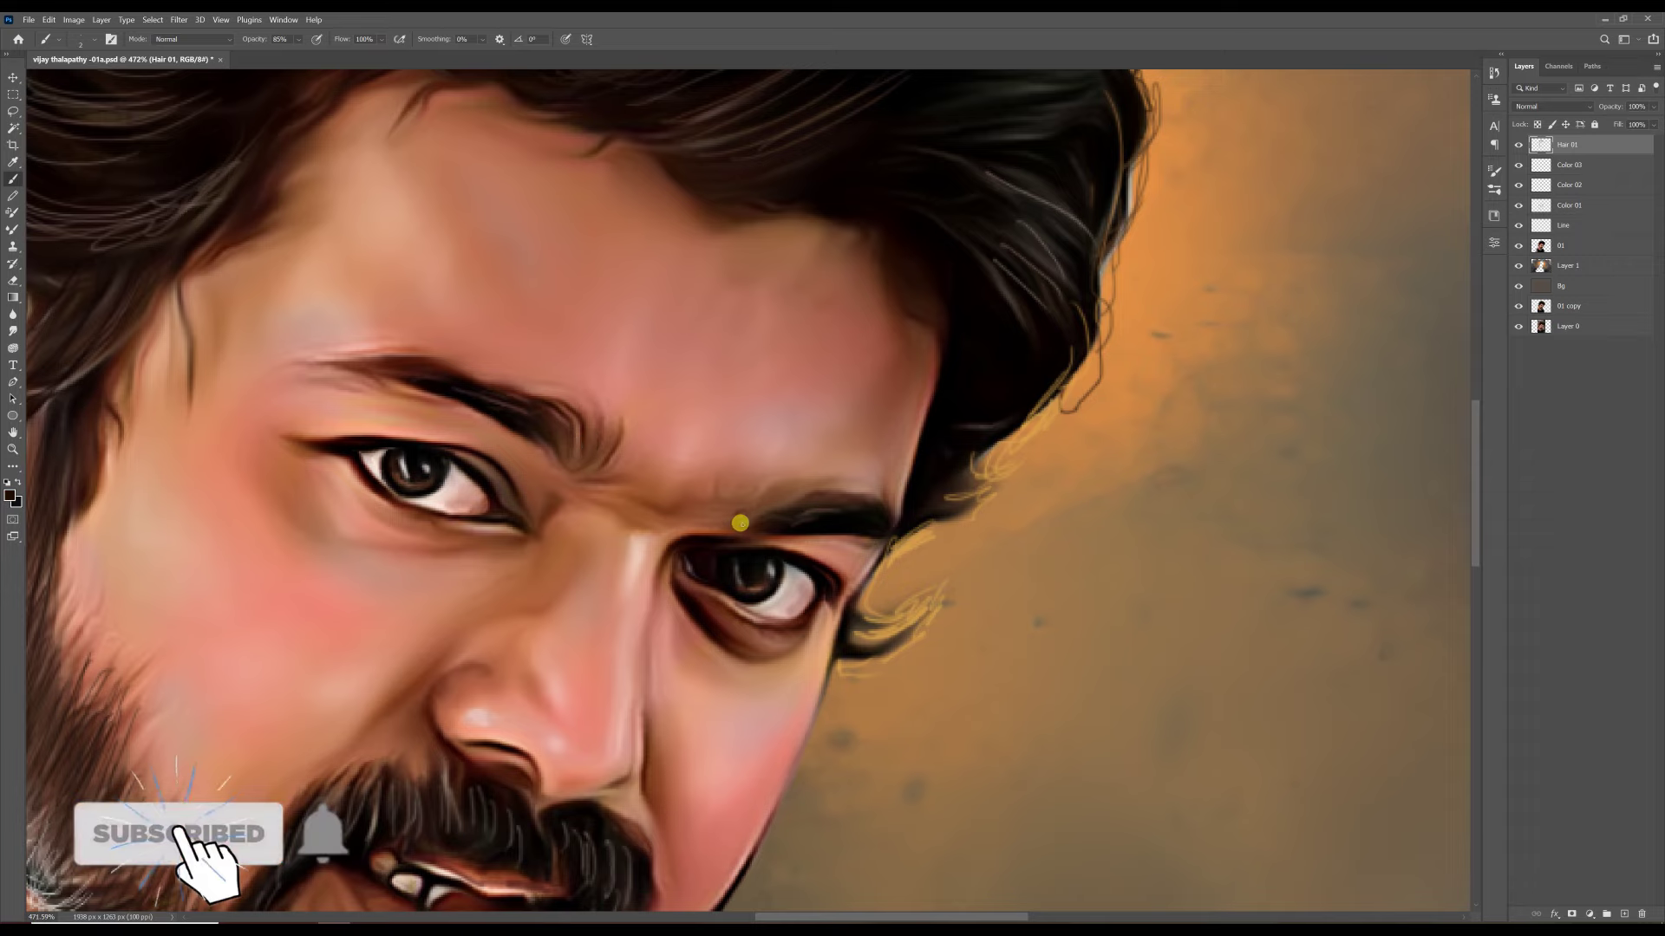
{"action": "scroll", "coordinate": [865, 483], "scroll_direction": "down", "scroll_amount": 5}
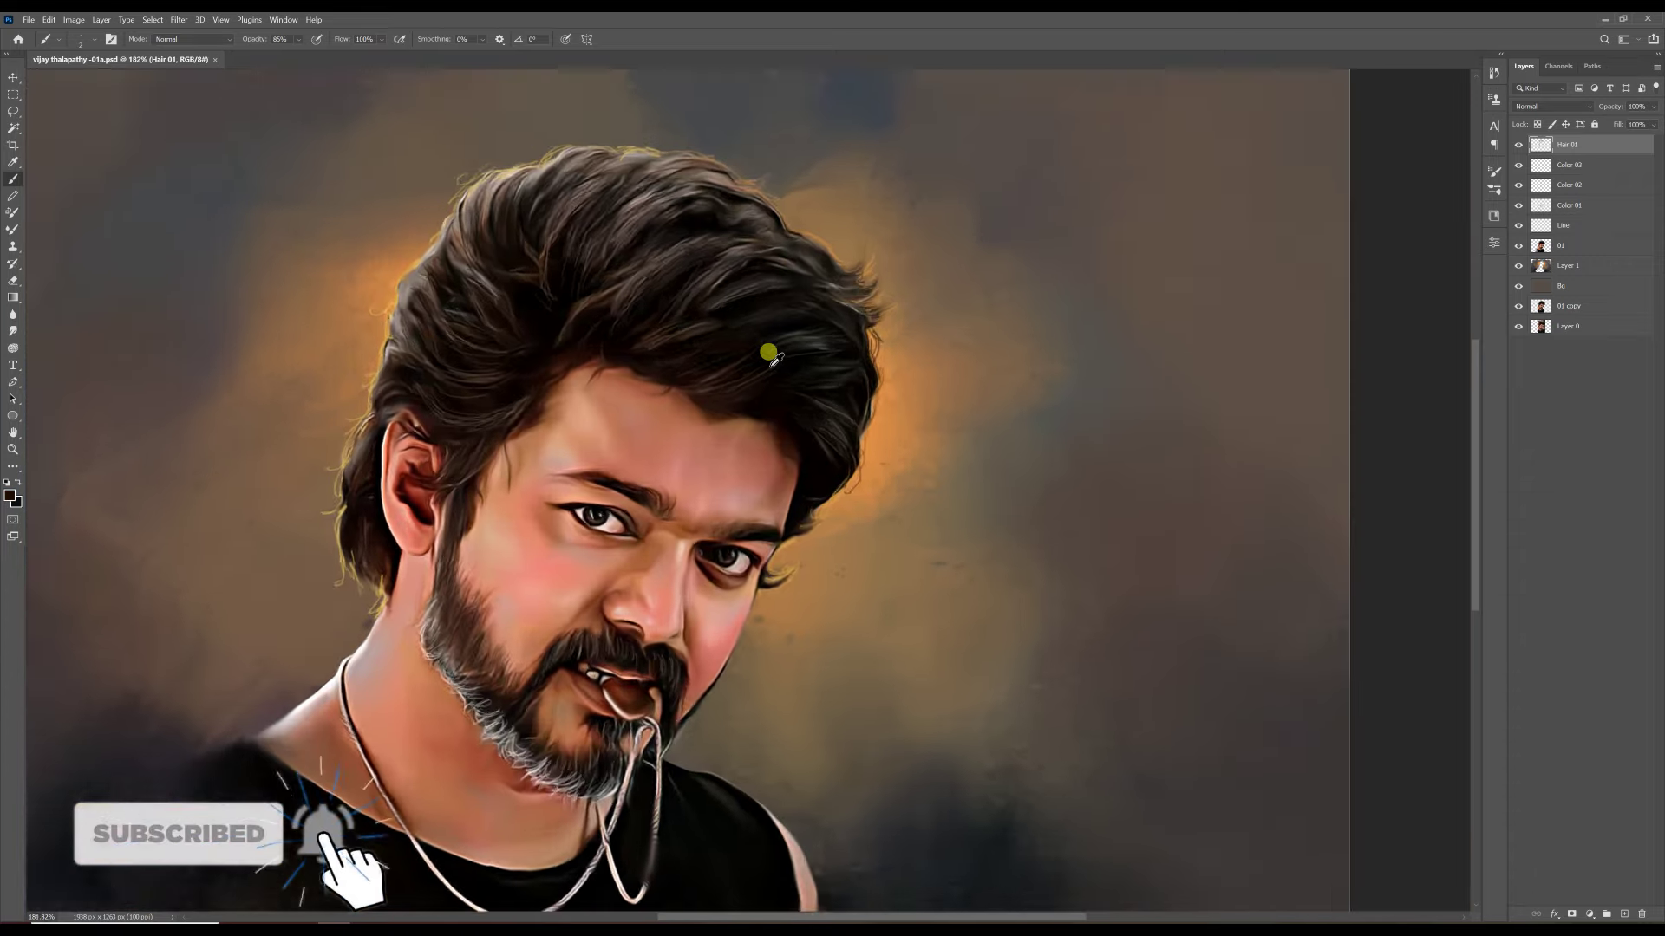
{"action": "scroll", "coordinate": [483, 652], "scroll_direction": "up", "scroll_amount": 5}
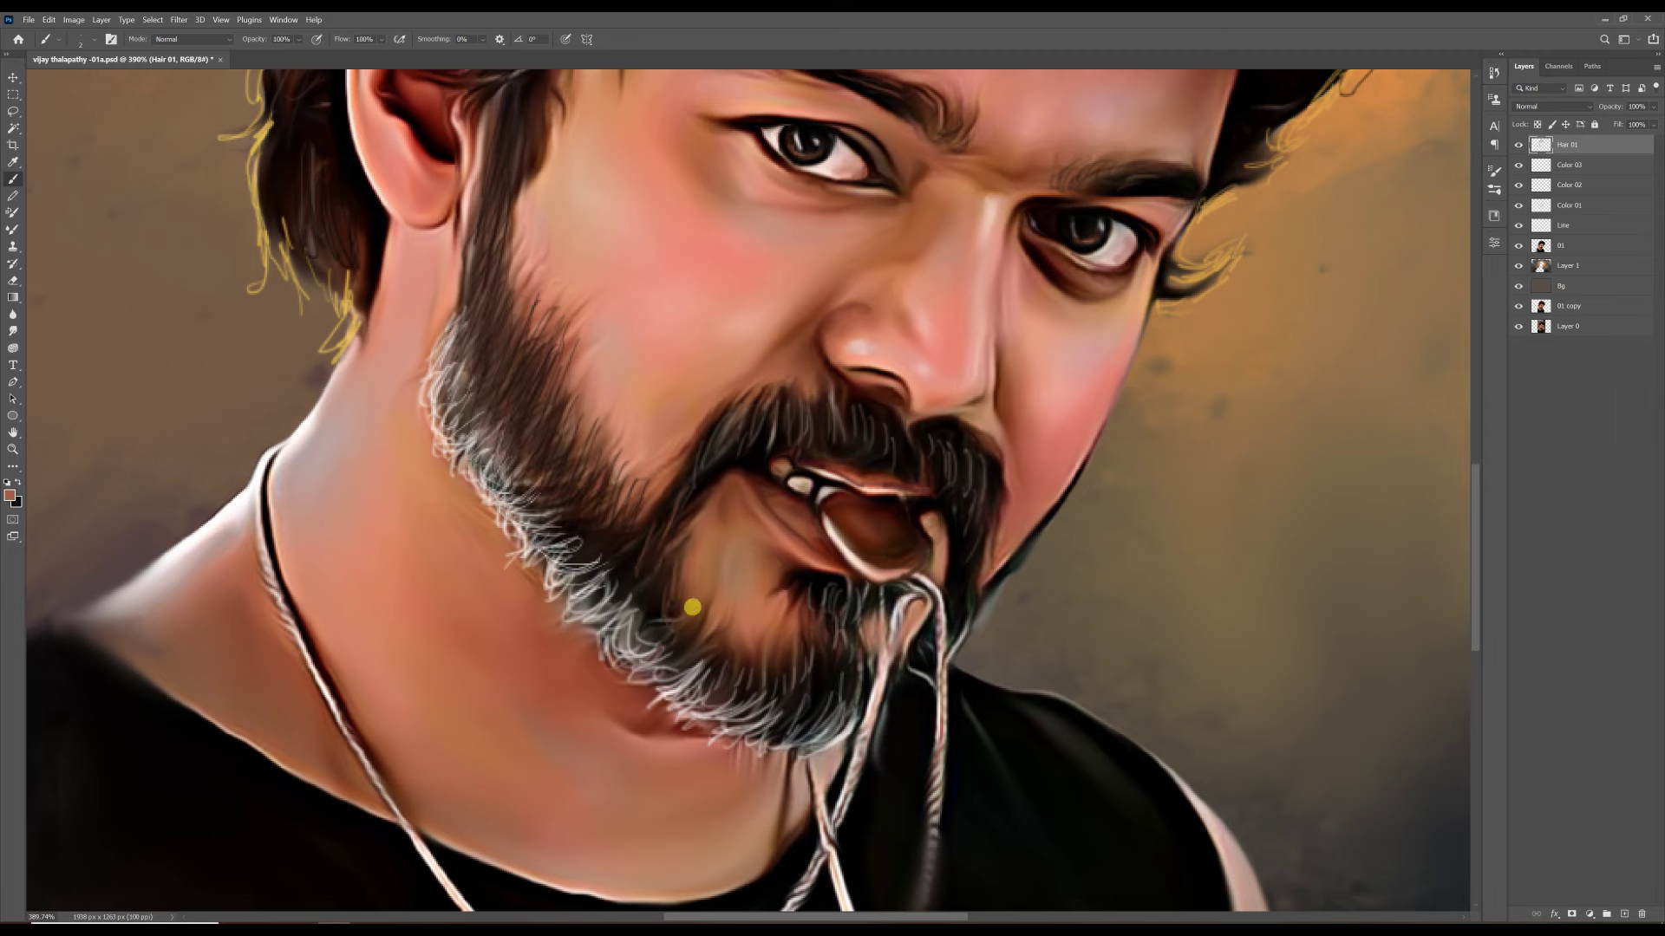
{"action": "scroll", "coordinate": [691, 607], "scroll_direction": "down", "scroll_amount": 2}
{"action": "scroll", "coordinate": [602, 271], "scroll_direction": "down", "scroll_amount": 3}
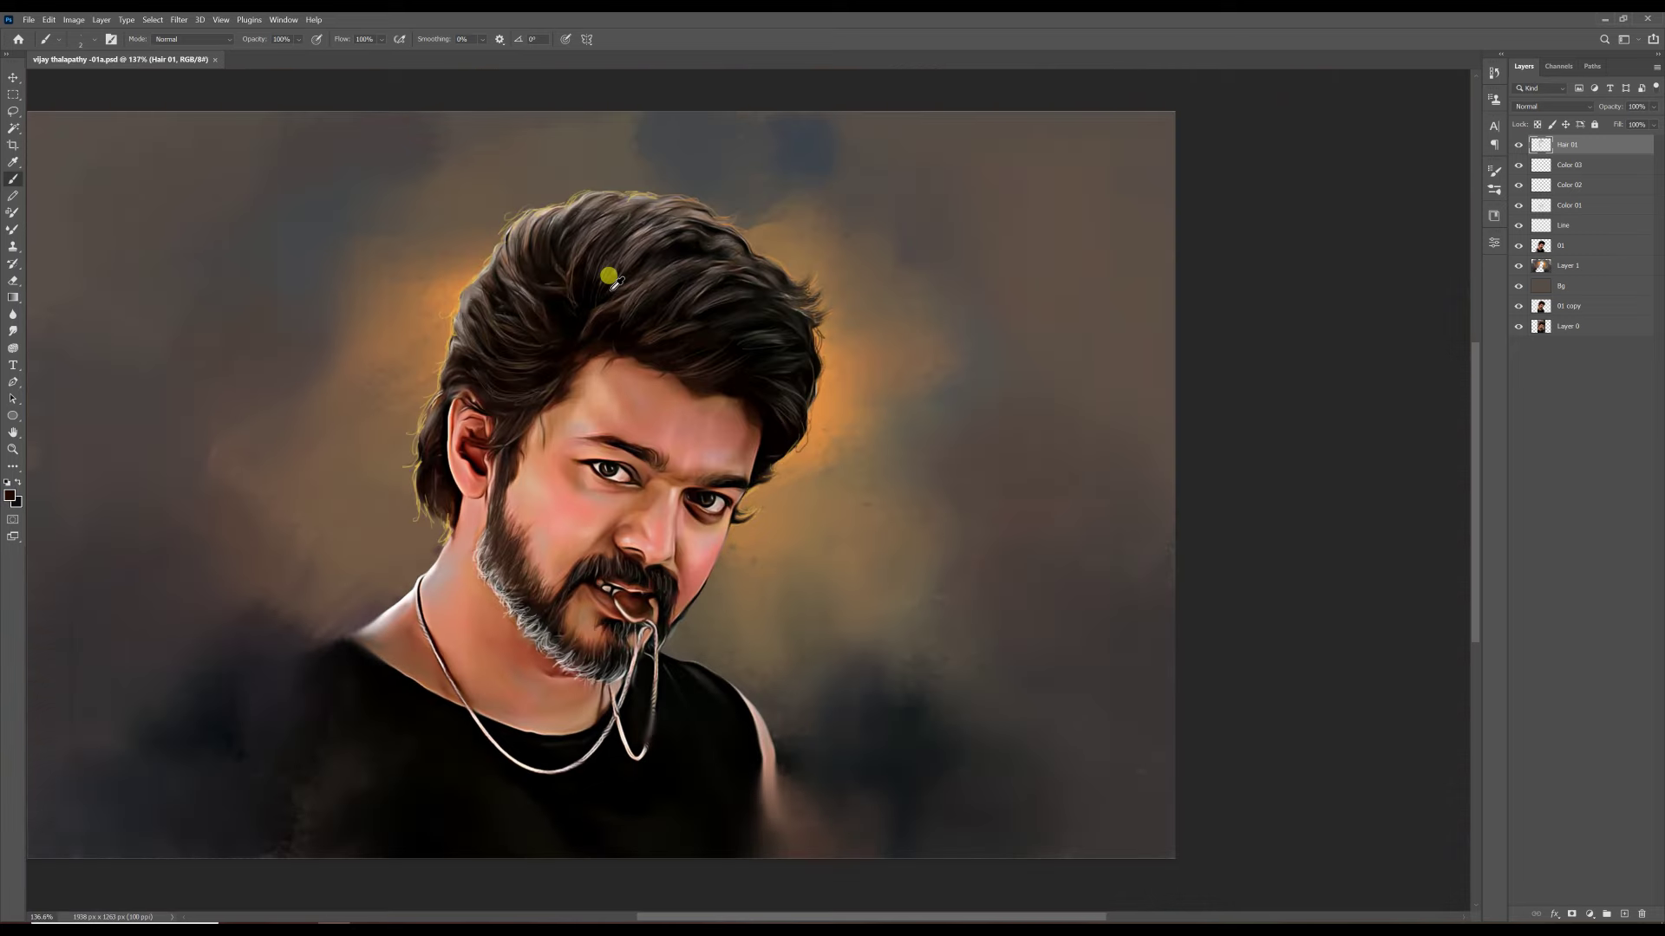
{"action": "scroll", "coordinate": [650, 407], "scroll_direction": "down", "scroll_amount": 2}
- Widen the canvas to 2058 px and smudge the new side strips into the background
{"action": "key", "text": "c"}
{"action": "left_click_drag", "start_coordinate": [1134, 460], "coordinate": [1158, 460]}
{"action": "key", "text": "Return"}
{"action": "left_click", "coordinate": [1560, 281]}
{"action": "key", "text": "alt+bracketright"}
{"action": "key", "text": "r"}
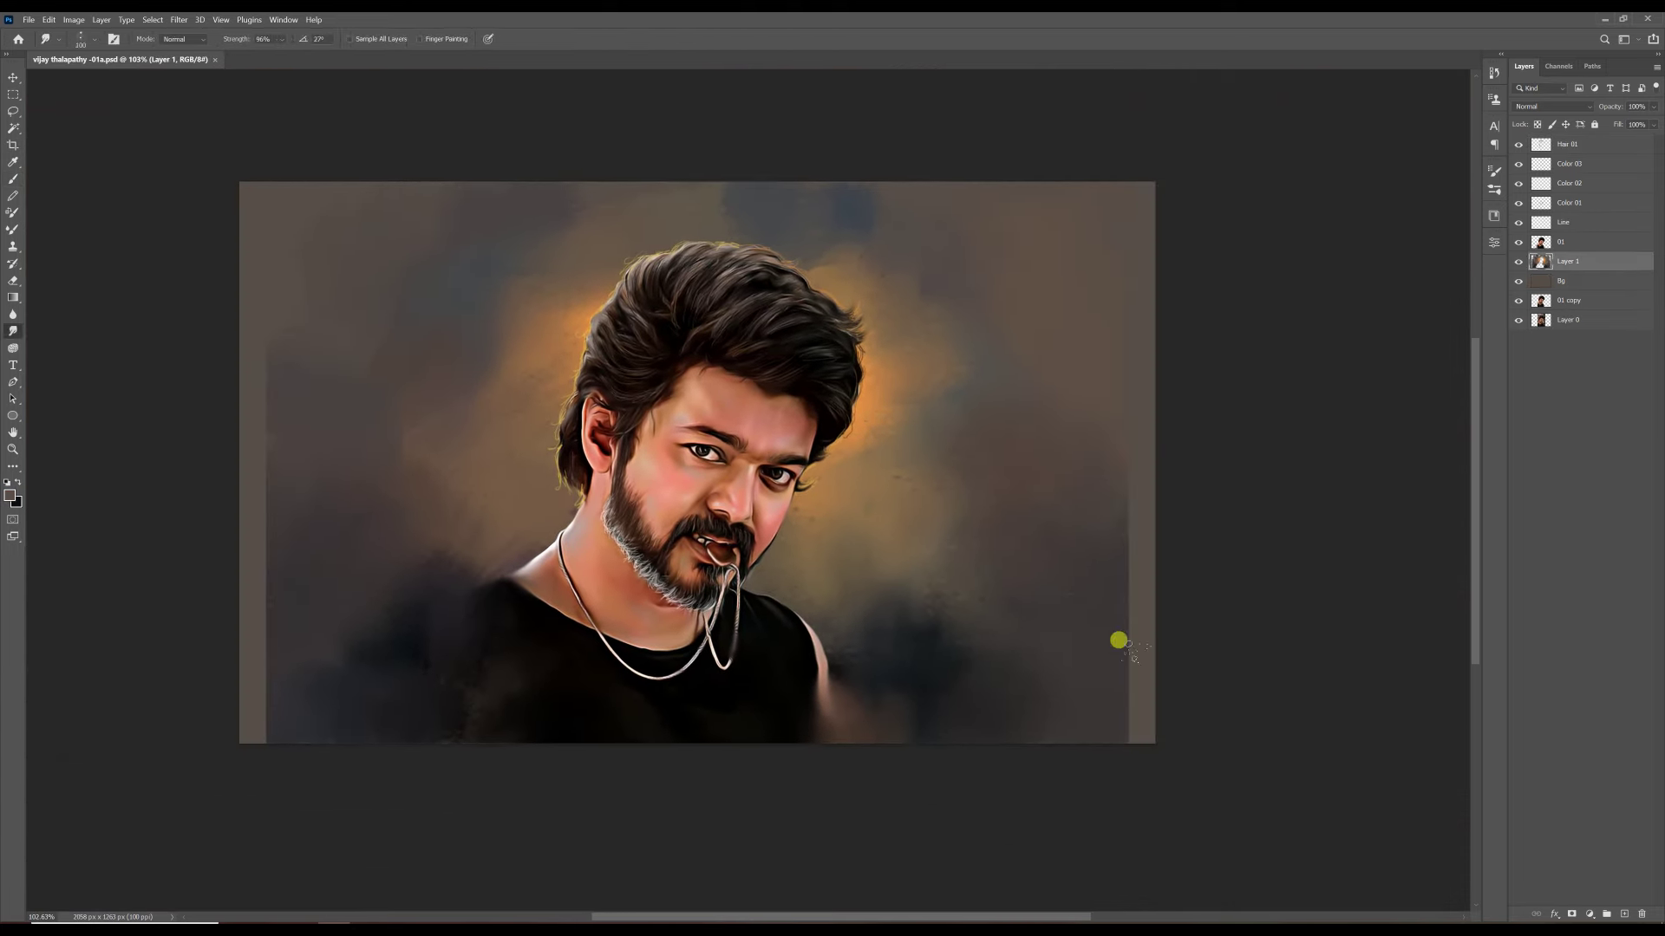
{"action": "left_click_drag", "start_coordinate": [1120, 640], "coordinate": [1109, 547]}
{"action": "left_click_drag", "start_coordinate": [233, 578], "coordinate": [225, 444]}
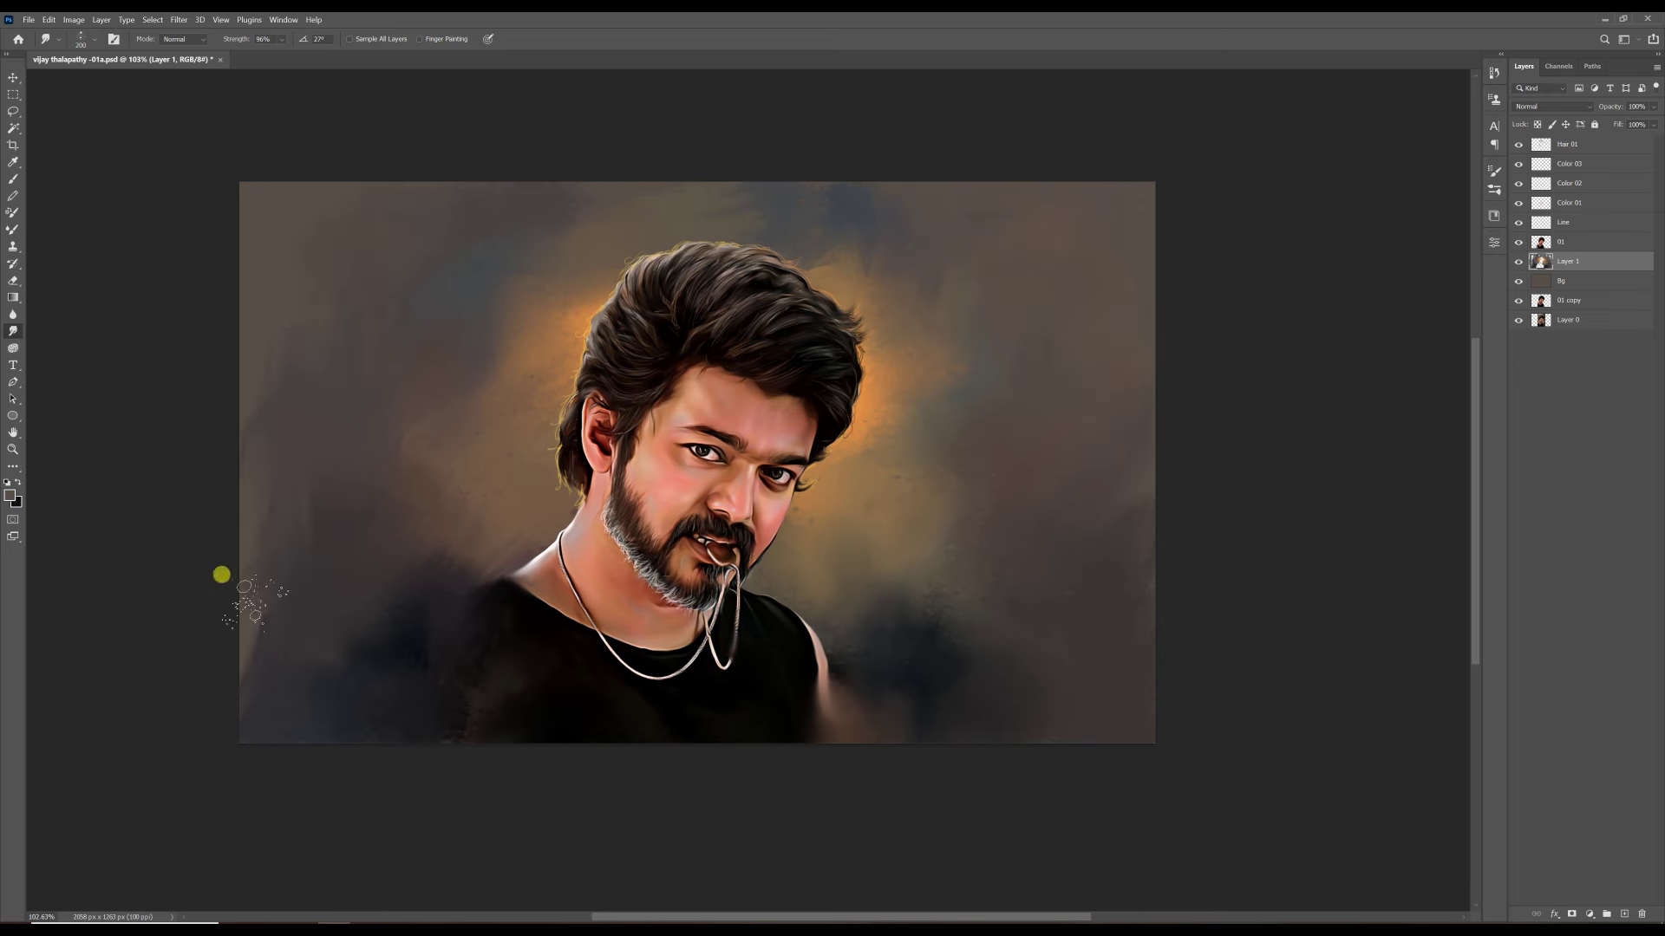
{"action": "scroll", "coordinate": [222, 575], "scroll_direction": "down", "scroll_amount": 2}
{"action": "scroll", "coordinate": [912, 588], "scroll_direction": "up", "scroll_amount": 1}
- Add a Levels adjustment and group the painting layers down to Bg into Group 1
{"action": "left_click", "coordinate": [755, 335], "text": "ctrl"}
{"action": "scroll", "coordinate": [980, 417], "scroll_direction": "up", "scroll_amount": 1}
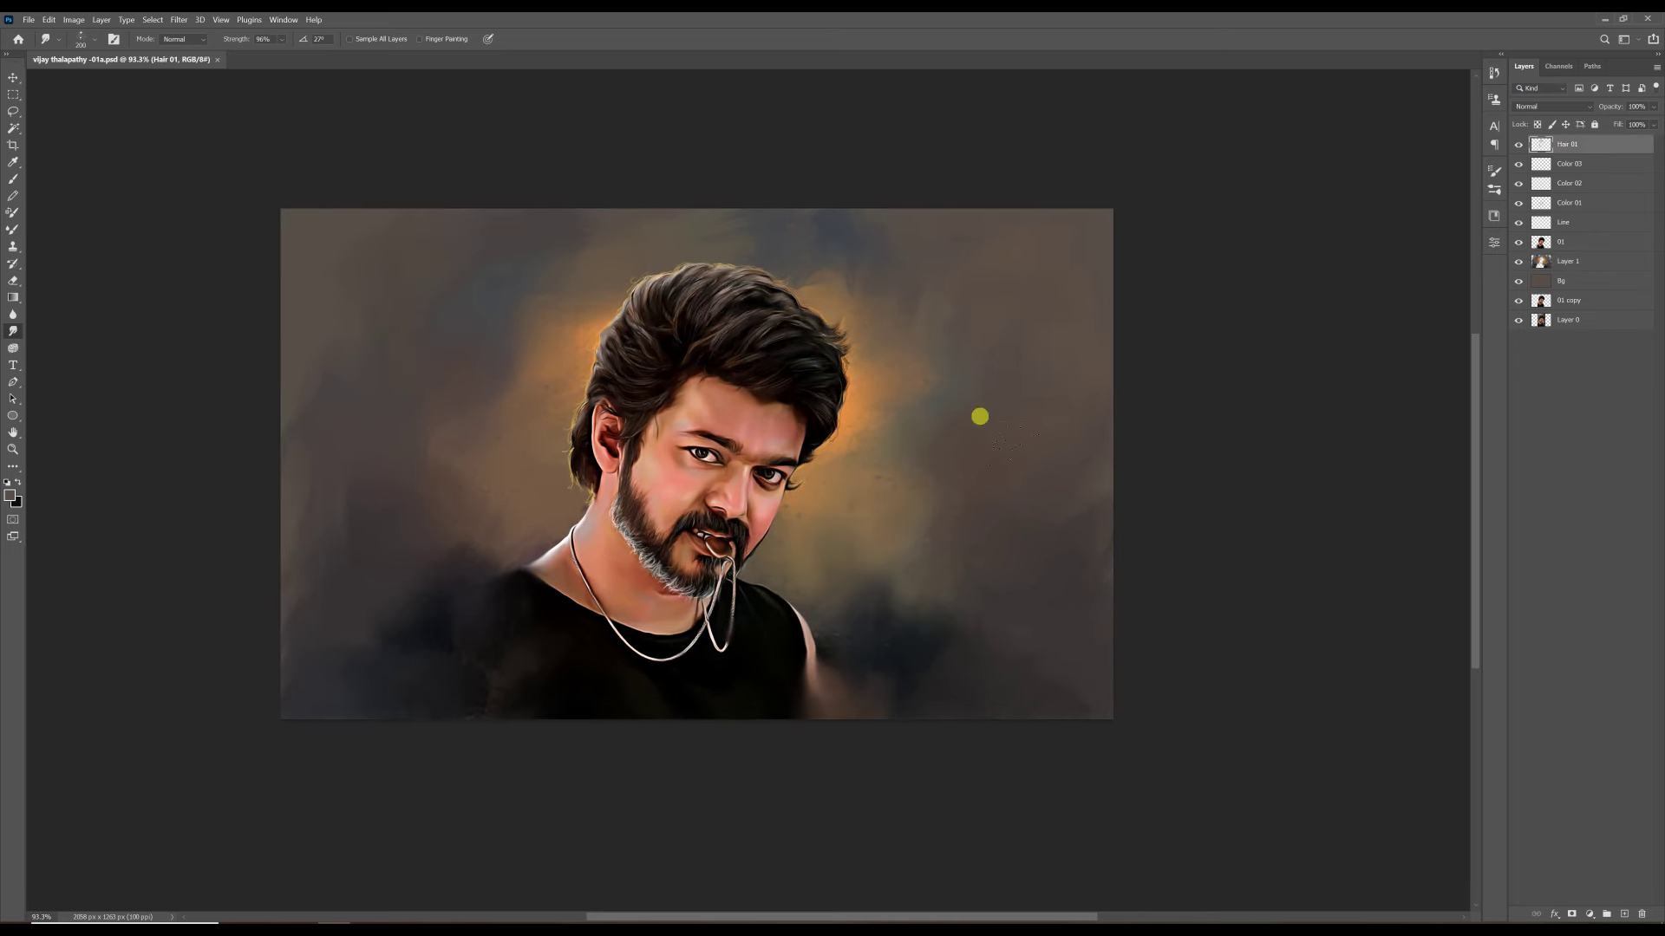
{"action": "left_click", "coordinate": [1589, 913]}
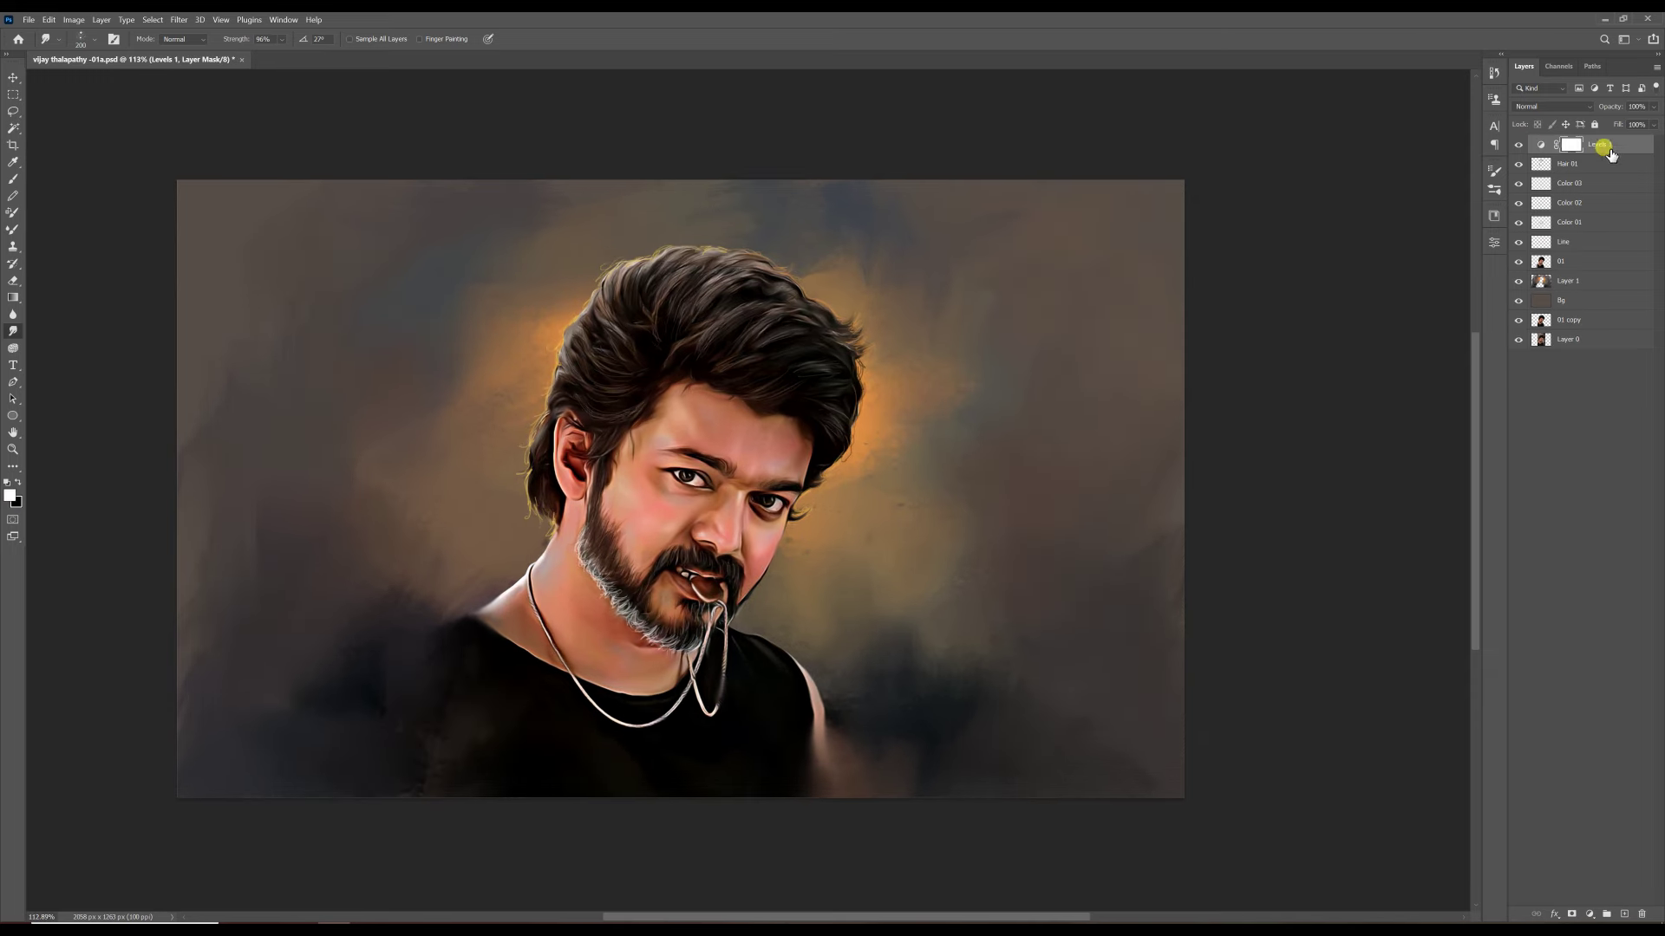
{"action": "left_click", "coordinate": [1582, 300], "text": "shift"}
{"action": "key", "text": "ctrl+g"}
{"action": "key", "text": "ctrl+j"}
{"action": "left_click", "coordinate": [1535, 163]}
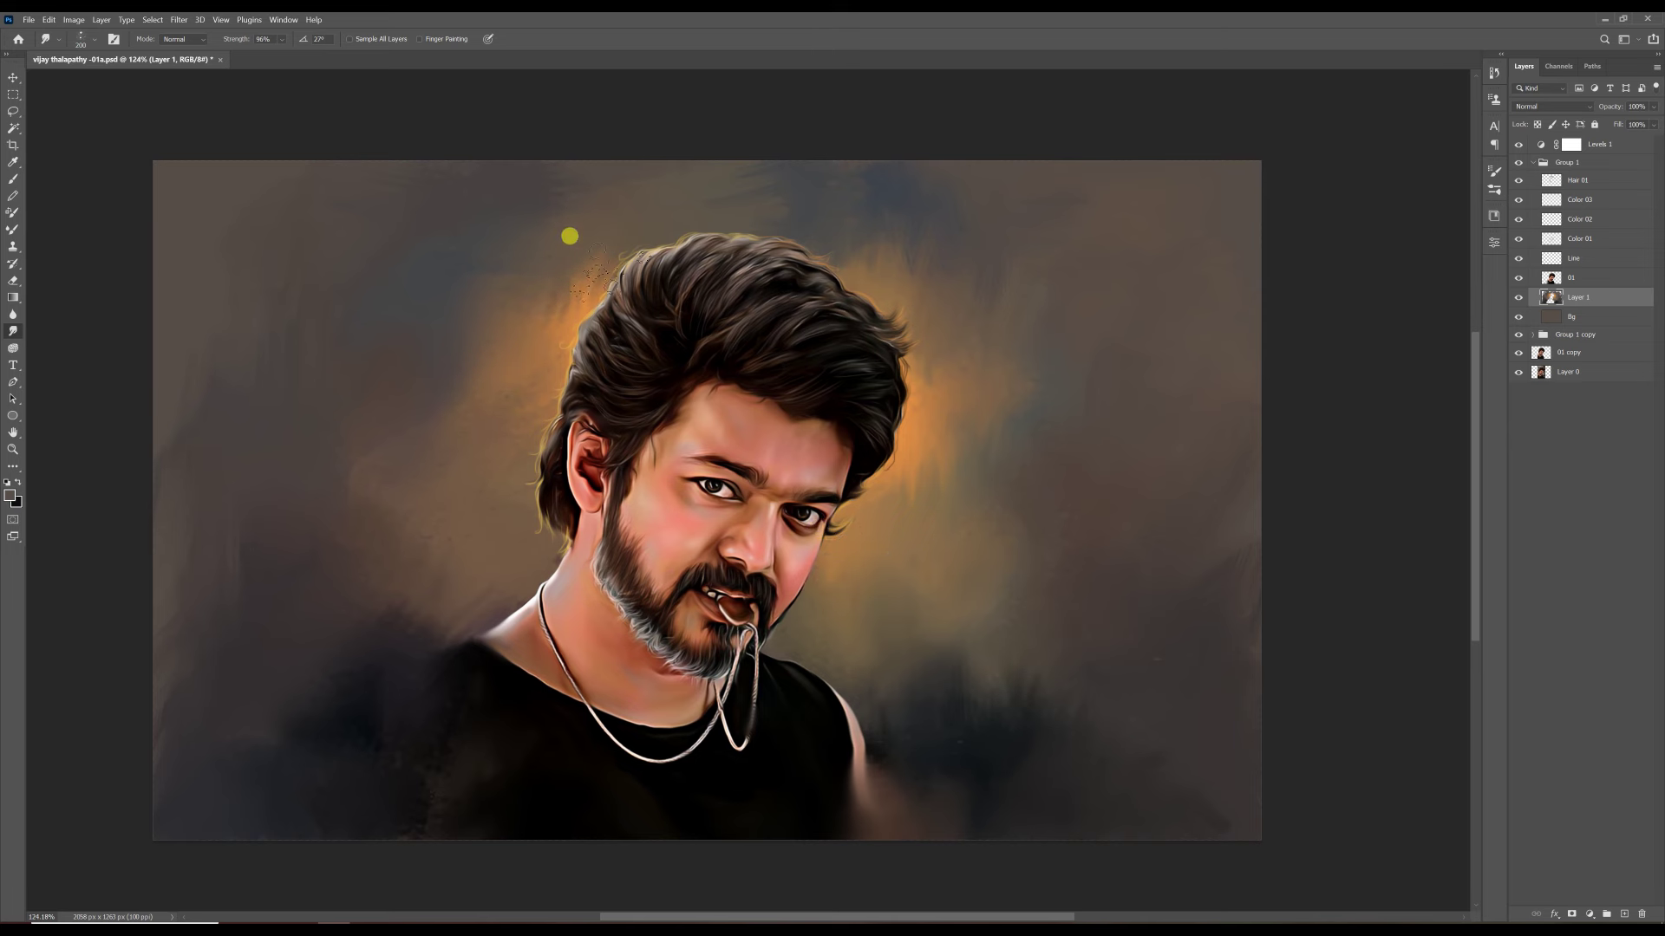
- Smudge the orange glow and vertical background streaks, hide Levels, and add a new layer in Group 1
{"action": "key", "text": "bracketleft"}
{"action": "key", "text": "bracketleft"}
{"action": "key", "text": "bracketleft"}
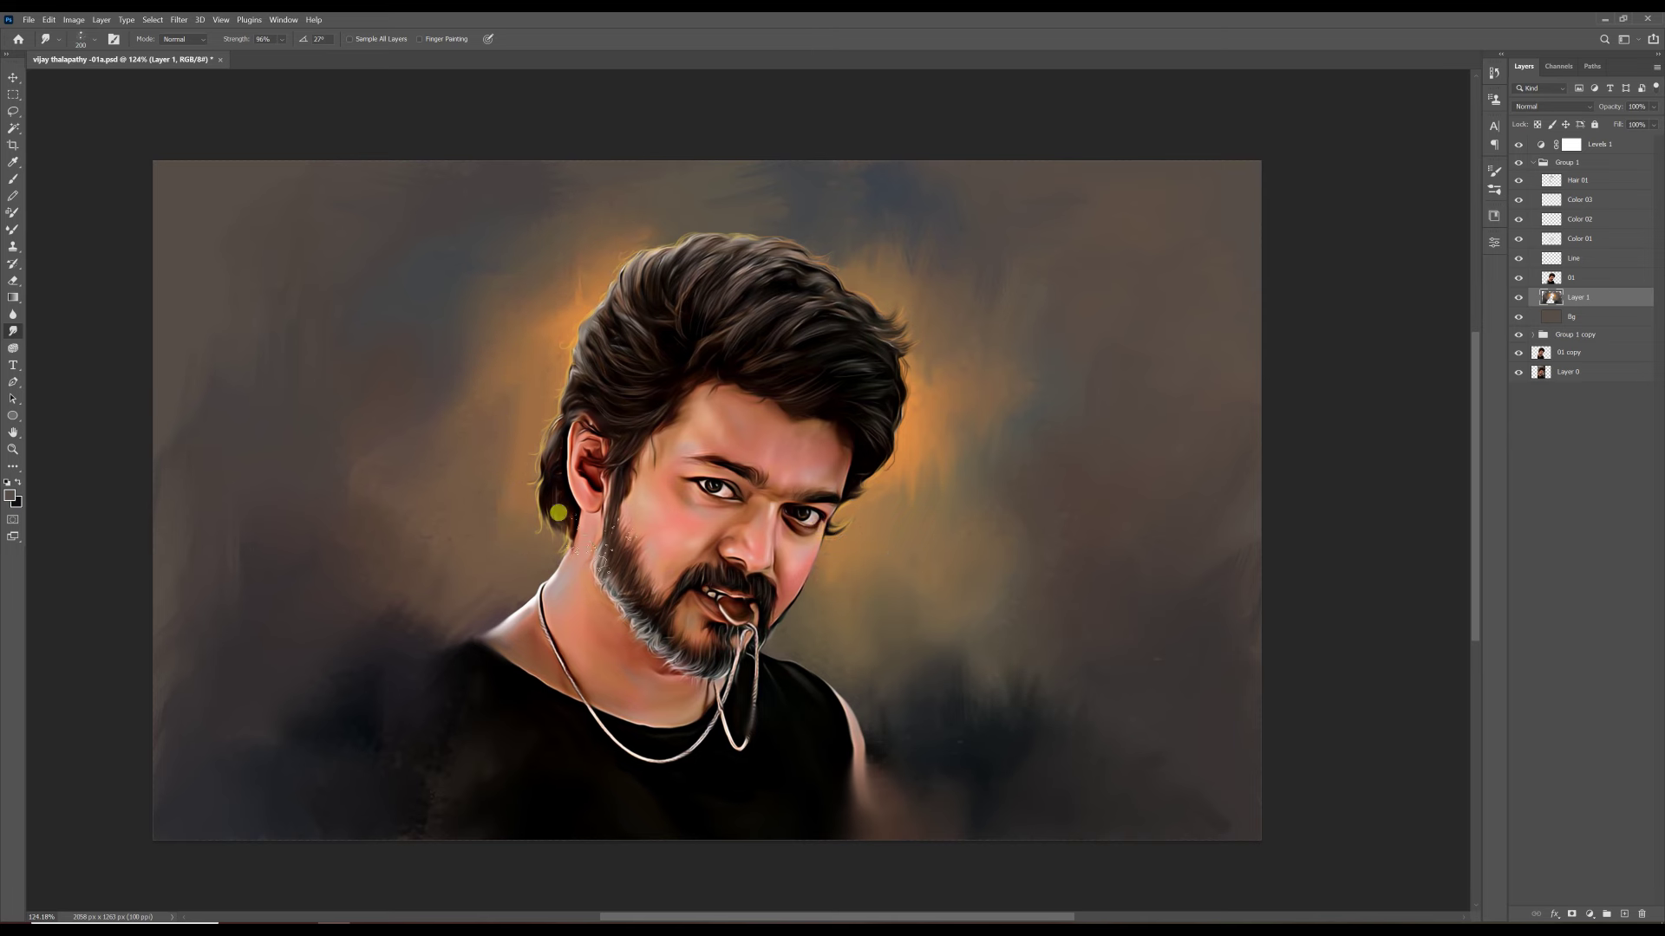
{"action": "mouse_move", "coordinate": [901, 330]}
{"action": "left_mouse_down"}
{"action": "mouse_move", "coordinate": [962, 360]}
{"action": "mouse_move", "coordinate": [918, 416]}
{"action": "left_mouse_up"}
{"action": "key", "text": "bracketleft"}
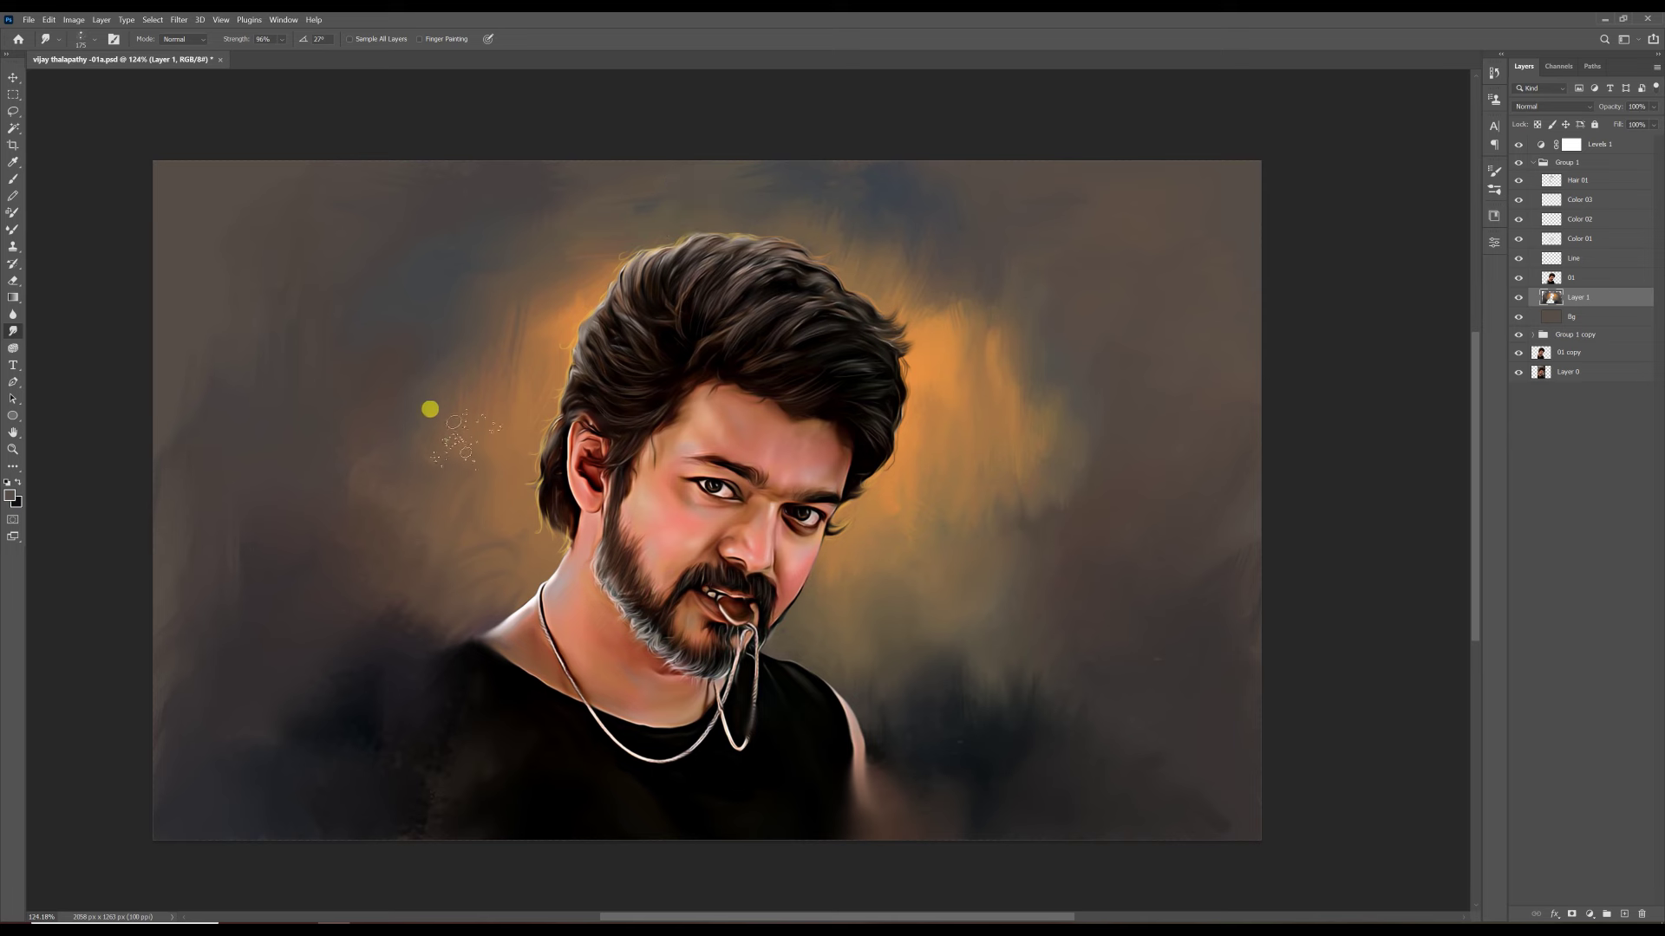
{"action": "mouse_move", "coordinate": [1103, 428]}
{"action": "left_mouse_down"}
{"action": "mouse_move", "coordinate": [1119, 434]}
{"action": "mouse_move", "coordinate": [1023, 512]}
{"action": "left_mouse_up"}
{"action": "key", "text": "bracketright"}
{"action": "key", "text": "bracketright"}
{"action": "key", "text": "bracketright"}
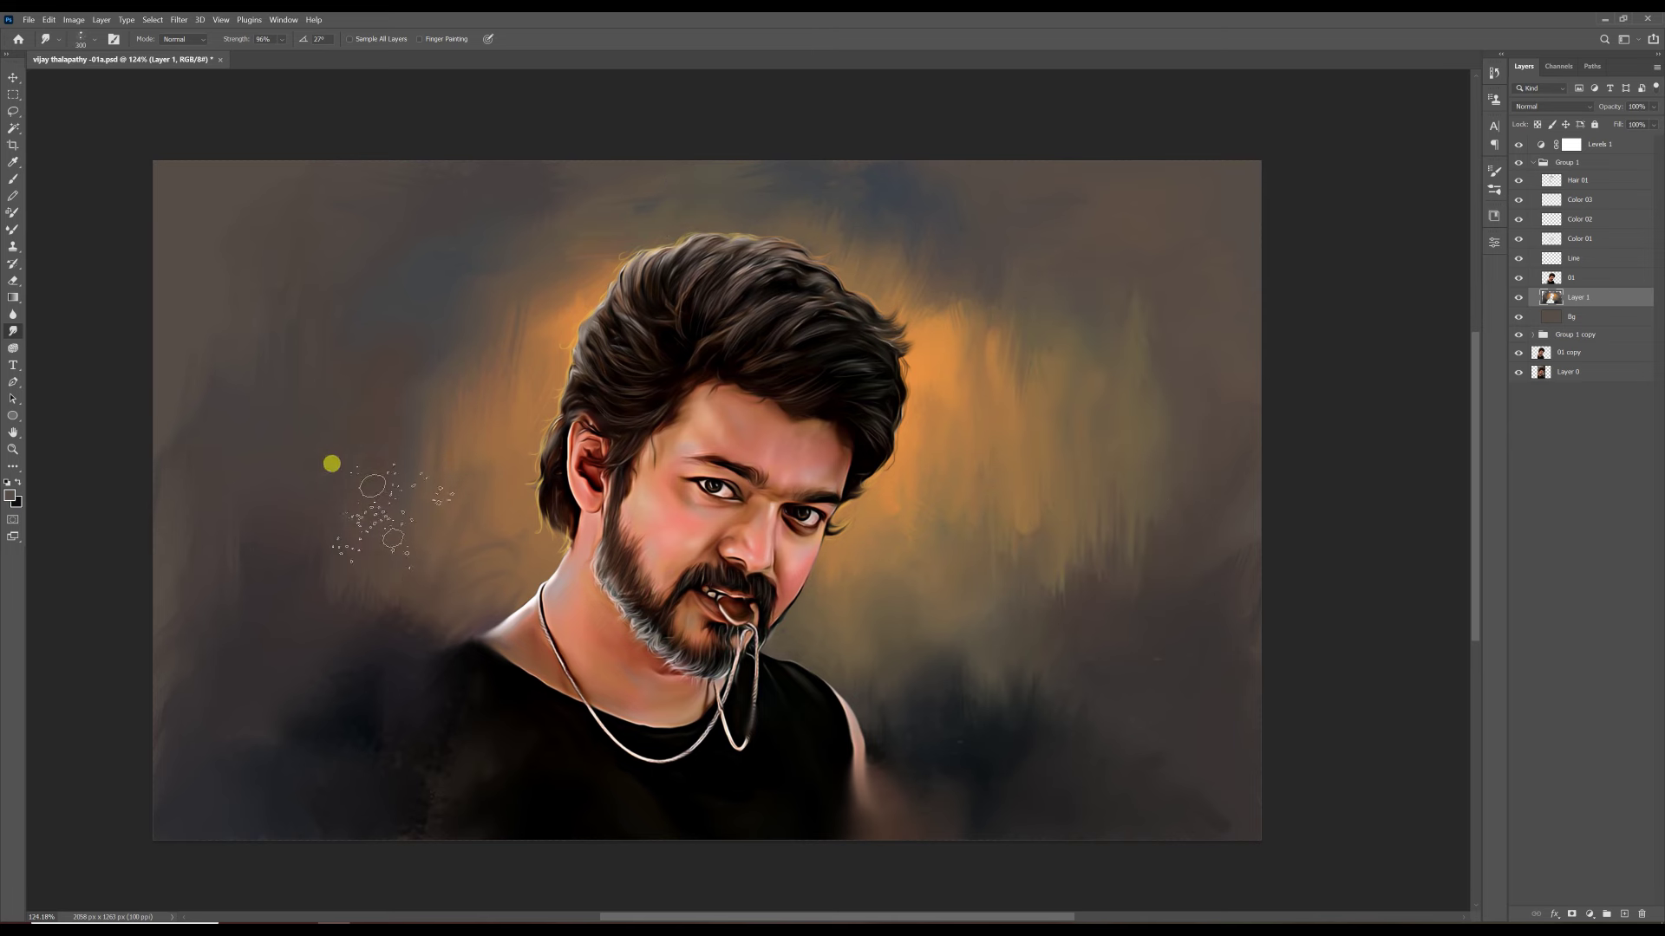
{"action": "left_click_drag", "start_coordinate": [331, 463], "coordinate": [348, 423]}
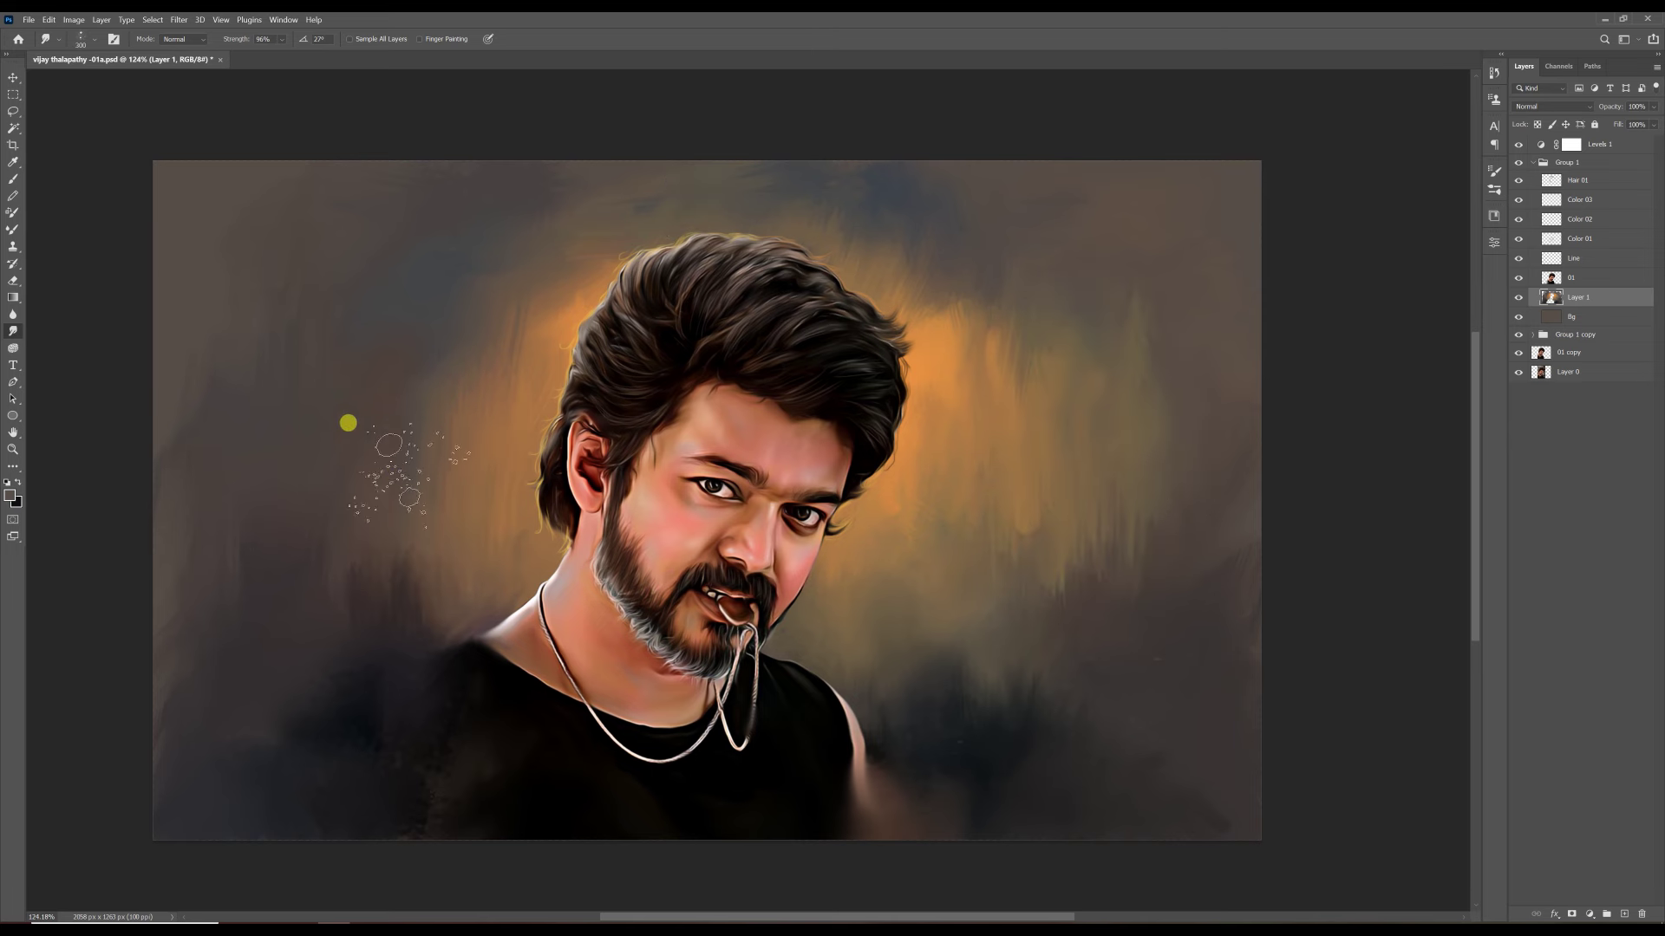
{"action": "left_click", "coordinate": [1594, 168]}
{"action": "left_click", "coordinate": [1518, 144]}
{"action": "key", "text": "ctrl+shift+alt+n"}
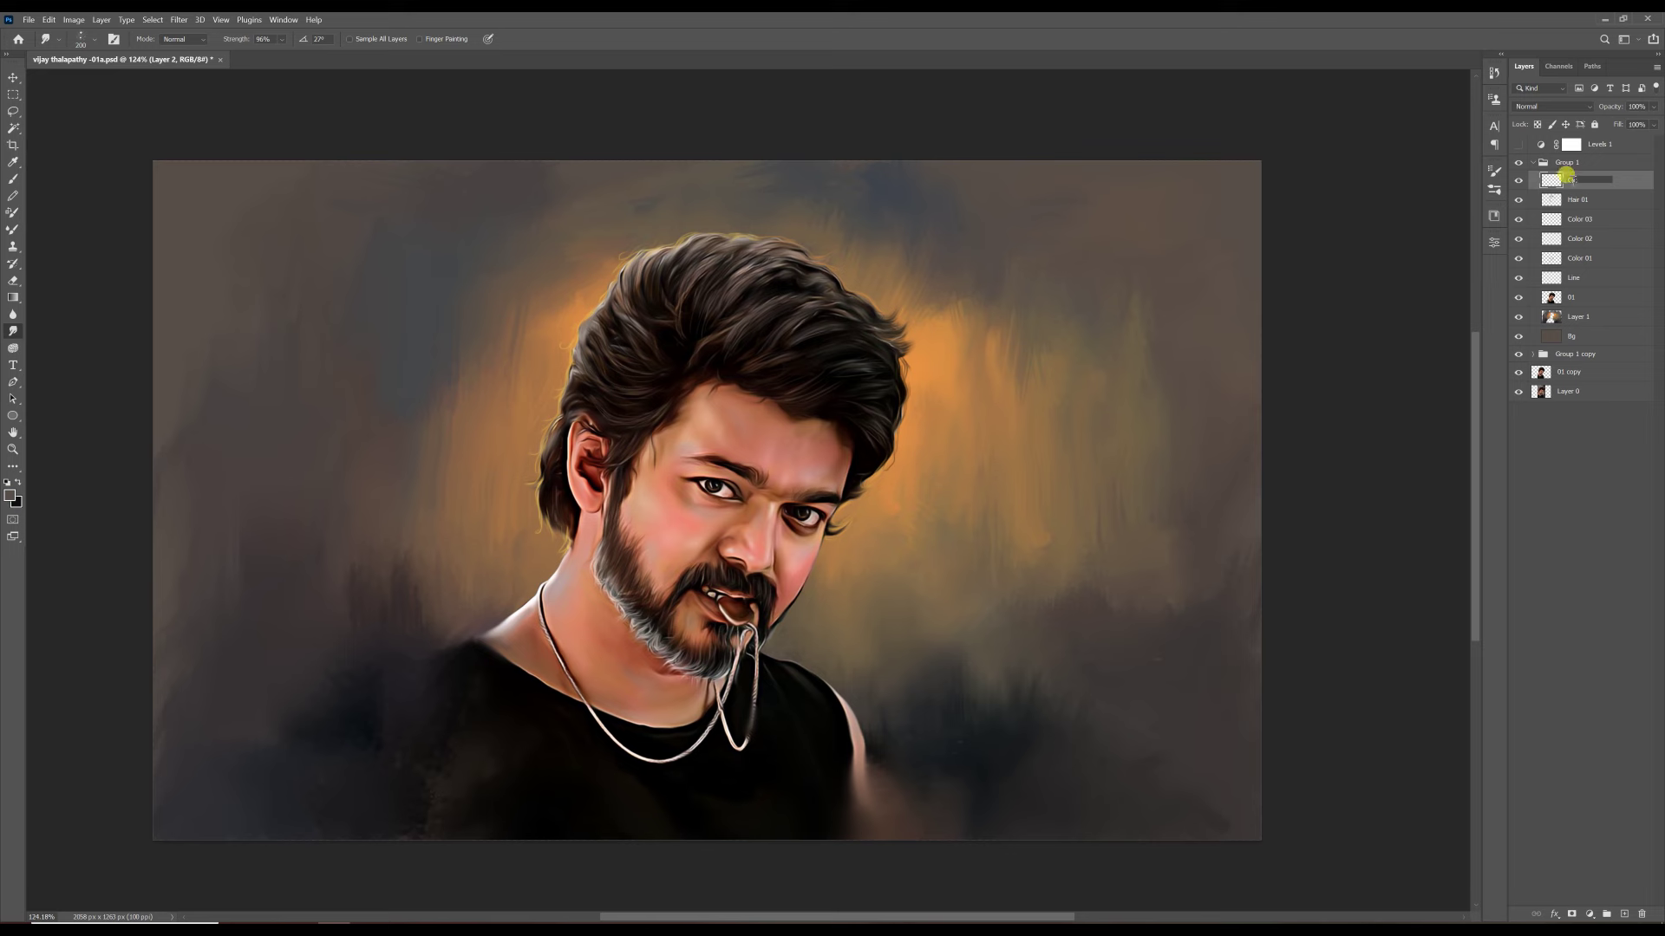
- Paint dark hatch strokes on the lower-left background with an enlarged textured brush
{"action": "left_click", "coordinate": [13, 179]}
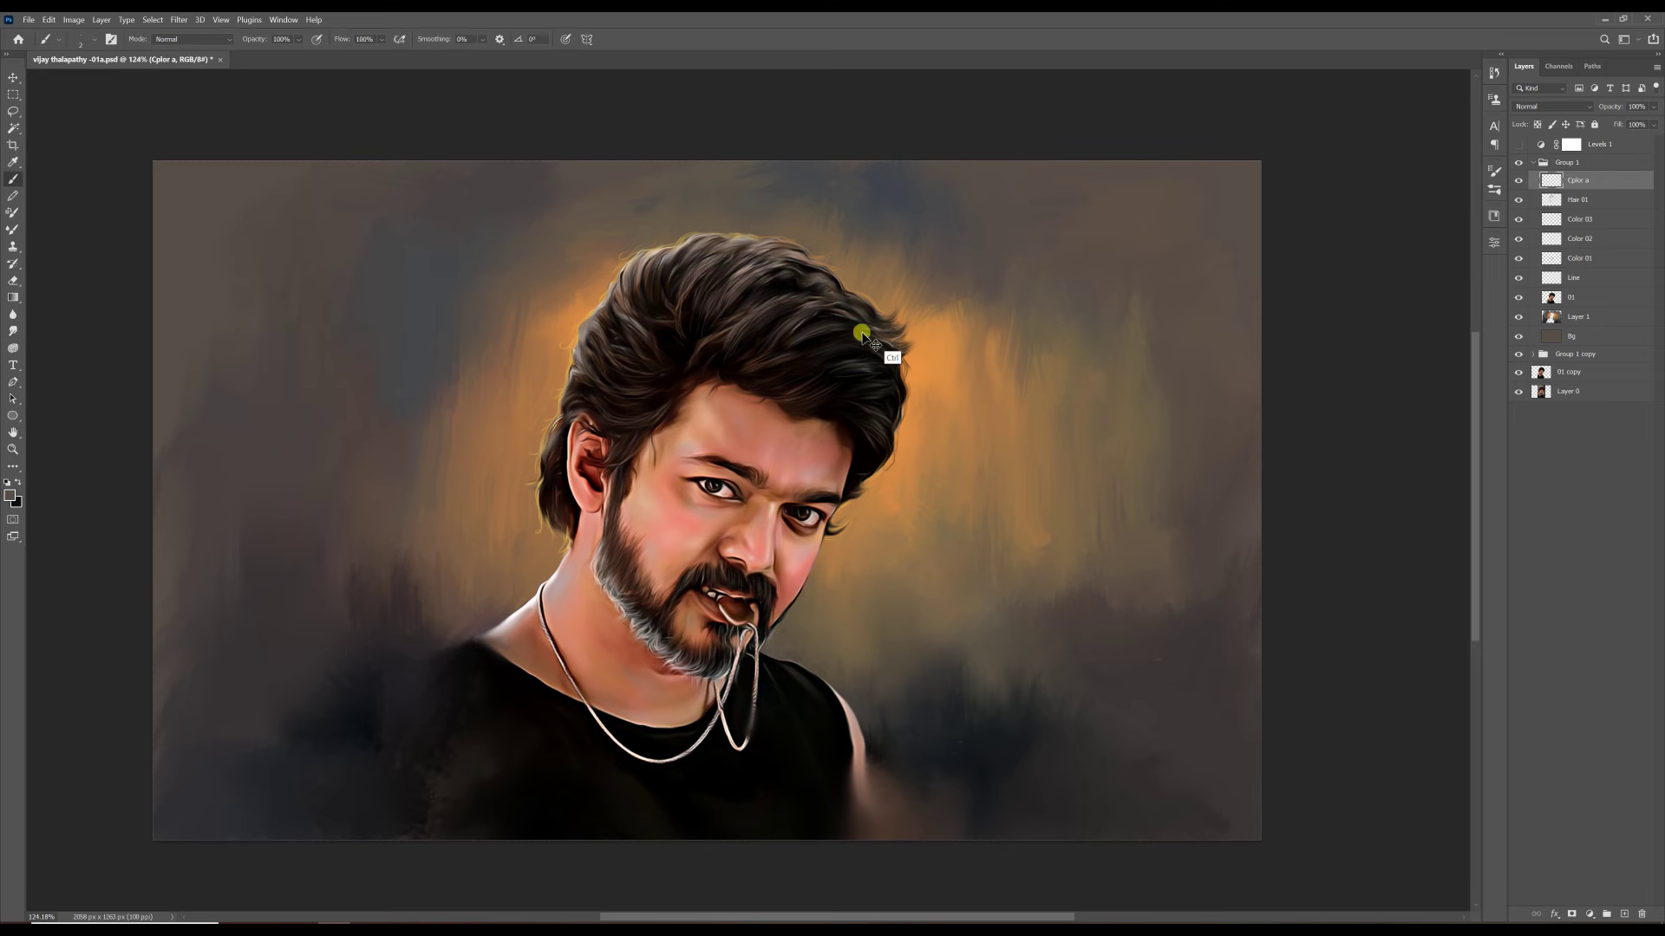
{"action": "key", "text": "F5"}
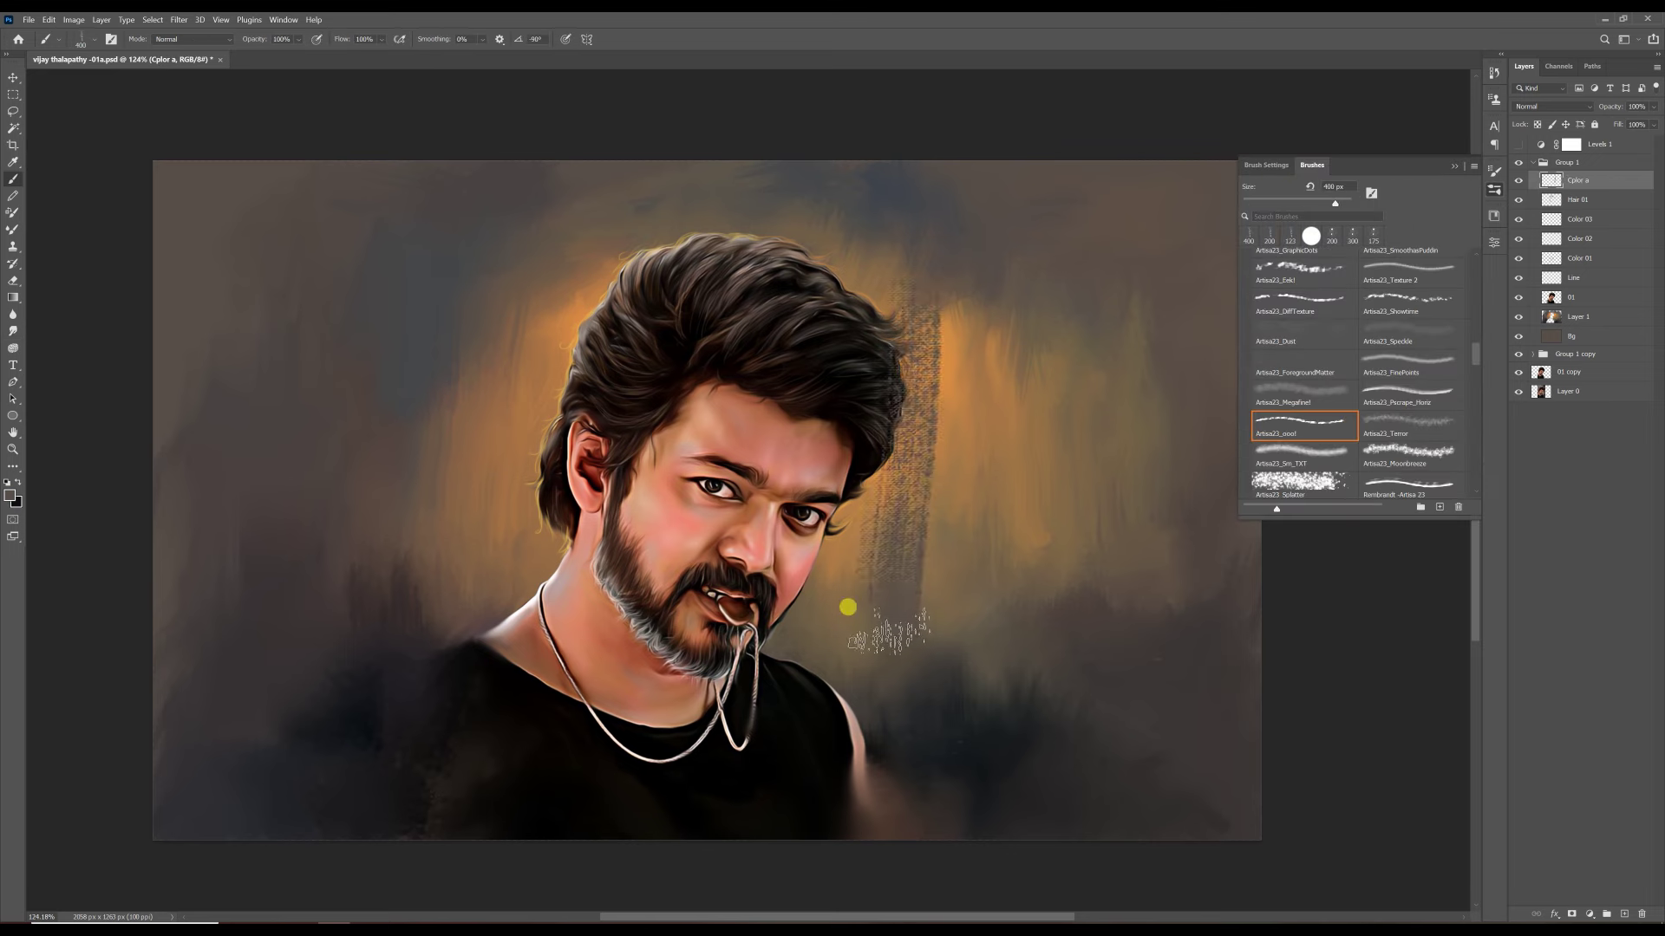
{"action": "key", "text": "bracketright"}
{"action": "key", "text": "bracketright"}
{"action": "key", "text": "bracketright"}
{"action": "mouse_move", "coordinate": [372, 650]}
{"action": "left_mouse_down"}
{"action": "mouse_move", "coordinate": [257, 684]}
{"action": "mouse_move", "coordinate": [346, 791]}
{"action": "left_mouse_up"}
{"action": "key", "text": "bracketright"}
- Paint orange textured specks near the hair and along the lower-left background
{"action": "left_click", "coordinate": [902, 455], "text": "alt"}
{"action": "left_click_drag", "start_coordinate": [902, 312], "coordinate": [867, 260]}
{"action": "left_click_drag", "start_coordinate": [479, 353], "coordinate": [428, 494]}
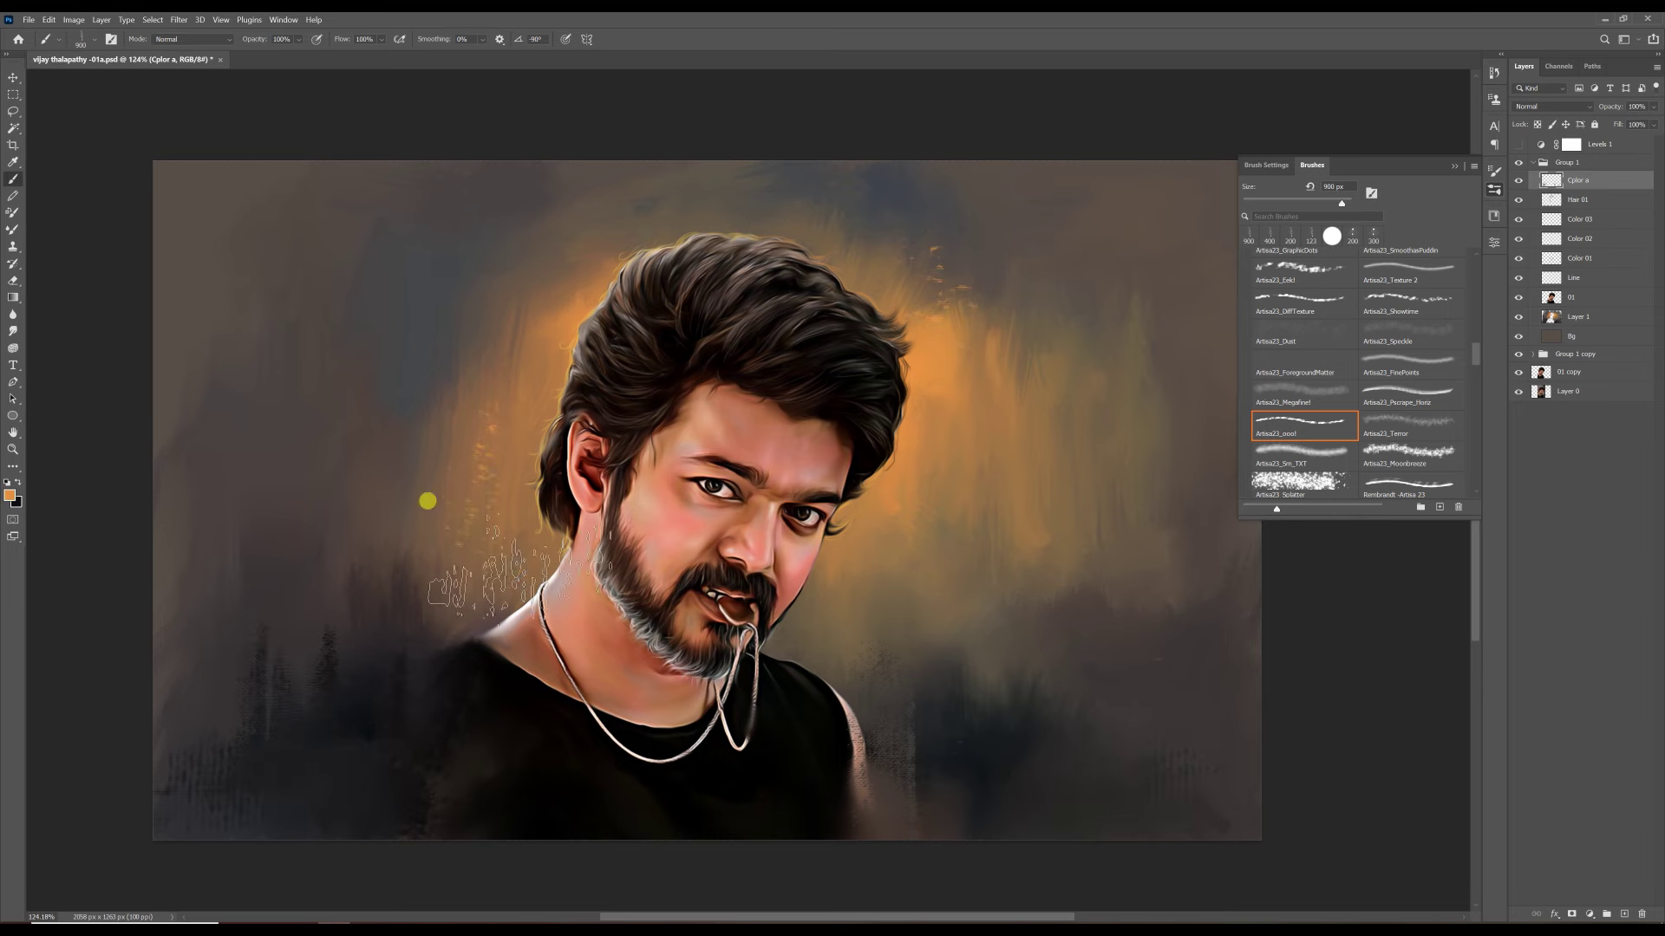
{"action": "scroll", "coordinate": [1292, 416], "scroll_direction": "up", "scroll_amount": 3}
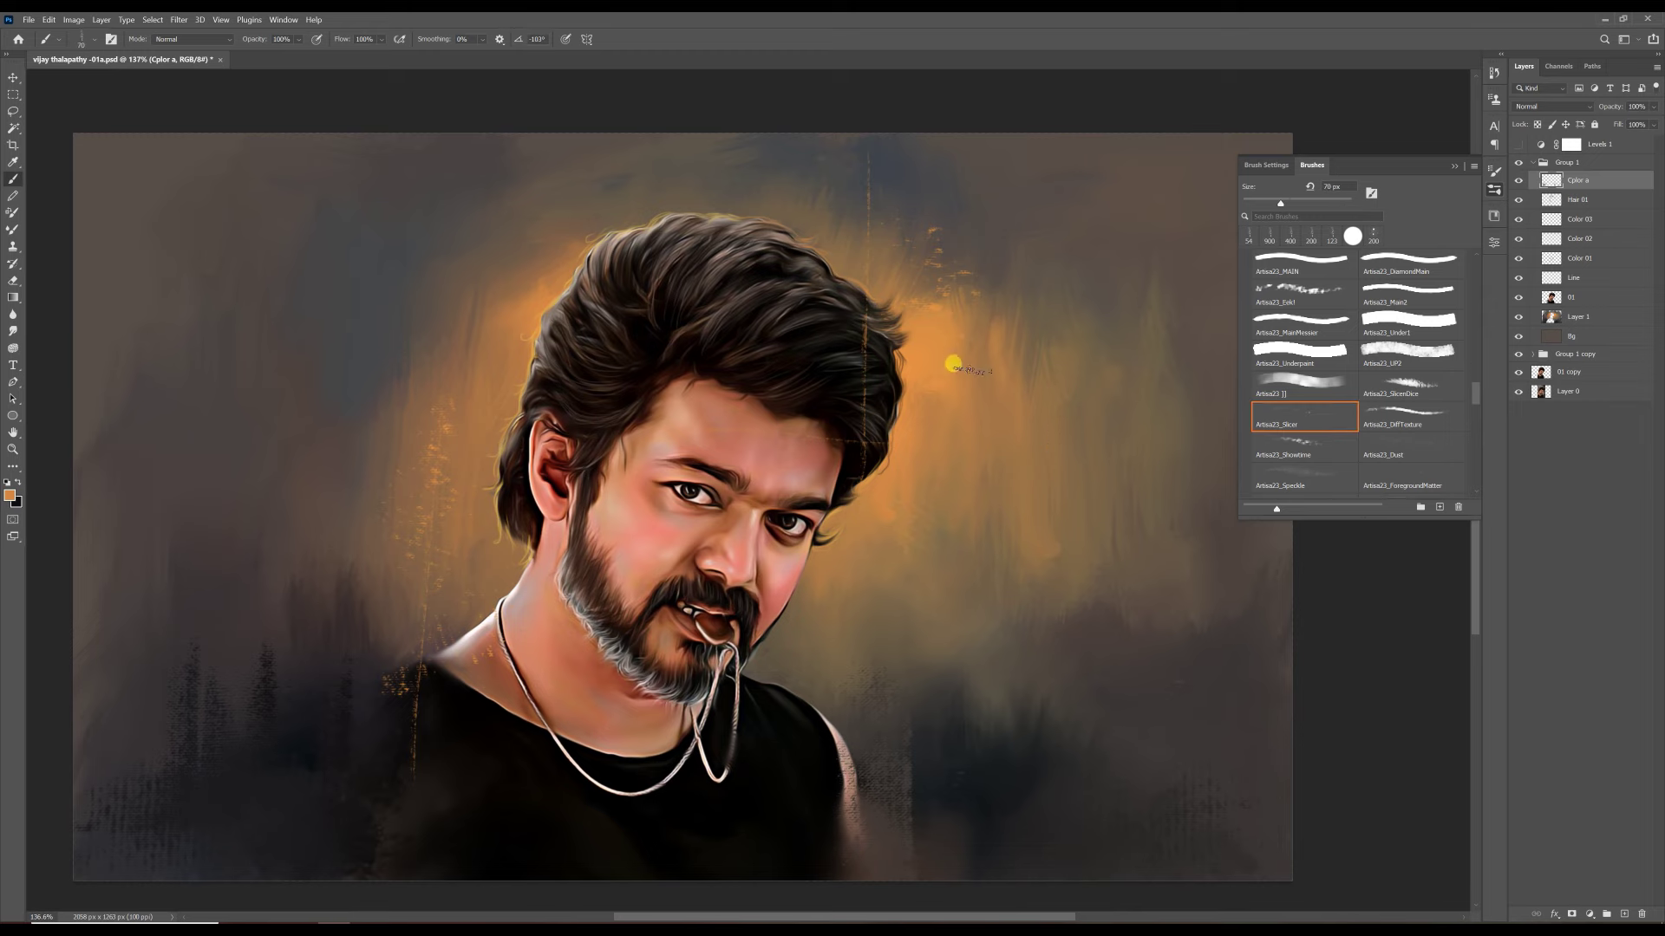
{"action": "scroll", "coordinate": [892, 374], "scroll_direction": "down", "scroll_amount": 2}
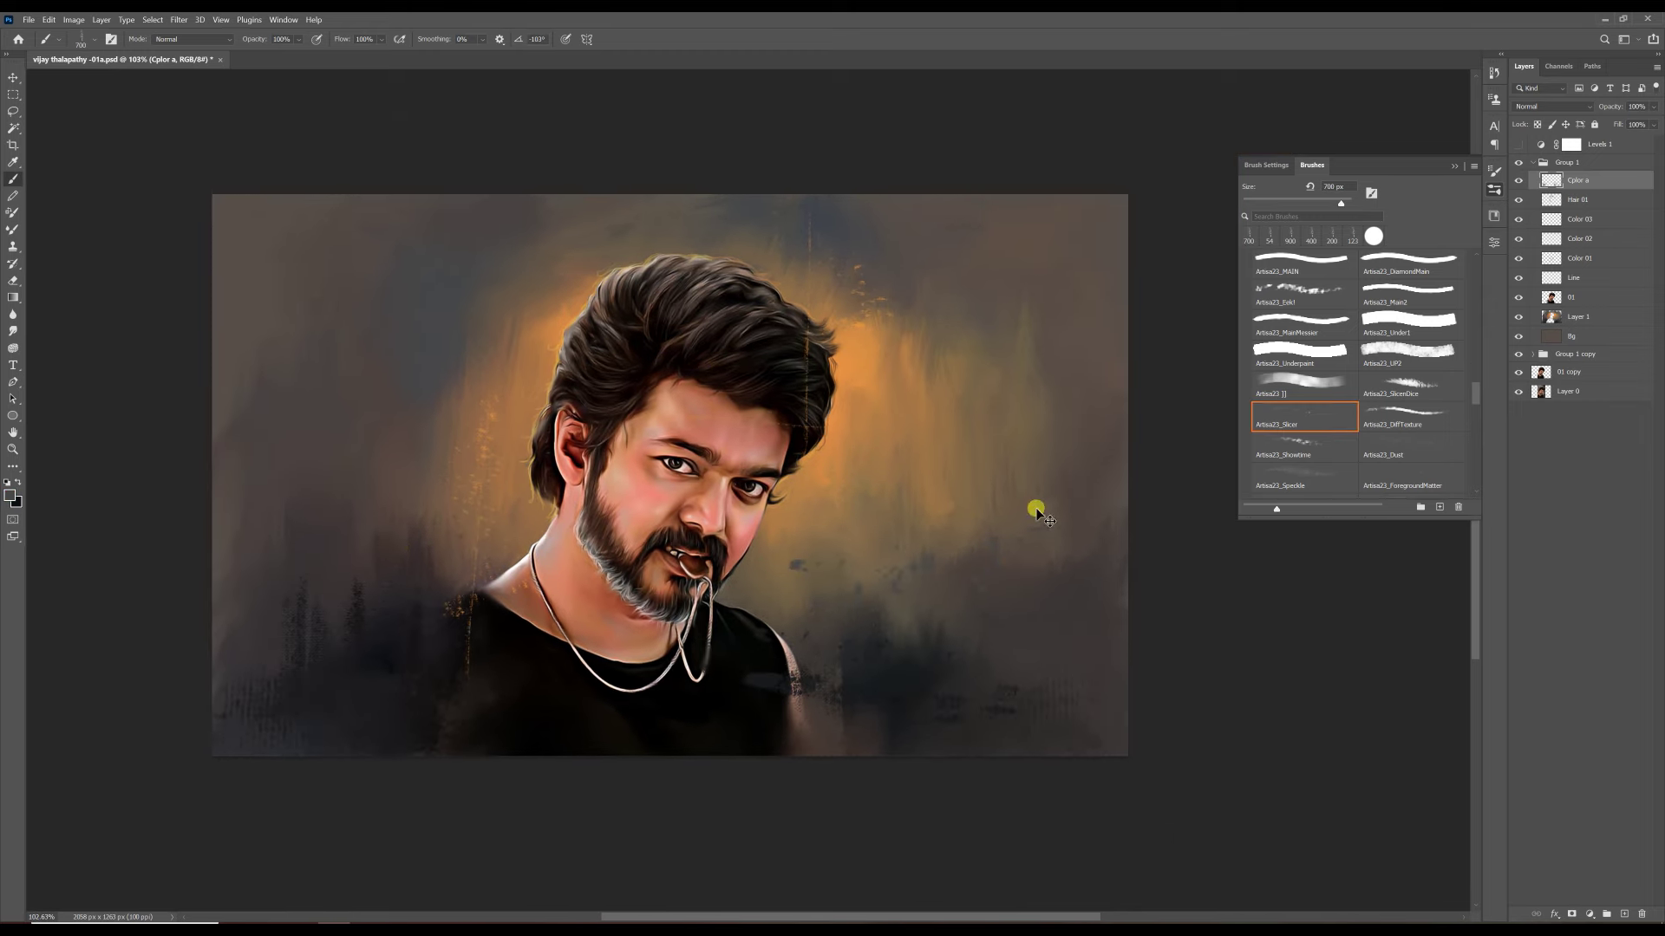
{"action": "scroll", "coordinate": [1037, 509], "scroll_direction": "up", "scroll_amount": 1}
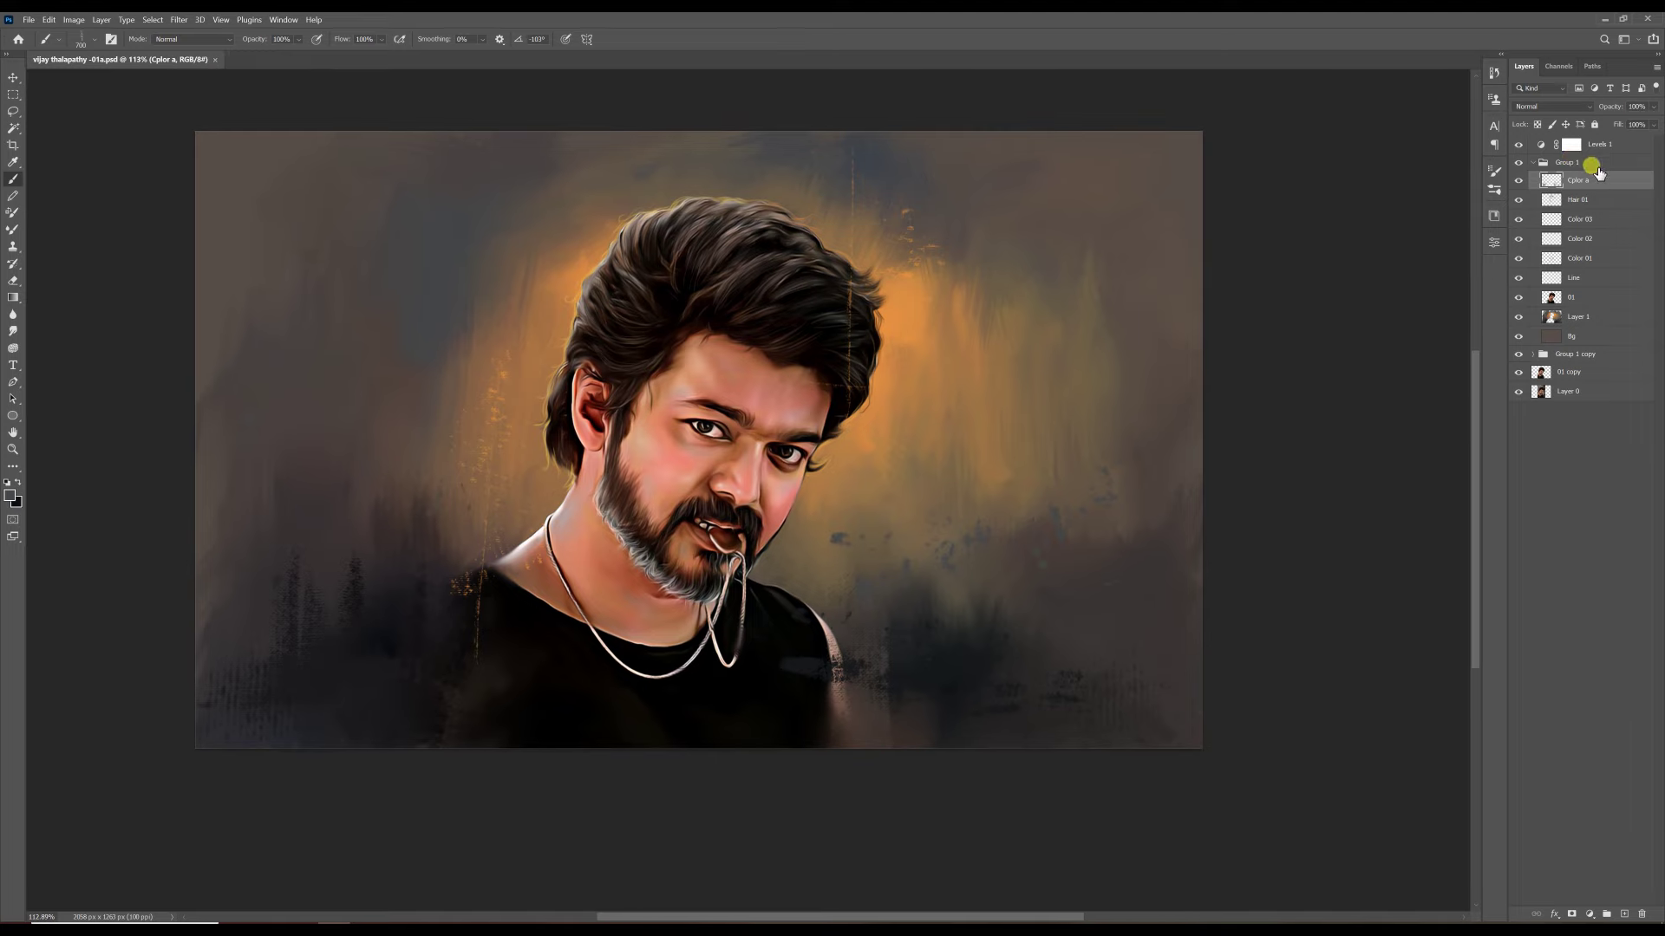
{"action": "left_click", "coordinate": [1592, 144]}
{"action": "left_click", "coordinate": [1589, 914]}
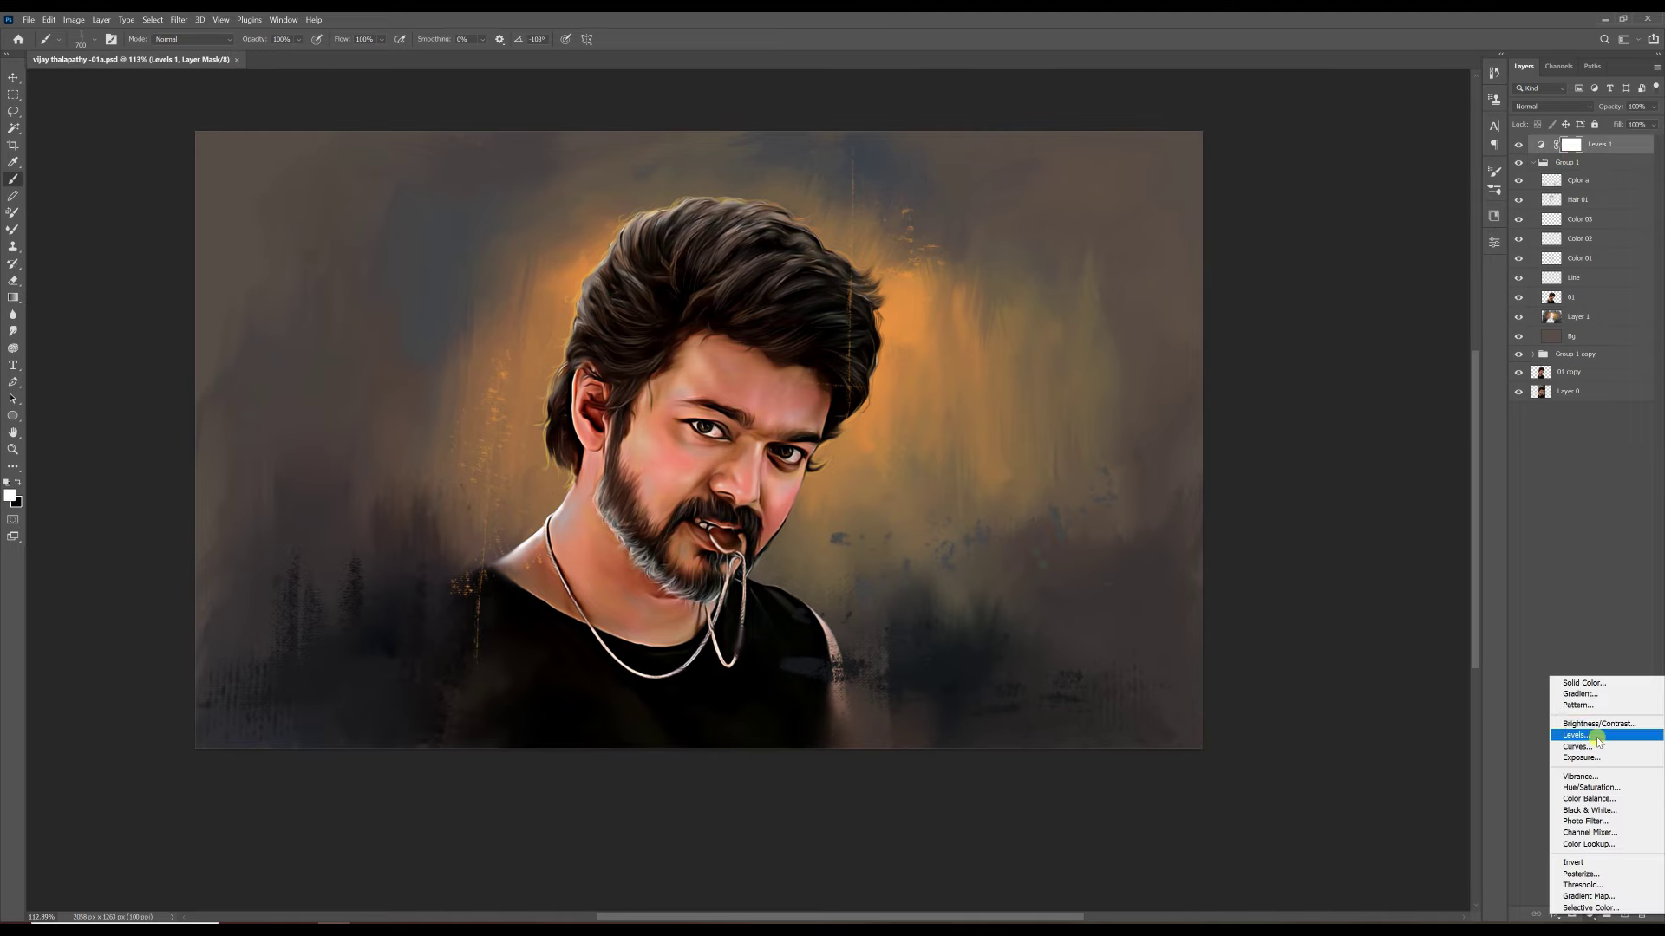
- Add a Curves adjustment and set the Levels 1 black input to 13
{"action": "left_click", "coordinate": [1577, 746]}
{"action": "left_click", "coordinate": [1541, 164]}
{"action": "left_click_drag", "start_coordinate": [1358, 374], "coordinate": [1364, 375]}
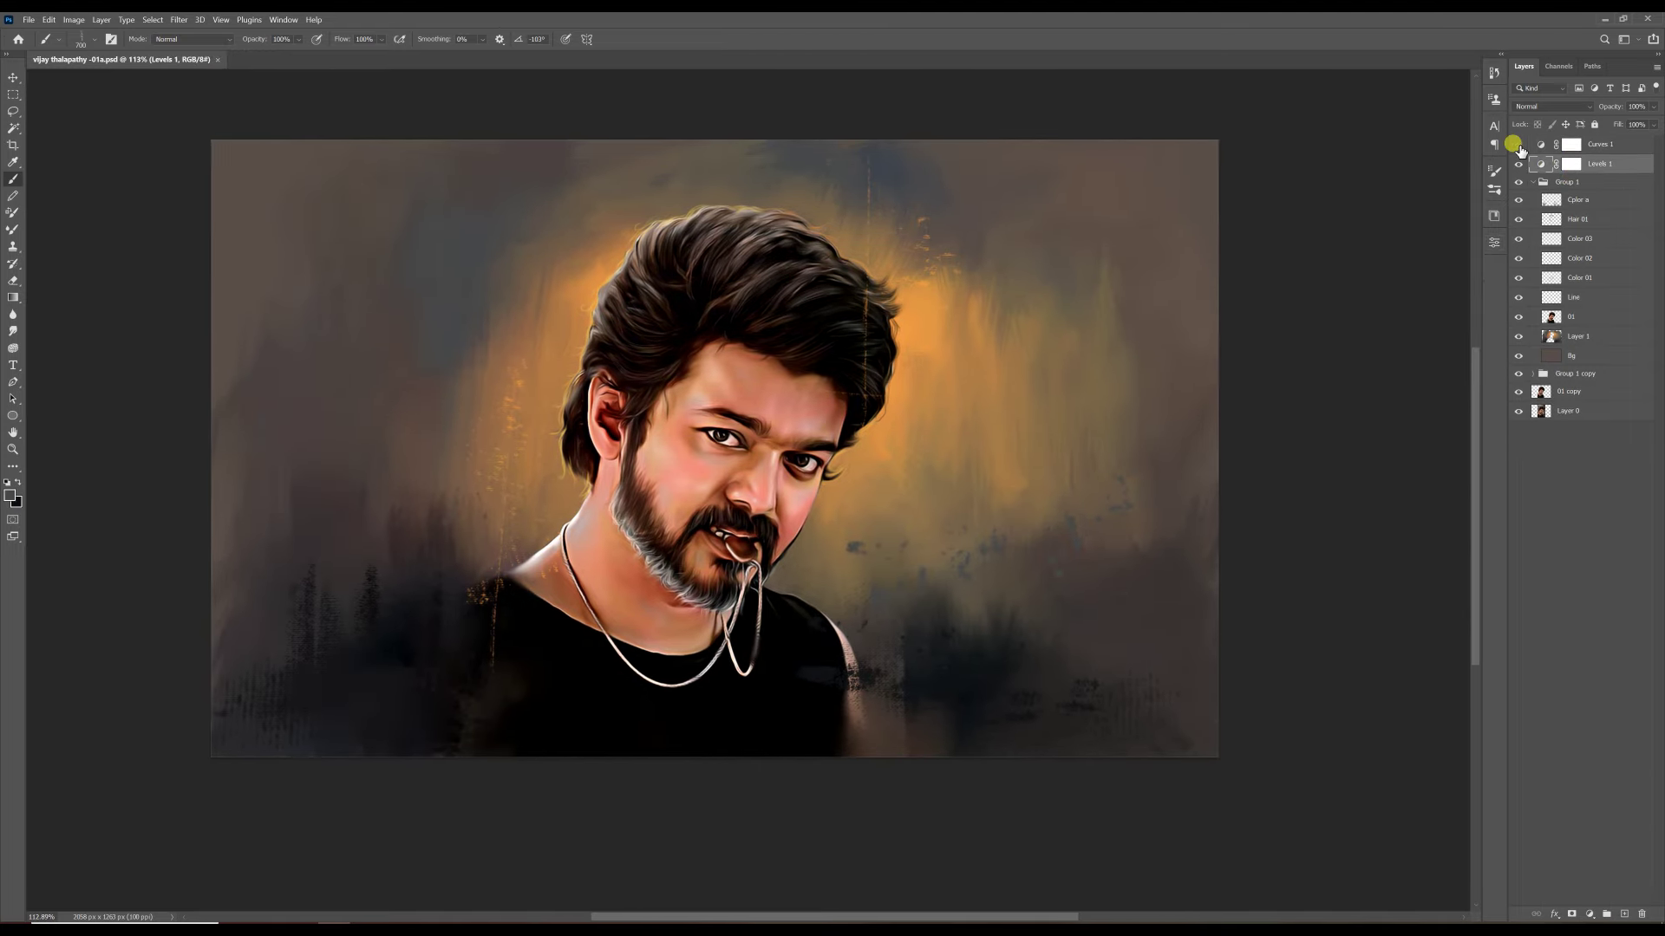
{"action": "left_click", "coordinate": [1600, 145]}
- Paint soft cheek highlights on a new Light layer at 39% opacity and smudge them
{"action": "left_click", "coordinate": [1639, 125]}
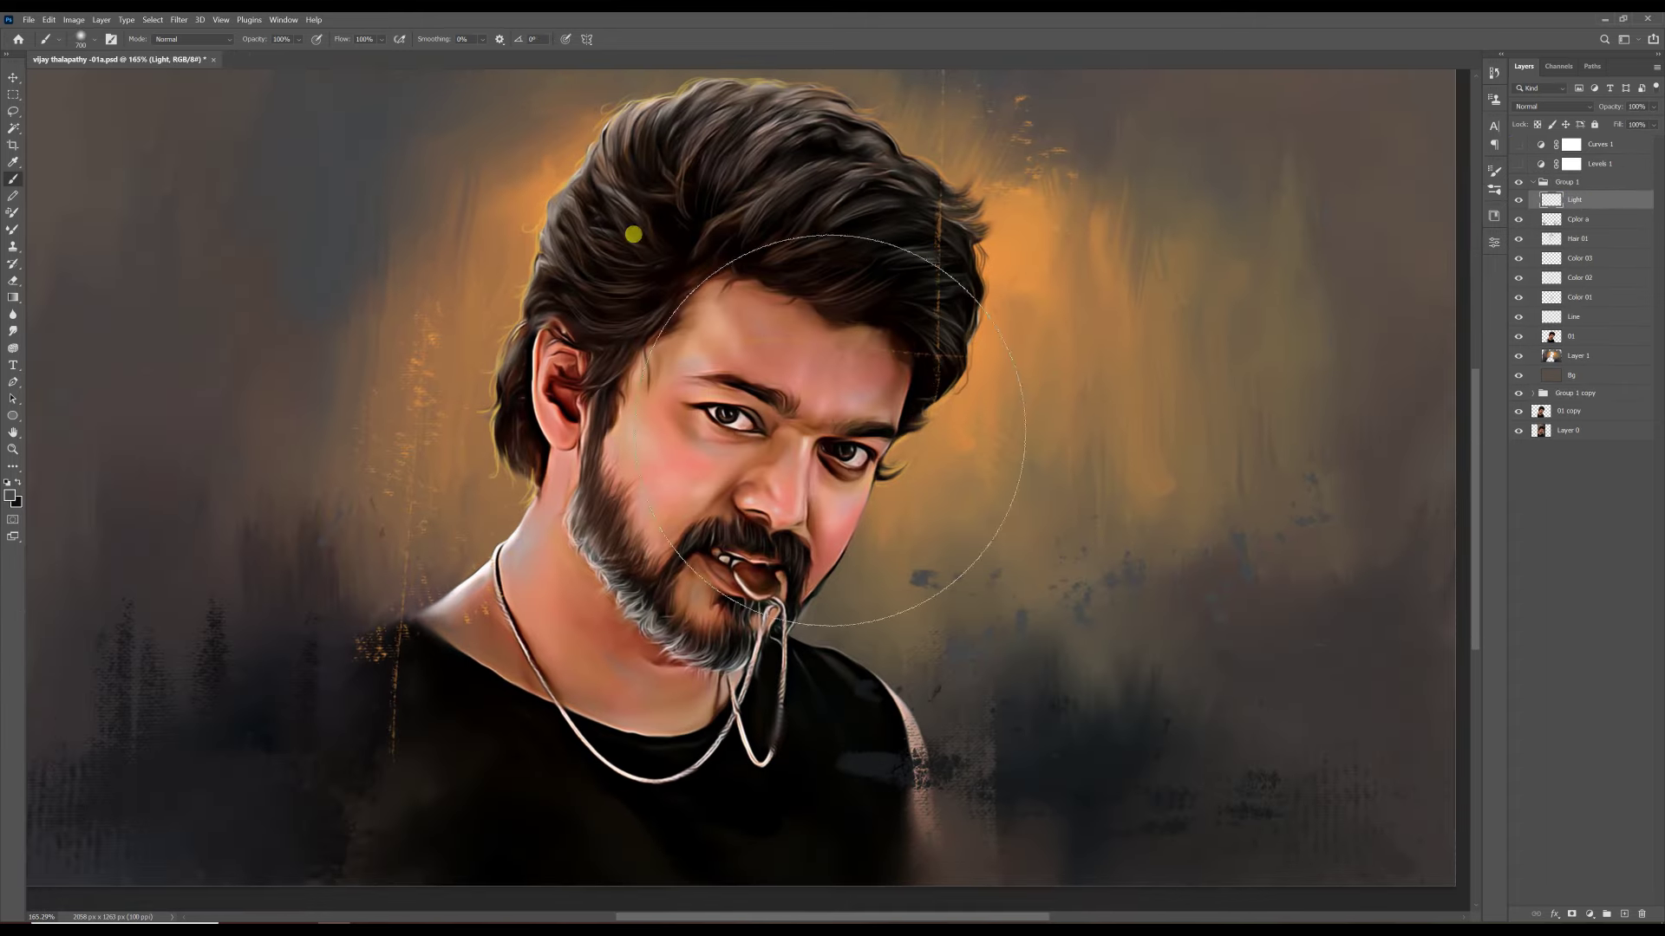
{"action": "left_click_drag", "start_coordinate": [298, 39], "coordinate": [286, 56]}
{"action": "scroll", "coordinate": [748, 492], "scroll_direction": "up", "scroll_amount": 2}
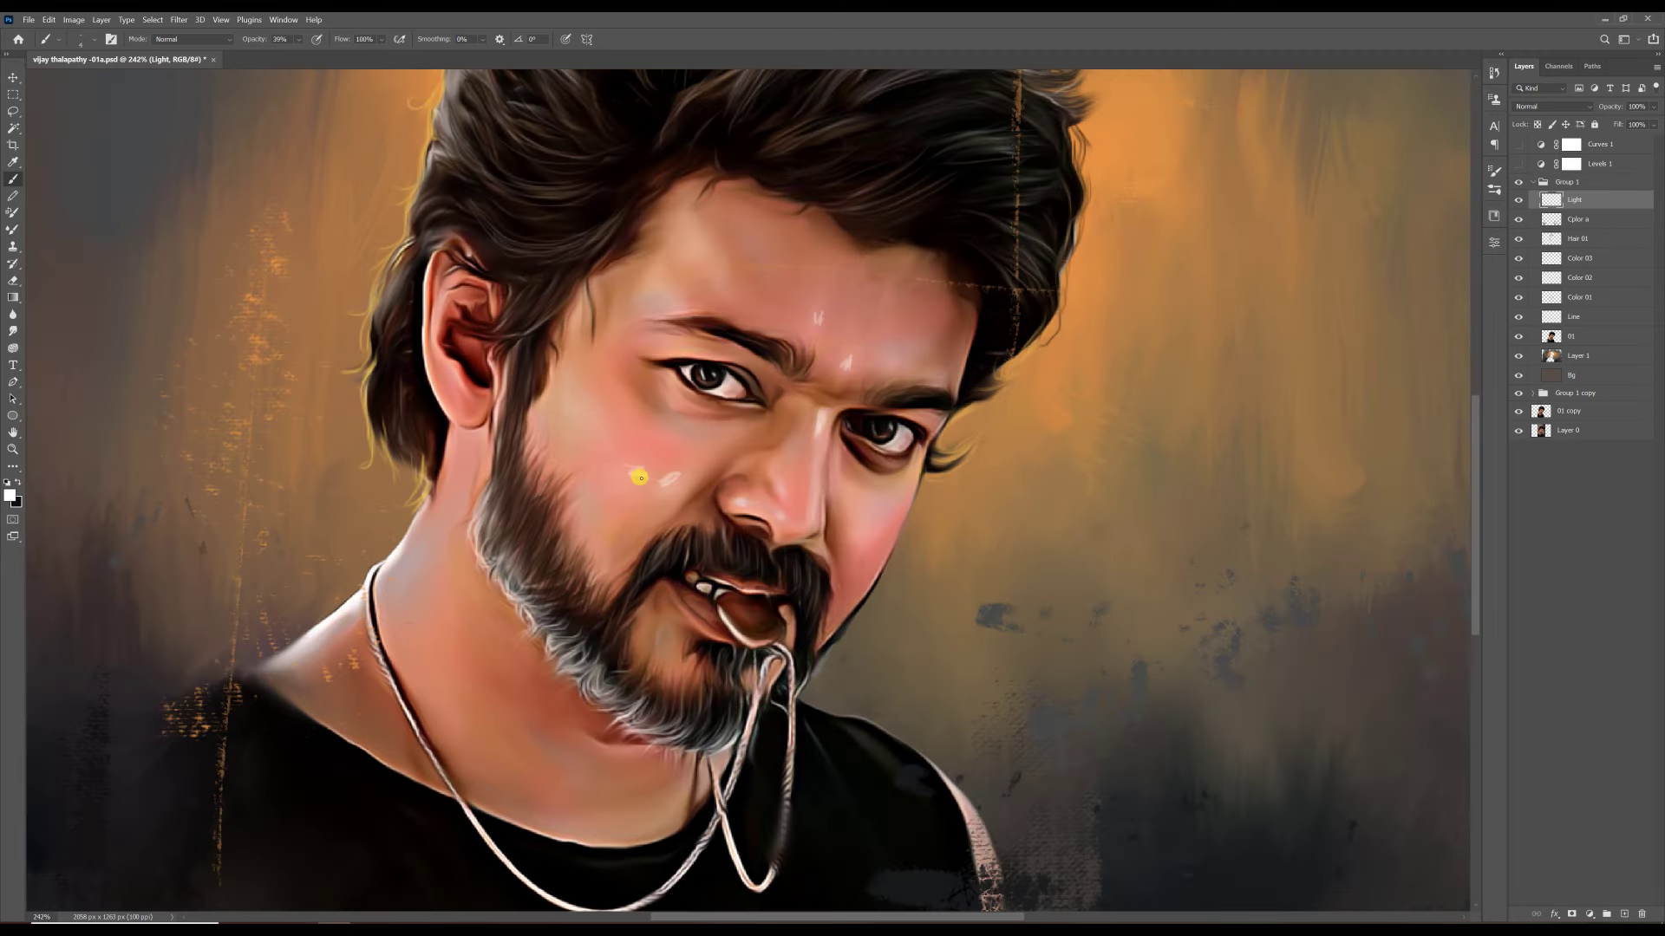
{"action": "key", "text": "r"}
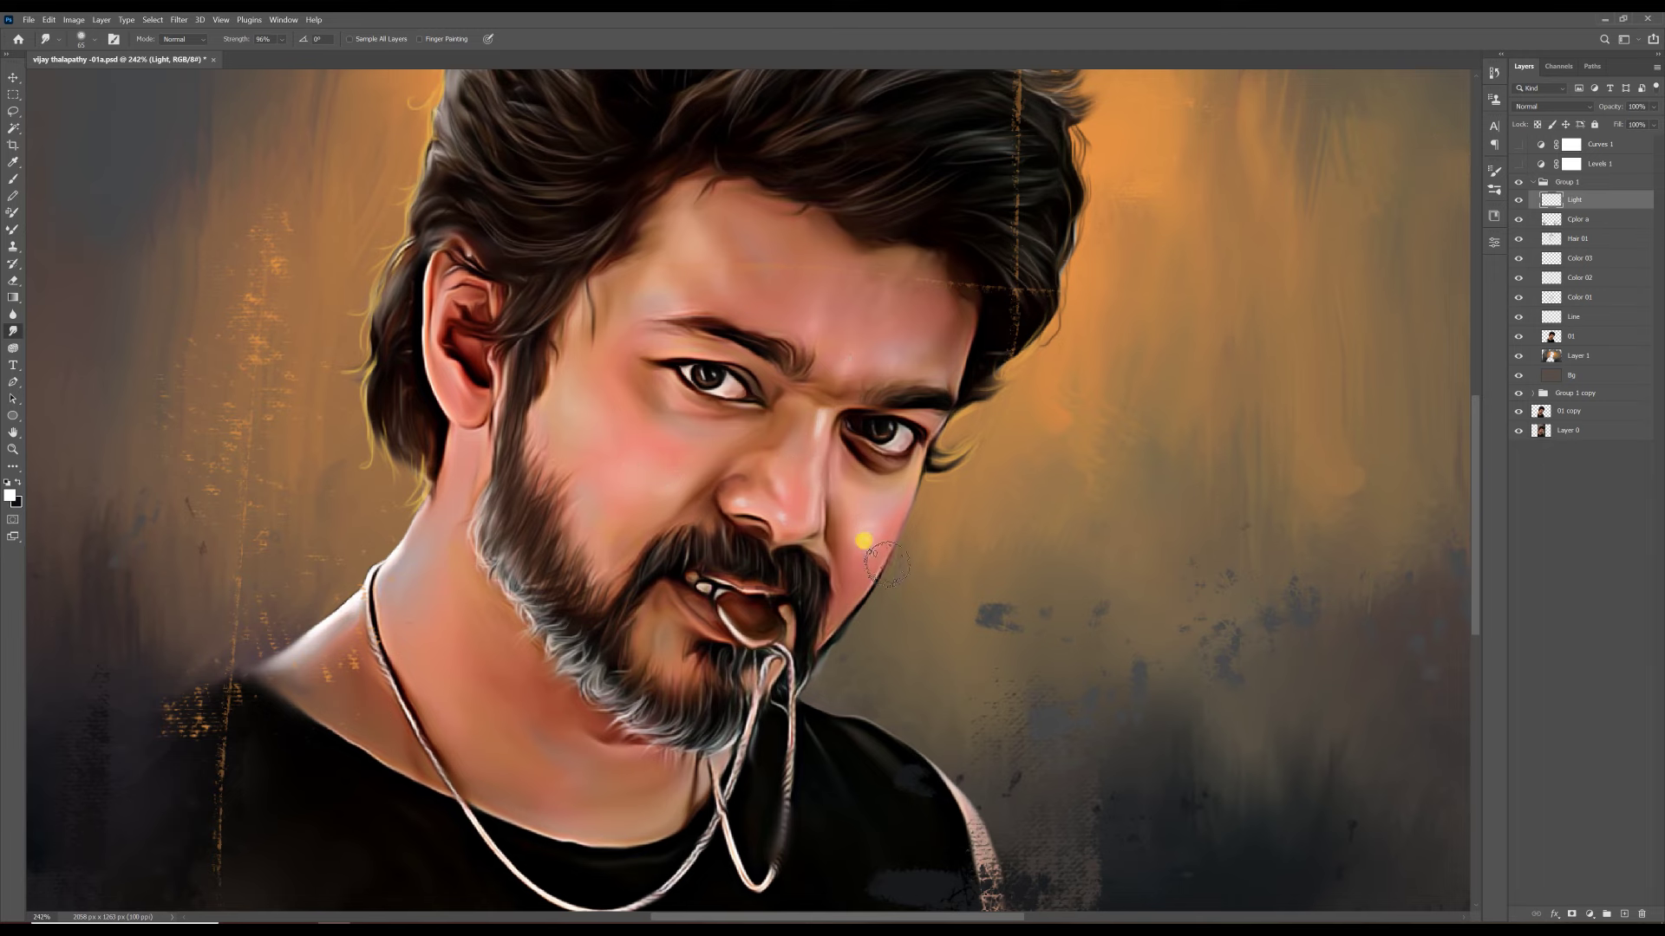
{"action": "scroll", "coordinate": [863, 541], "scroll_direction": "down", "scroll_amount": 5}
{"action": "scroll", "coordinate": [669, 508], "scroll_direction": "up", "scroll_amount": 3}
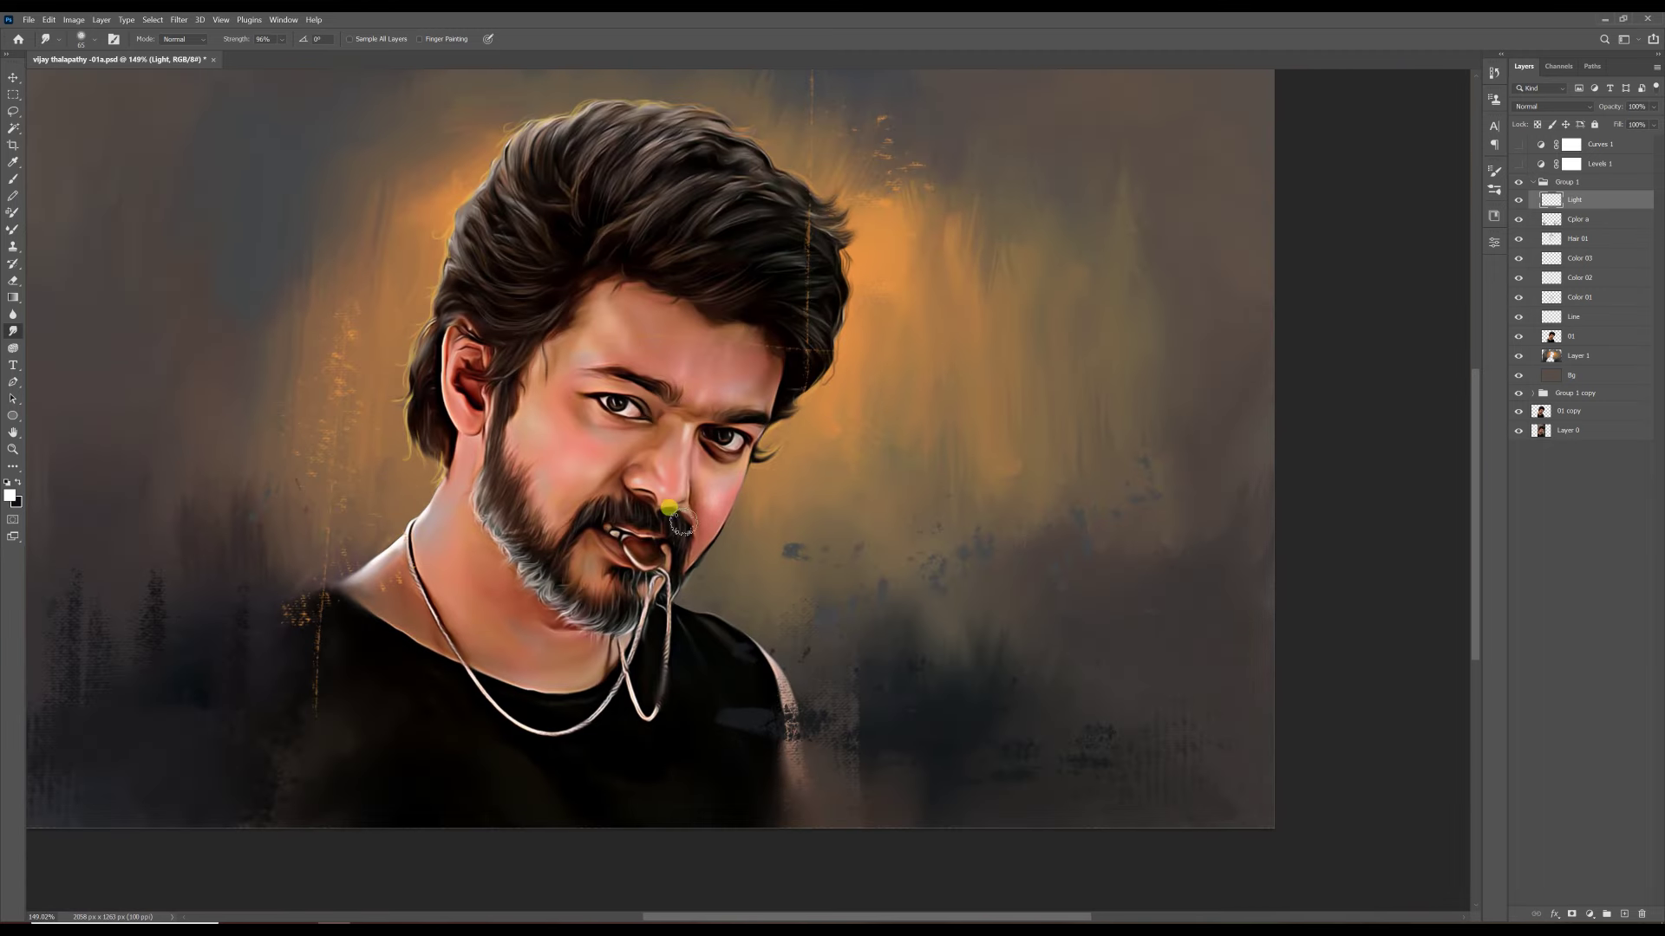
- Create a layer named 'Cb' and paint red onto the nose
{"action": "left_click", "coordinate": [1624, 913]}
{"action": "double_click", "coordinate": [1623, 189]}
{"action": "type", "text": "C"}
{"action": "type", "text": "b"}
{"action": "left_click", "coordinate": [9, 495]}
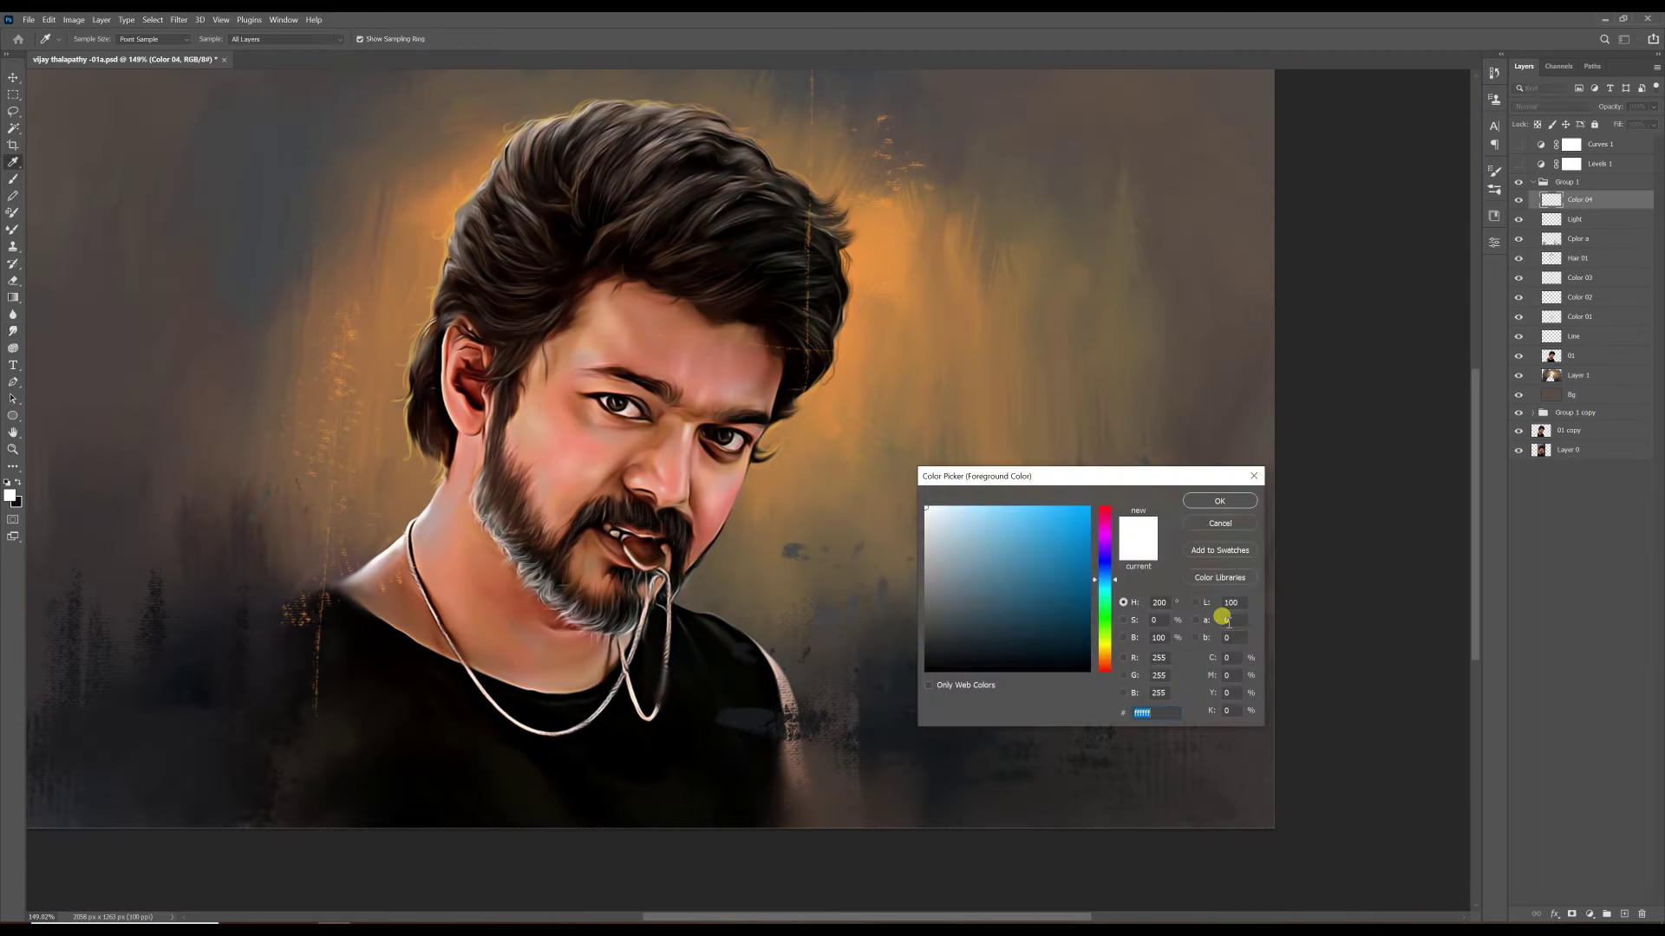
{"action": "left_click", "coordinate": [1075, 520]}
{"action": "left_click", "coordinate": [1240, 499]}
{"action": "scroll", "coordinate": [684, 481], "scroll_direction": "up", "scroll_amount": 2}
{"action": "left_click_drag", "start_coordinate": [684, 481], "coordinate": [672, 486]}
- Set the Cb layer to Soft Light, add red cheek blush and smudge it into the face
{"action": "left_click", "coordinate": [1552, 106]}
{"action": "left_click", "coordinate": [1552, 277]}
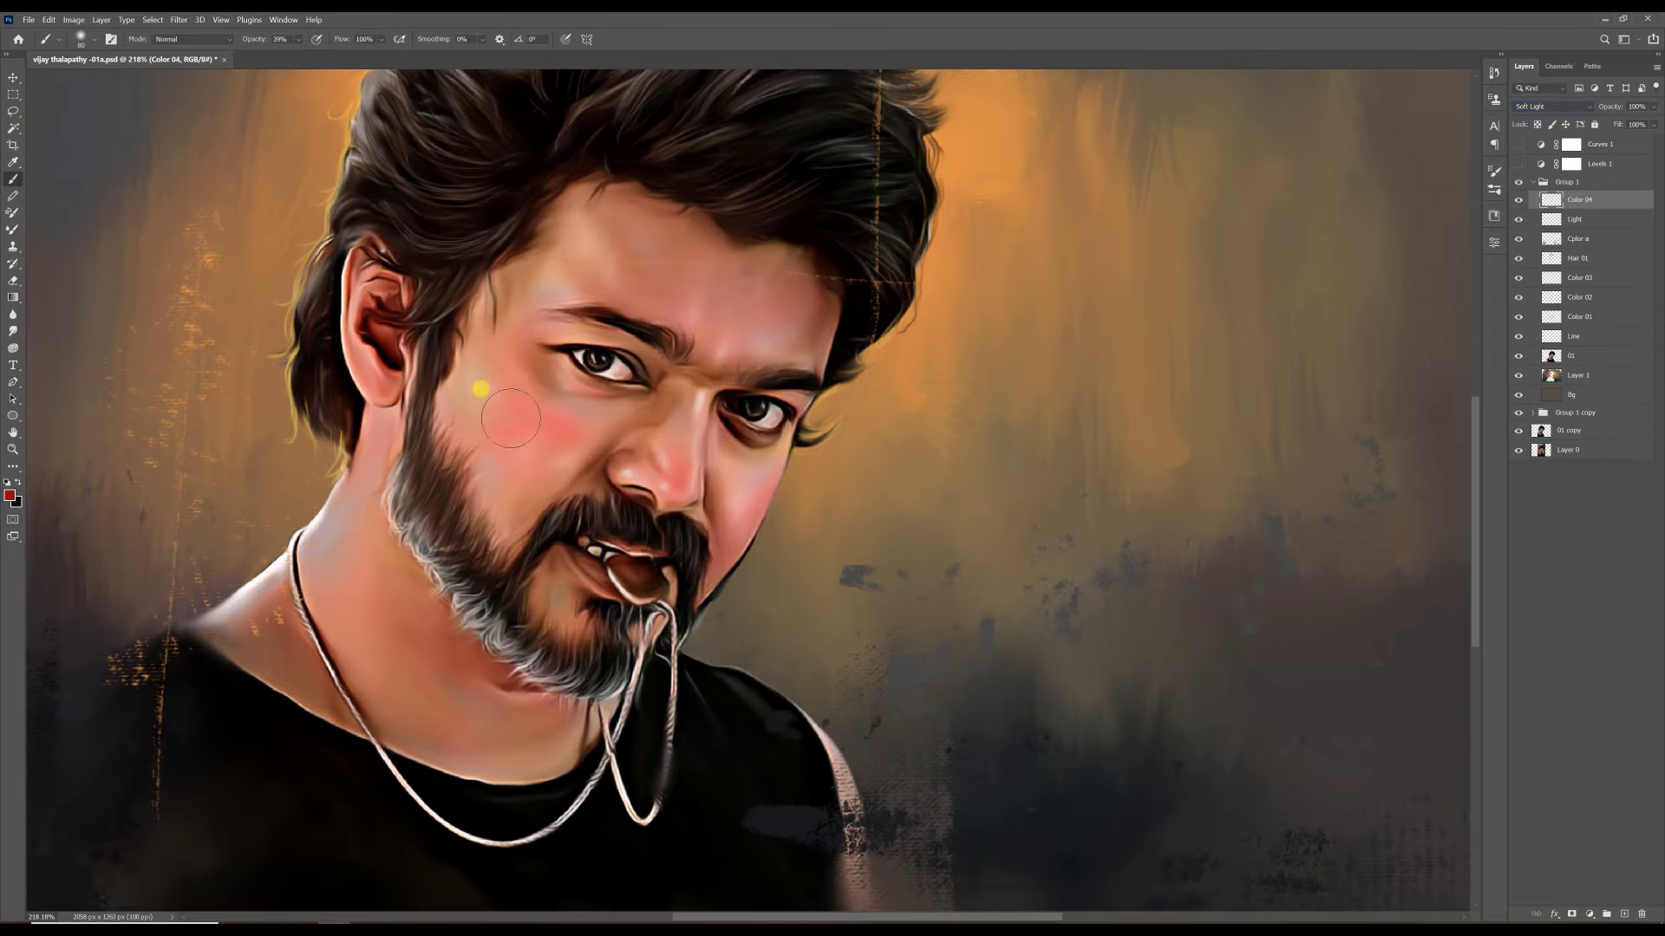
{"action": "left_click_drag", "start_coordinate": [511, 408], "coordinate": [555, 442]}
{"action": "scroll", "coordinate": [737, 485], "scroll_direction": "down", "scroll_amount": 1}
{"action": "scroll", "coordinate": [624, 340], "scroll_direction": "down", "scroll_amount": 1}
{"action": "key", "text": "r"}
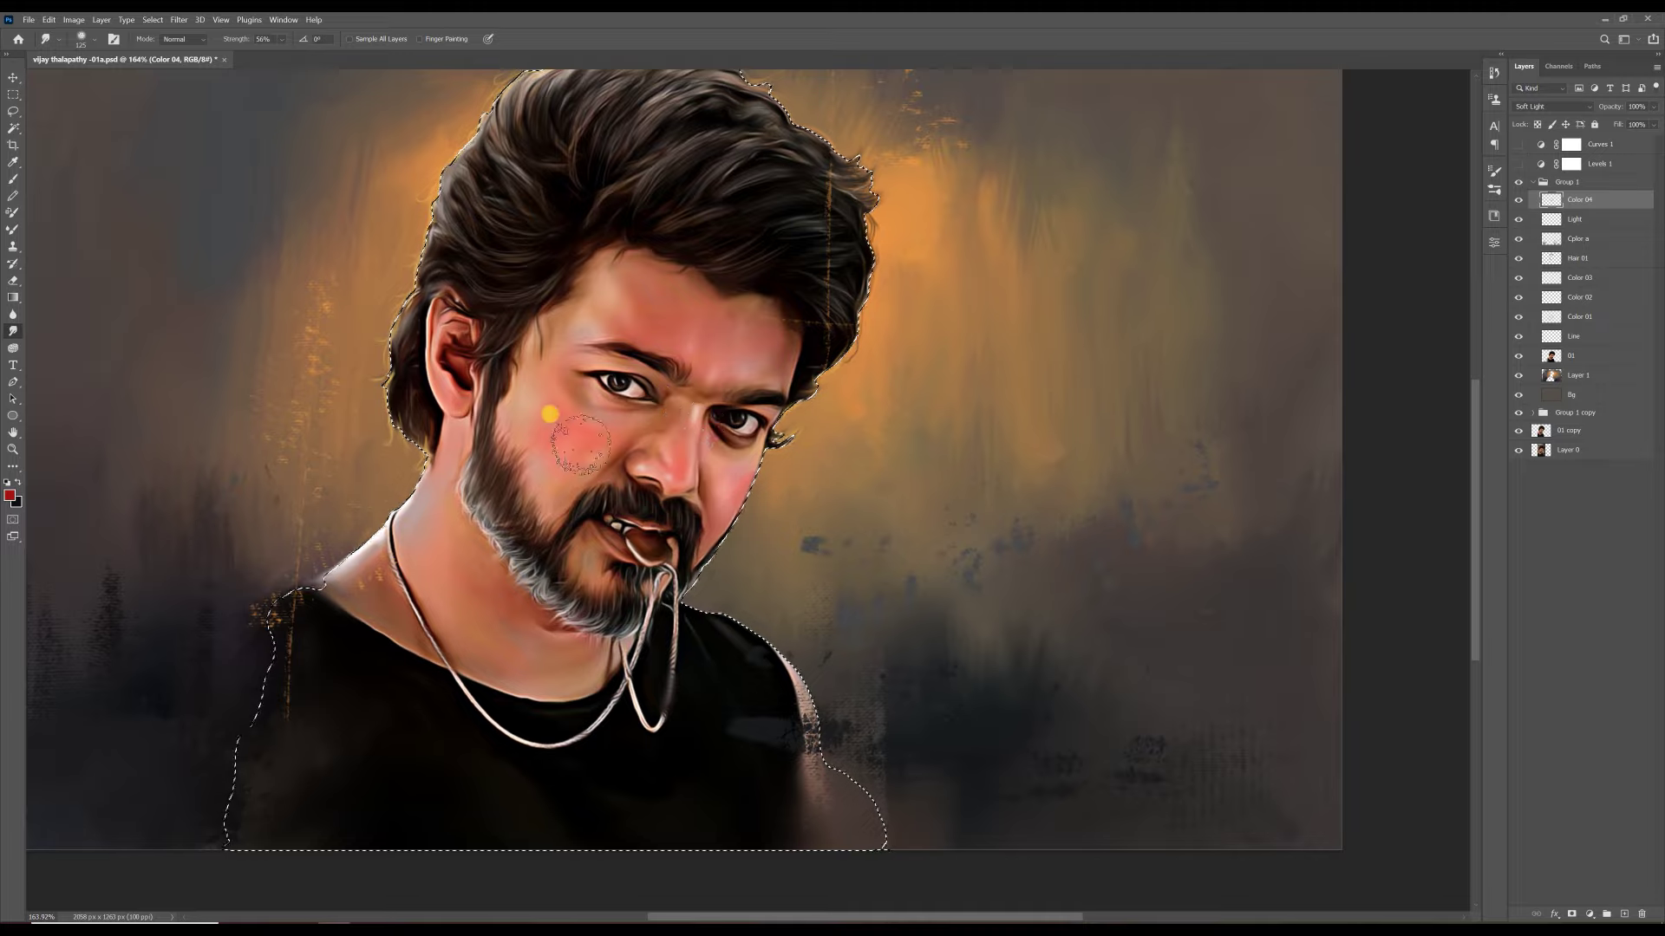
{"action": "left_click_drag", "start_coordinate": [600, 262], "coordinate": [558, 504]}
{"action": "scroll", "coordinate": [629, 375], "scroll_direction": "down", "scroll_amount": 1}
- Paint red along the lips on a new Soft Light layer named 'Lips'
{"action": "key", "text": "ctrl+shift+n"}
{"action": "type", "text": "Lips"}
{"action": "key", "text": "Return"}
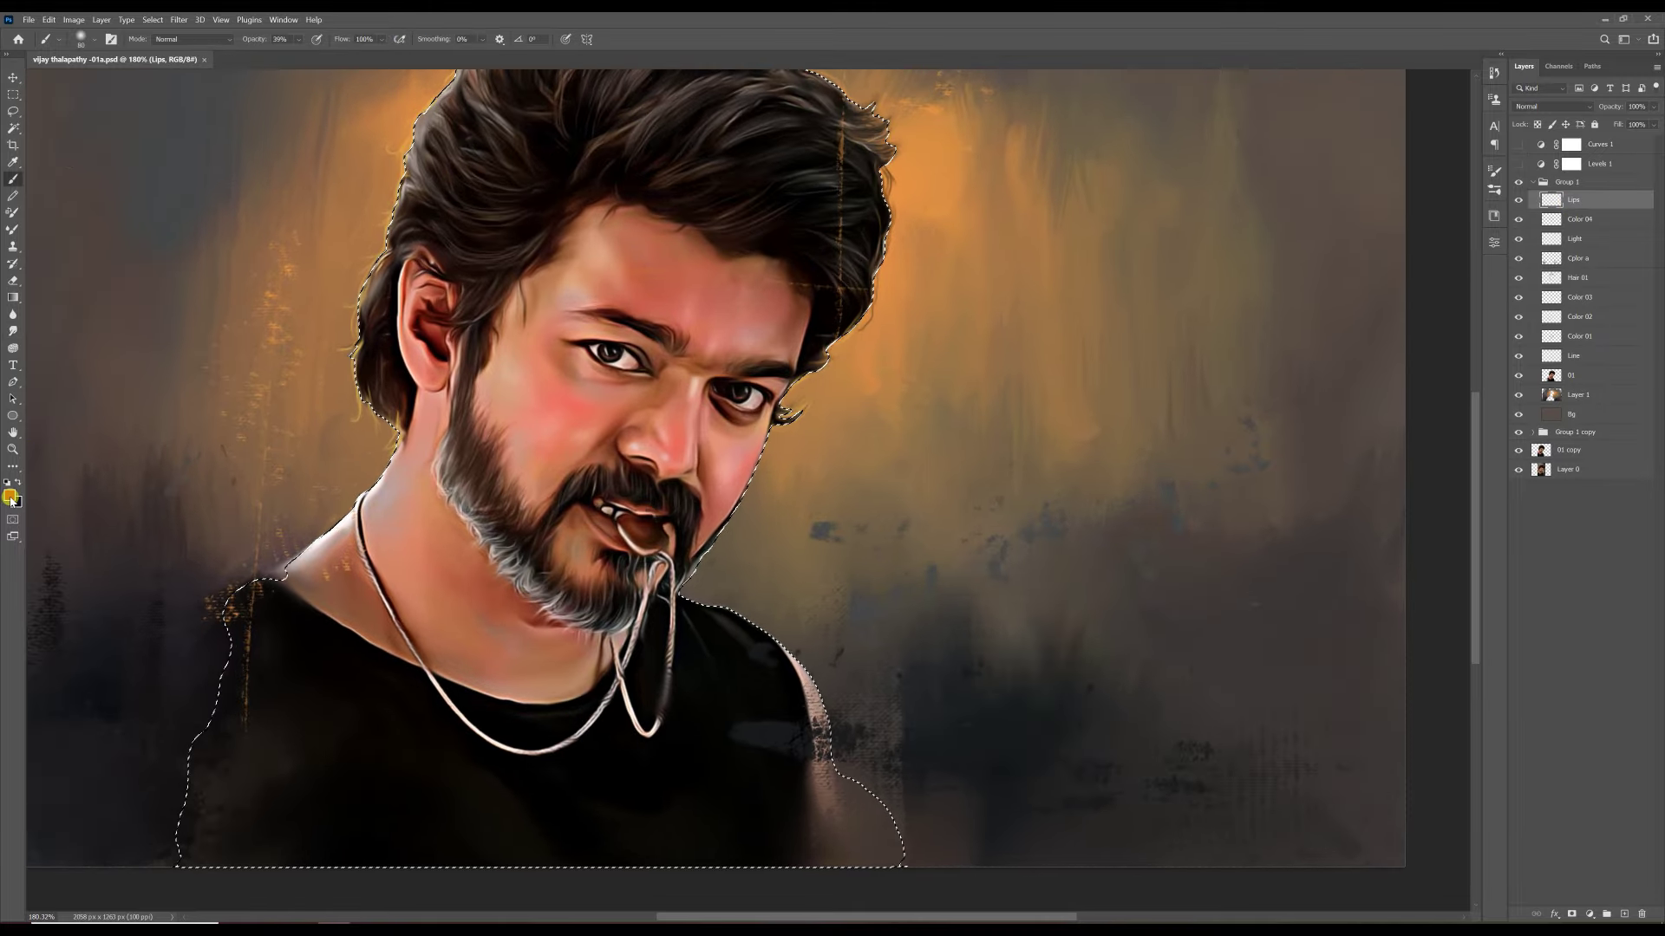
{"action": "scroll", "coordinate": [685, 426], "scroll_direction": "up", "scroll_amount": 5}
{"action": "key", "text": "b"}
{"action": "mouse_move", "coordinate": [659, 473]}
{"action": "left_mouse_down"}
{"action": "mouse_move", "coordinate": [706, 481]}
{"action": "mouse_move", "coordinate": [632, 465]}
{"action": "mouse_move", "coordinate": [540, 550]}
{"action": "left_mouse_up"}
{"action": "scroll", "coordinate": [704, 481], "scroll_direction": "up", "scroll_amount": 2}
{"action": "scroll", "coordinate": [688, 509], "scroll_direction": "down", "scroll_amount": 1}
{"action": "scroll", "coordinate": [689, 509], "scroll_direction": "down", "scroll_amount": 3}
{"action": "left_click", "coordinate": [1552, 105]}
{"action": "left_click", "coordinate": [1552, 264]}
- Shift the Lips layer hue to +67 with Hue/Saturation and touch up with a fine brush
{"action": "key", "text": "ctrl+u"}
{"action": "key", "text": "Escape"}
{"action": "scroll", "coordinate": [230, 156], "scroll_direction": "up", "scroll_amount": 1}
{"action": "left_click", "coordinate": [74, 19]}
{"action": "key", "text": "ctrl+m"}
{"action": "key", "text": "Escape"}
{"action": "key", "text": "ctrl+u"}
{"action": "left_click_drag", "start_coordinate": [1429, 323], "coordinate": [1466, 330]}
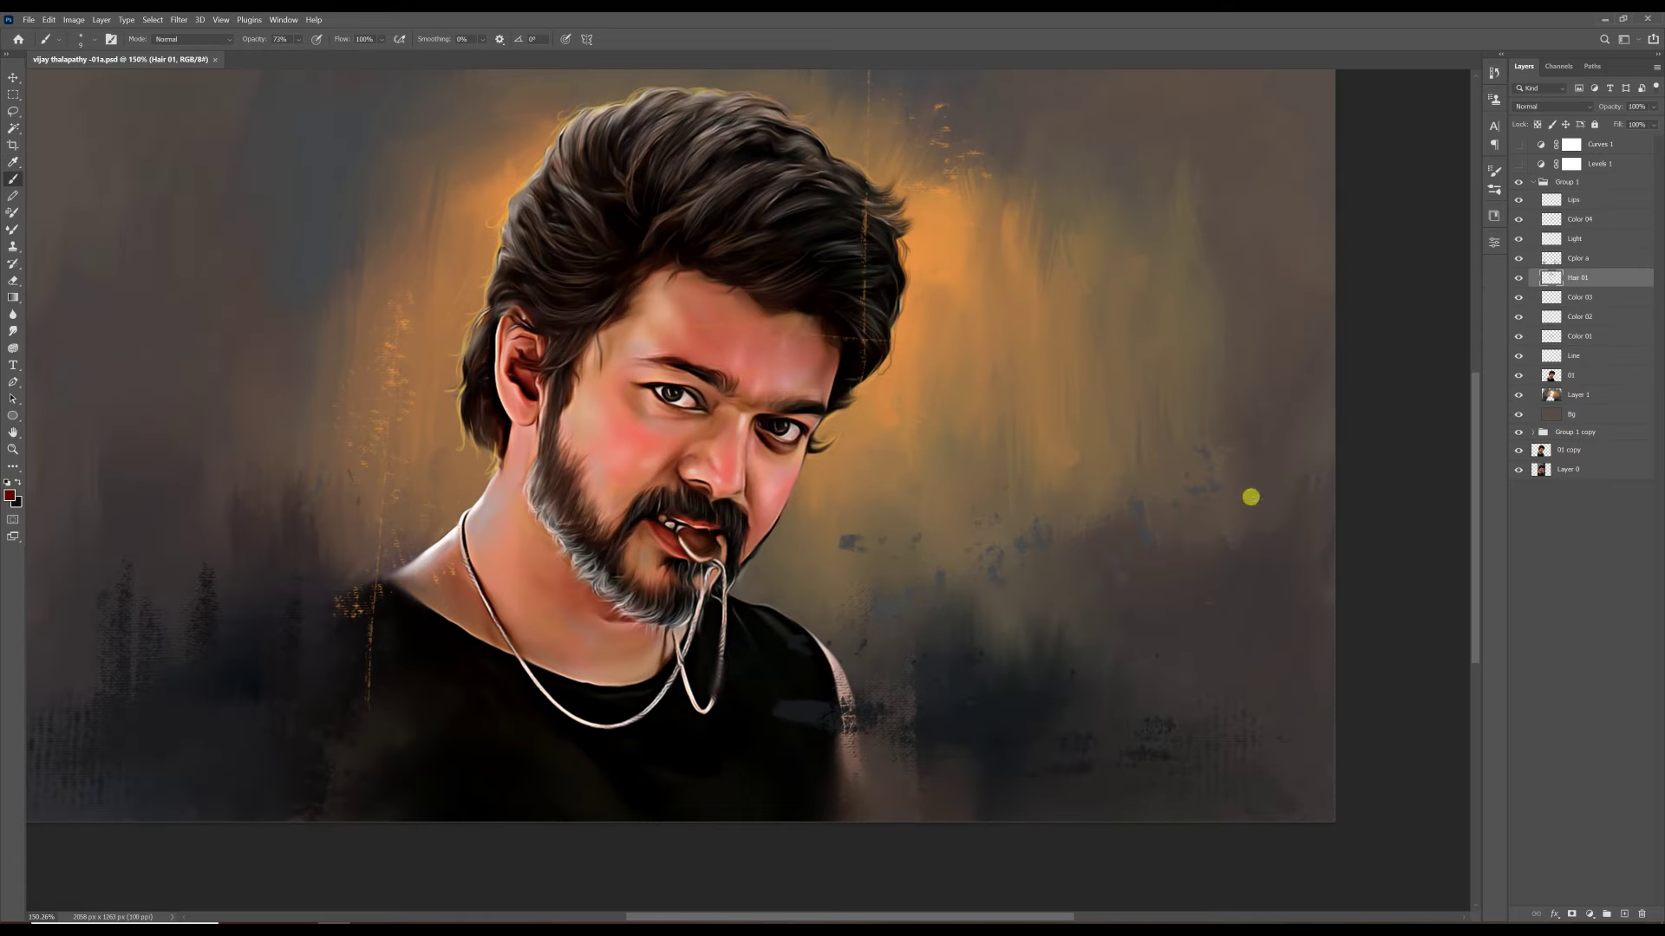
{"action": "scroll", "coordinate": [1250, 496], "scroll_direction": "up", "scroll_amount": 1}
{"action": "right_click", "coordinate": [1248, 151]}
{"action": "key", "text": "Escape"}
{"action": "scroll", "coordinate": [718, 446], "scroll_direction": "up", "scroll_amount": 3}
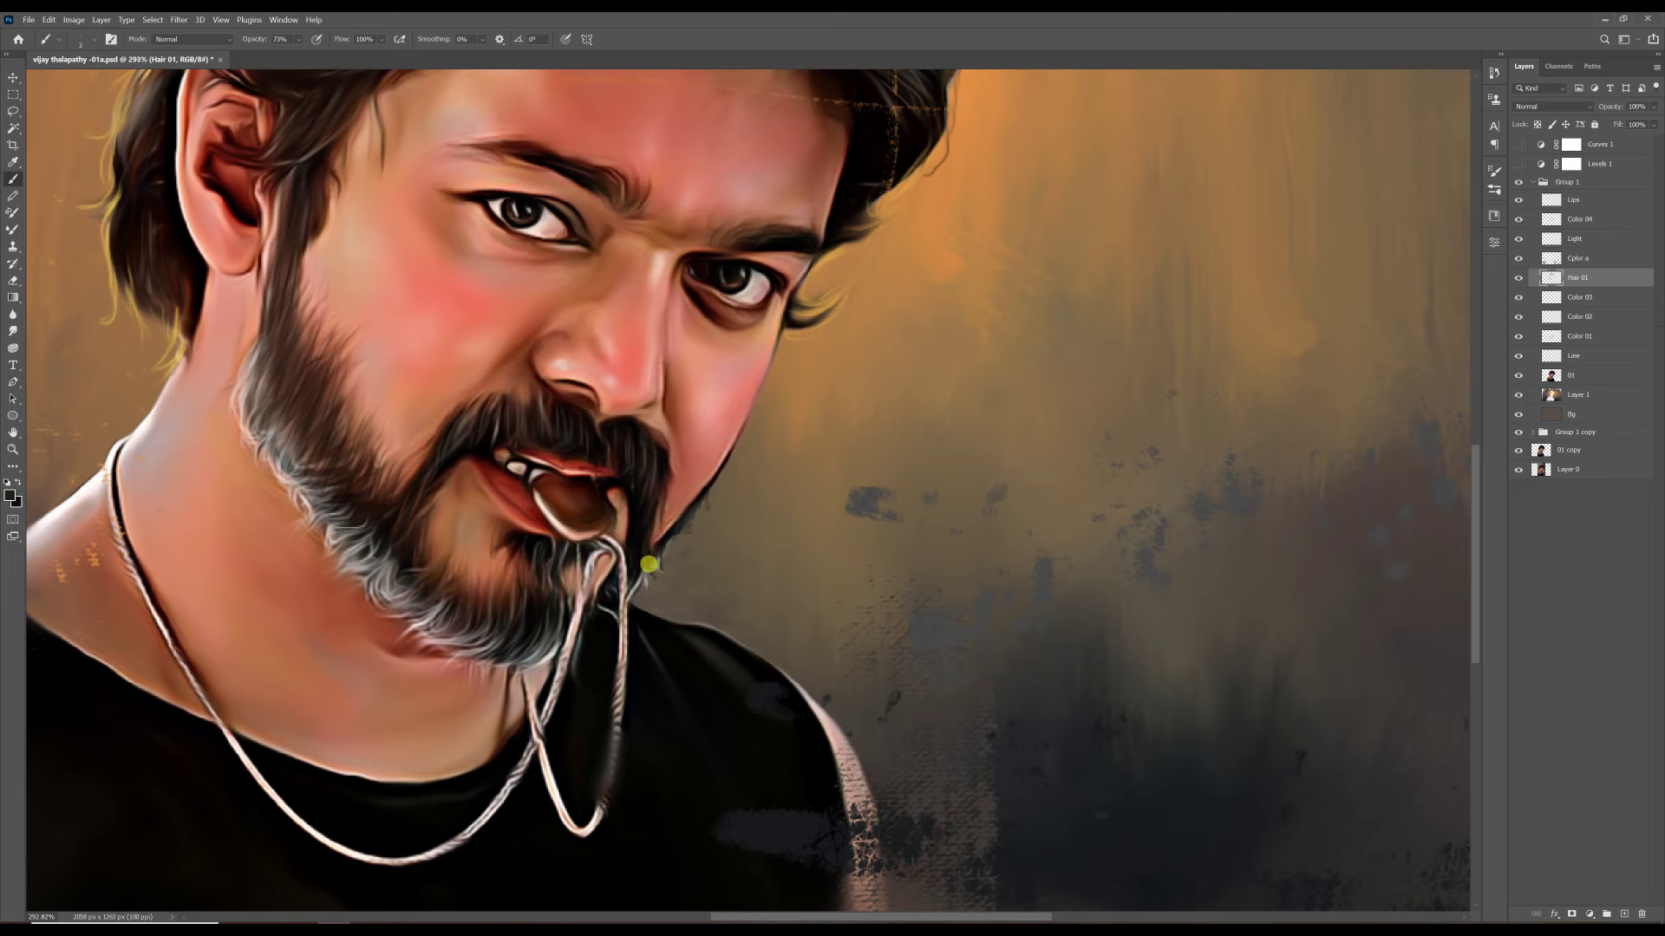
{"action": "left_click_drag", "start_coordinate": [796, 323], "coordinate": [761, 442]}
{"action": "scroll", "coordinate": [829, 342], "scroll_direction": "down", "scroll_amount": 4}
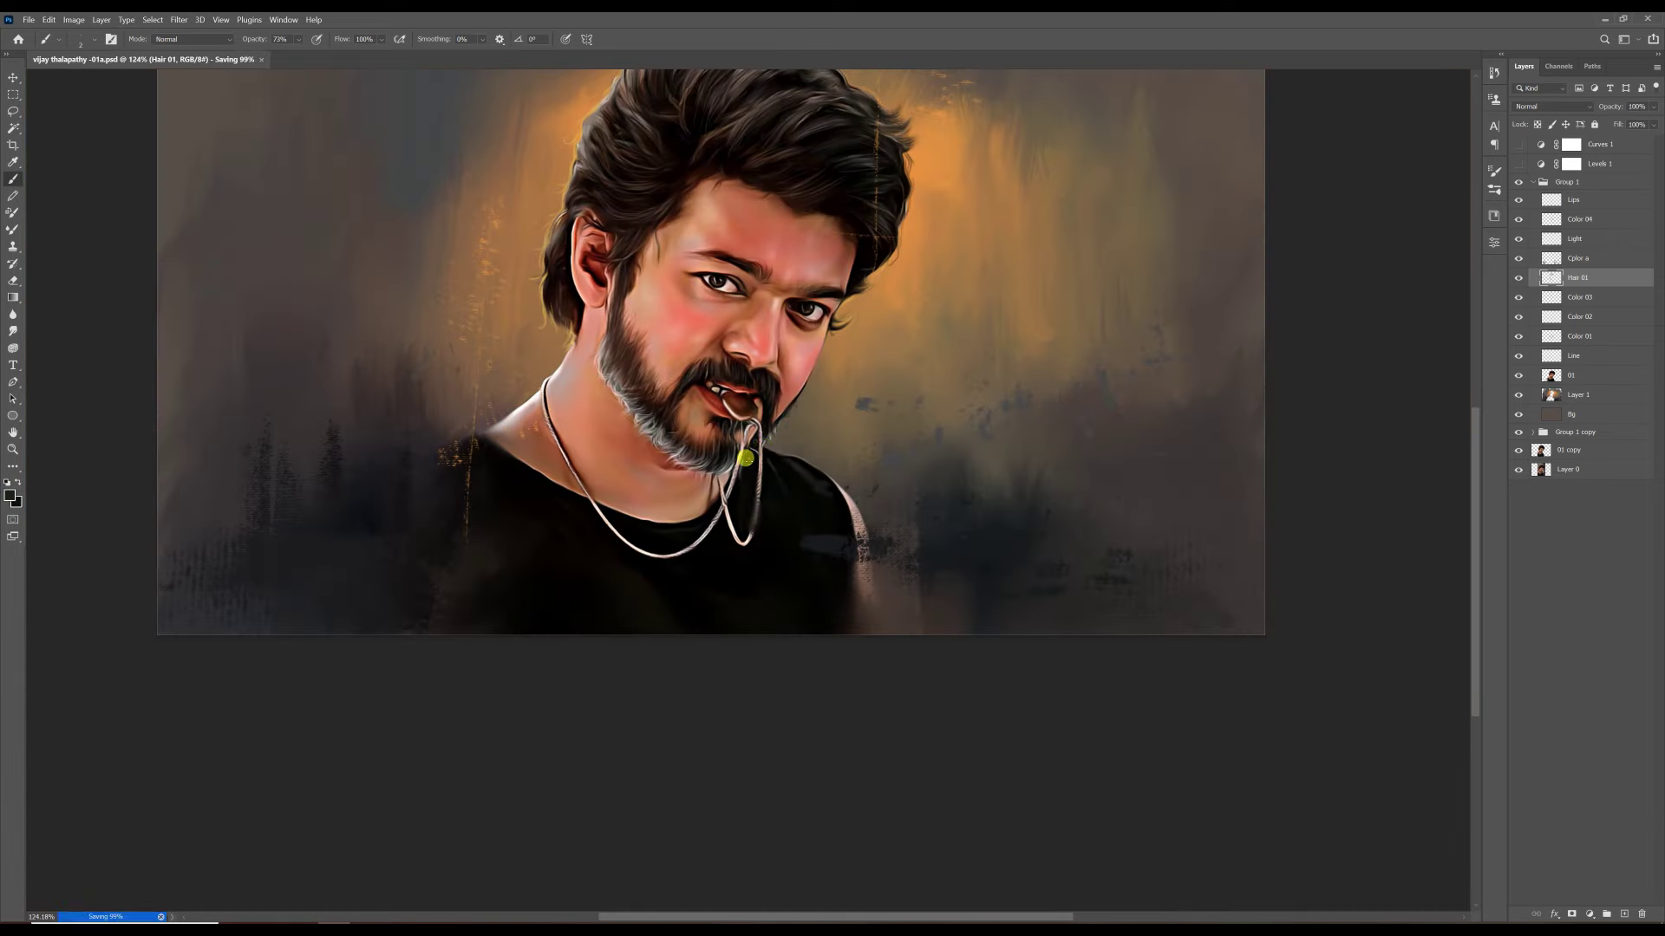
{"action": "scroll", "coordinate": [733, 472], "scroll_direction": "down", "scroll_amount": 2}
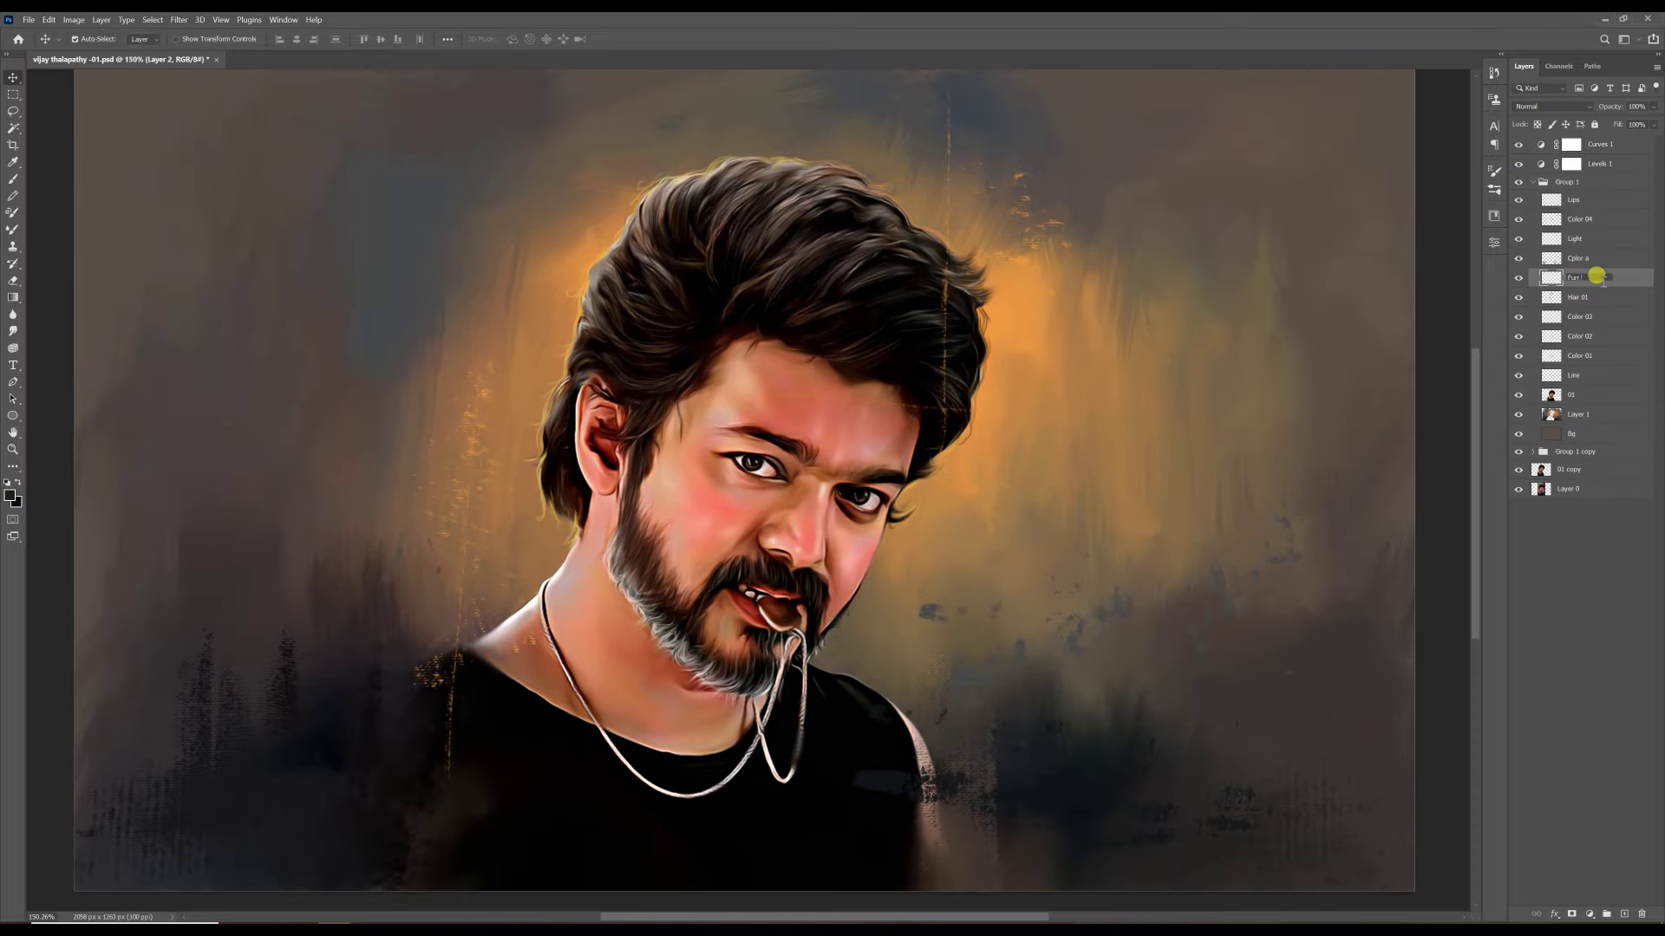
- Paint fine lower eyelashes under both eyes on the Furr 01 layer, smudging them lightly
{"action": "left_click", "coordinate": [1596, 275]}
{"action": "key", "text": "b"}
{"action": "scroll", "coordinate": [798, 483], "scroll_direction": "up", "scroll_amount": 5}
{"action": "scroll", "coordinate": [662, 494], "scroll_direction": "up", "scroll_amount": 4}
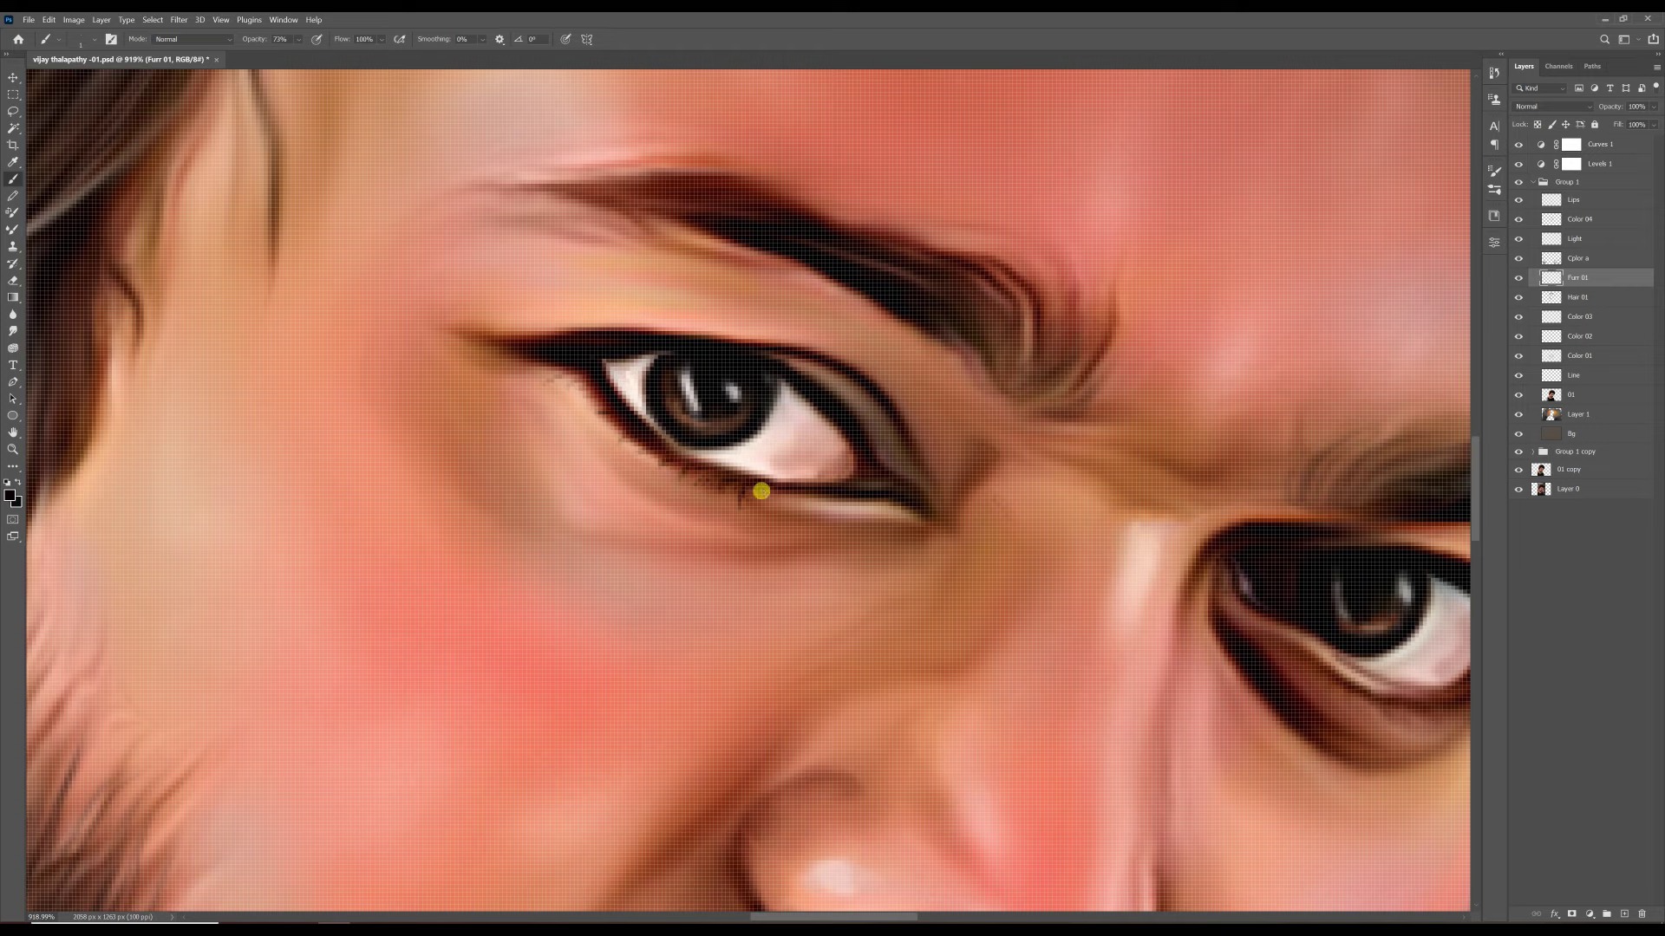
{"action": "left_click_drag", "start_coordinate": [1290, 546], "coordinate": [1091, 468]}
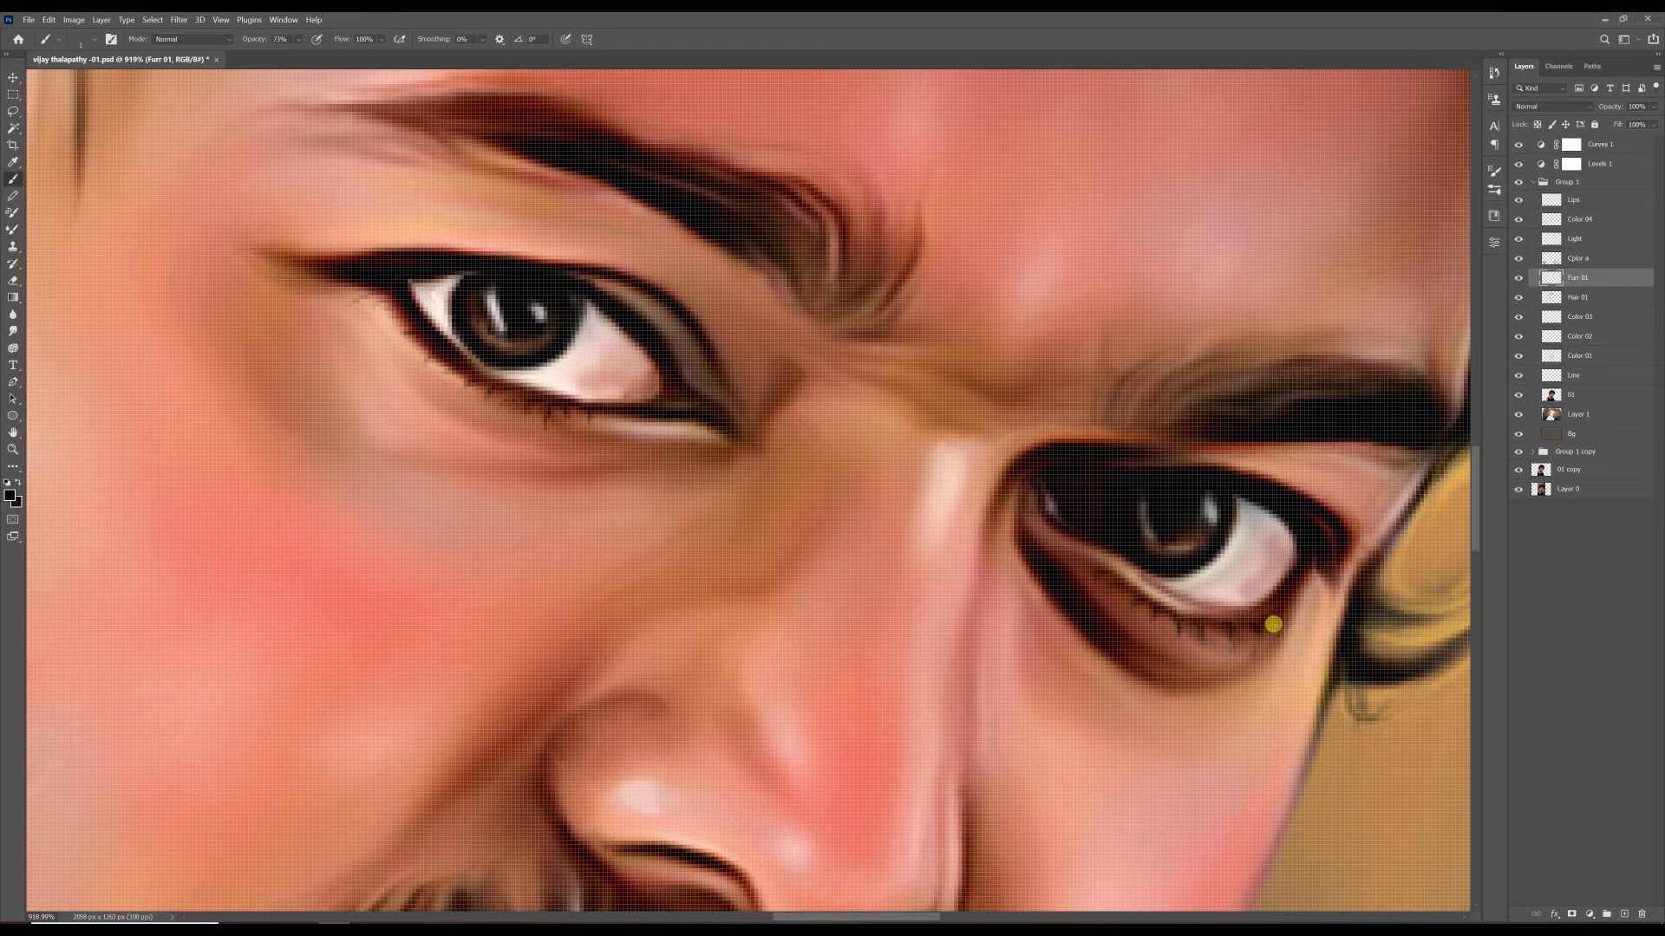
{"action": "scroll", "coordinate": [1251, 624], "scroll_direction": "down", "scroll_amount": 5}
{"action": "scroll", "coordinate": [756, 430], "scroll_direction": "up", "scroll_amount": 4}
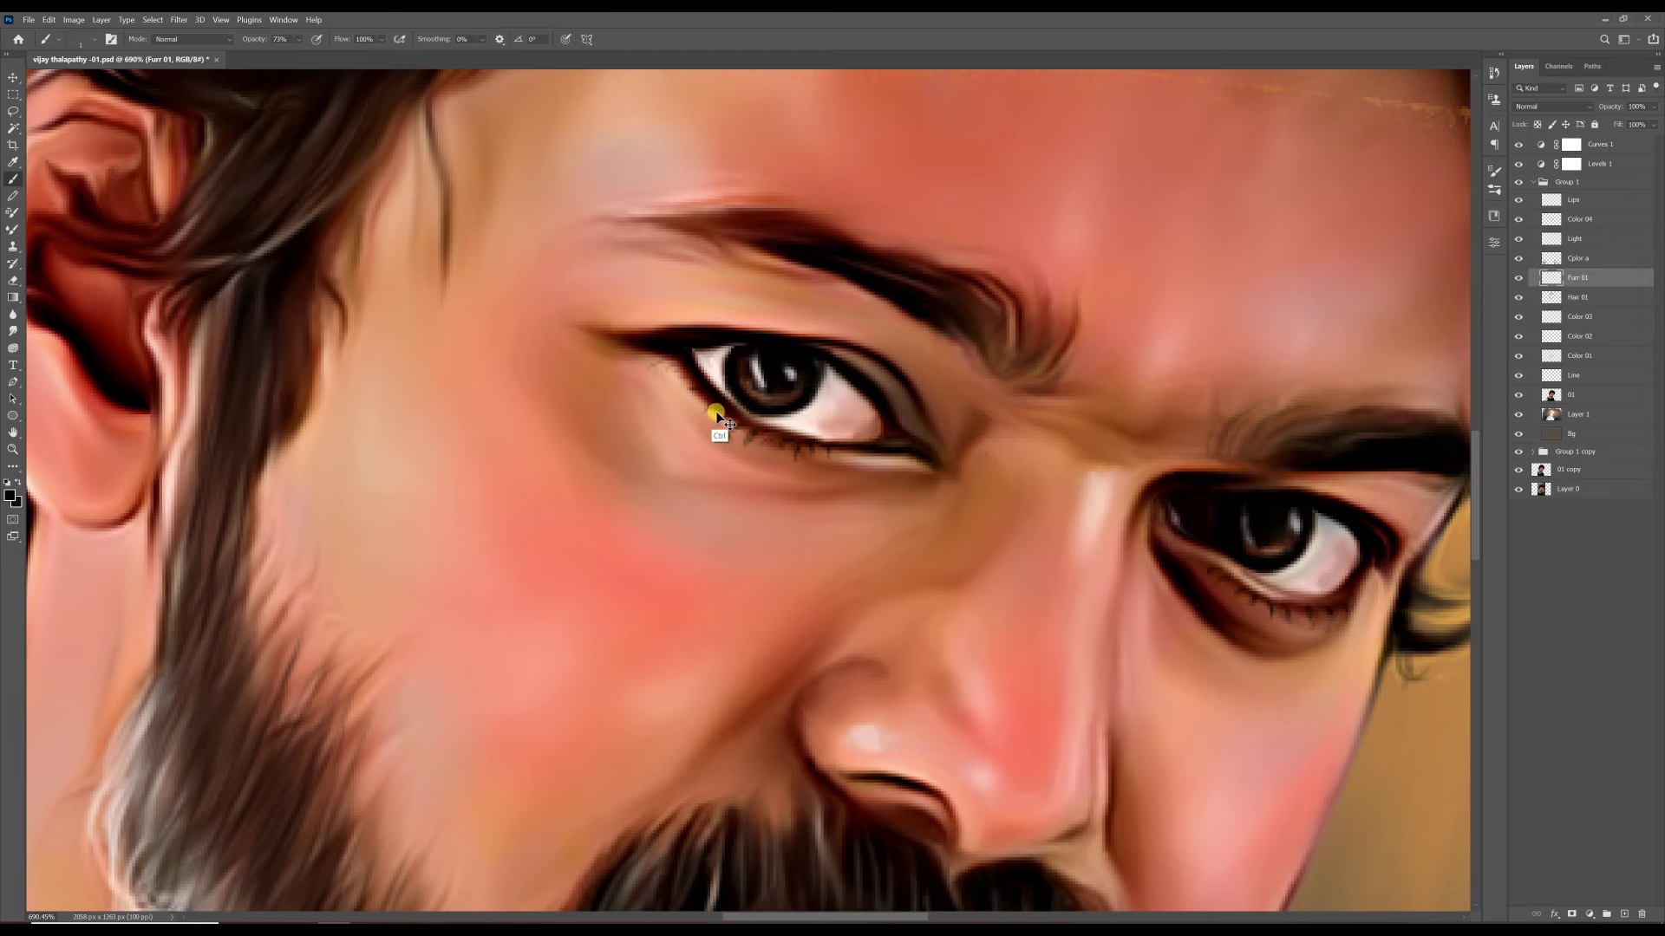
{"action": "scroll", "coordinate": [659, 303], "scroll_direction": "down", "scroll_amount": 3}
{"action": "key", "text": "r"}
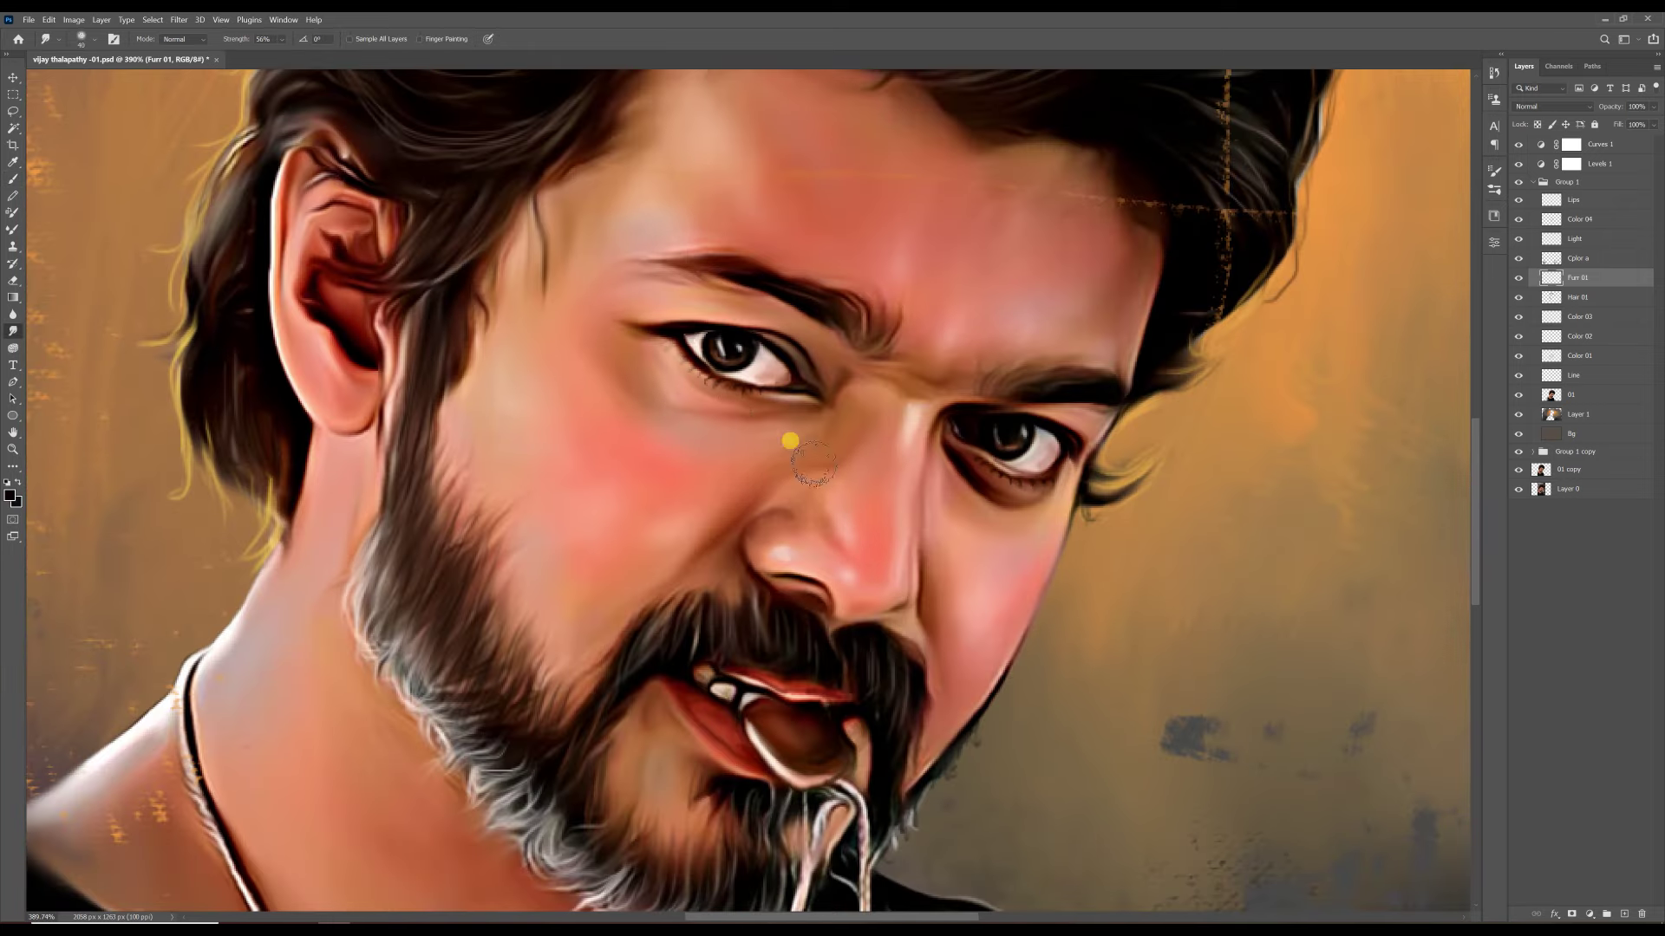
{"action": "scroll", "coordinate": [884, 470], "scroll_direction": "down", "scroll_amount": 3}
{"action": "key", "text": "b"}
{"action": "scroll", "coordinate": [533, 334], "scroll_direction": "up", "scroll_amount": 4}
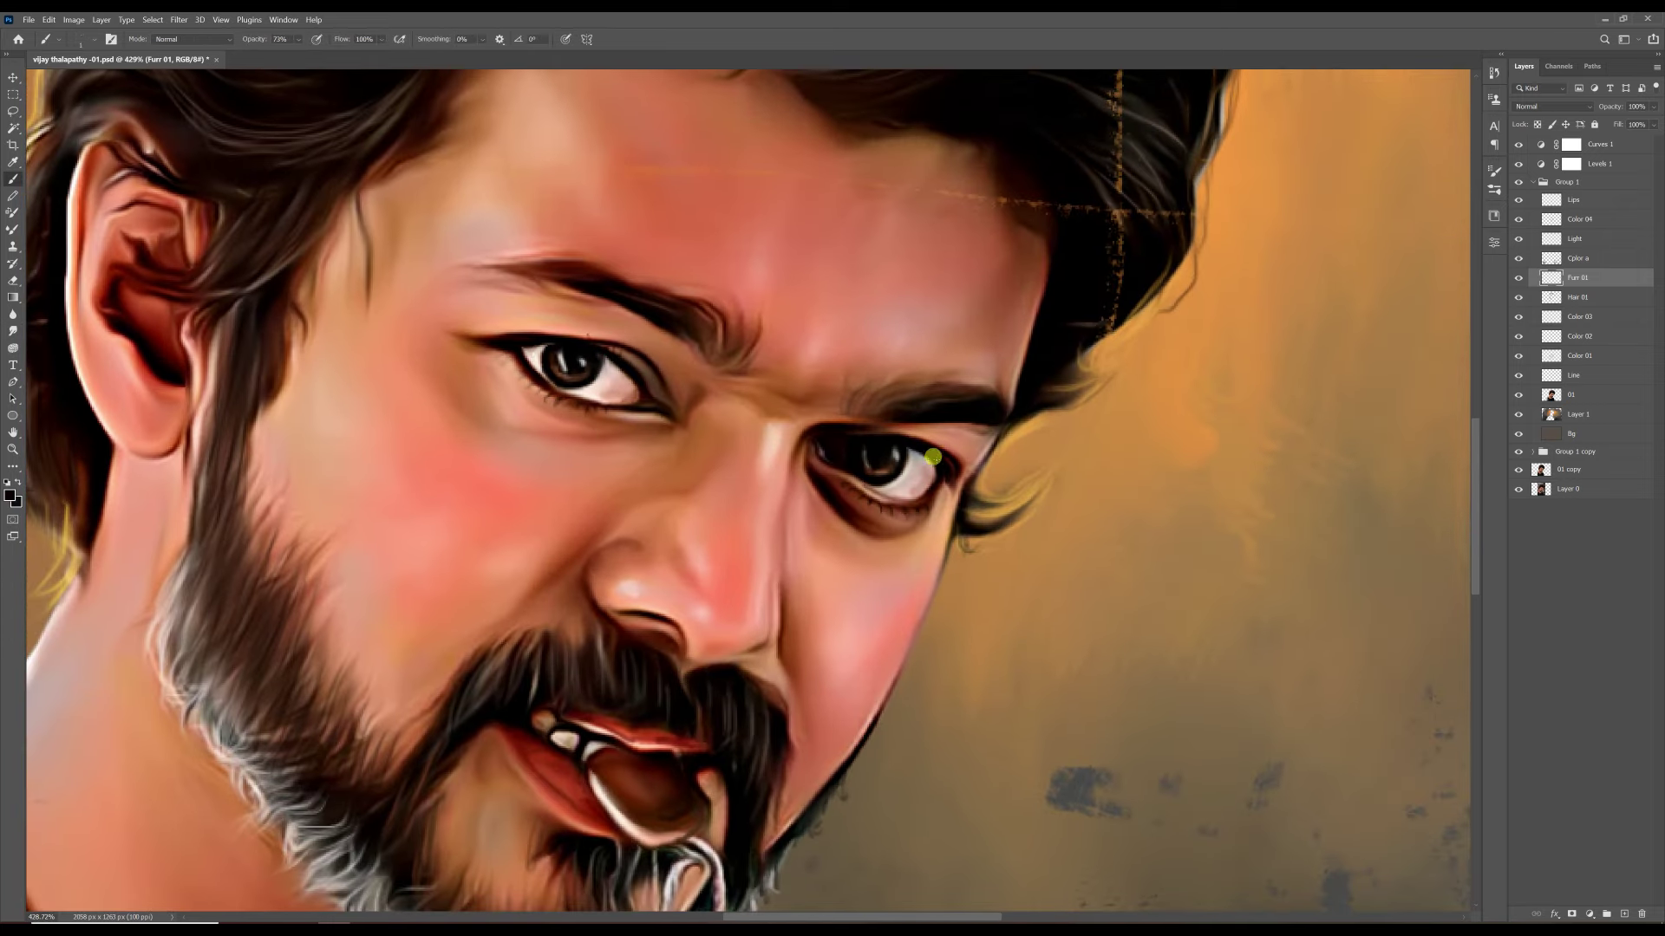
{"action": "scroll", "coordinate": [902, 431], "scroll_direction": "down", "scroll_amount": 6}
{"action": "key", "text": "v"}
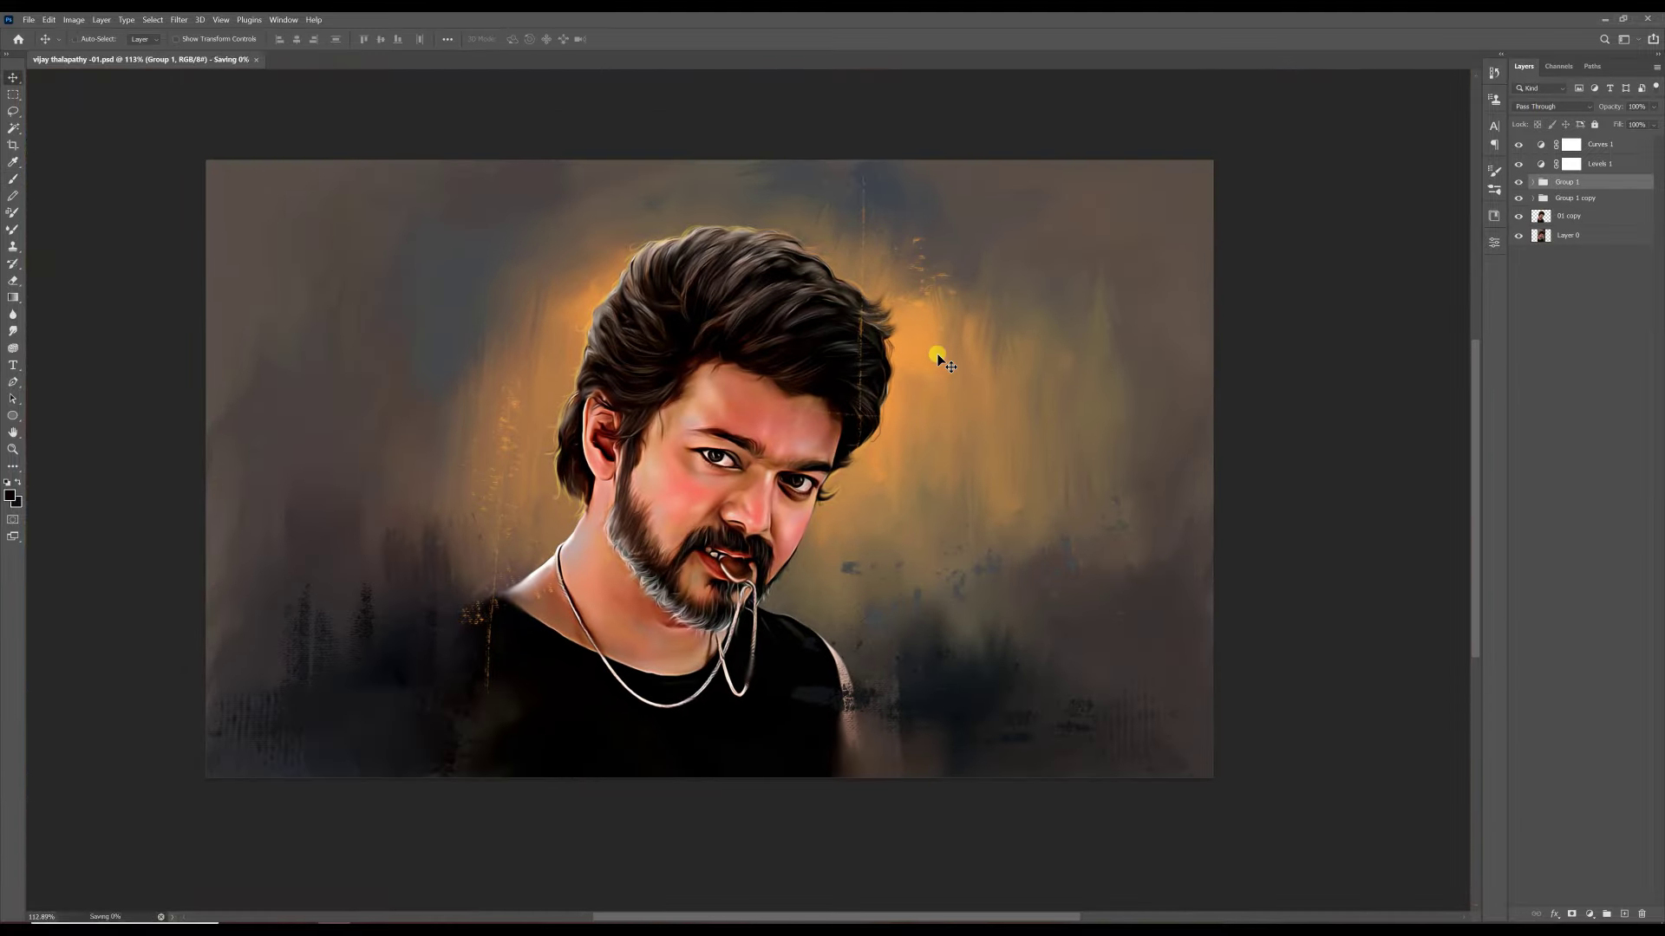